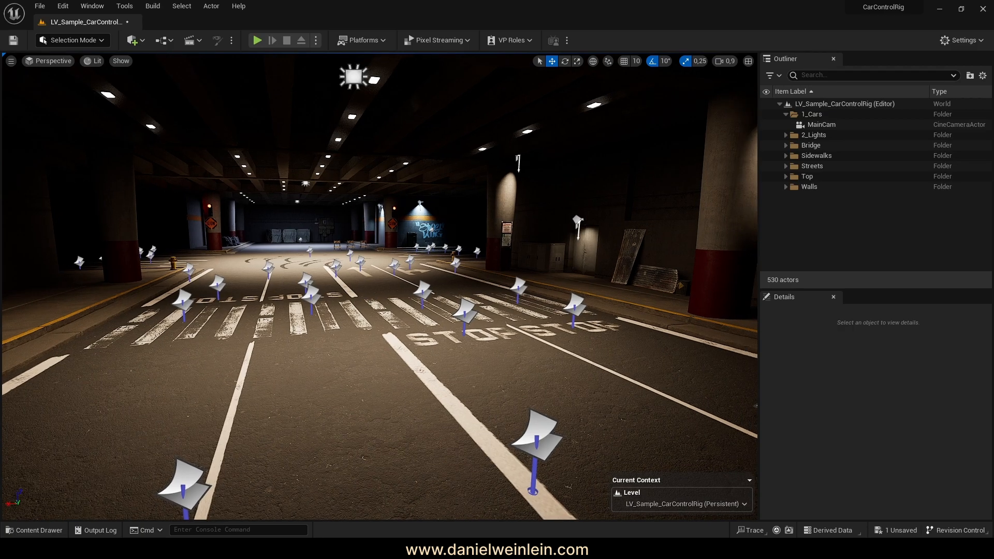
Switch the viewport to Game View to hide the light and actor icons.
{"action": "key", "text": "d"}
{"action": "key", "text": "a"}
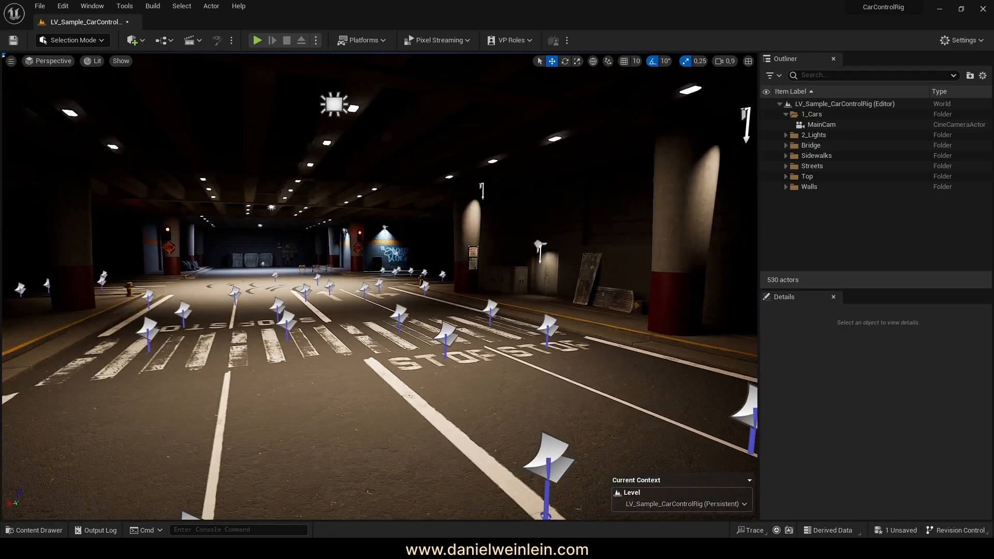
{"action": "key", "text": "d"}
{"action": "key", "text": "g"}
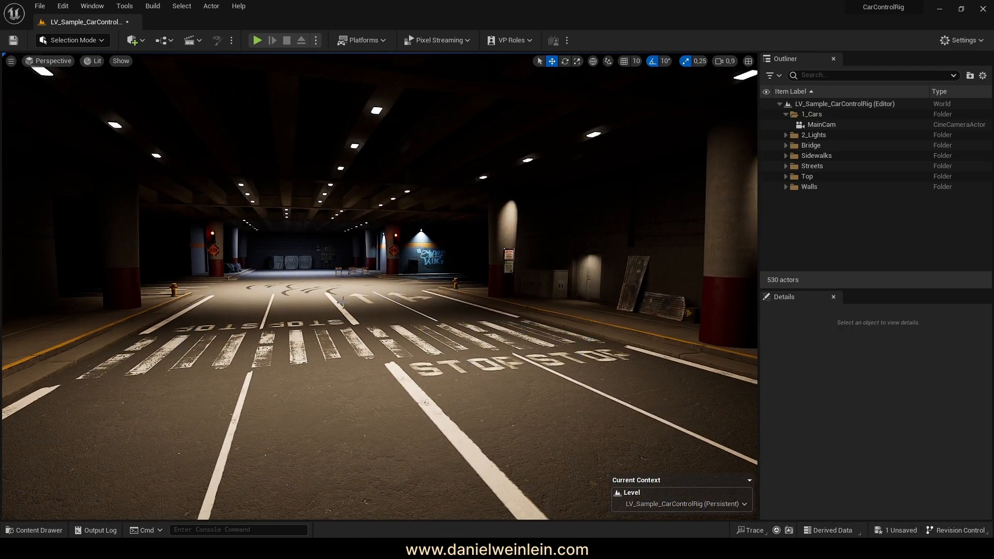
Look around the underground street level, examining the lanes and the crosswalk area.
{"action": "key", "text": "w"}
{"action": "key", "text": "d"}
{"action": "key", "text": "s"}
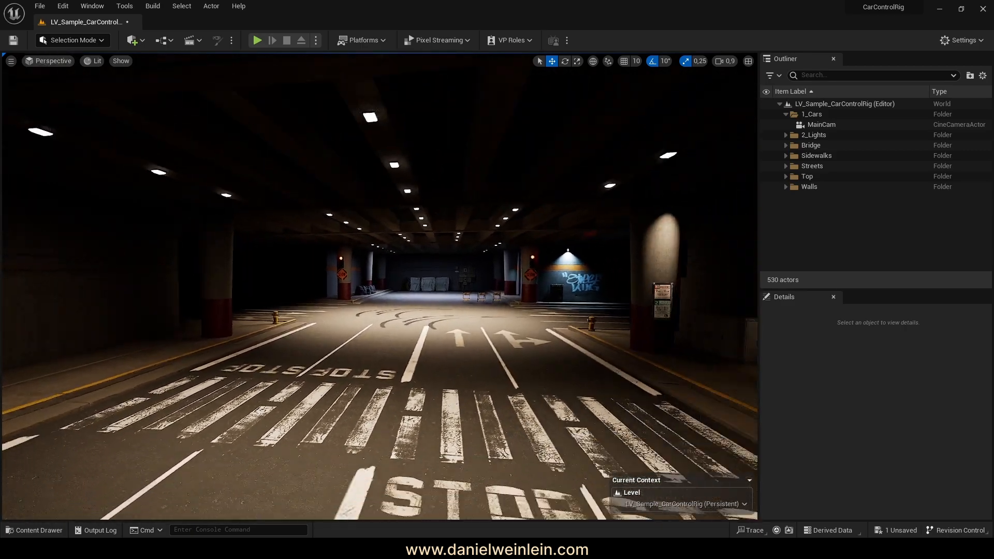
{"action": "key", "text": "q"}
{"action": "key", "text": "a"}
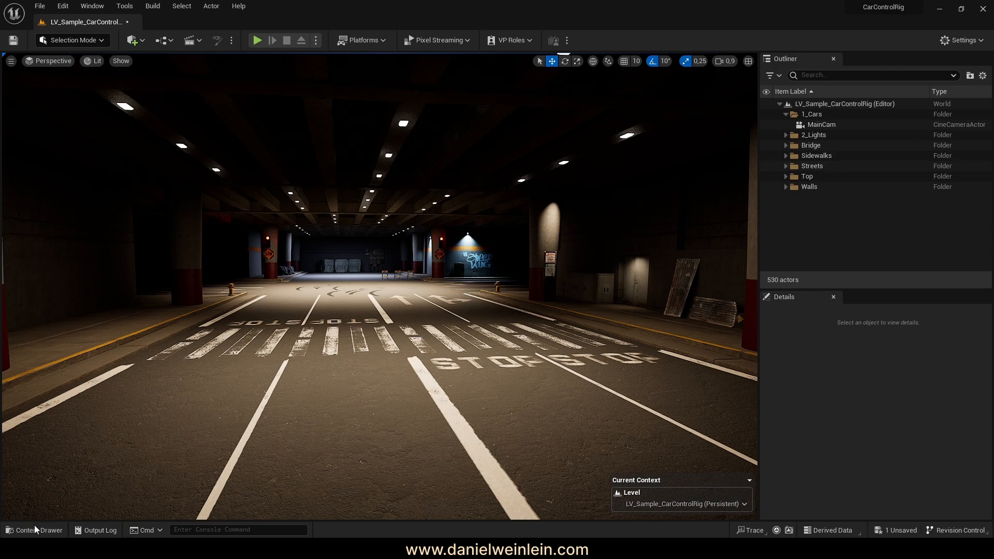
{"action": "key", "text": "s"}
{"action": "key", "text": "a"}
{"action": "mouse_move", "coordinate": [323, 317]}
{"action": "right_mouse_down"}
{"action": "mouse_move", "coordinate": [342, 317]}
{"action": "mouse_move", "coordinate": [314, 318]}
{"action": "mouse_move", "coordinate": [375, 312]}
{"action": "mouse_move", "coordinate": [330, 310]}
{"action": "right_mouse_up"}
{"action": "key", "text": "w"}
{"action": "key", "text": "d"}
{"action": "key", "text": "a"}
{"action": "key", "text": "s"}
{"action": "scroll", "coordinate": [331, 310], "scroll_direction": "up", "scroll_amount": 1}
{"action": "key", "text": "d"}
{"action": "key", "text": "a"}
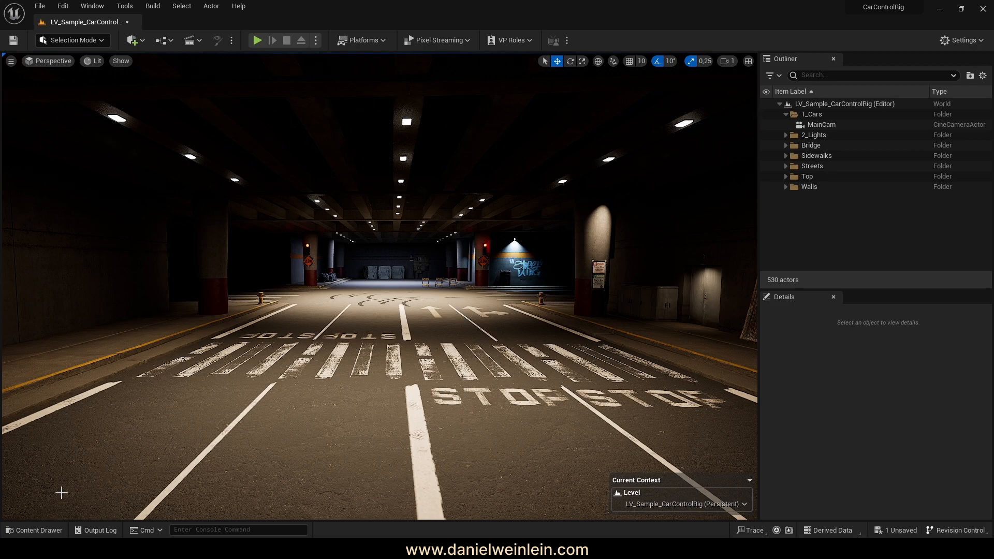
Place the Porsche_Turbo_CtrlRig control rig from the Porsche content folder onto the crosswalk in the level.
{"action": "left_click", "coordinate": [42, 530]}
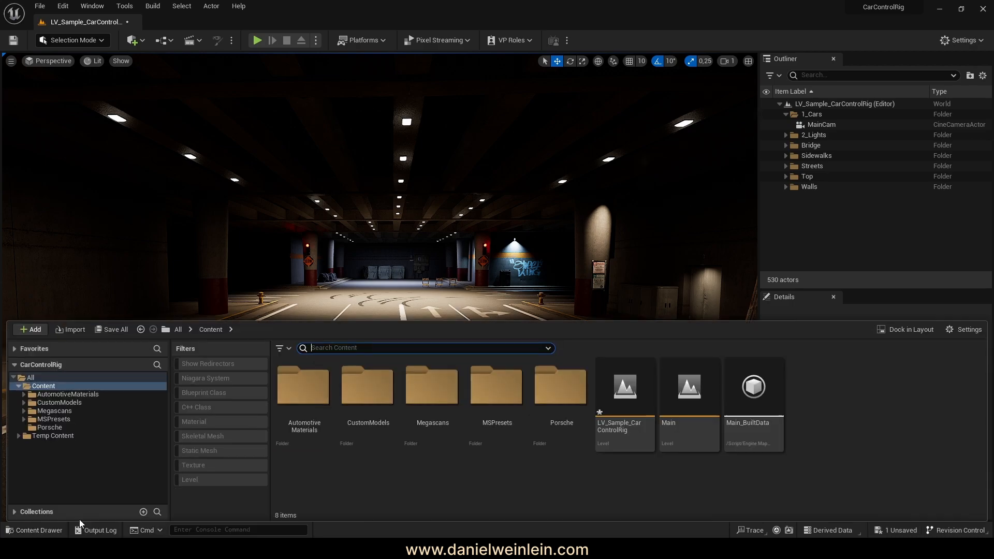
{"action": "left_click", "coordinate": [51, 428]}
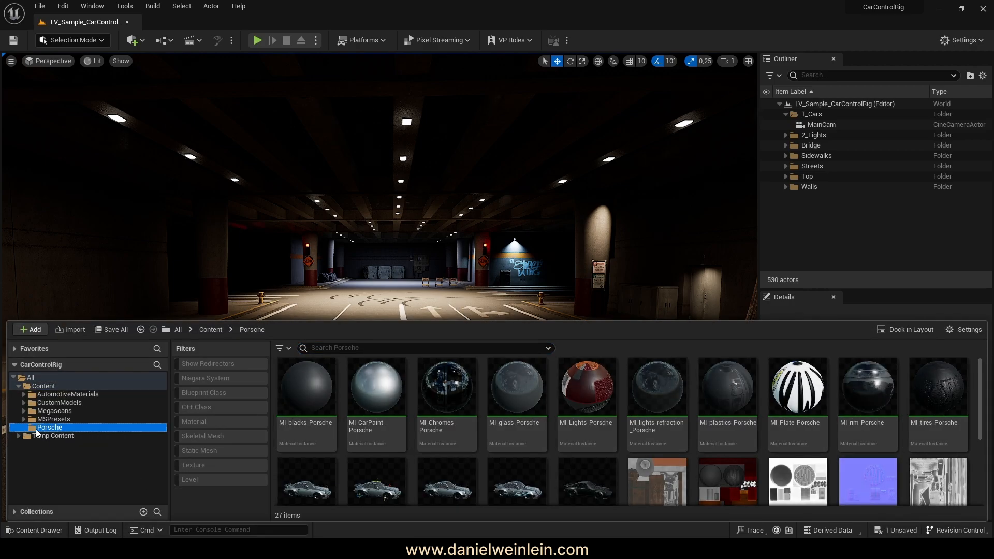
{"action": "scroll", "coordinate": [380, 430], "scroll_direction": "down", "scroll_amount": 2}
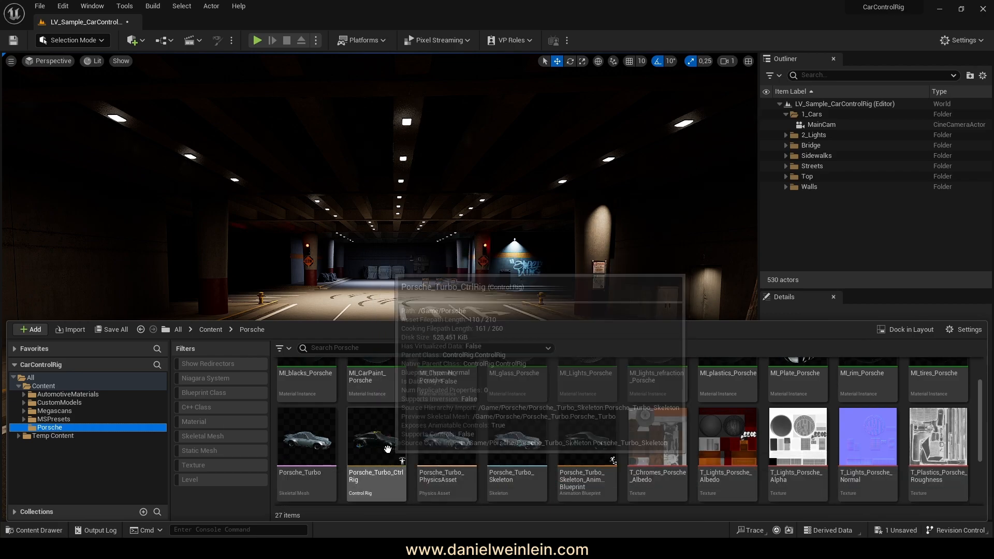
{"action": "left_click", "coordinate": [399, 448]}
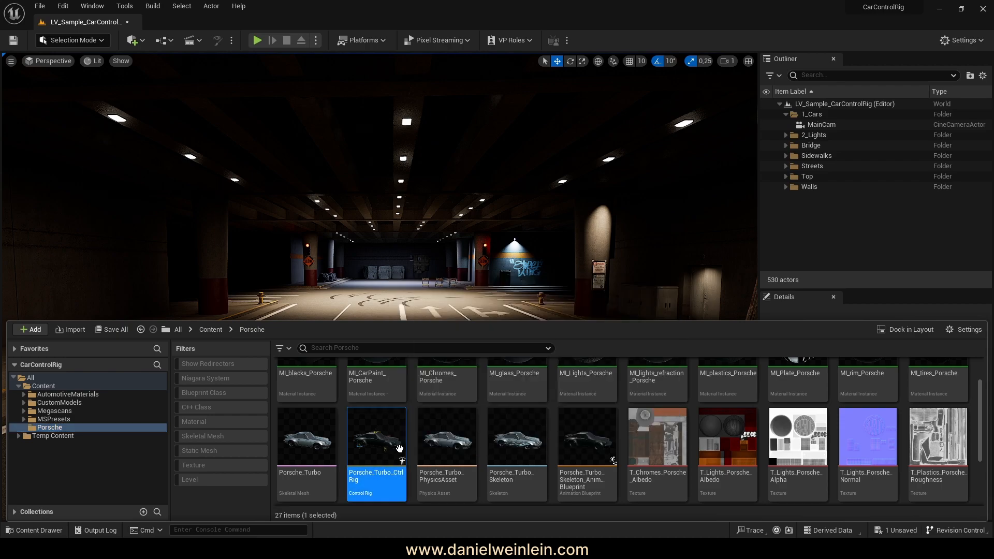
{"action": "left_click_drag", "start_coordinate": [399, 449], "coordinate": [418, 360]}
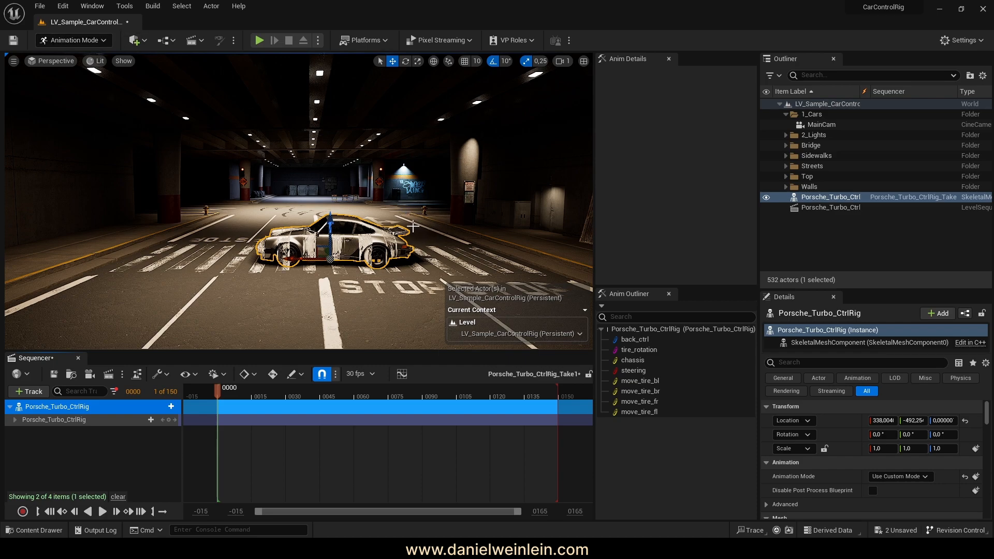
Close the Anim Details and Anim Outliner panels and enlarge the Sequencer so all the car's control tracks fit.
{"action": "right_click_drag", "start_coordinate": [373, 247], "coordinate": [391, 246]}
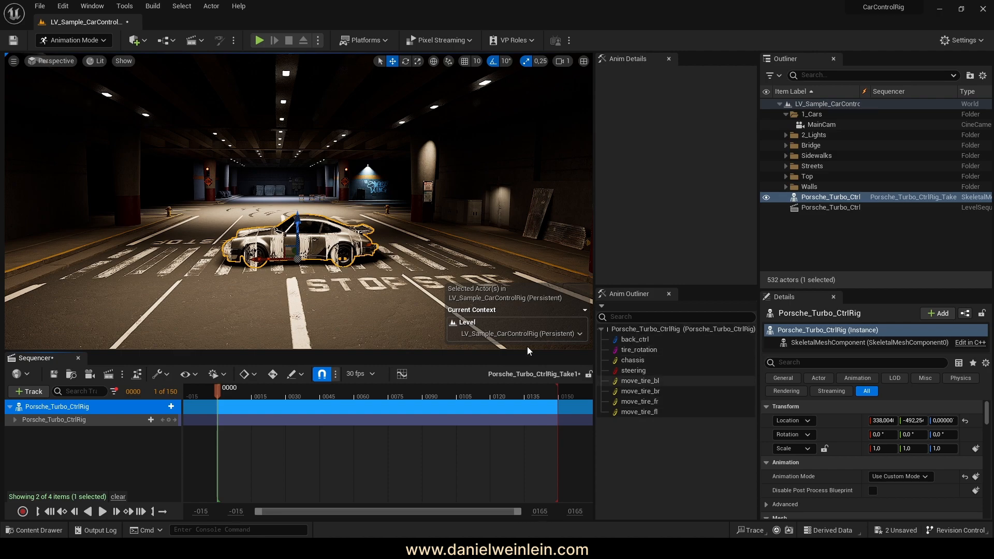
{"action": "left_click", "coordinate": [635, 340]}
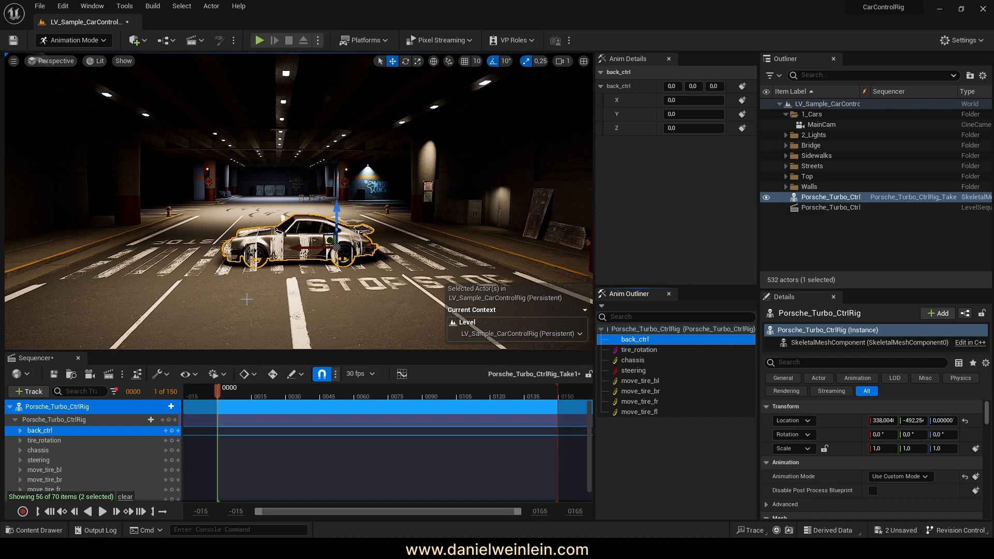
{"action": "left_click", "coordinate": [669, 58]}
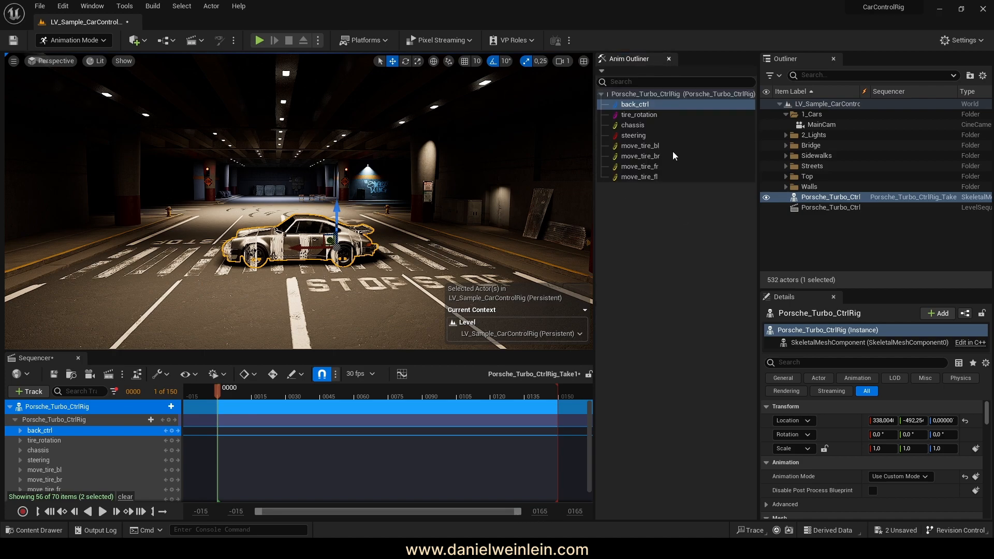
{"action": "left_click", "coordinate": [671, 58]}
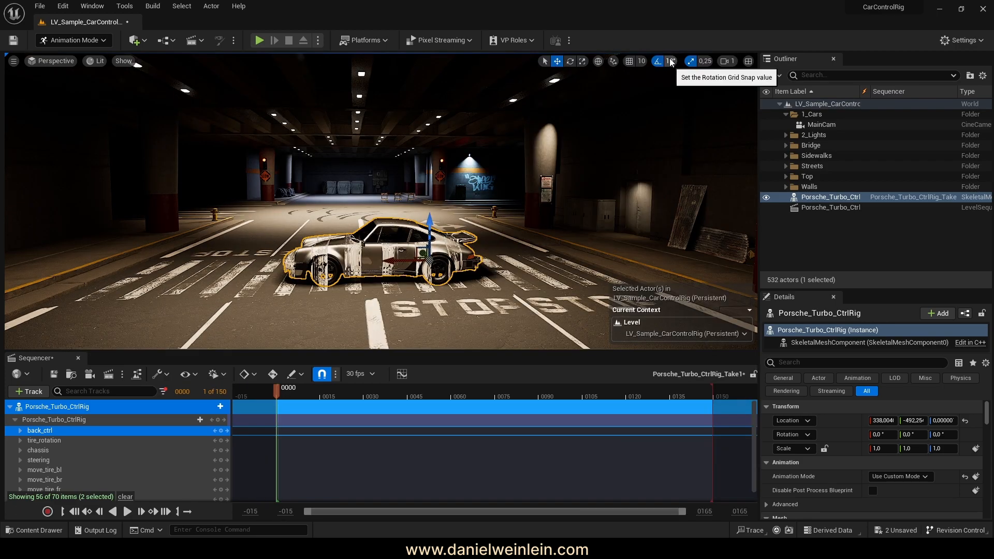
{"action": "left_click_drag", "start_coordinate": [345, 237], "coordinate": [432, 248], "text": "alt"}
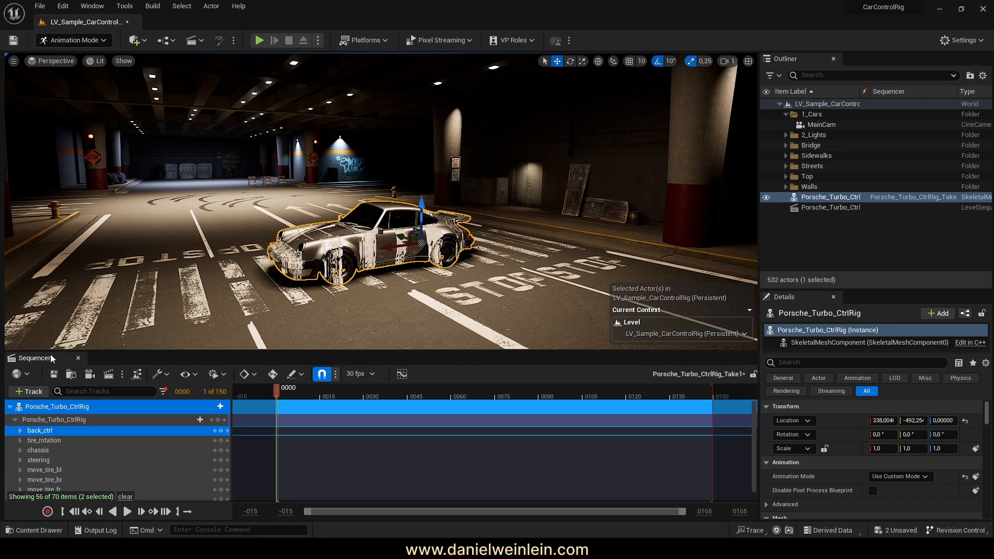
{"action": "left_click_drag", "start_coordinate": [48, 353], "coordinate": [57, 322]}
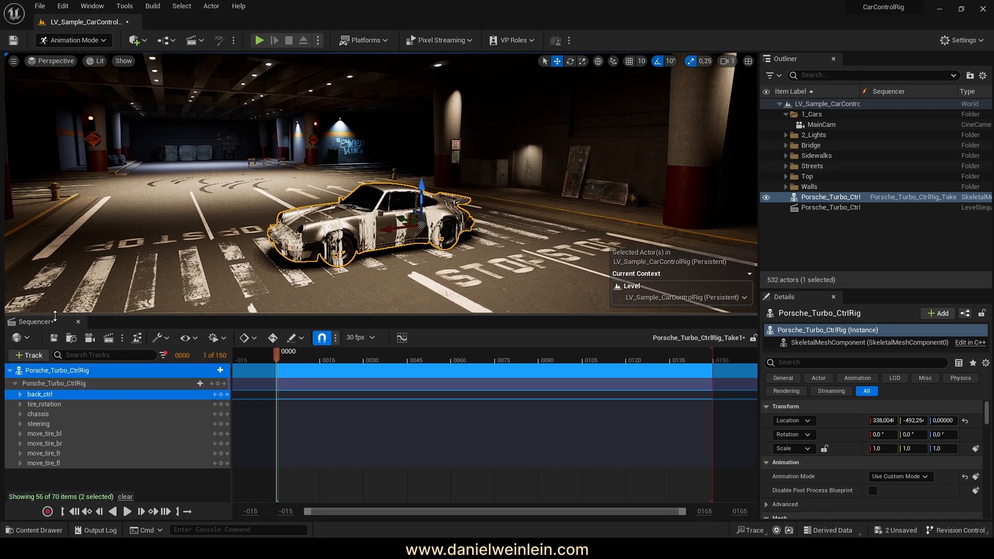
Turn off Game View so the car's rig controls are displayed in the viewport.
{"action": "right_click_drag", "start_coordinate": [329, 163], "coordinate": [332, 207]}
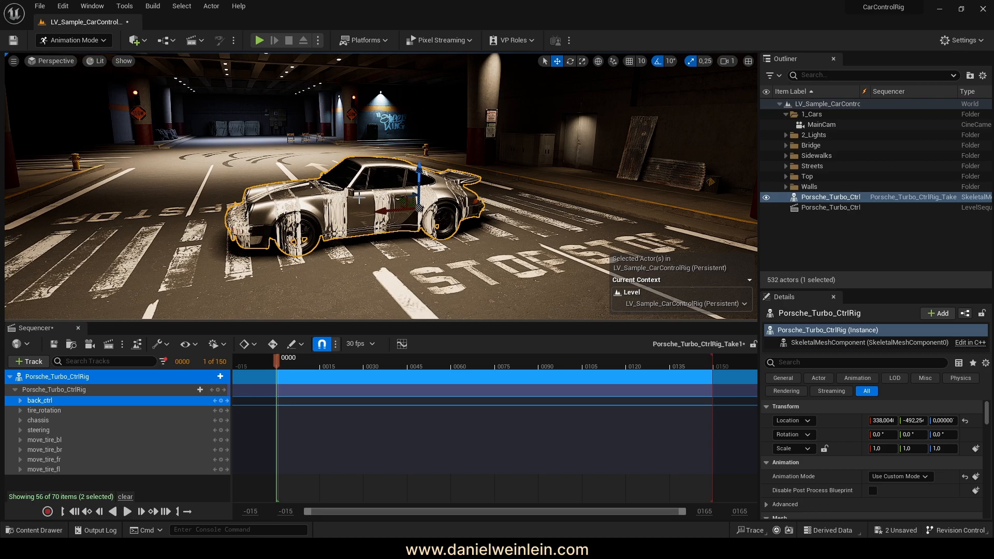
{"action": "key", "text": "g"}
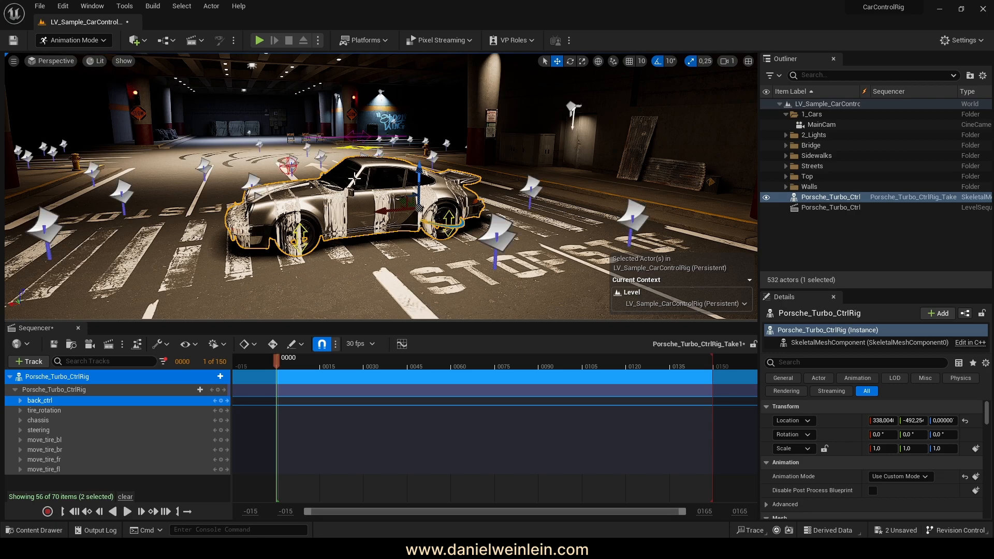
{"action": "right_click_drag", "start_coordinate": [359, 187], "coordinate": [377, 193]}
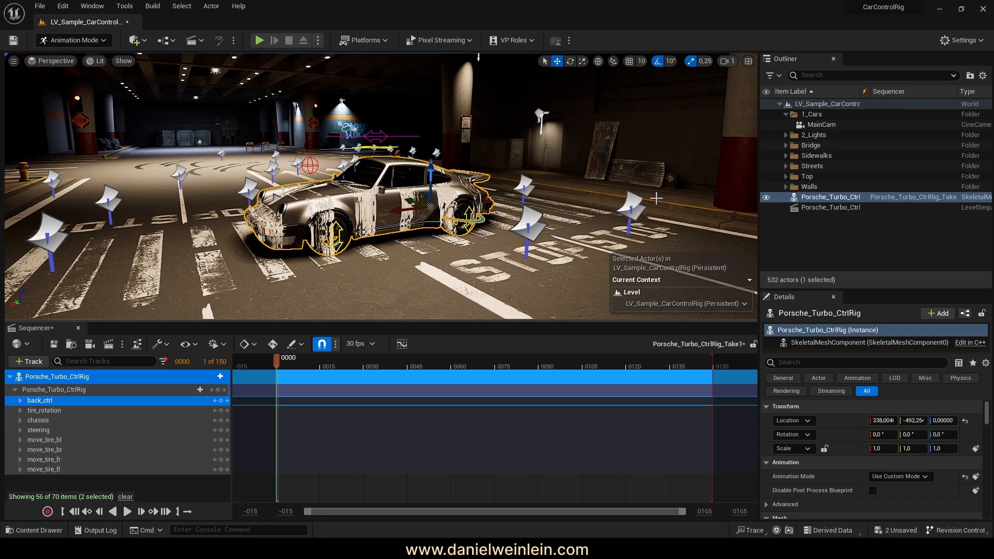
Hide the Billboard Sprites in the viewport through the advanced show flags.
{"action": "left_click", "coordinate": [124, 61]}
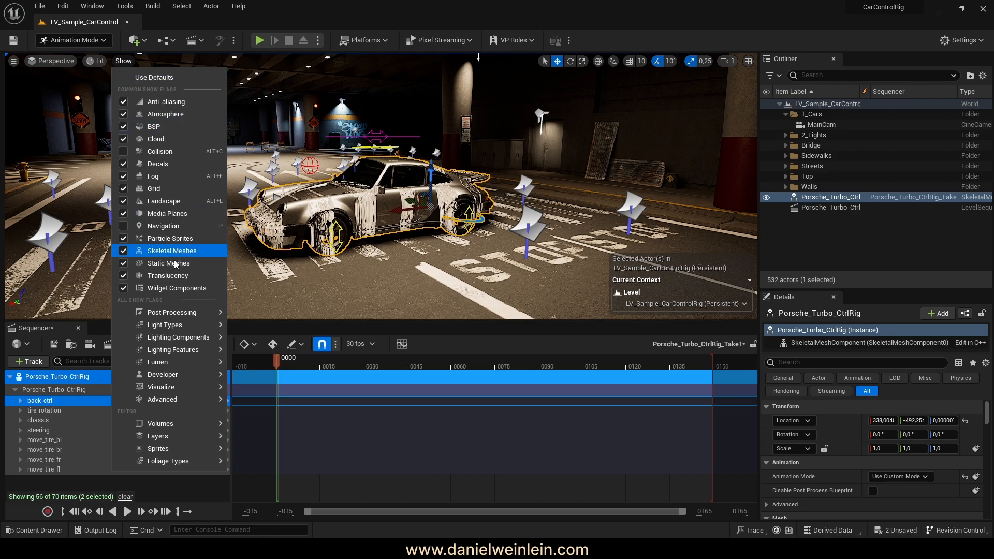
{"action": "mouse_move", "coordinate": [192, 400]}
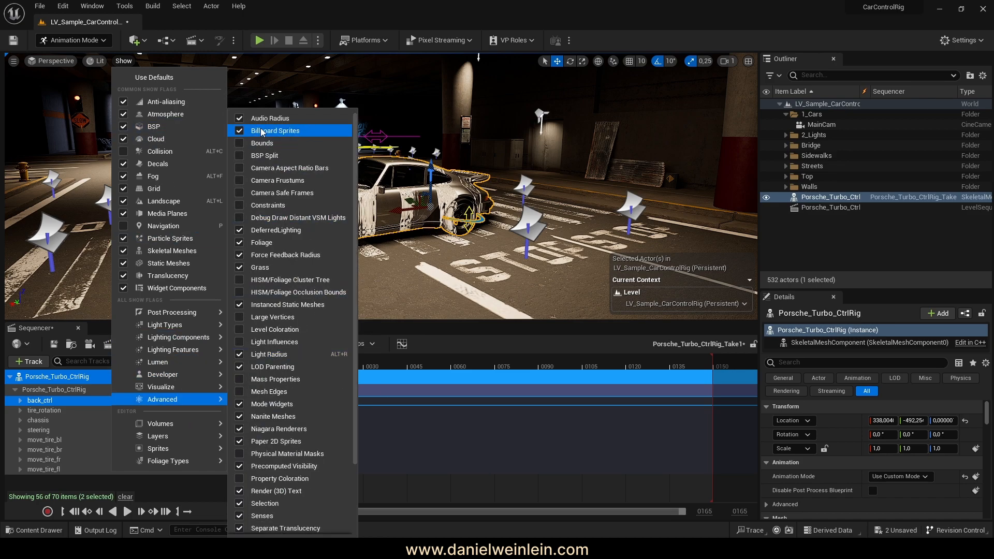
{"action": "left_click", "coordinate": [311, 131]}
{"action": "right_click_drag", "start_coordinate": [438, 167], "coordinate": [458, 151]}
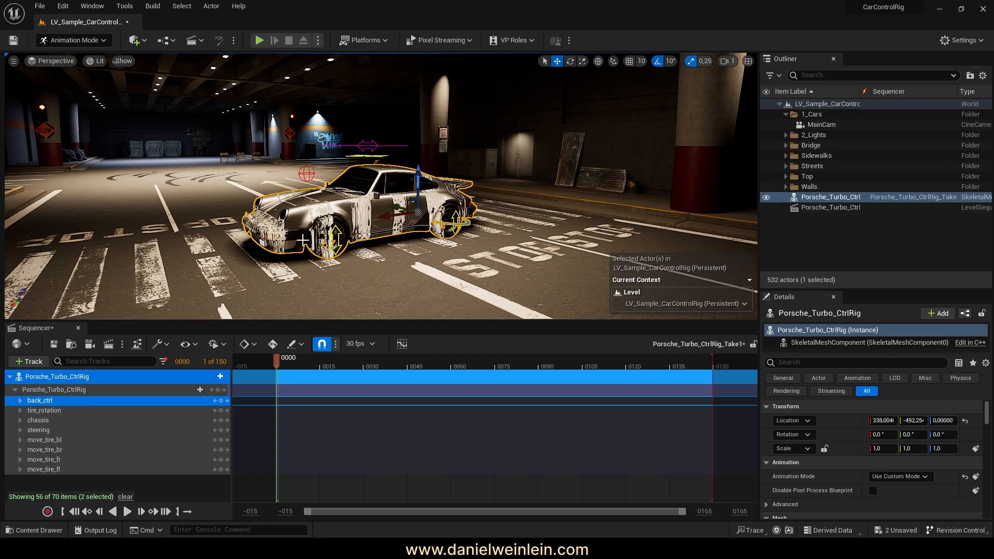
Filter the car's properties for "deca", disable Receives Decals on Porsche_Turbo_CtrlRig, and deselect the car.
{"action": "mouse_move", "coordinate": [301, 199]}
{"action": "left_mouse_down", "text": "alt"}
{"action": "mouse_move", "coordinate": [282, 207]}
{"action": "mouse_move", "coordinate": [321, 233]}
{"action": "mouse_move", "coordinate": [303, 212]}
{"action": "mouse_move", "coordinate": [311, 207]}
{"action": "left_mouse_up", "text": "alt"}
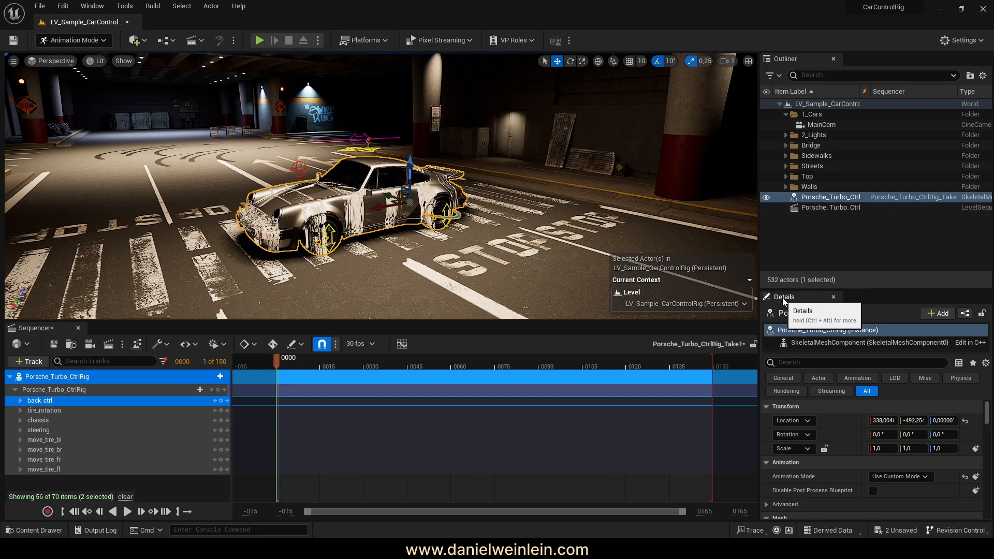
{"action": "left_click", "coordinate": [794, 361]}
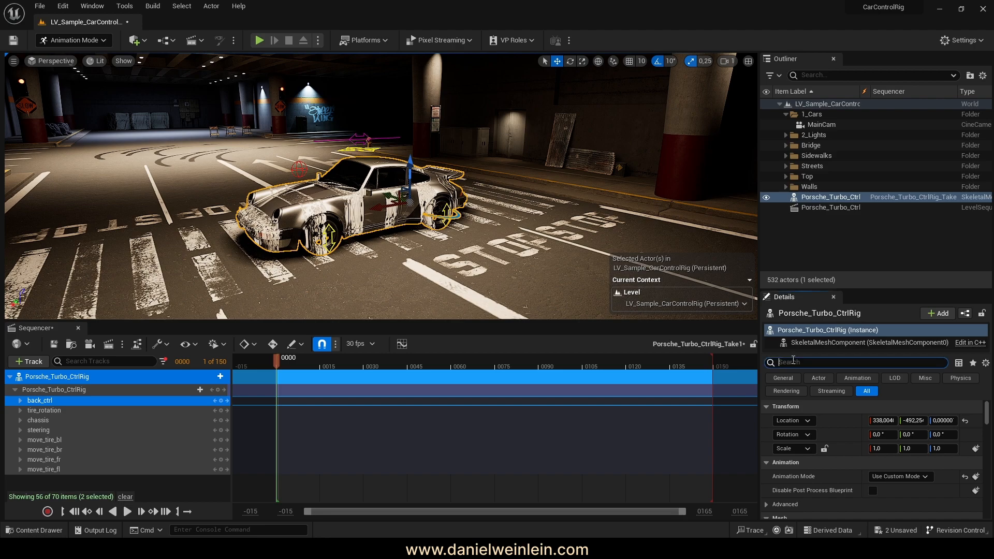
{"action": "type", "text": "deca"}
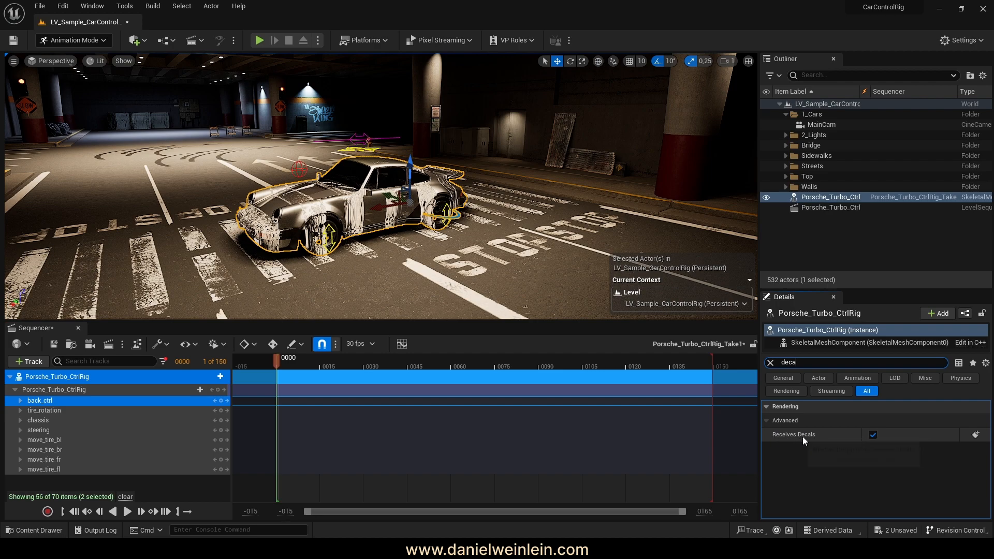
{"action": "left_click", "coordinate": [874, 435]}
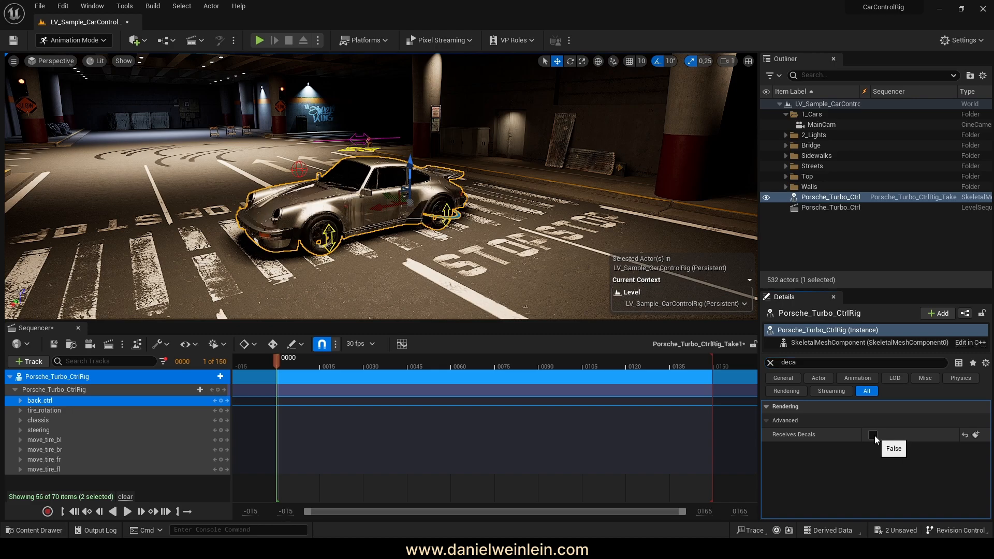
{"action": "mouse_move", "coordinate": [338, 156]}
{"action": "right_mouse_down"}
{"action": "mouse_move", "coordinate": [280, 156]}
{"action": "mouse_move", "coordinate": [347, 174]}
{"action": "right_mouse_up"}
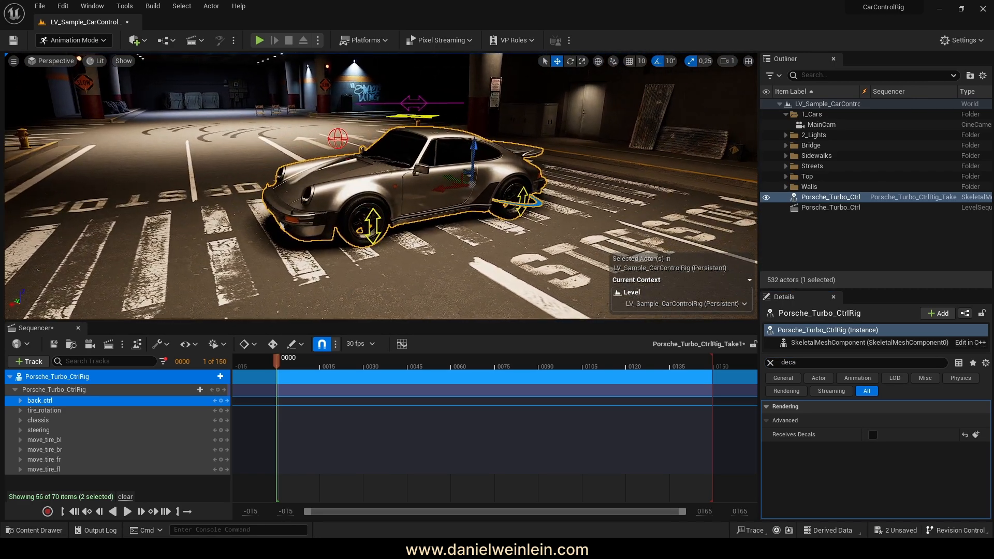
{"action": "left_click", "coordinate": [880, 231]}
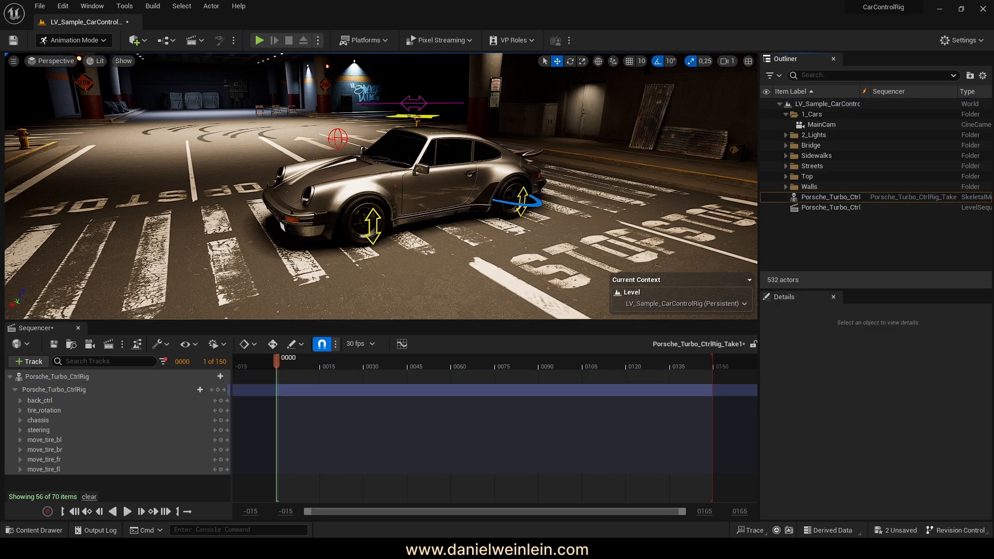
Enlarge the Sequencer further, with the Porsche_Turbo_CtrlRig control track collapsed and the track filter cleared.
{"action": "right_click_drag", "start_coordinate": [362, 207], "coordinate": [332, 193]}
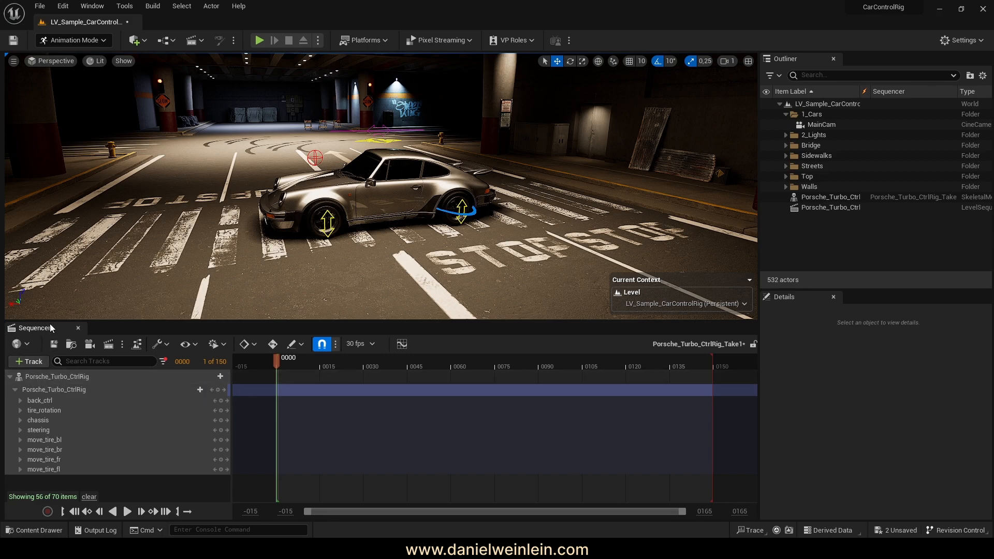
{"action": "left_click_drag", "start_coordinate": [49, 322], "coordinate": [64, 270]}
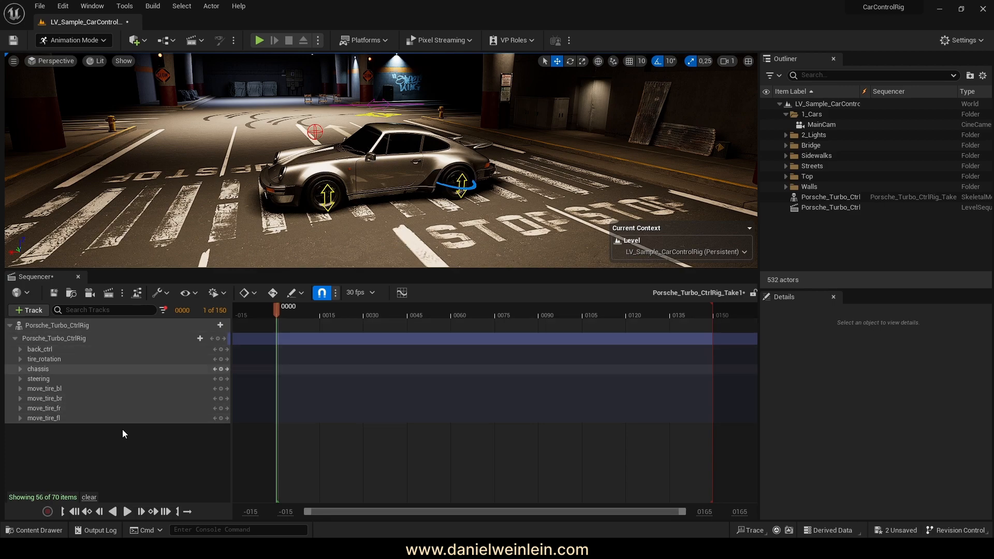
{"action": "left_click", "coordinate": [14, 338]}
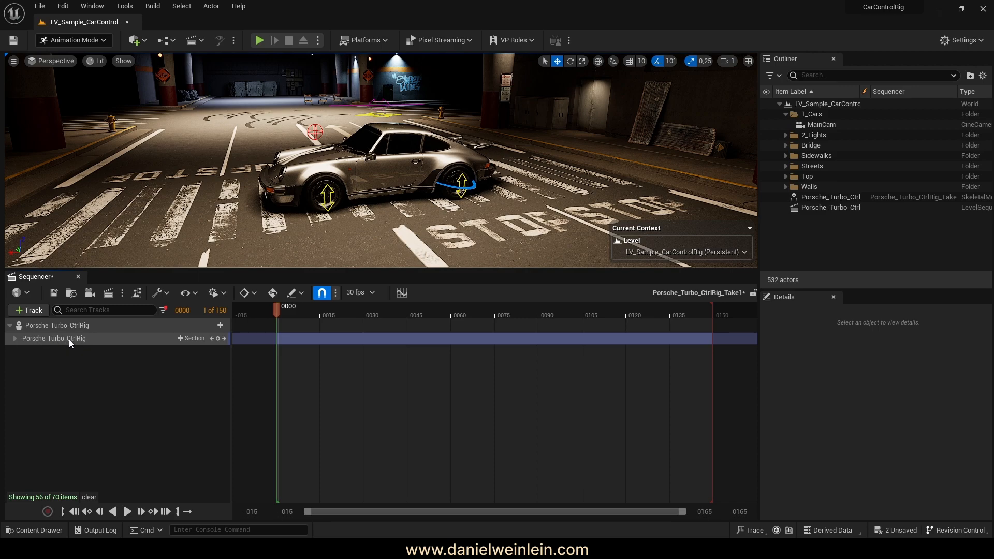
{"action": "left_click", "coordinate": [88, 498]}
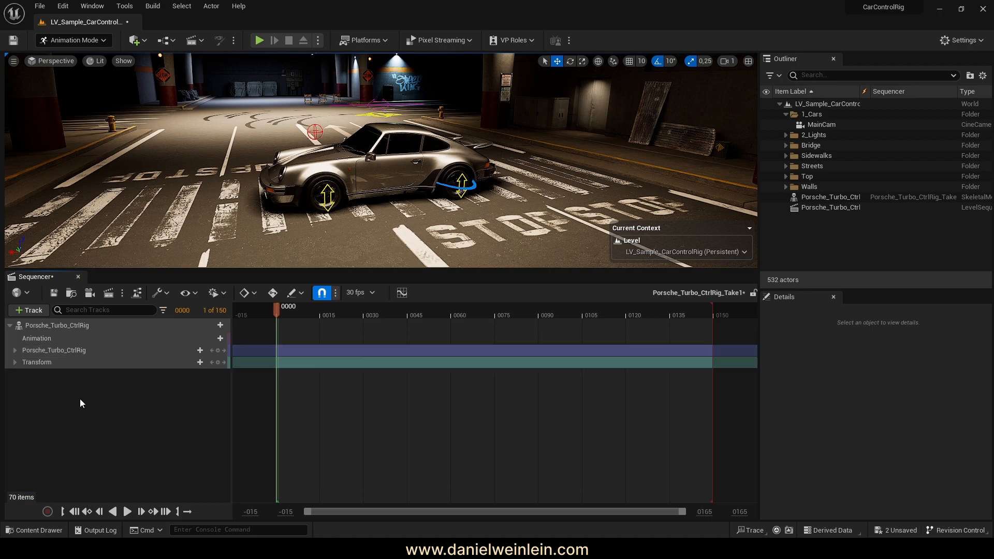
Inspect the car's Animation and Transform tracks, and select the top-level Porsche_Turbo_CtrlRig track.
{"action": "left_click", "coordinate": [34, 337]}
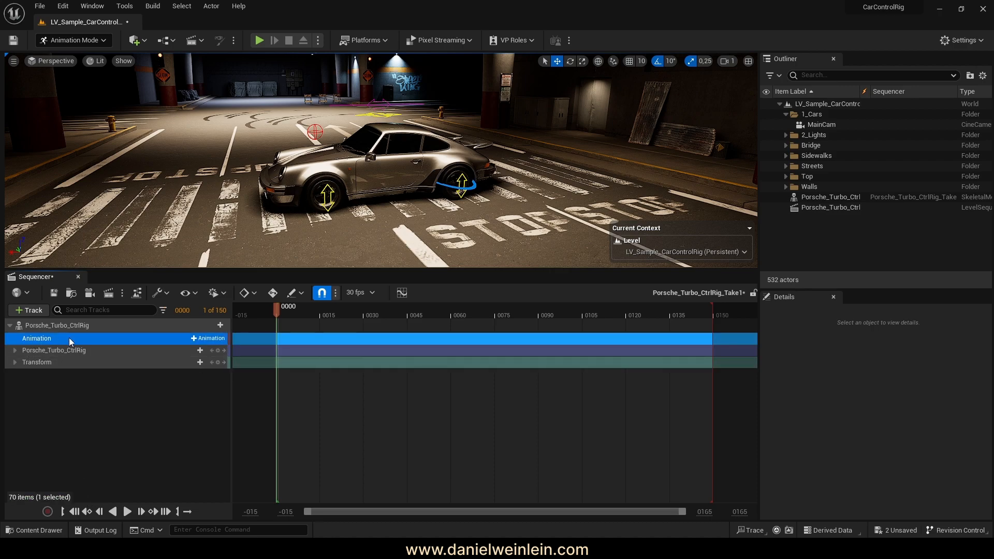
{"action": "left_click", "coordinate": [14, 362]}
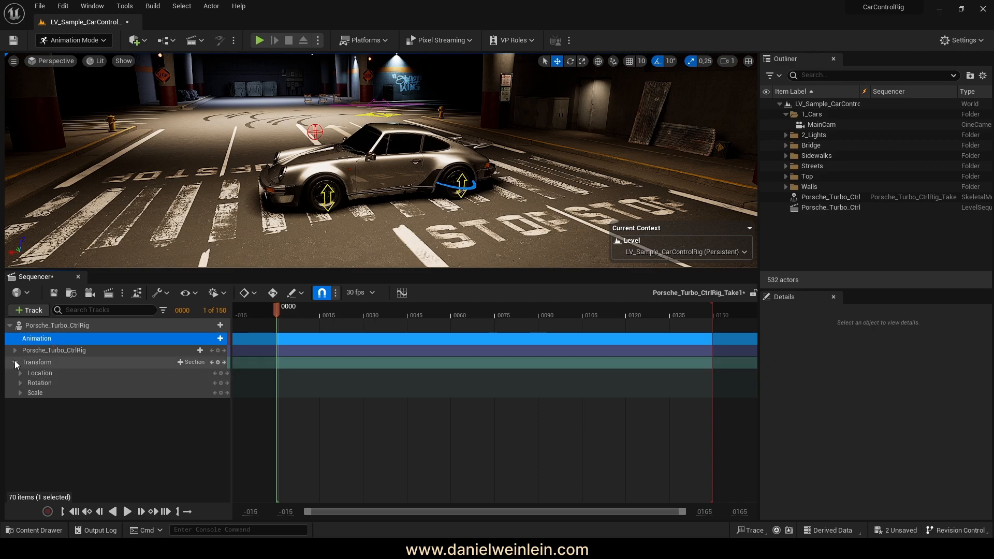
{"action": "left_click", "coordinate": [15, 362]}
{"action": "left_click", "coordinate": [42, 325]}
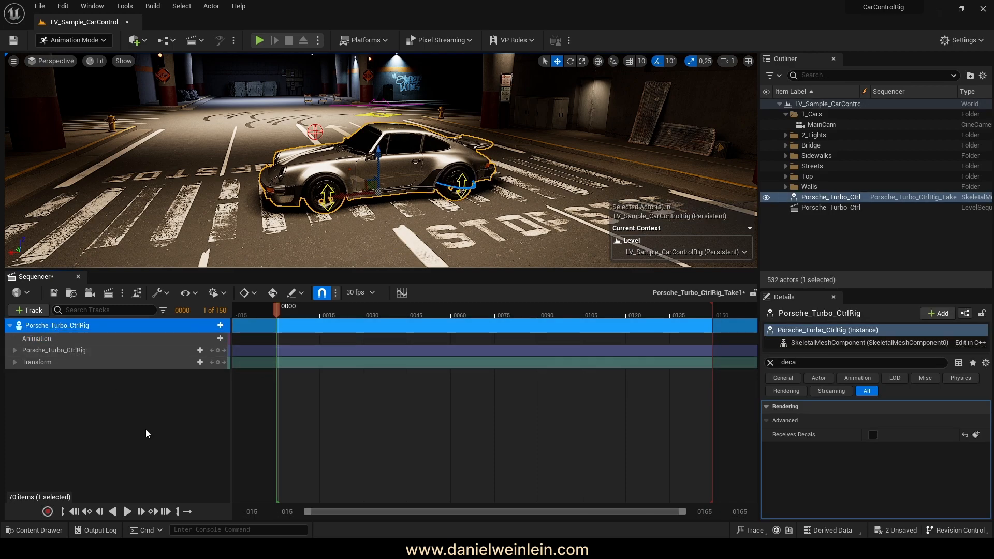
Deselect the car, and save the sequence with its display rate set to 25 fps.
{"action": "left_click", "coordinate": [100, 433]}
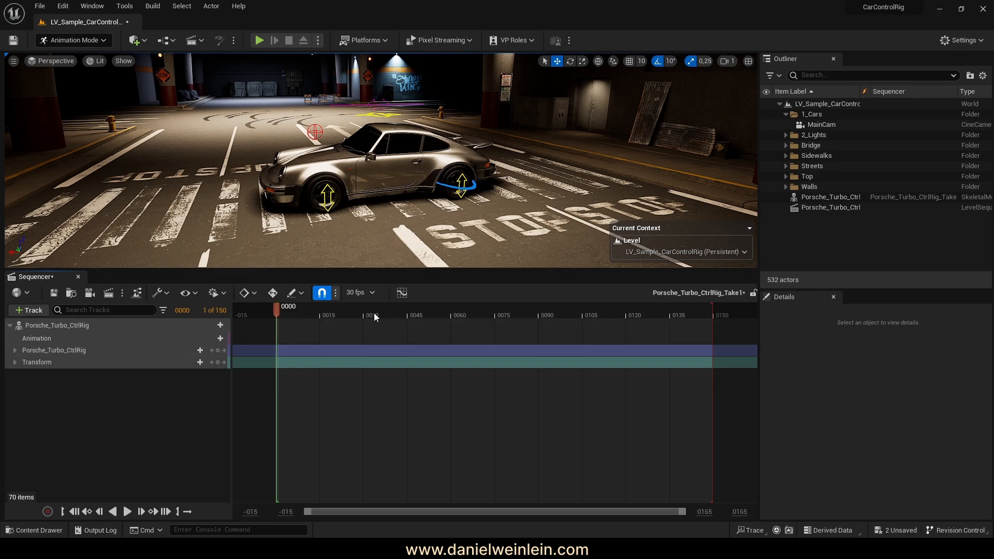
{"action": "left_click", "coordinate": [365, 293]}
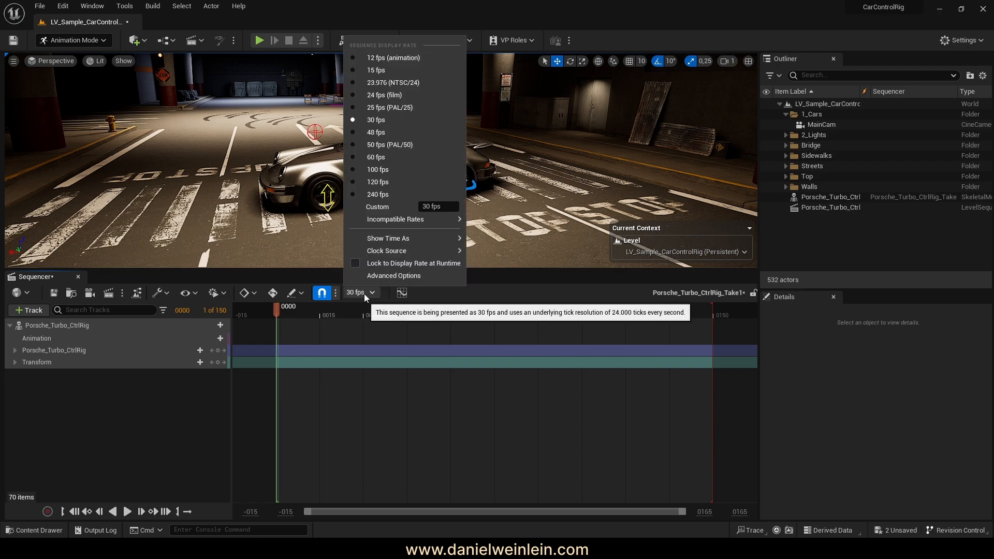
{"action": "left_click", "coordinate": [392, 106]}
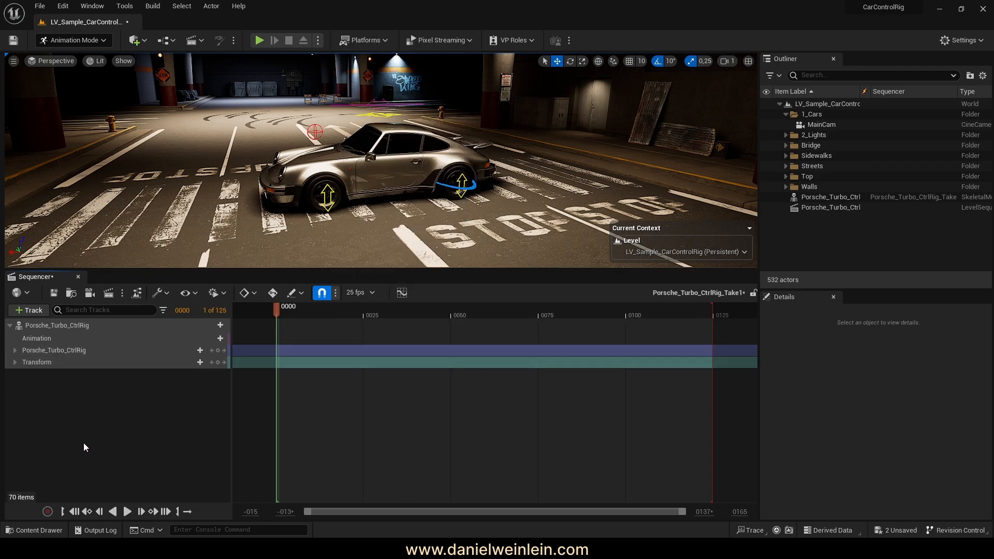
{"action": "left_click", "coordinate": [54, 293]}
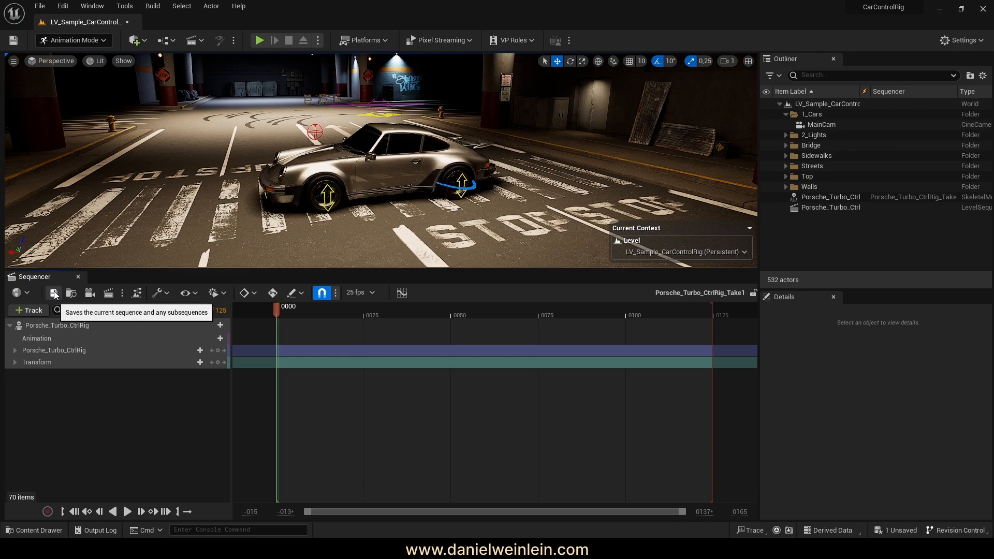
{"action": "left_click", "coordinate": [40, 531]}
{"action": "left_click", "coordinate": [39, 531]}
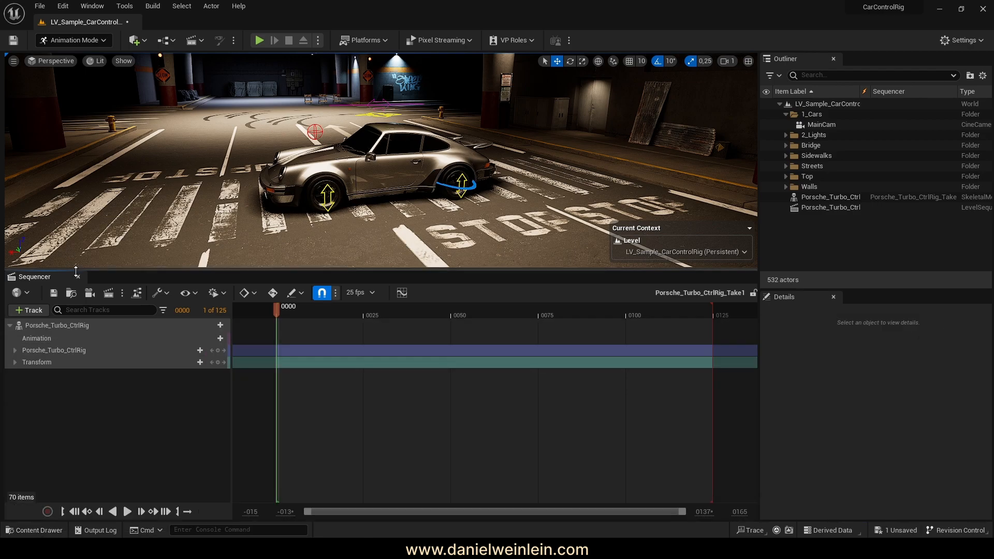
Reduce the Sequencer's height to enlarge the viewport, and add a Camera Rig Rail to the level.
{"action": "left_click_drag", "start_coordinate": [73, 271], "coordinate": [96, 383]}
{"action": "right_click_drag", "start_coordinate": [369, 208], "coordinate": [285, 209]}
{"action": "key", "text": "s"}
{"action": "mouse_move", "coordinate": [489, 180]}
{"action": "right_mouse_down"}
{"action": "mouse_move", "coordinate": [481, 174]}
{"action": "mouse_move", "coordinate": [488, 180]}
{"action": "right_mouse_up"}
{"action": "key", "text": "w"}
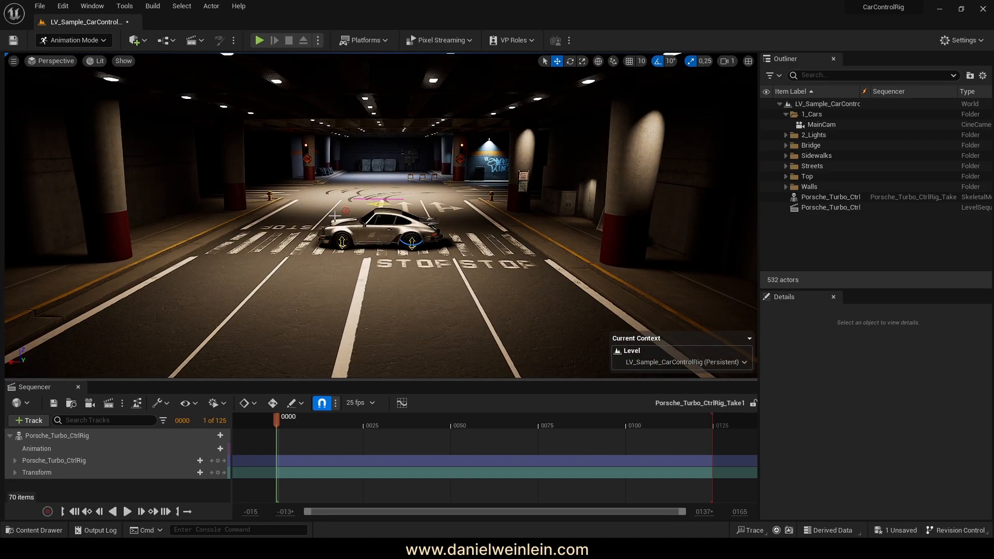
{"action": "left_click", "coordinate": [144, 43]}
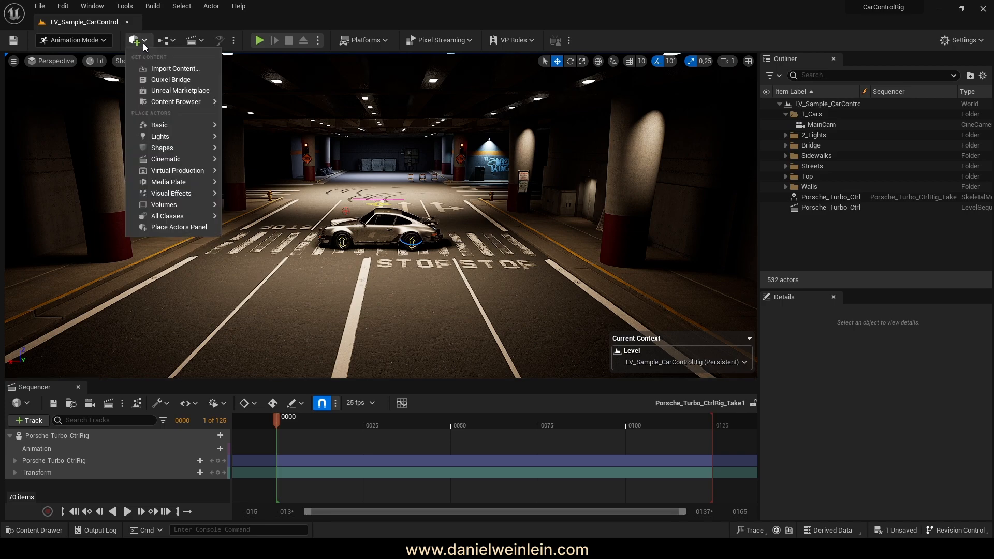
{"action": "mouse_move", "coordinate": [197, 162]}
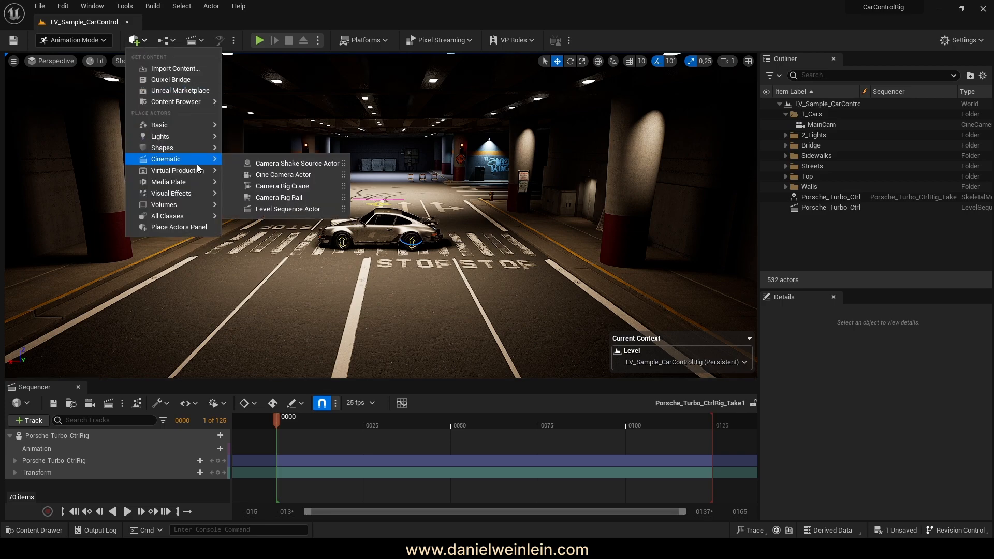
{"action": "left_click", "coordinate": [297, 198]}
Place the camera rail on the road surface in the lane beside the car, with Surface Snapping enabled.
{"action": "right_click_drag", "start_coordinate": [311, 181], "coordinate": [364, 203]}
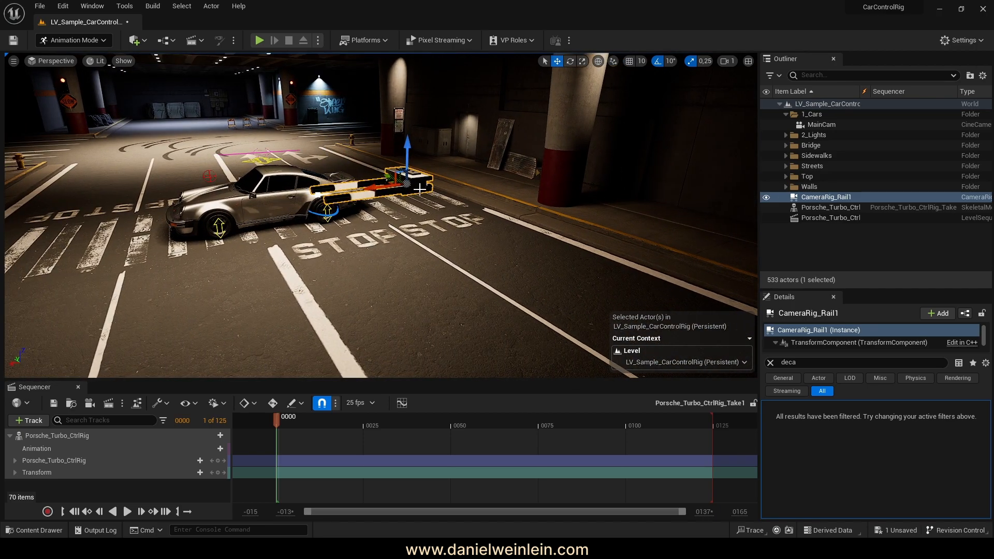
{"action": "left_click_drag", "start_coordinate": [408, 183], "coordinate": [397, 266]}
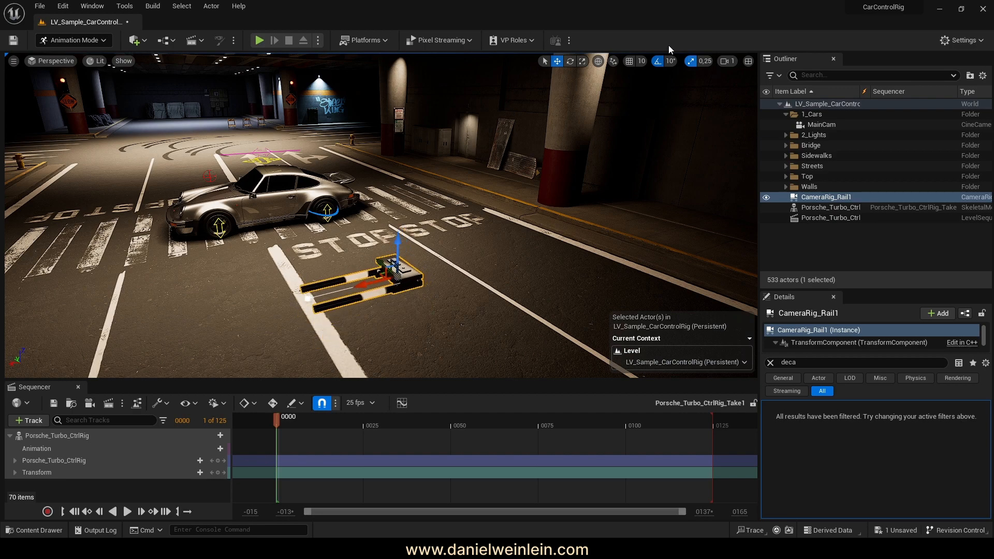
{"action": "left_click", "coordinate": [613, 62]}
{"action": "left_click", "coordinate": [620, 77]}
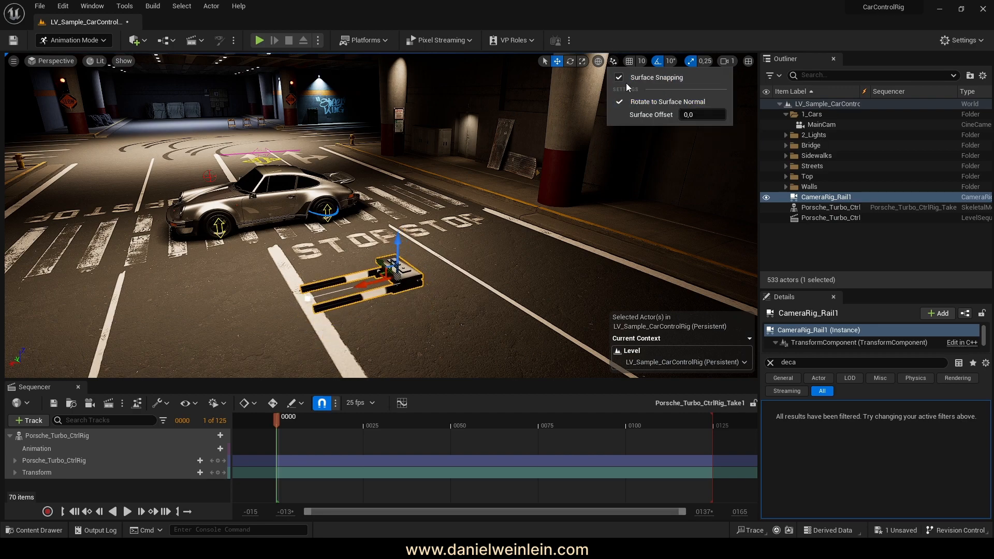
{"action": "left_click", "coordinate": [640, 62]}
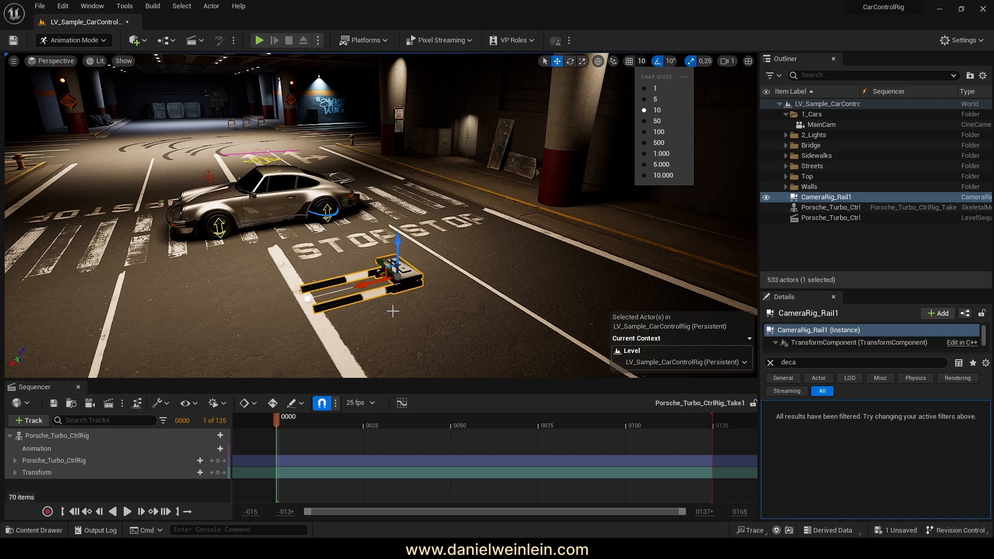
{"action": "mouse_move", "coordinate": [397, 274]}
{"action": "left_mouse_down"}
{"action": "mouse_move", "coordinate": [401, 282]}
{"action": "mouse_move", "coordinate": [384, 282]}
{"action": "left_mouse_up"}
{"action": "right_click_drag", "start_coordinate": [381, 189], "coordinate": [372, 175]}
{"action": "left_click_drag", "start_coordinate": [384, 160], "coordinate": [387, 275]}
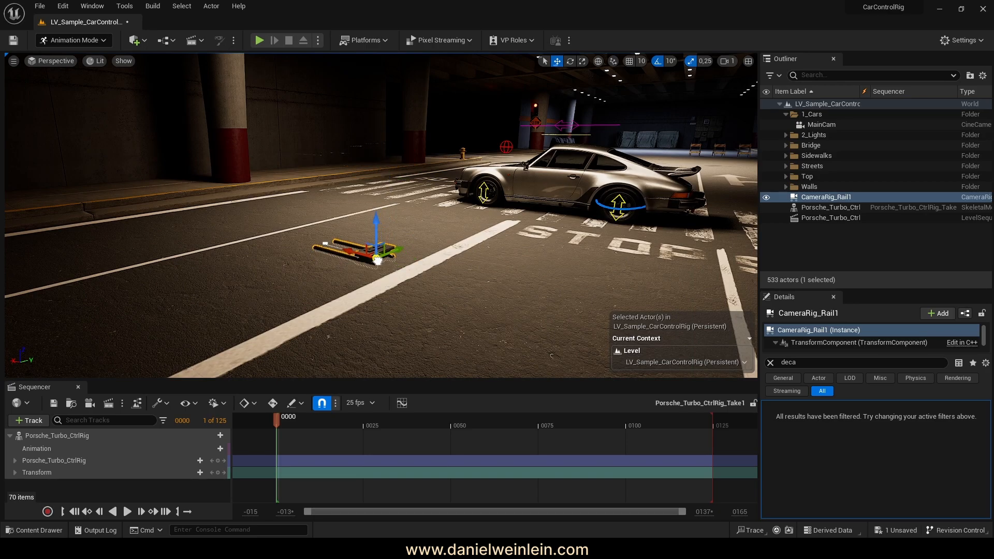
{"action": "right_click_drag", "start_coordinate": [378, 257], "coordinate": [474, 285]}
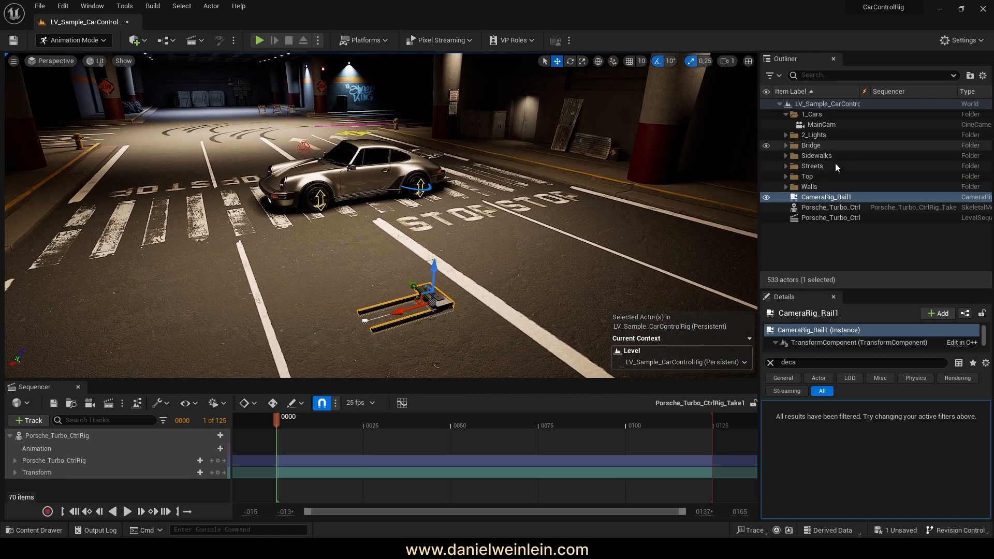
Hide the Top folder and the Porsche_Turbo_CtrlRig car so the street is unobstructed from above.
{"action": "right_click_drag", "start_coordinate": [518, 233], "coordinate": [517, 289]}
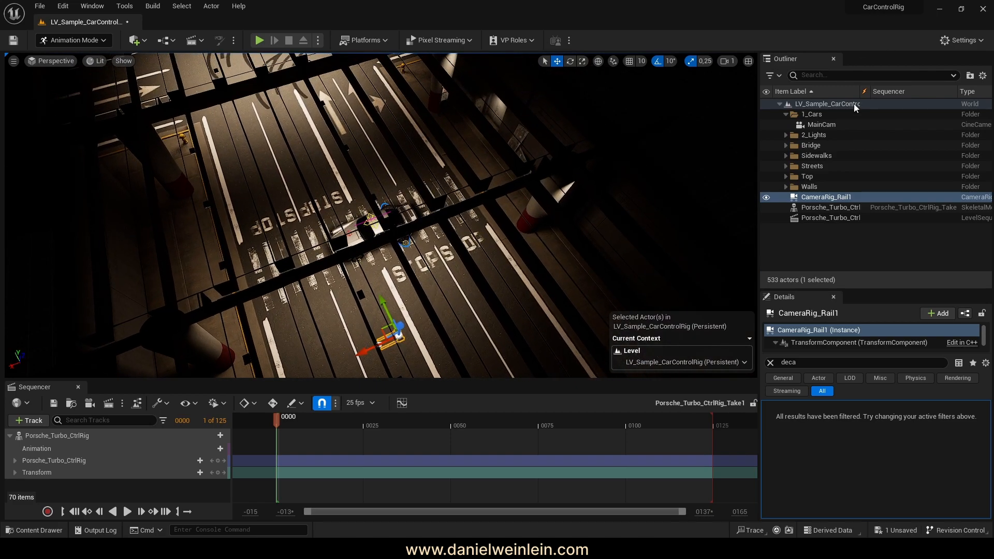
{"action": "left_click", "coordinate": [767, 176]}
{"action": "right_click_drag", "start_coordinate": [278, 231], "coordinate": [221, 230]}
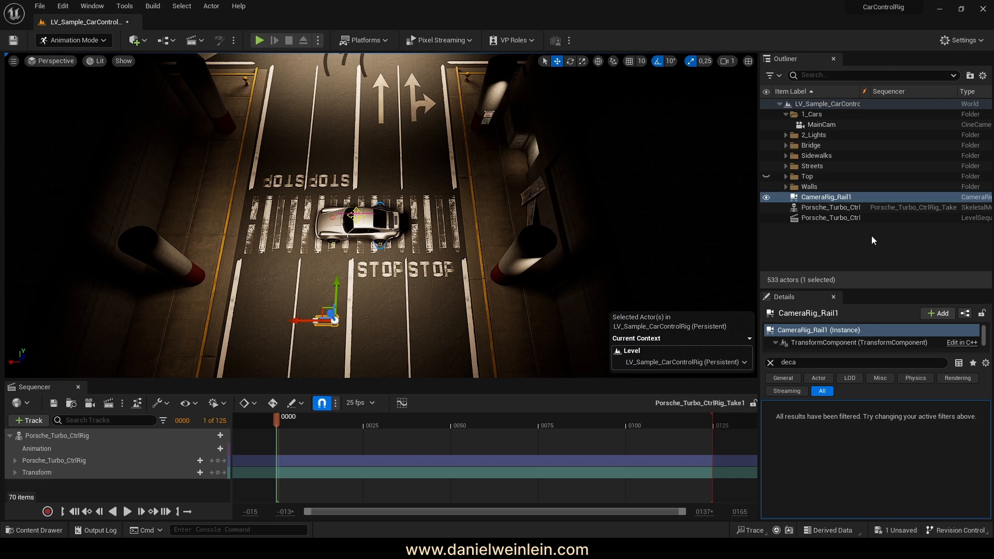
{"action": "left_click", "coordinate": [766, 209]}
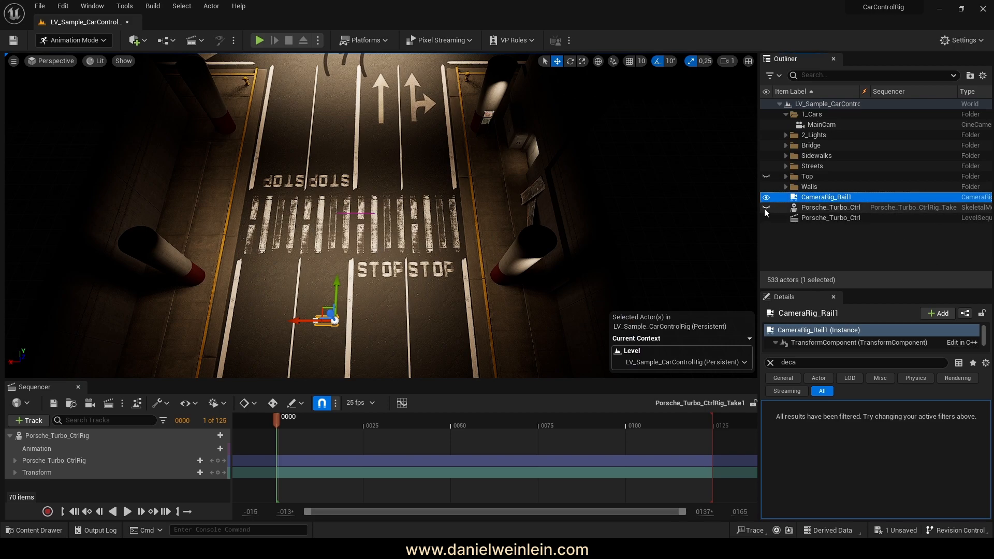
{"action": "right_click_drag", "start_coordinate": [363, 242], "coordinate": [391, 244]}
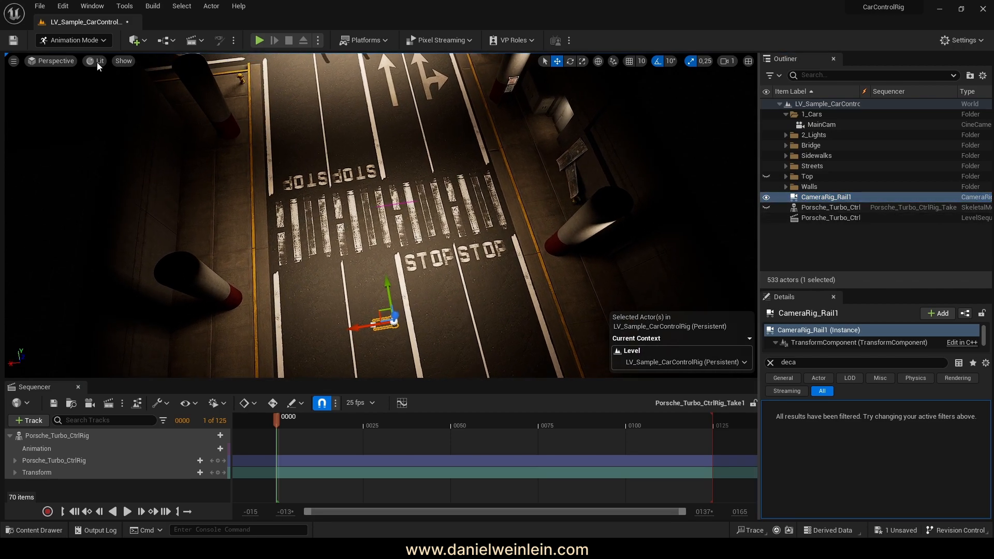
Switch the viewport to the orthographic Top view with Unlit shading.
{"action": "left_click", "coordinate": [50, 60]}
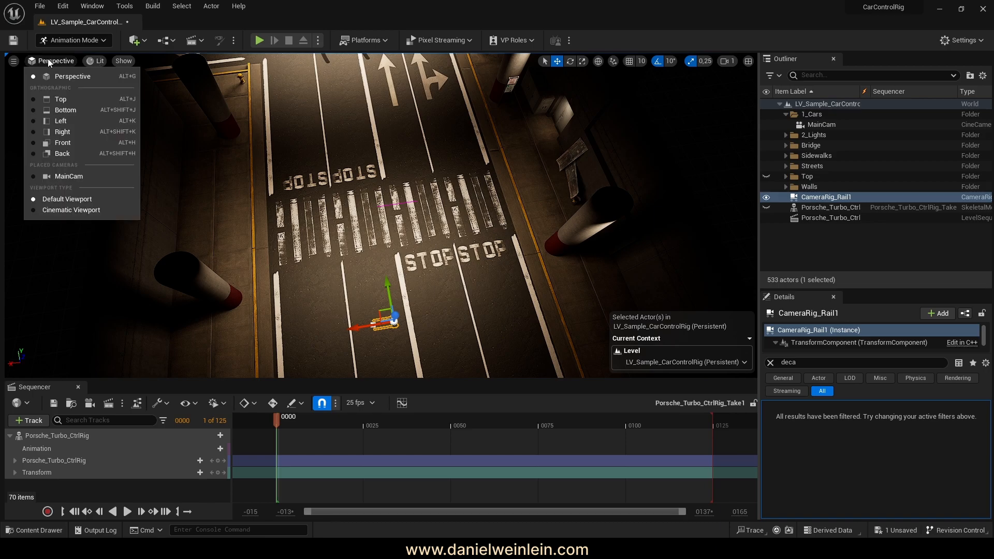
{"action": "left_click", "coordinate": [71, 100]}
{"action": "scroll", "coordinate": [508, 208], "scroll_direction": "down", "scroll_amount": 8}
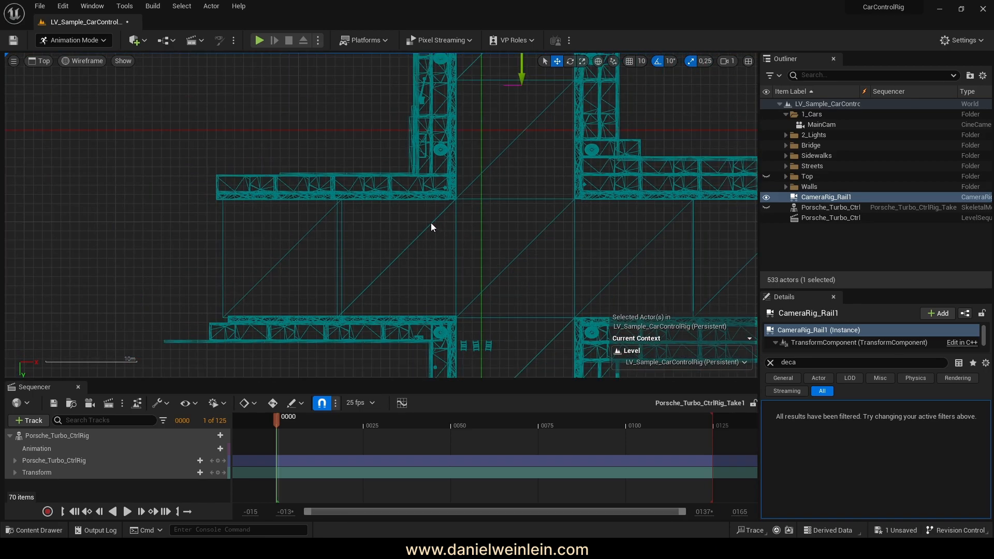
{"action": "scroll", "coordinate": [187, 145], "scroll_direction": "down", "scroll_amount": 3}
{"action": "left_click", "coordinate": [86, 61]}
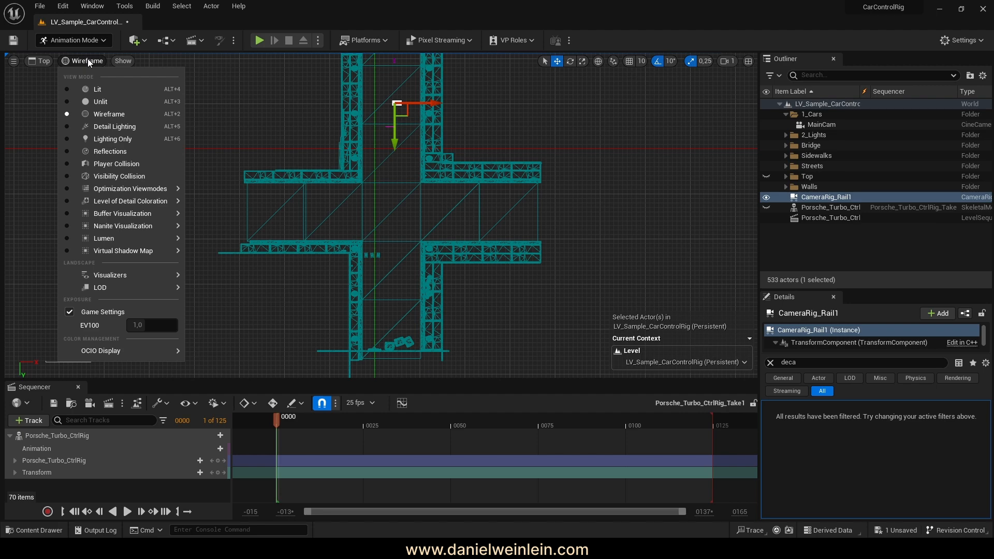
{"action": "left_click", "coordinate": [106, 102]}
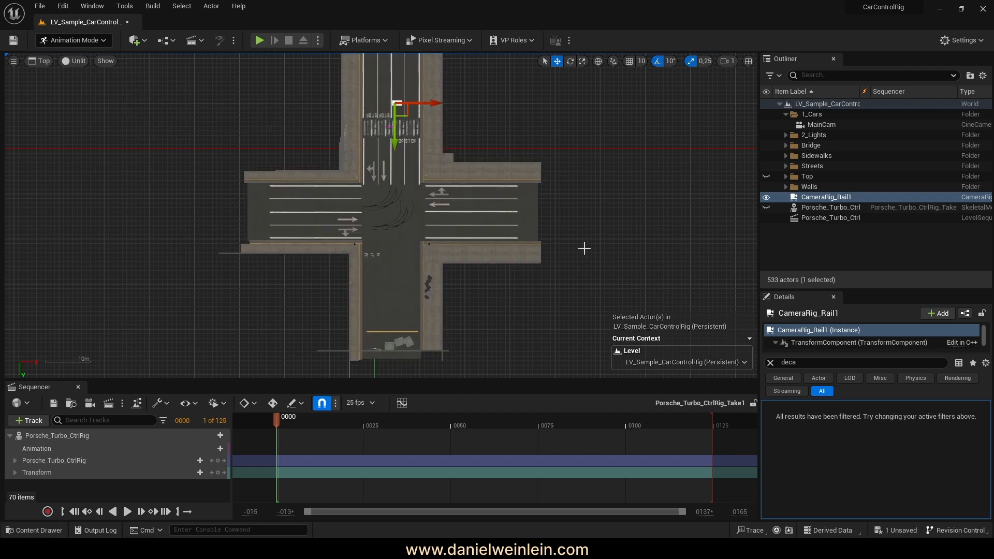
Move the camera rail to the outer end of the lowest lane on the intersection's left arm.
{"action": "scroll", "coordinate": [373, 178], "scroll_direction": "up", "scroll_amount": 5}
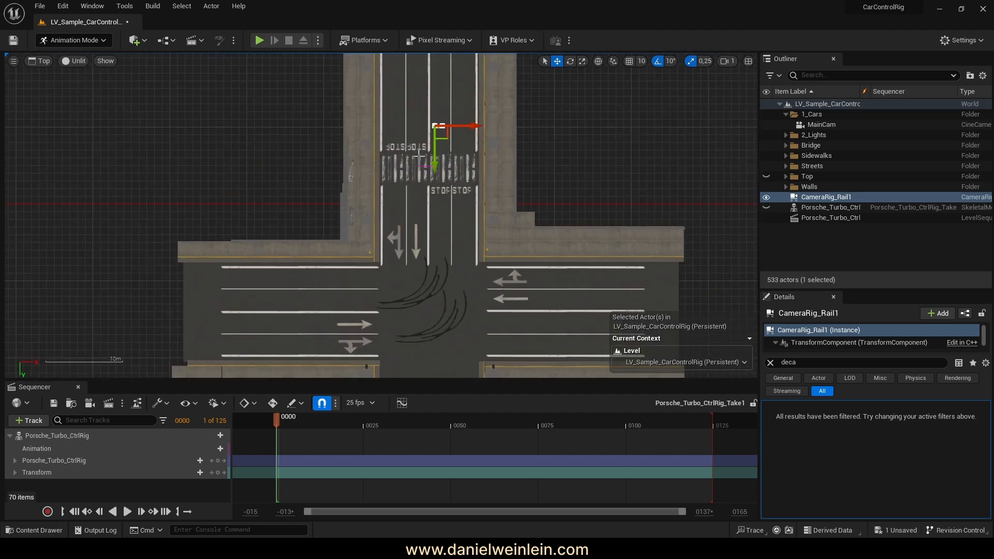
{"action": "left_click_drag", "start_coordinate": [445, 133], "coordinate": [321, 300]}
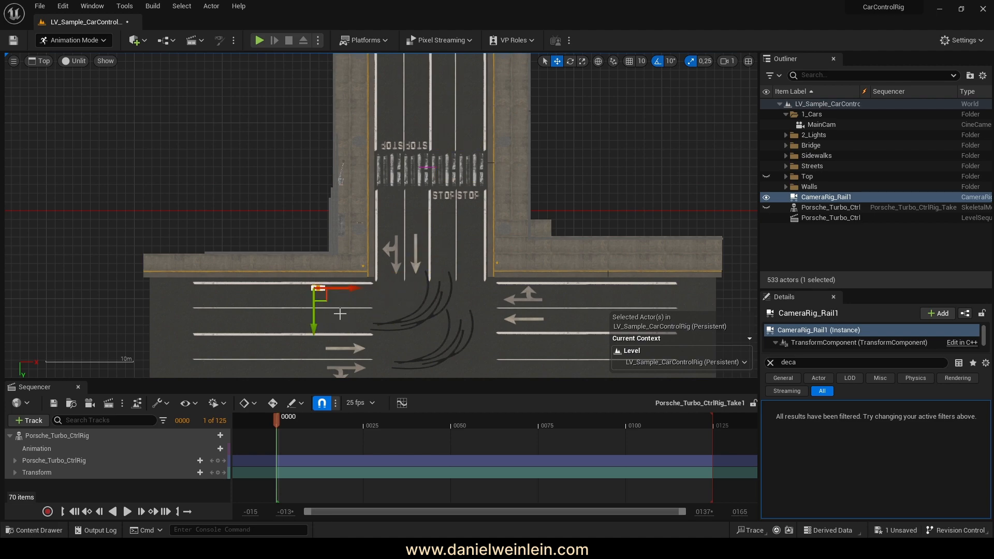
{"action": "right_click_drag", "start_coordinate": [340, 315], "coordinate": [409, 190]}
{"action": "left_click_drag", "start_coordinate": [395, 176], "coordinate": [279, 256]}
Extend the rail's end point straight along the lane towards the intersection, to a rail length of about 10 m.
{"action": "scroll", "coordinate": [291, 235], "scroll_direction": "up", "scroll_amount": 7}
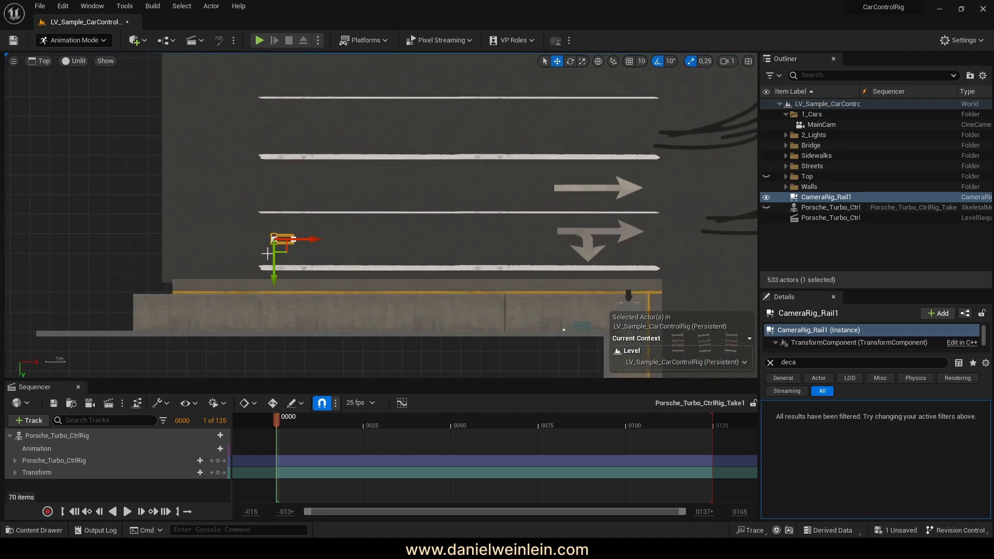
{"action": "scroll", "coordinate": [283, 220], "scroll_direction": "up", "scroll_amount": 3}
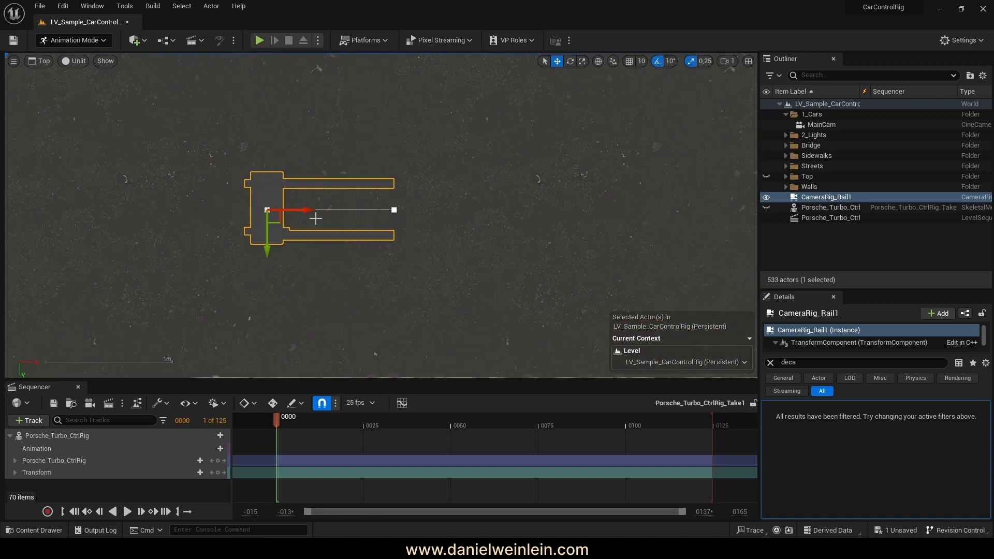
{"action": "right_click_drag", "start_coordinate": [285, 192], "coordinate": [301, 225]}
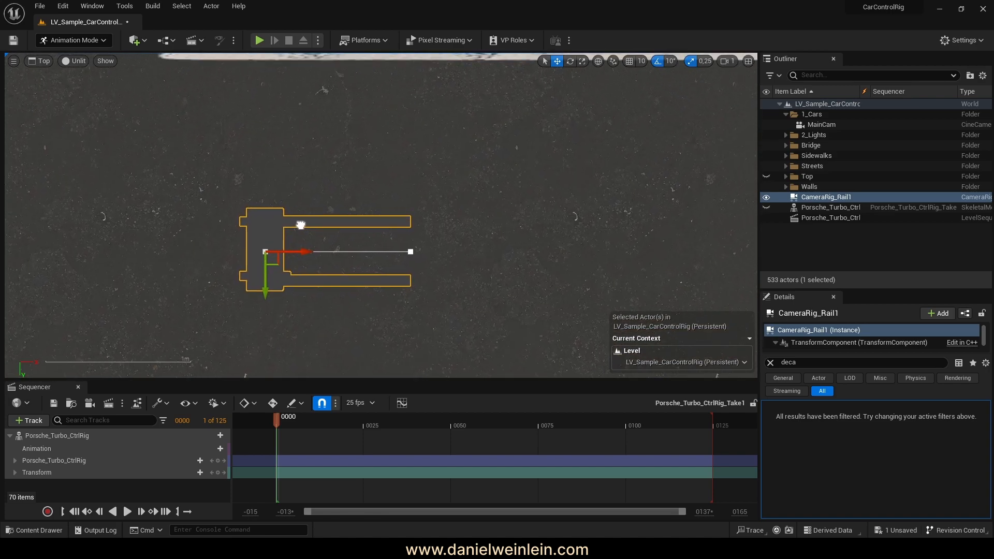
{"action": "scroll", "coordinate": [290, 252], "scroll_direction": "down", "scroll_amount": 2}
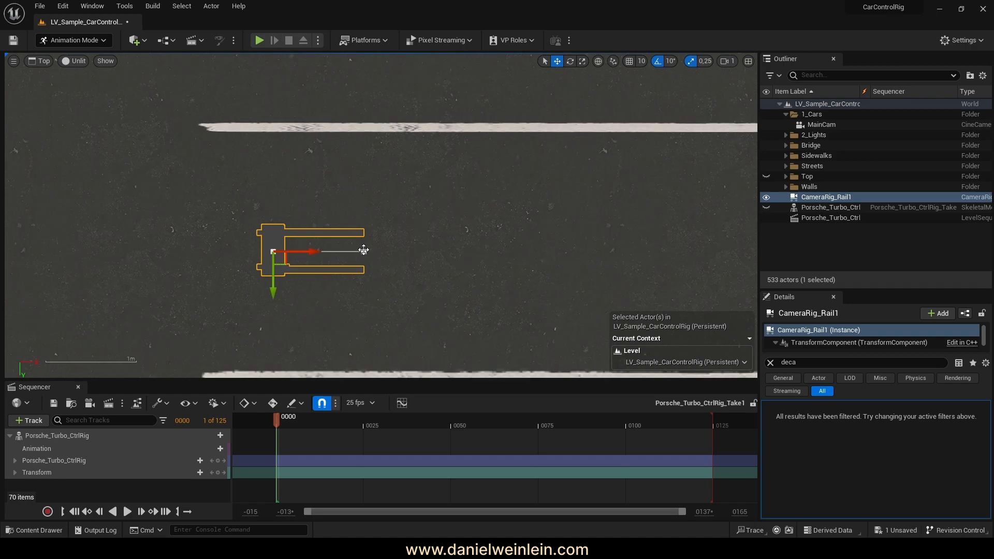
{"action": "left_click", "coordinate": [364, 251]}
{"action": "left_click", "coordinate": [273, 253]}
{"action": "left_click", "coordinate": [364, 252]}
{"action": "left_click_drag", "start_coordinate": [399, 252], "coordinate": [616, 258]}
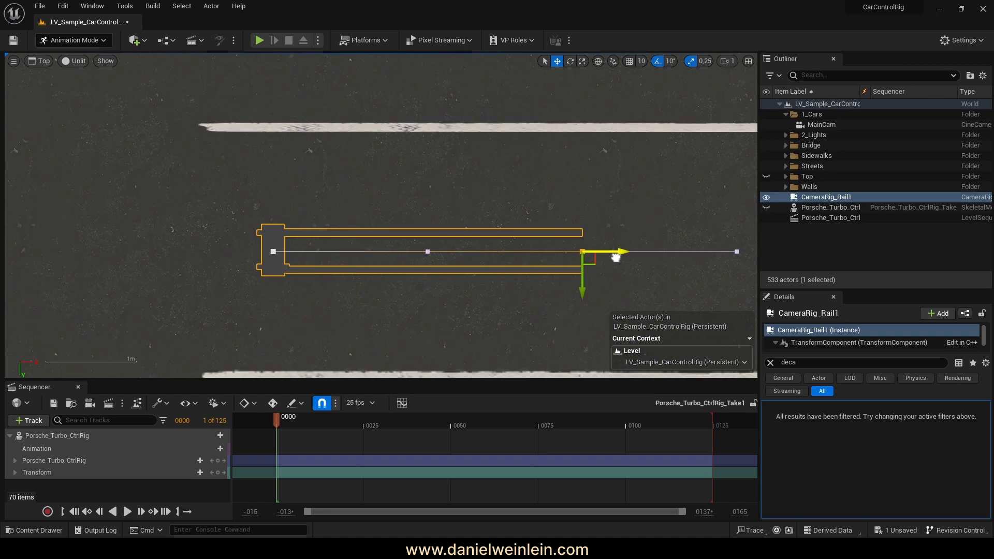
{"action": "scroll", "coordinate": [222, 231], "scroll_direction": "down", "scroll_amount": 5}
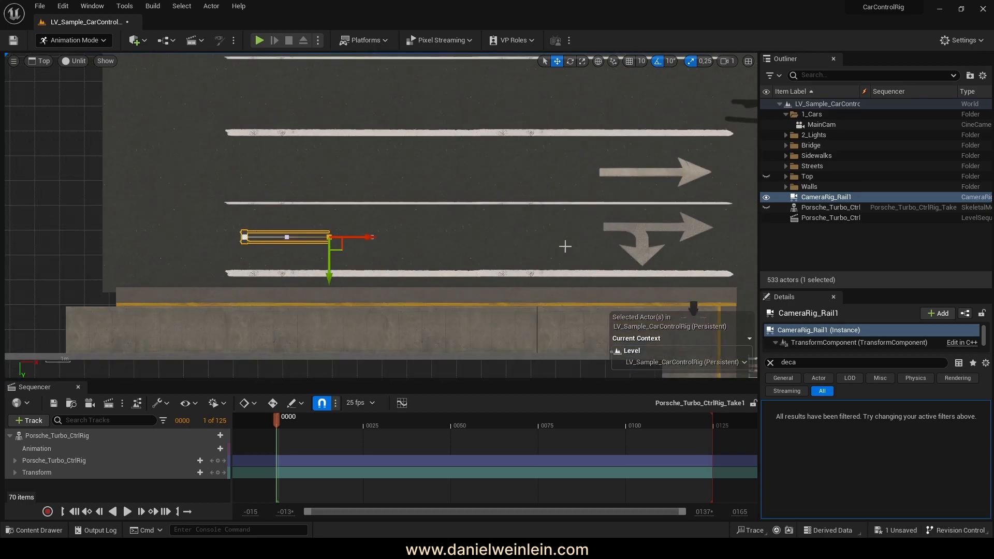
{"action": "right_click_drag", "start_coordinate": [566, 246], "coordinate": [384, 260]}
{"action": "scroll", "coordinate": [383, 261], "scroll_direction": "down", "scroll_amount": 2}
{"action": "left_click_drag", "start_coordinate": [222, 251], "coordinate": [324, 252]}
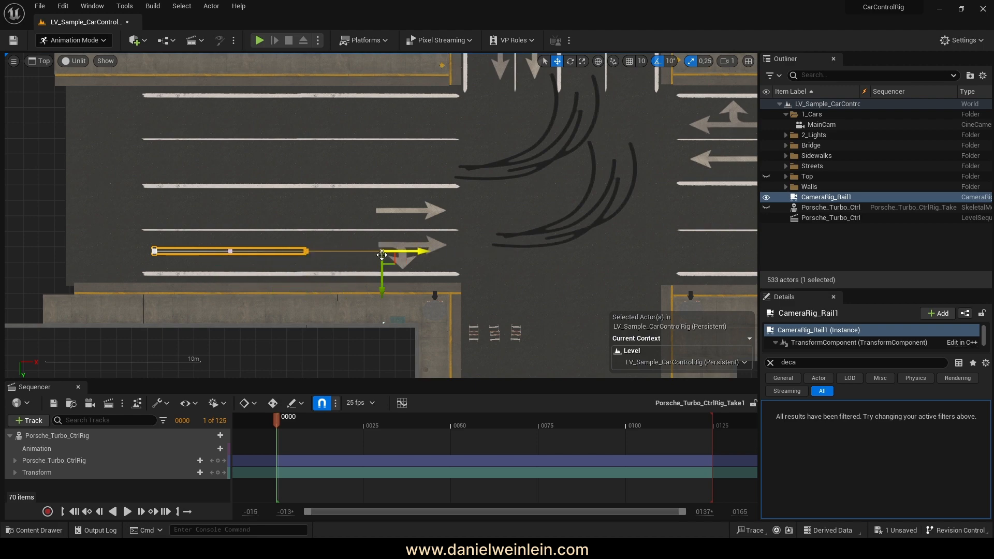
Try the end point's tangent handle, and add another rail point about 13 m further along, inside the intersection.
{"action": "mouse_move", "coordinate": [382, 282]}
{"action": "left_mouse_down"}
{"action": "mouse_move", "coordinate": [382, 228]}
{"action": "mouse_move", "coordinate": [385, 282]}
{"action": "left_mouse_up"}
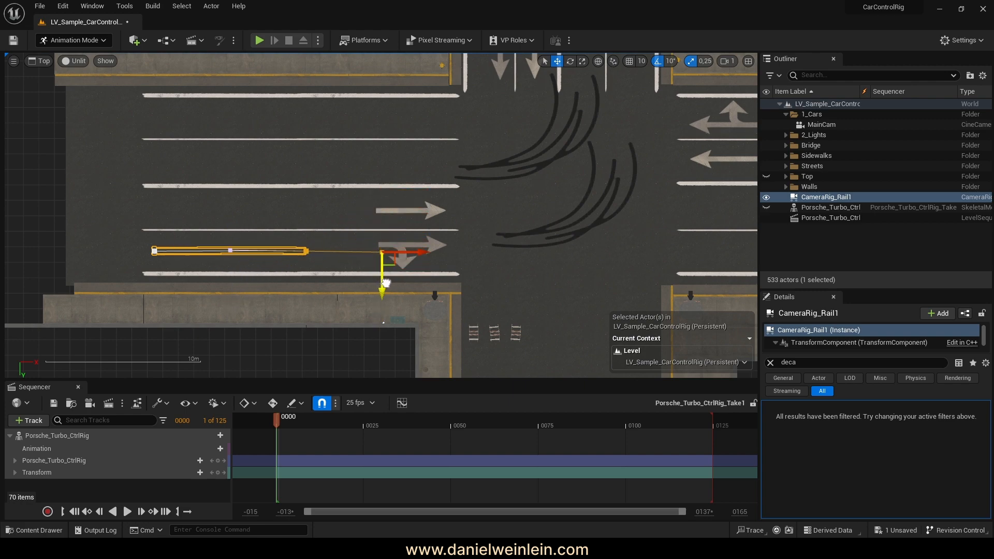
{"action": "left_click", "coordinate": [307, 253]}
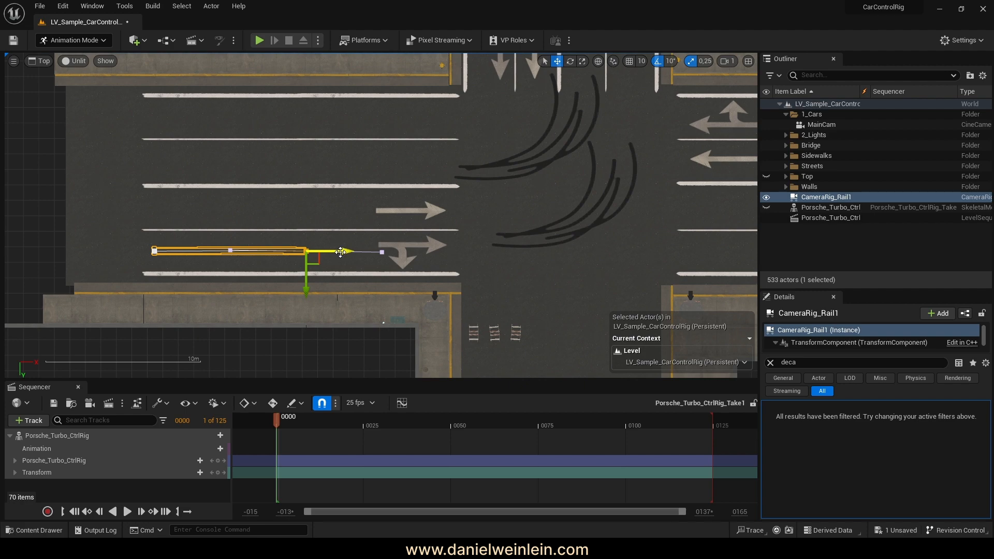
{"action": "left_click_drag", "start_coordinate": [340, 252], "coordinate": [543, 252]}
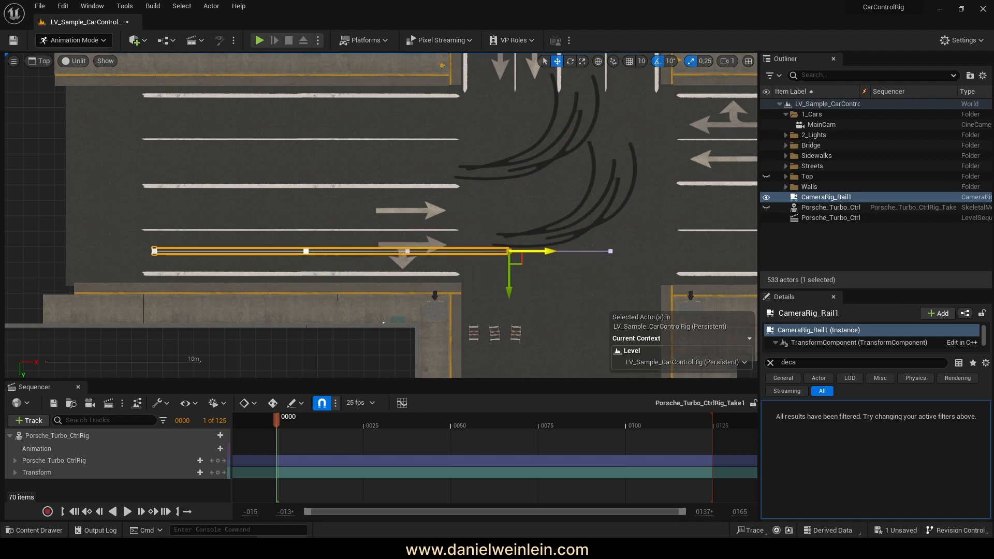
{"action": "right_click_drag", "start_coordinate": [525, 211], "coordinate": [383, 278]}
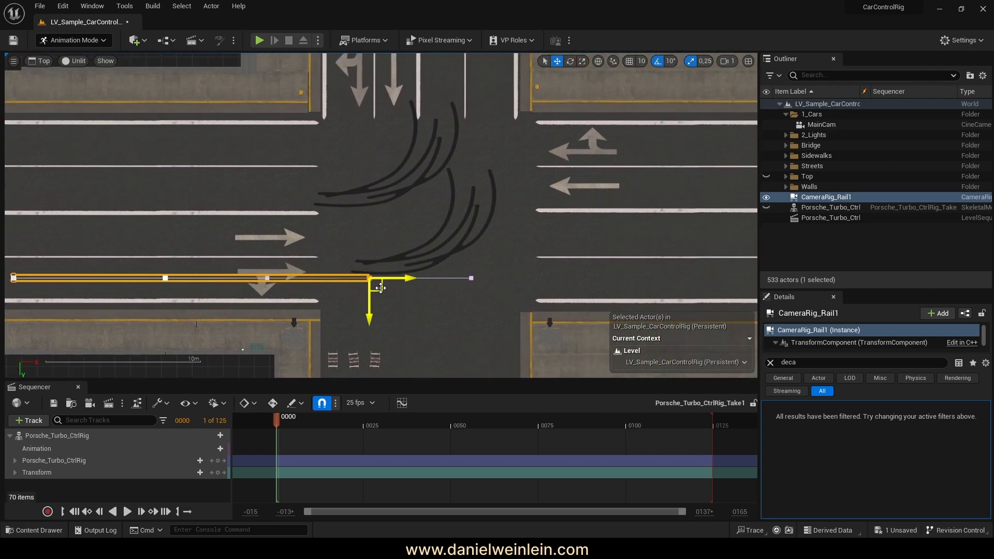
Shift the rail's last point about 3 m sideways, then, in local space, add another point about 13 m further into the intersection's upper arm.
{"action": "left_click_drag", "start_coordinate": [366, 305], "coordinate": [383, 263]}
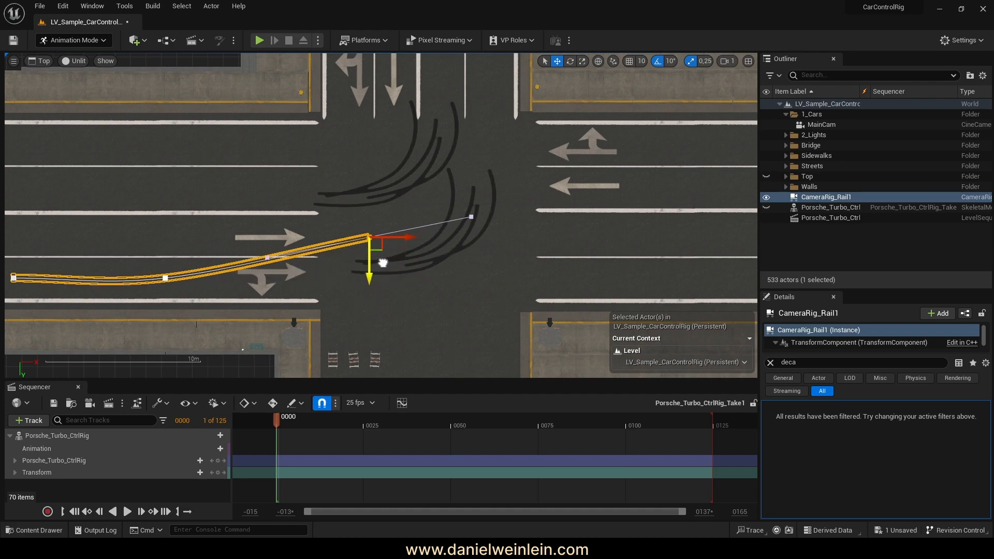
{"action": "right_click_drag", "start_coordinate": [369, 170], "coordinate": [319, 254]}
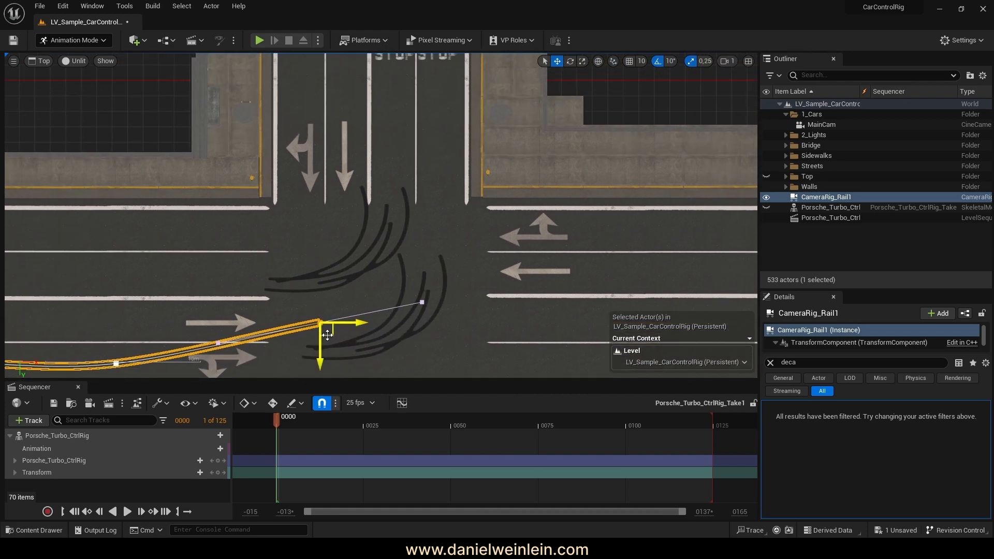
{"action": "left_click", "coordinate": [598, 60]}
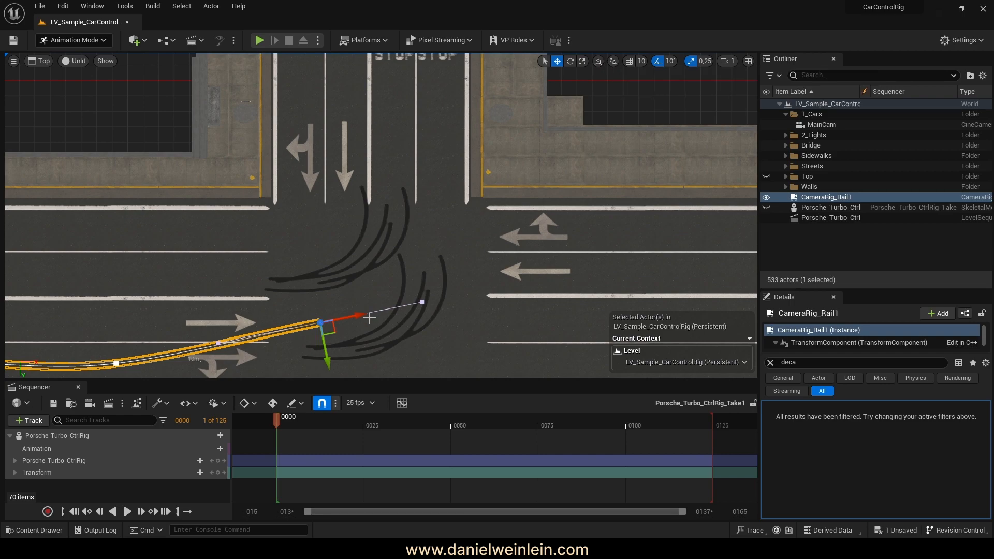
{"action": "left_click_drag", "start_coordinate": [333, 333], "coordinate": [398, 138]}
Move the rail's new end point up to the crosswalk and align its tangent handle with the lane.
{"action": "right_click_drag", "start_coordinate": [347, 228], "coordinate": [370, 336]}
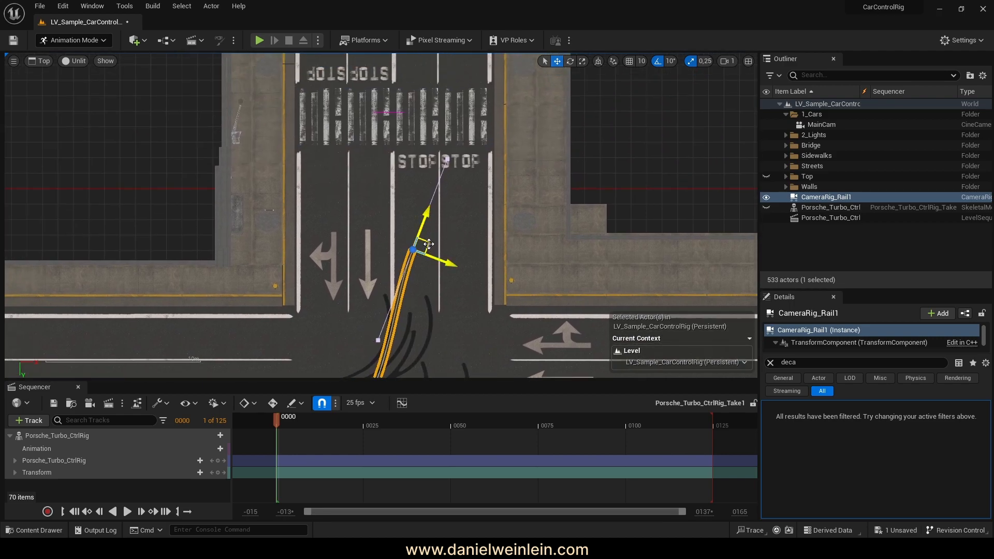
{"action": "left_click_drag", "start_coordinate": [428, 243], "coordinate": [430, 84]}
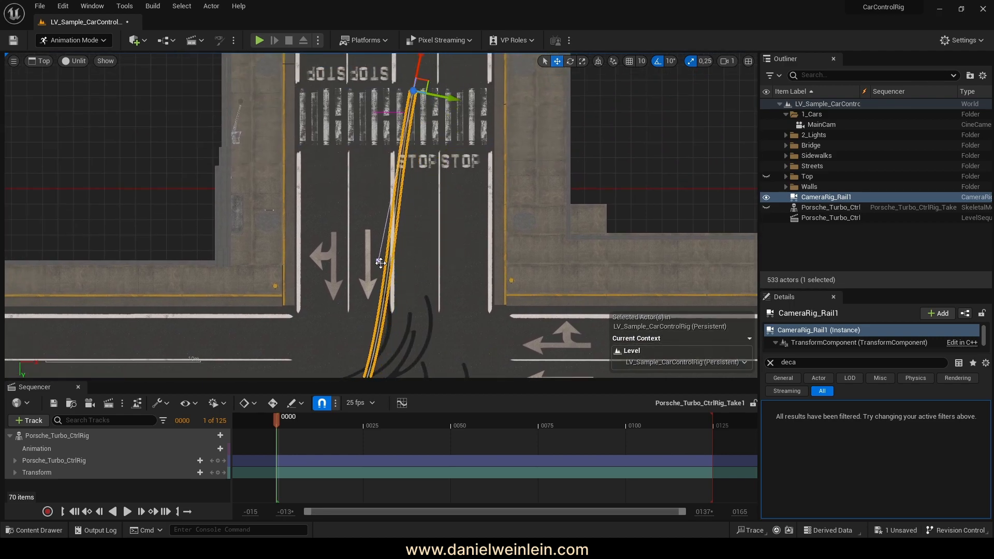
{"action": "left_click_drag", "start_coordinate": [408, 268], "coordinate": [442, 308]}
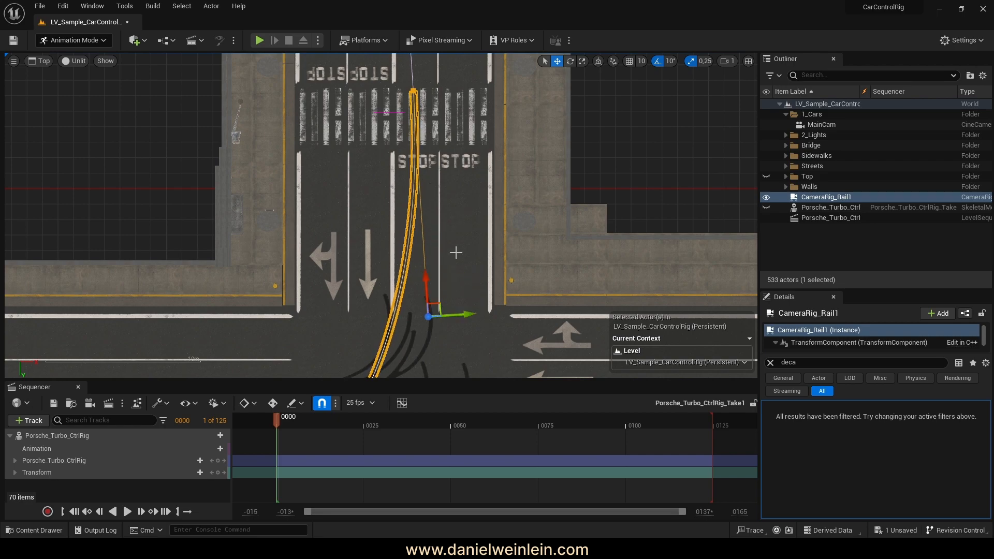
Move the rail's bend point outward onto the outer skid marks in the middle of the intersection.
{"action": "right_click_drag", "start_coordinate": [453, 291], "coordinate": [512, 183]}
{"action": "left_click", "coordinate": [402, 323]}
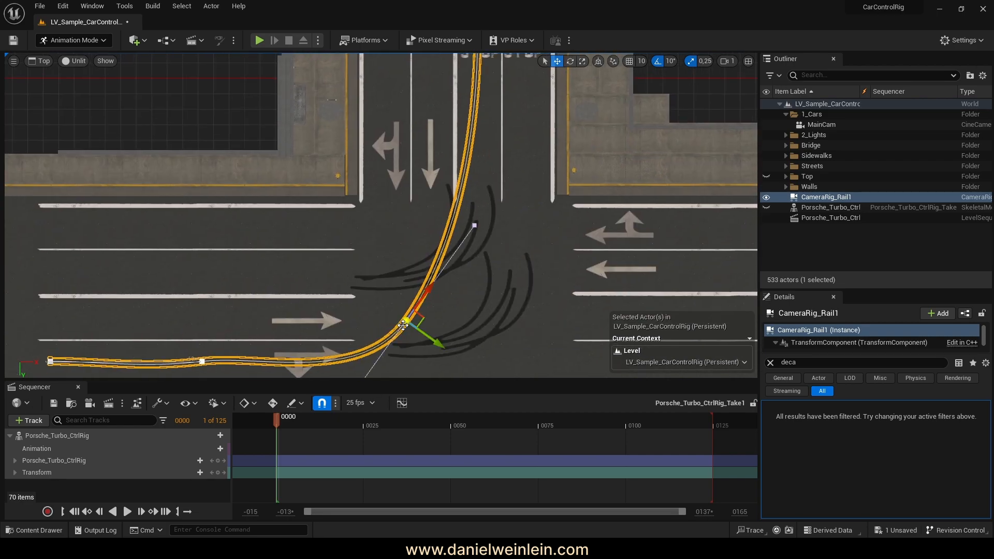
{"action": "left_click_drag", "start_coordinate": [428, 317], "coordinate": [489, 288]}
{"action": "right_click_drag", "start_coordinate": [386, 329], "coordinate": [418, 276]}
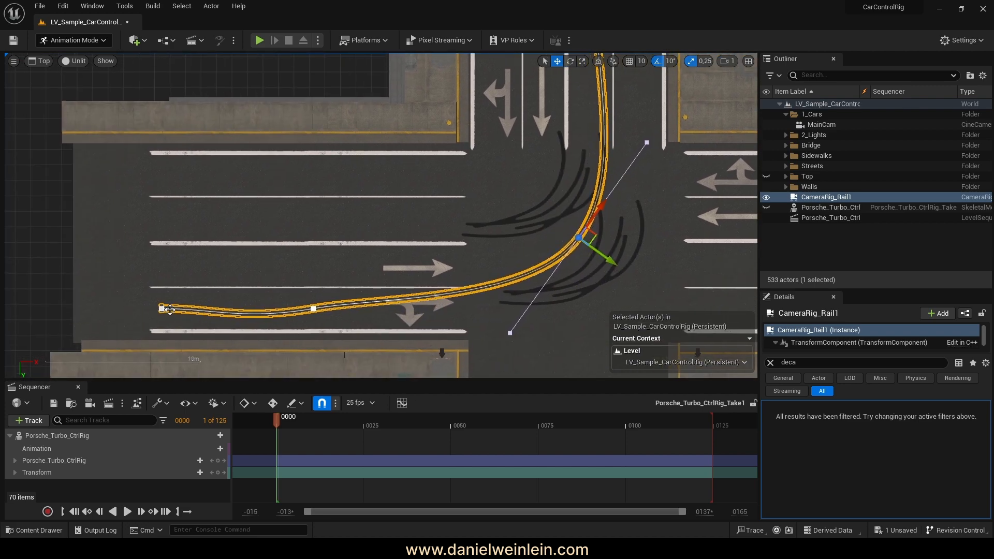
Align the tangent of the rail's second point with the entry lane so the first stretch runs straight.
{"action": "left_click", "coordinate": [314, 310]}
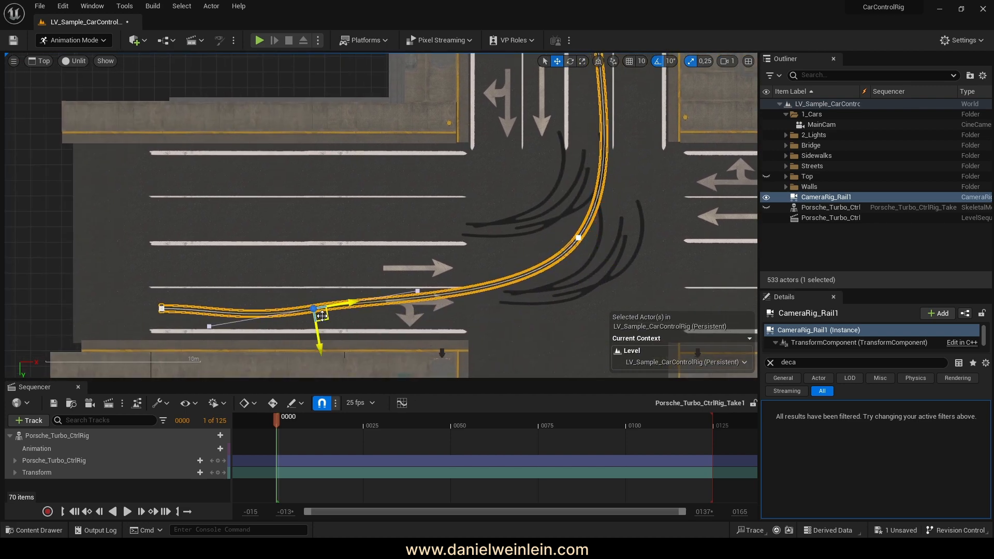
{"action": "left_click", "coordinate": [418, 294]}
{"action": "left_click_drag", "start_coordinate": [422, 319], "coordinate": [424, 334]}
Nudge the rail's bend point in the intersection slightly further outward.
{"action": "right_click_drag", "start_coordinate": [627, 250], "coordinate": [496, 288]}
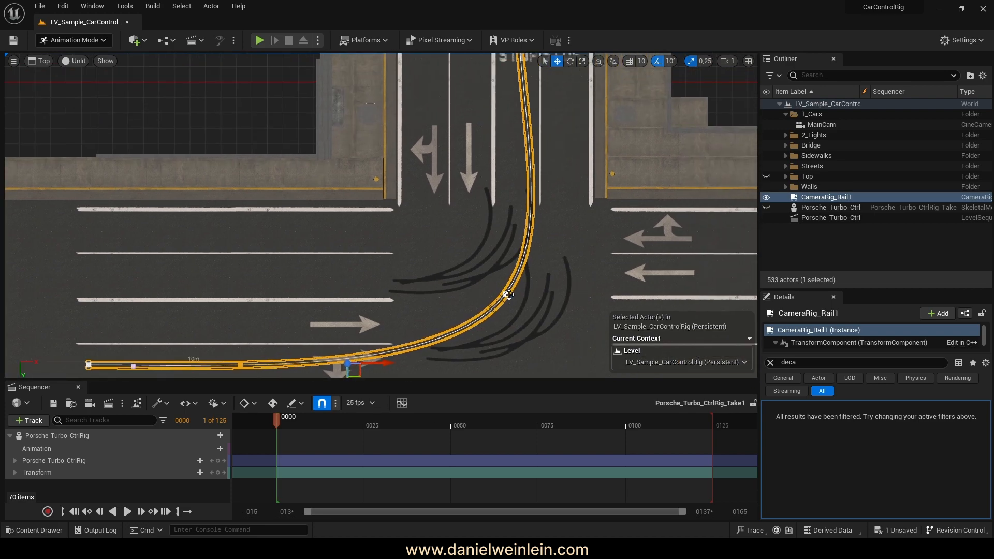
{"action": "left_click", "coordinate": [509, 294]}
{"action": "left_click_drag", "start_coordinate": [520, 293], "coordinate": [528, 291]}
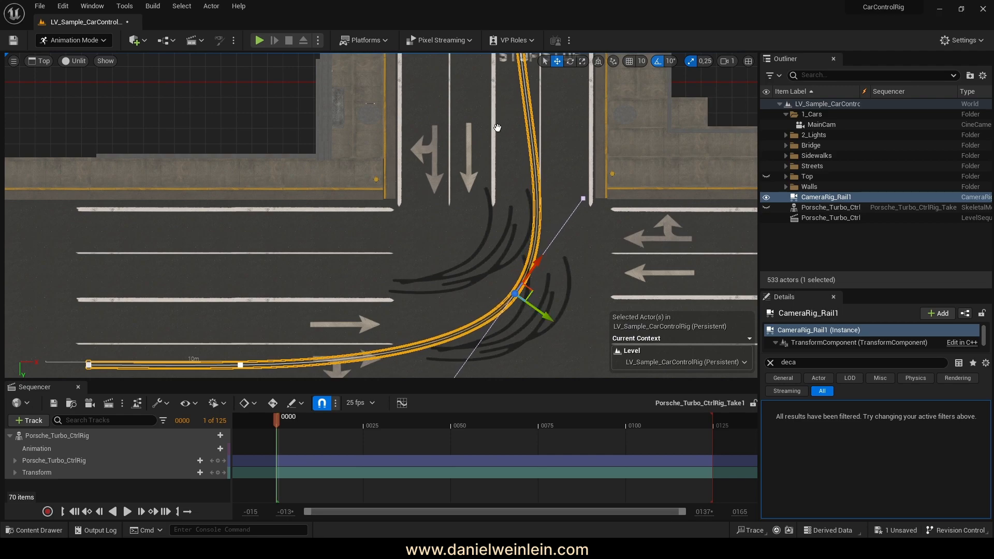
Add a rail point beyond the crosswalk and pull it far up the road along the lane.
{"action": "right_click_drag", "start_coordinate": [497, 128], "coordinate": [481, 302]}
{"action": "left_click", "coordinate": [486, 154]}
{"action": "left_click_drag", "start_coordinate": [468, 303], "coordinate": [456, 155]}
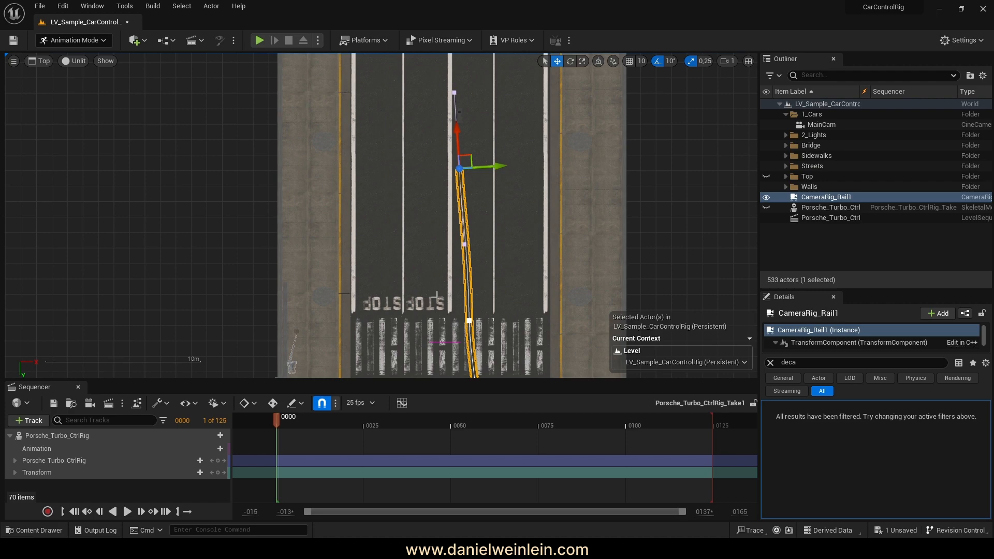
{"action": "right_click_drag", "start_coordinate": [433, 215], "coordinate": [428, 327]}
{"action": "left_click_drag", "start_coordinate": [462, 278], "coordinate": [449, 54]}
{"action": "mouse_move", "coordinate": [400, 90]}
{"action": "right_mouse_down"}
{"action": "mouse_move", "coordinate": [404, 218]}
{"action": "mouse_move", "coordinate": [388, 104]}
{"action": "right_mouse_up"}
{"action": "scroll", "coordinate": [400, 127], "scroll_direction": "down", "scroll_amount": 3}
{"action": "right_click_drag", "start_coordinate": [423, 341], "coordinate": [446, 358]}
{"action": "scroll", "coordinate": [436, 250], "scroll_direction": "up", "scroll_amount": 5}
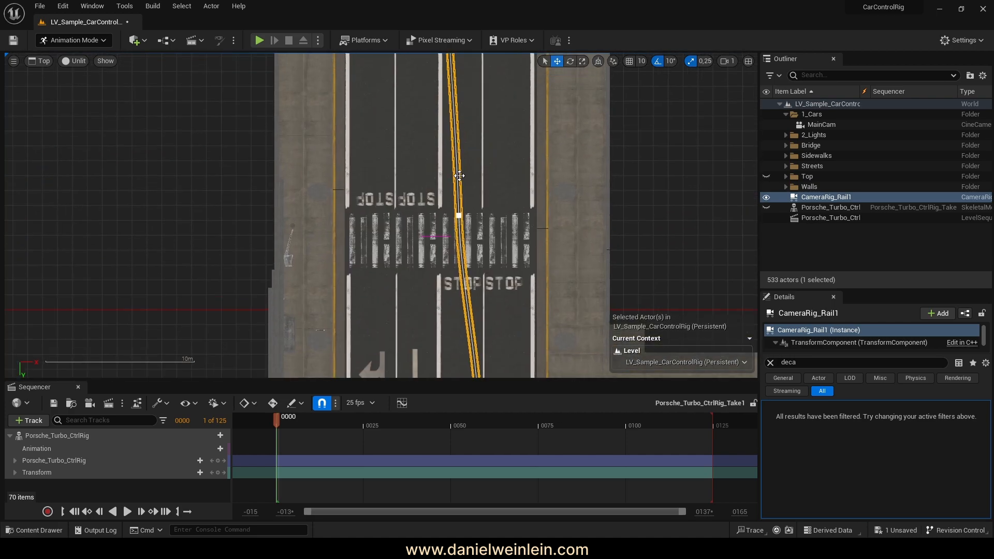
Adjust the crosswalk rail point sideways within its lane and shorten its tangent handle facing the intersection.
{"action": "left_click", "coordinate": [458, 217]}
{"action": "left_click_drag", "start_coordinate": [493, 215], "coordinate": [501, 216]}
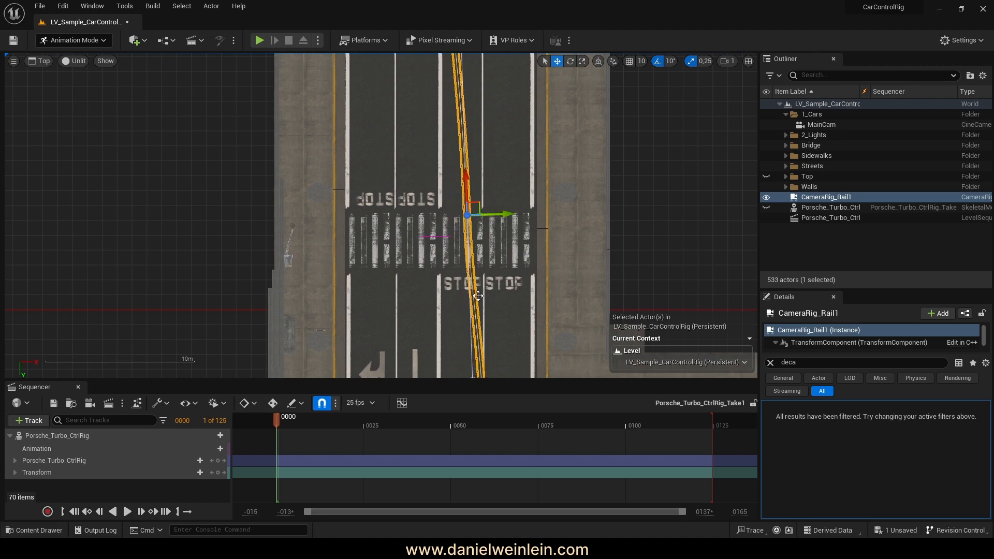
{"action": "right_click_drag", "start_coordinate": [484, 321], "coordinate": [482, 225]}
{"action": "right_click_drag", "start_coordinate": [489, 94], "coordinate": [490, 105]}
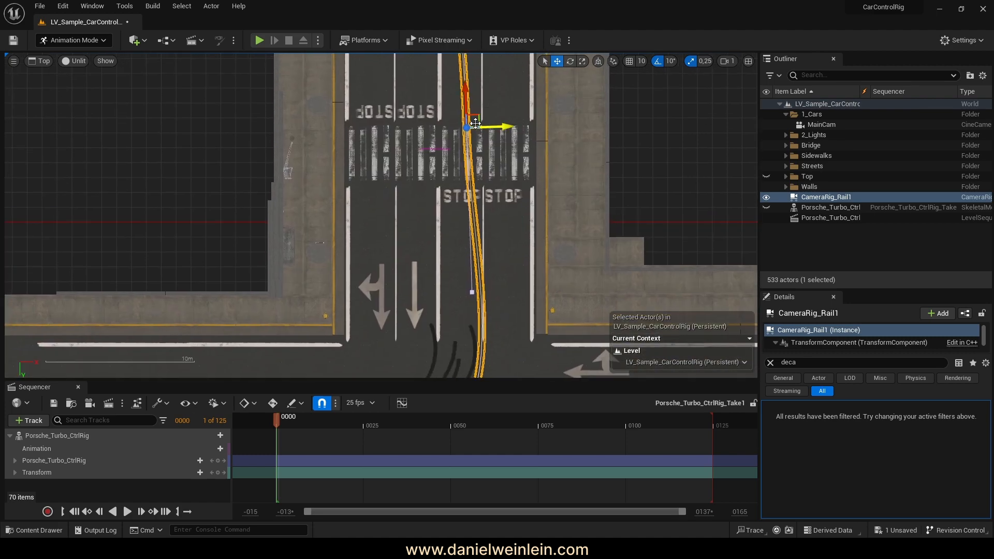
{"action": "left_click_drag", "start_coordinate": [475, 123], "coordinate": [463, 124]}
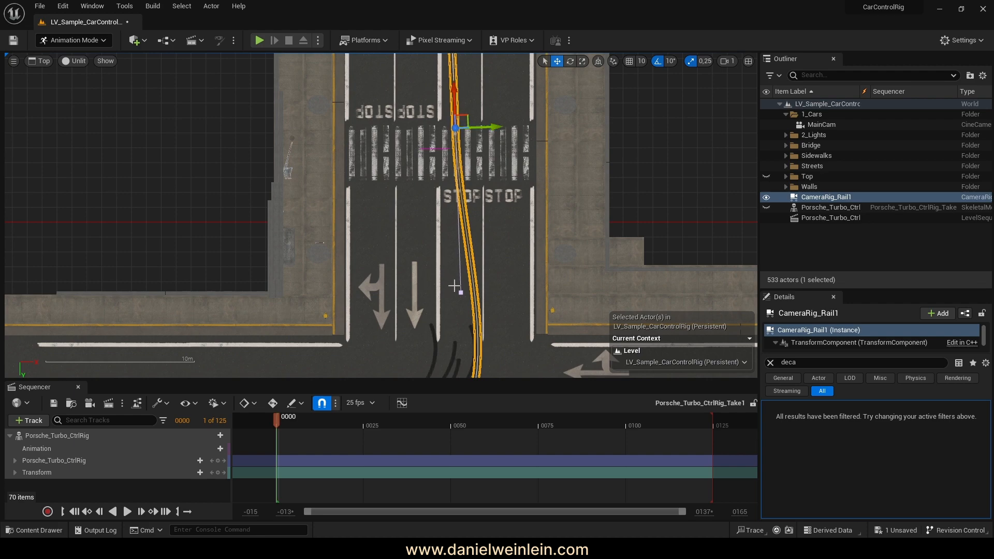
{"action": "left_click", "coordinate": [461, 294]}
{"action": "left_click_drag", "start_coordinate": [459, 260], "coordinate": [455, 231]}
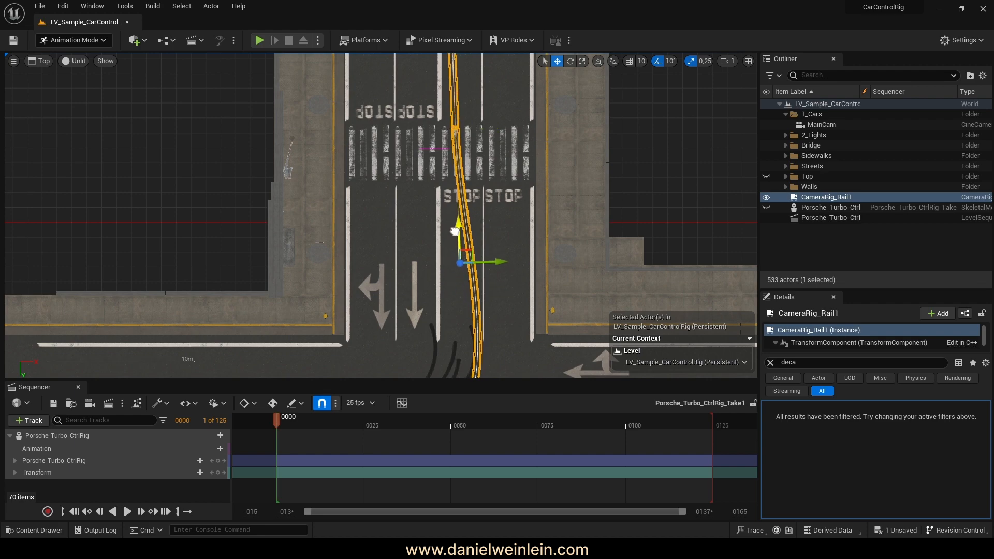
{"action": "mouse_move", "coordinate": [496, 262]}
{"action": "left_mouse_down"}
{"action": "mouse_move", "coordinate": [506, 262]}
{"action": "mouse_move", "coordinate": [495, 262]}
{"action": "left_mouse_up"}
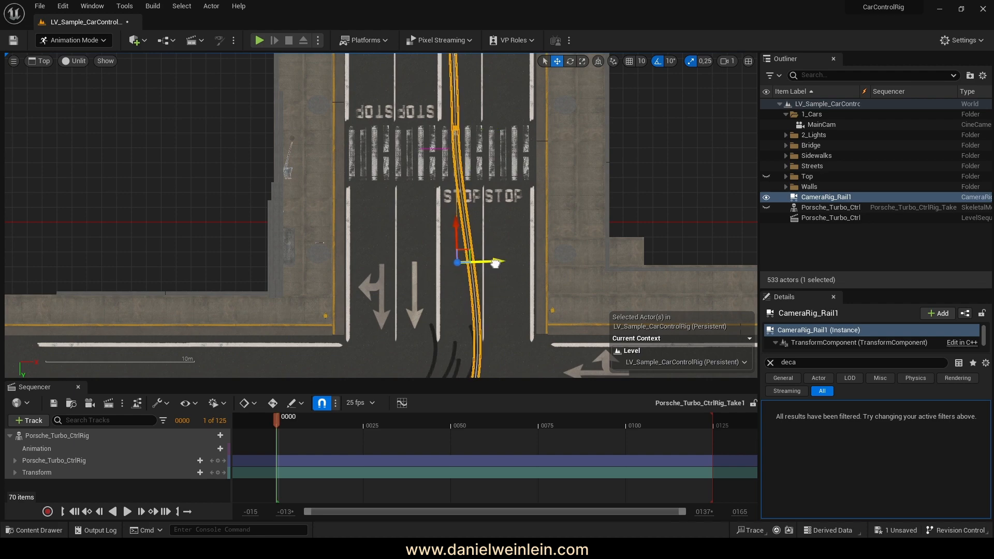
Fine-tune the bend point's forward tangent handle to smooth the curve, and deselect the rail.
{"action": "right_click_drag", "start_coordinate": [473, 322], "coordinate": [495, 172]}
{"action": "left_click", "coordinate": [480, 274]}
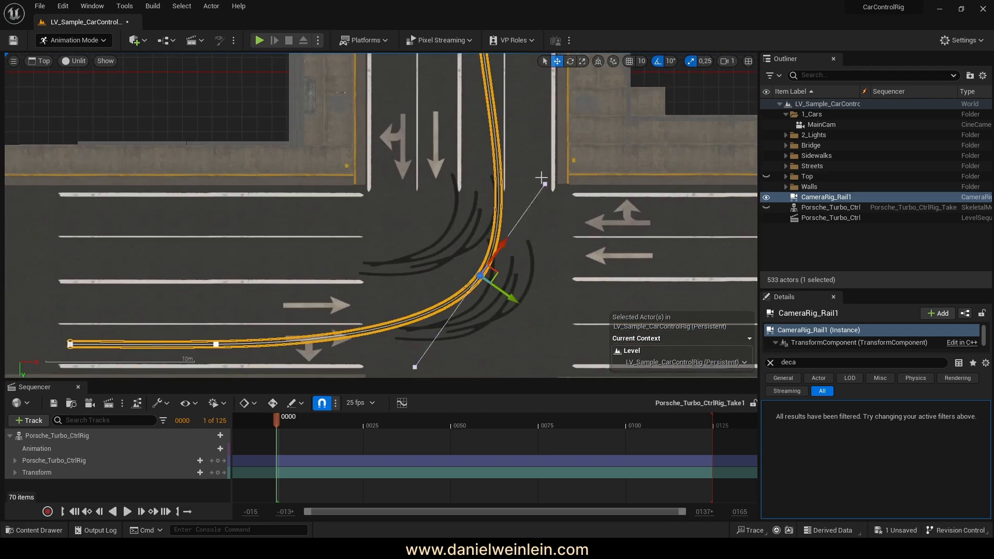
{"action": "left_click", "coordinate": [545, 185]}
{"action": "left_click_drag", "start_coordinate": [569, 197], "coordinate": [565, 199]}
{"action": "right_click_drag", "start_coordinate": [349, 207], "coordinate": [425, 199]}
{"action": "left_click", "coordinate": [820, 247]}
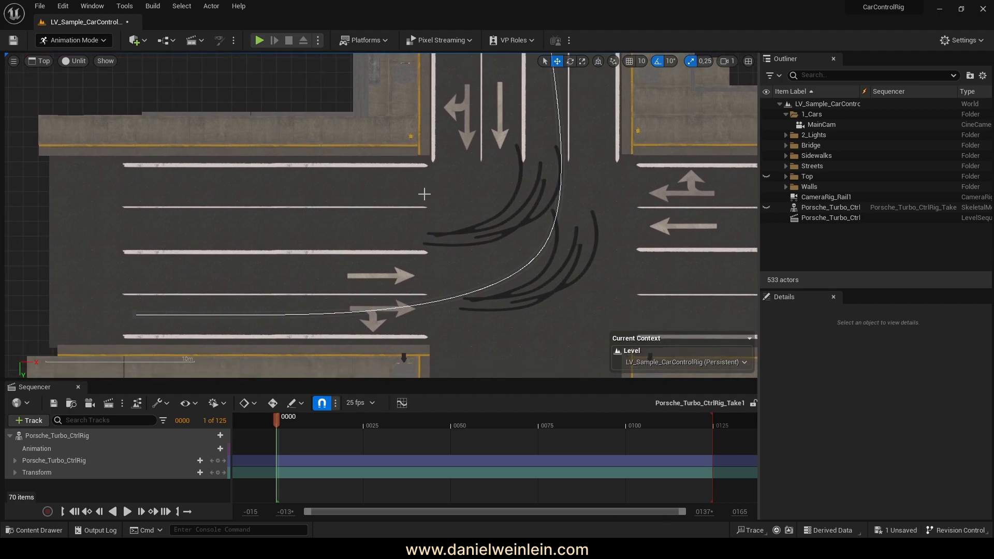
Return the viewport to the Perspective view and unhide the Porsche_Turbo_CtrlRig actor.
{"action": "left_click", "coordinate": [36, 63]}
{"action": "left_click", "coordinate": [62, 78]}
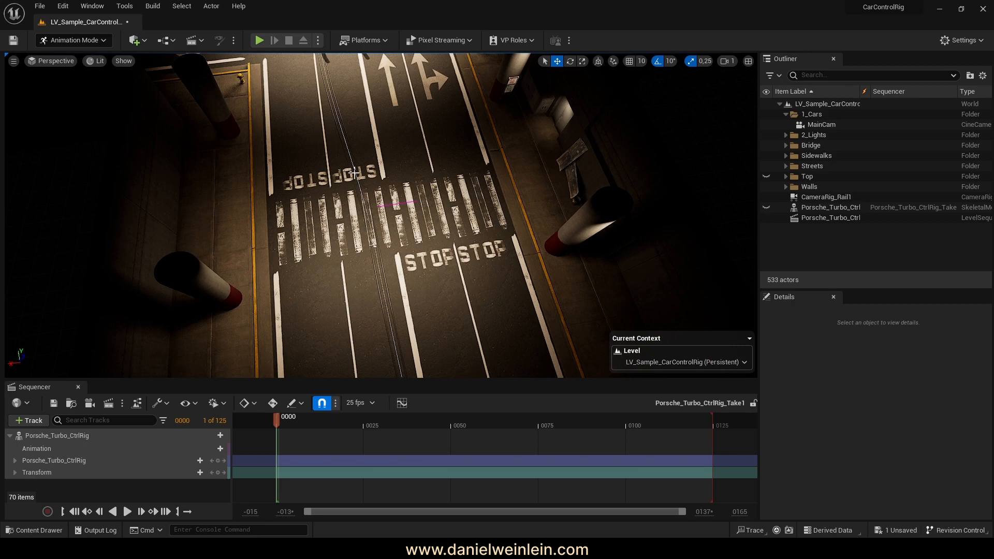
{"action": "right_click_drag", "start_coordinate": [382, 215], "coordinate": [474, 184]}
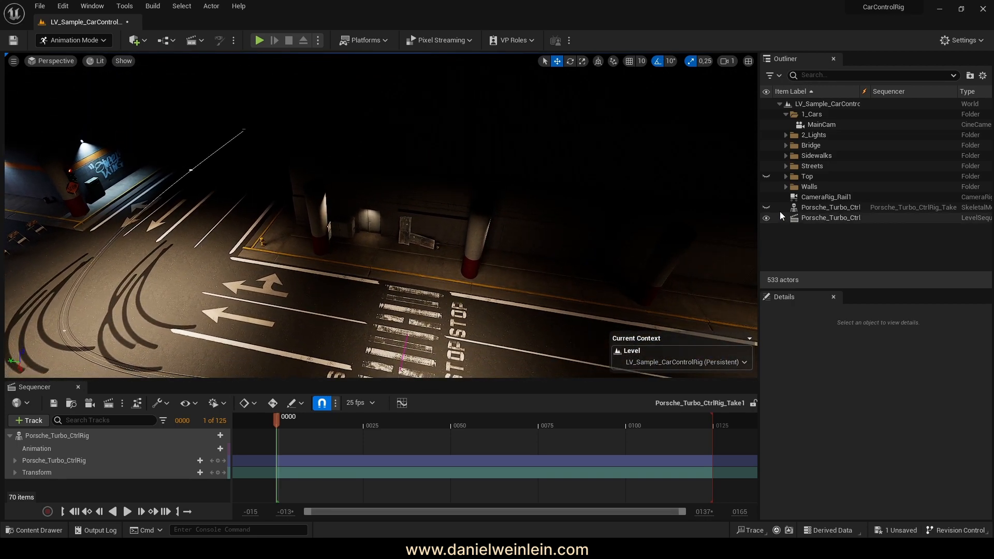
{"action": "left_click", "coordinate": [767, 207]}
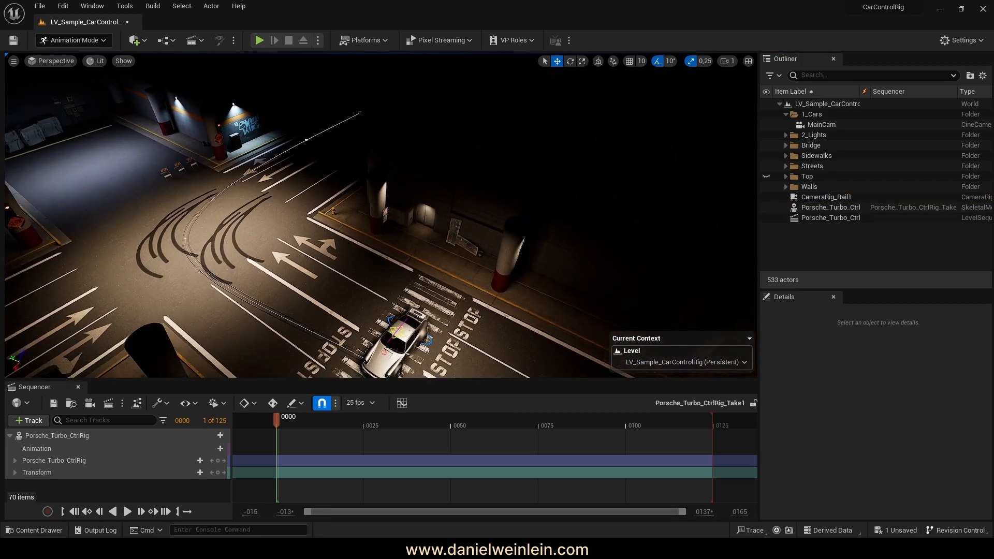
Set the perspective viewport's shading to Unlit and frame the car together with the rail.
{"action": "left_click", "coordinate": [96, 61]}
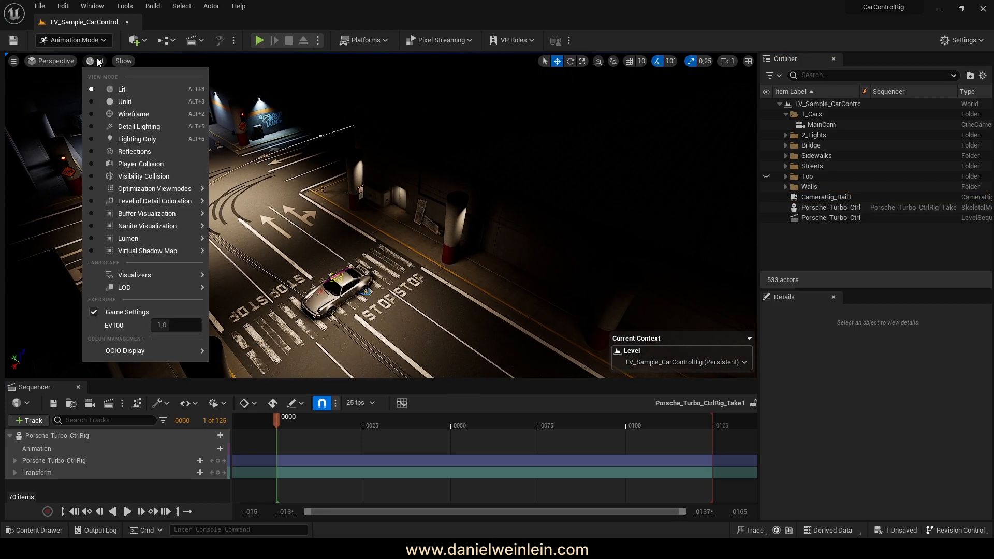
{"action": "left_click", "coordinate": [124, 103]}
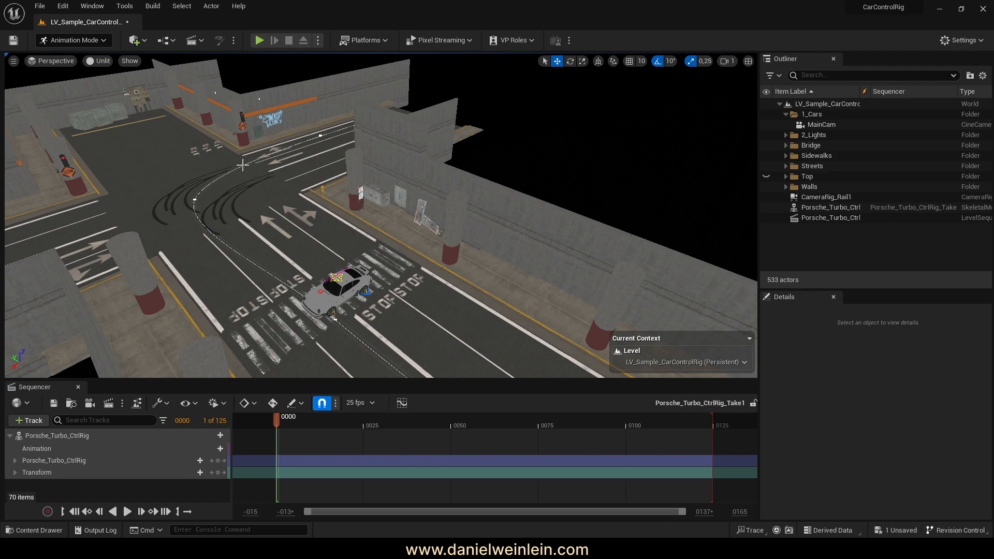
{"action": "mouse_move", "coordinate": [289, 162]}
{"action": "right_mouse_down"}
{"action": "mouse_move", "coordinate": [249, 163]}
{"action": "mouse_move", "coordinate": [295, 155]}
{"action": "mouse_move", "coordinate": [263, 152]}
{"action": "mouse_move", "coordinate": [272, 157]}
{"action": "right_mouse_up"}
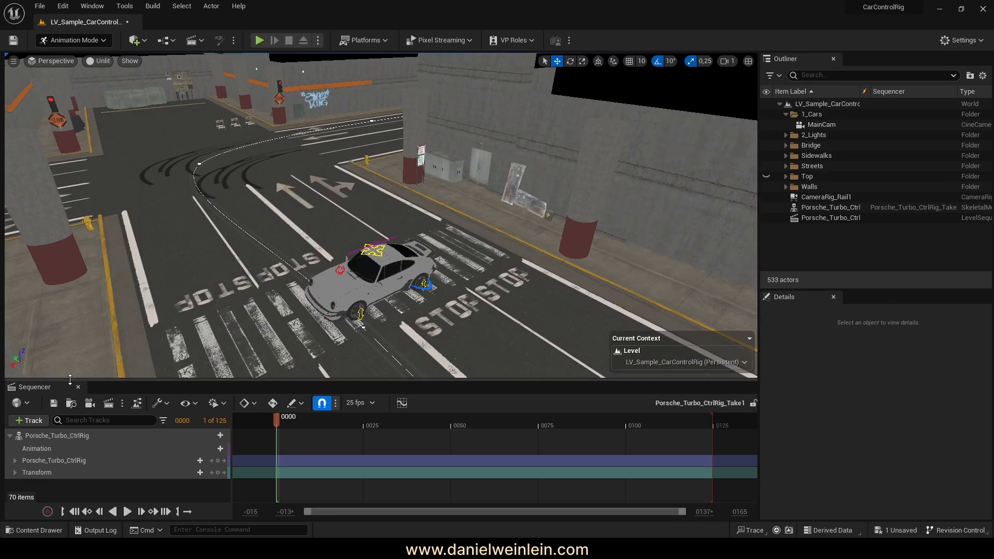
Enlarge the Sequencer area and add the CameraRig_Rail1 actor to the sequence.
{"action": "left_click_drag", "start_coordinate": [70, 380], "coordinate": [70, 323]}
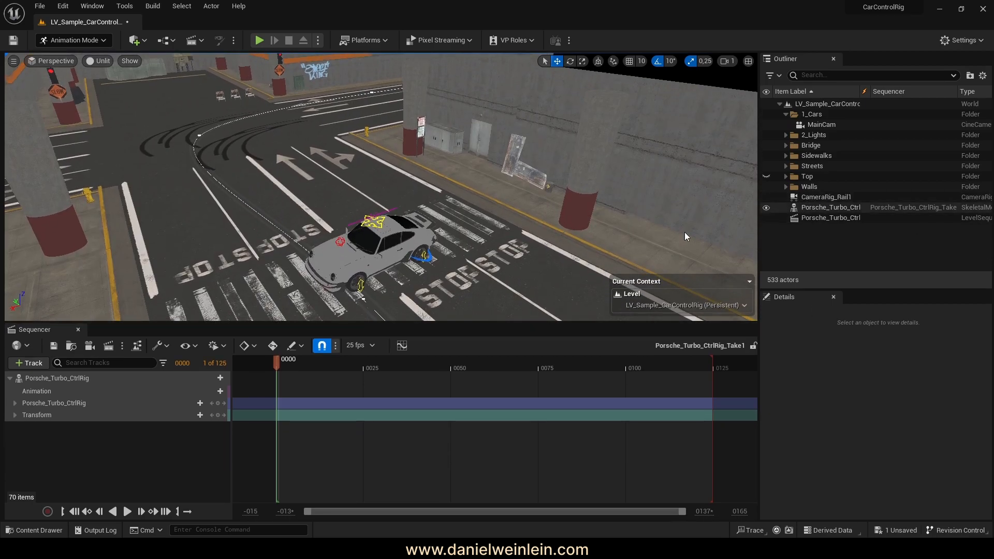
{"action": "left_click", "coordinate": [22, 364]}
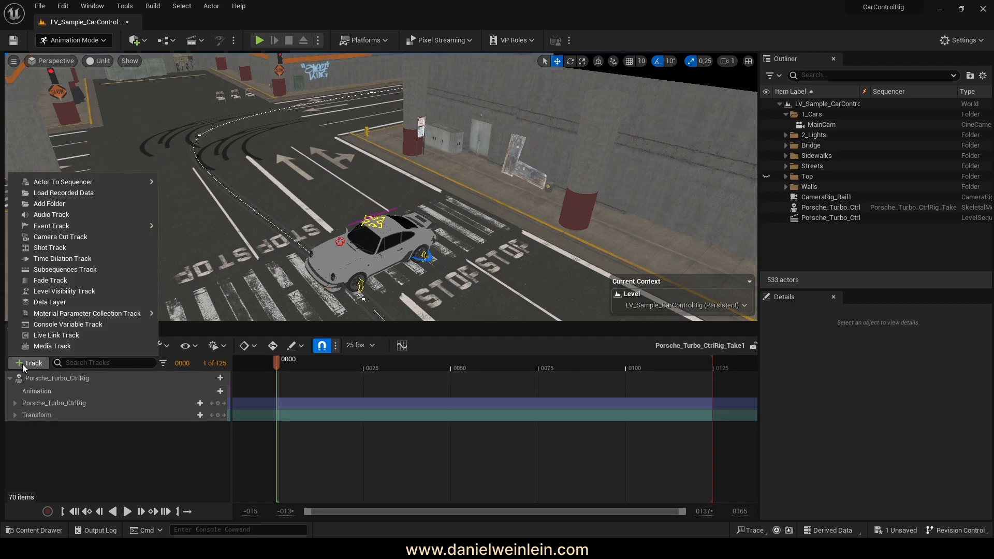
{"action": "mouse_move", "coordinate": [54, 185]}
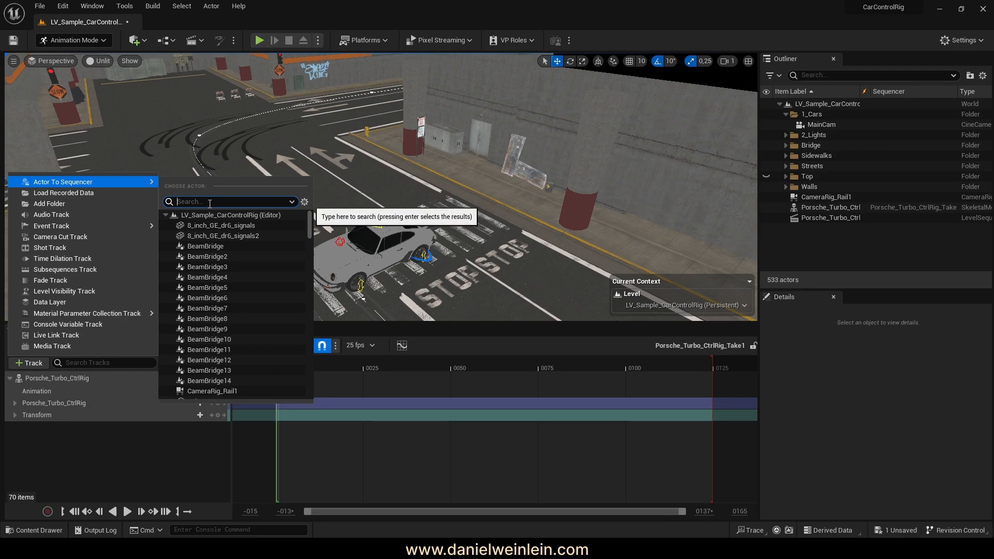
{"action": "type", "text": "cam"}
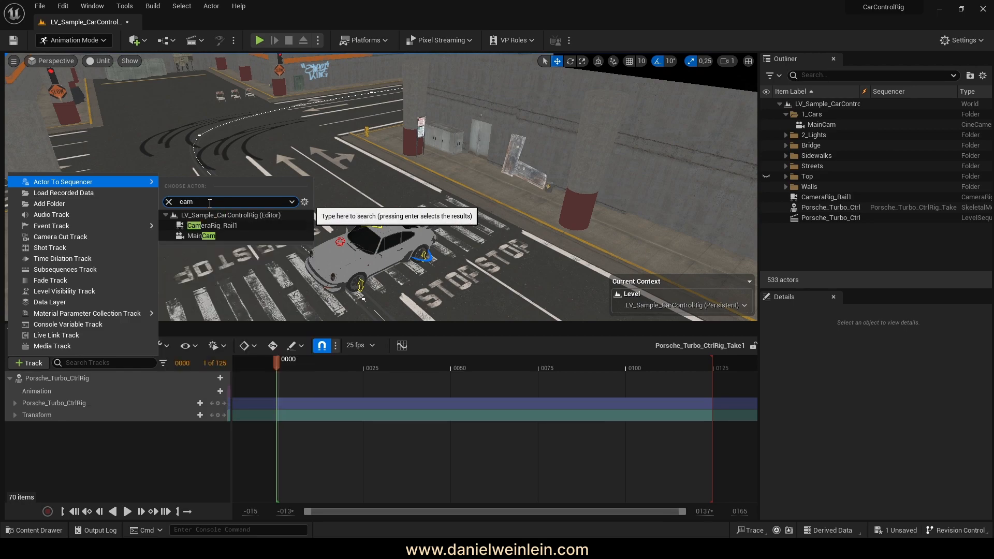
{"action": "left_click", "coordinate": [230, 227]}
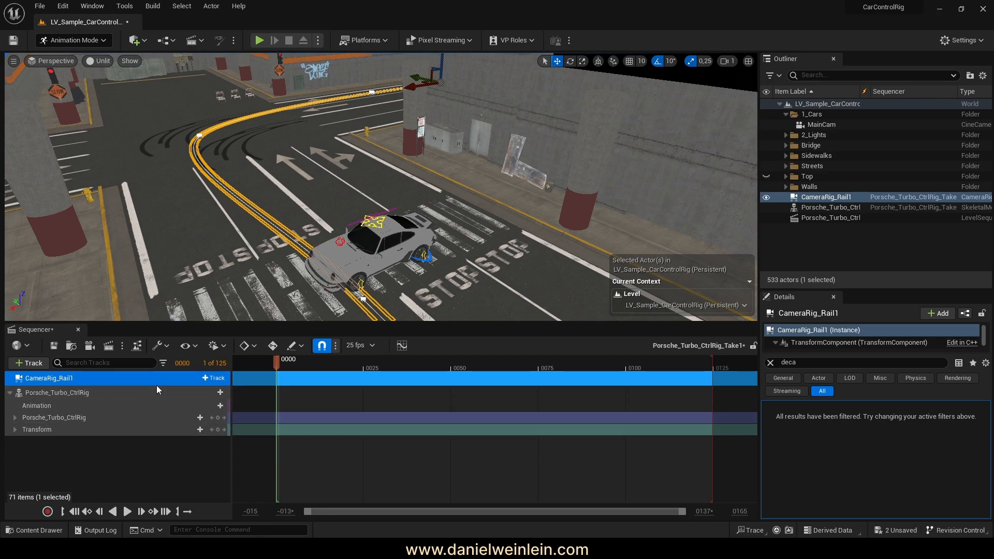
Attach Porsche_Turbo_CtrlRig to the existing CameraRig_Rail1 binding with an Attach track, and focus the viewport on the car.
{"action": "left_click", "coordinate": [10, 394]}
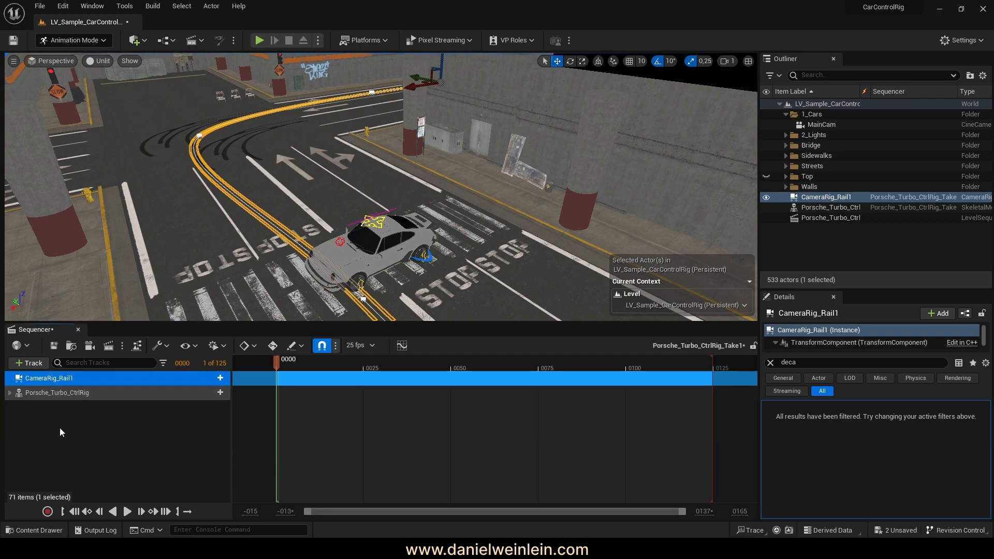
{"action": "left_click", "coordinate": [60, 428]}
{"action": "left_click", "coordinate": [66, 393]}
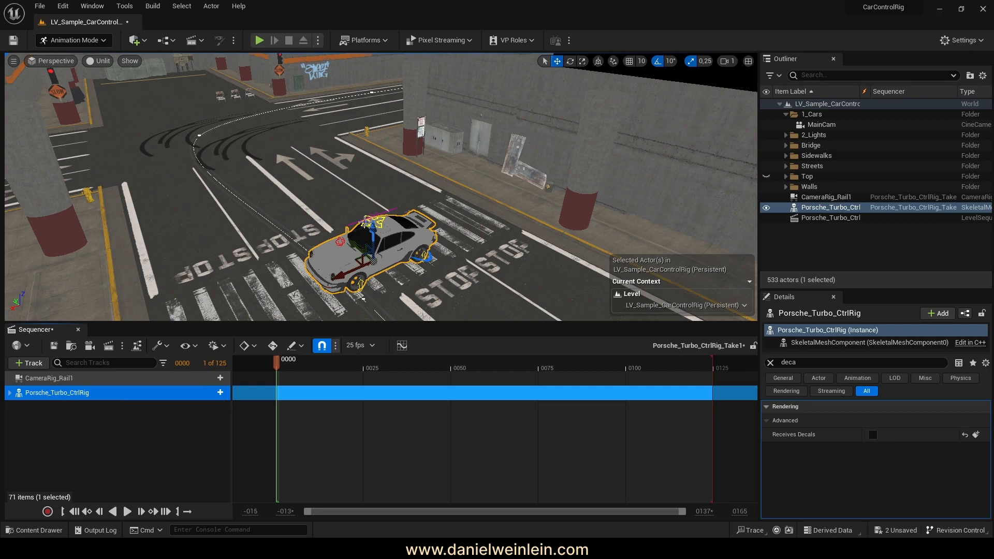
{"action": "left_click", "coordinate": [213, 393]}
{"action": "mouse_move", "coordinate": [234, 278]}
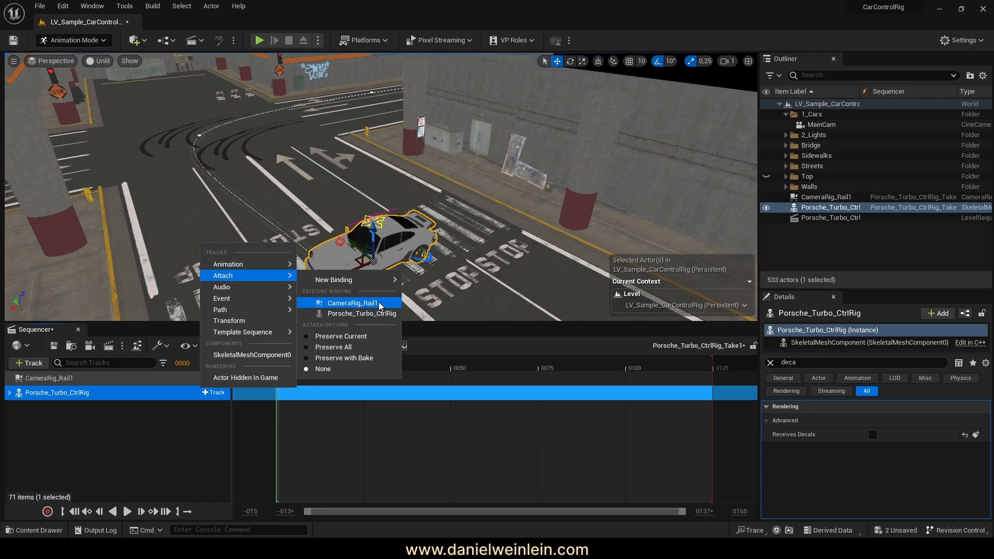
{"action": "left_click", "coordinate": [352, 304]}
{"action": "key", "text": "f"}
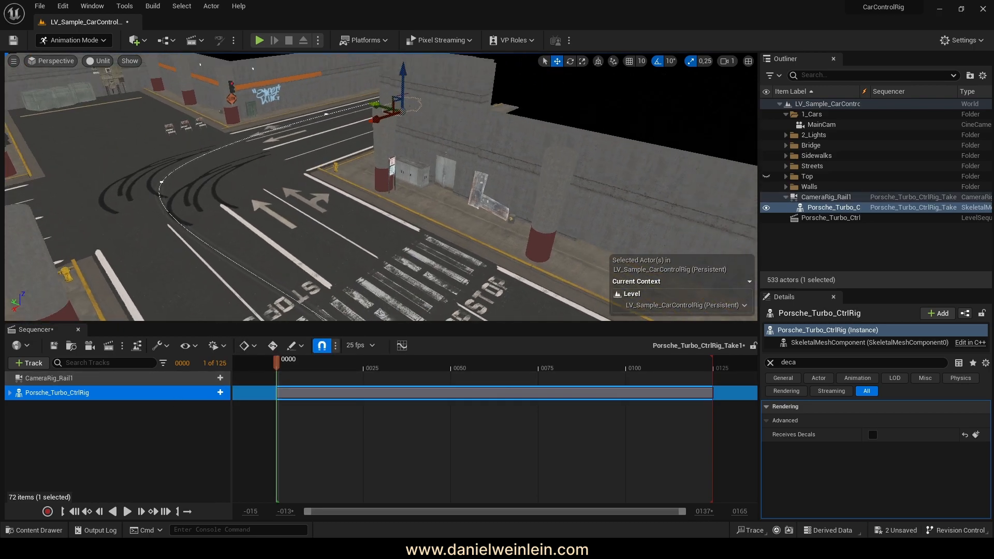
Move the Porsche_Turbo_CtrlRig actor sideways across the lanes until it lines up with the rail's path.
{"action": "key", "text": "w"}
{"action": "scroll", "coordinate": [381, 187], "scroll_direction": "up", "scroll_amount": 1}
{"action": "right_click_drag", "start_coordinate": [381, 186], "coordinate": [447, 184]}
{"action": "key", "text": "a"}
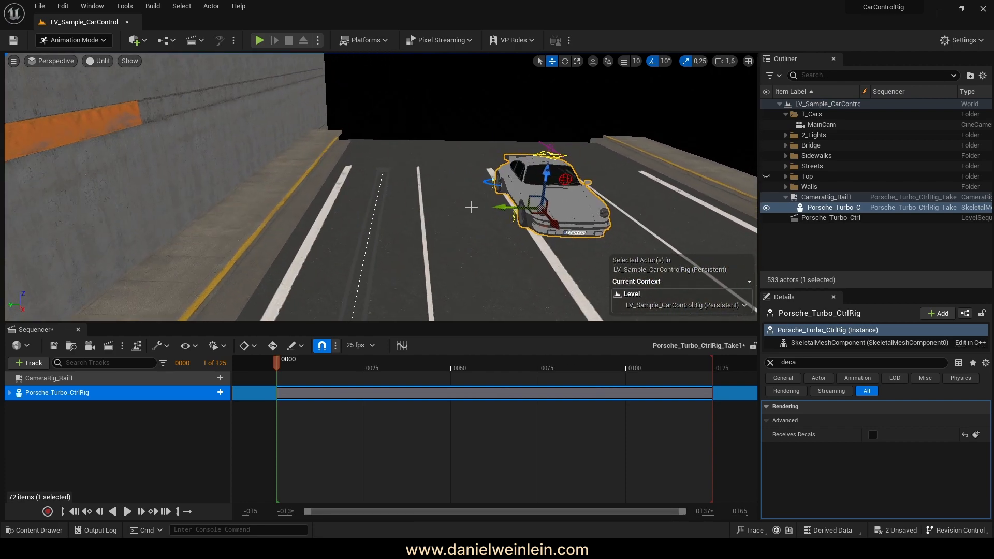
{"action": "left_click_drag", "start_coordinate": [513, 209], "coordinate": [441, 204]}
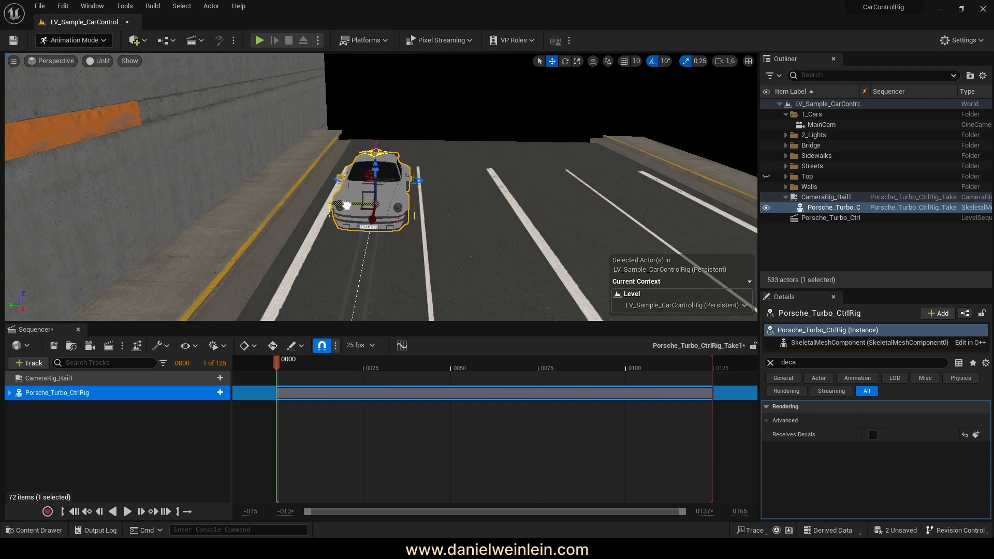
Move the car lengthwise along its lane to the starting point of the rail.
{"action": "key", "text": "d"}
{"action": "right_click_drag", "start_coordinate": [347, 207], "coordinate": [202, 178]}
{"action": "key", "text": "w"}
{"action": "scroll", "coordinate": [305, 215], "scroll_direction": "down", "scroll_amount": 3}
{"action": "key", "text": "w"}
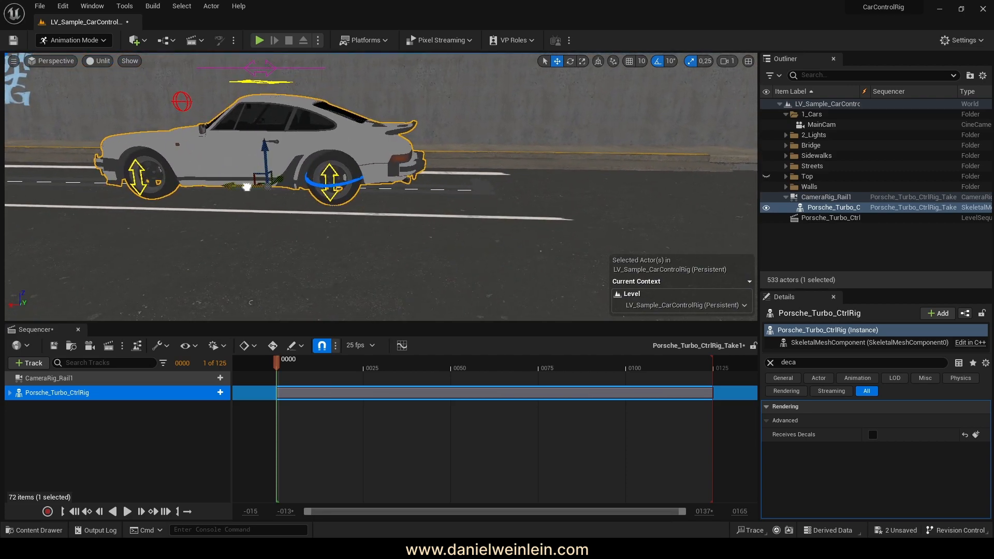
{"action": "left_click_drag", "start_coordinate": [247, 187], "coordinate": [535, 191]}
Fine-tune the car's lengthwise position at the rail's start, working from a close side view of the front wheel.
{"action": "key", "text": "w"}
{"action": "right_click_drag", "start_coordinate": [535, 191], "coordinate": [540, 167]}
{"action": "key", "text": "w"}
{"action": "key", "text": "d"}
{"action": "scroll", "coordinate": [550, 179], "scroll_direction": "down", "scroll_amount": 3}
{"action": "key", "text": "q"}
{"action": "key", "text": "a"}
{"action": "key", "text": "e"}
{"action": "key", "text": "a"}
{"action": "key", "text": "d"}
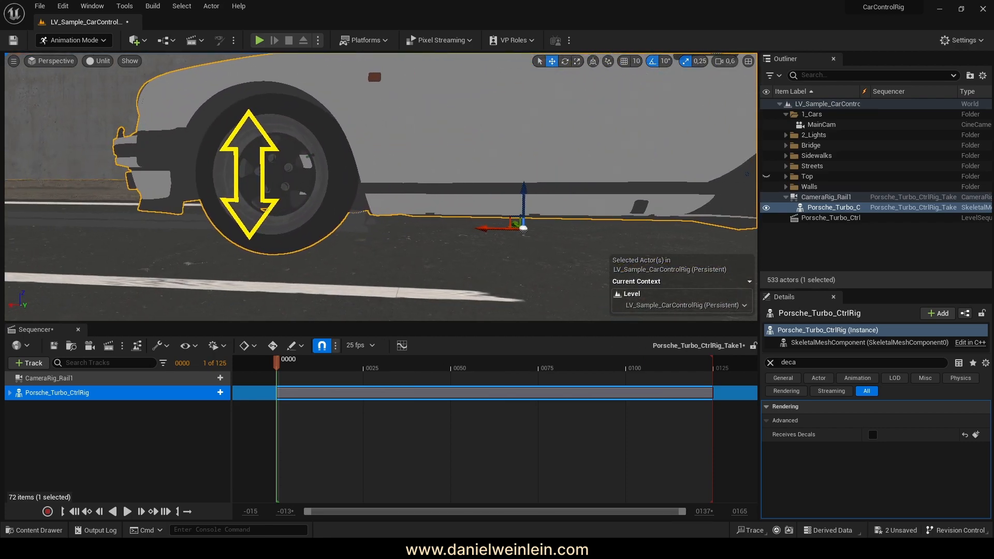
{"action": "right_click_drag", "start_coordinate": [435, 154], "coordinate": [437, 155]}
{"action": "left_click_drag", "start_coordinate": [482, 228], "coordinate": [485, 226]}
{"action": "right_click_drag", "start_coordinate": [484, 226], "coordinate": [428, 231]}
{"action": "key", "text": "a"}
{"action": "key", "text": "d"}
{"action": "key", "text": "d"}
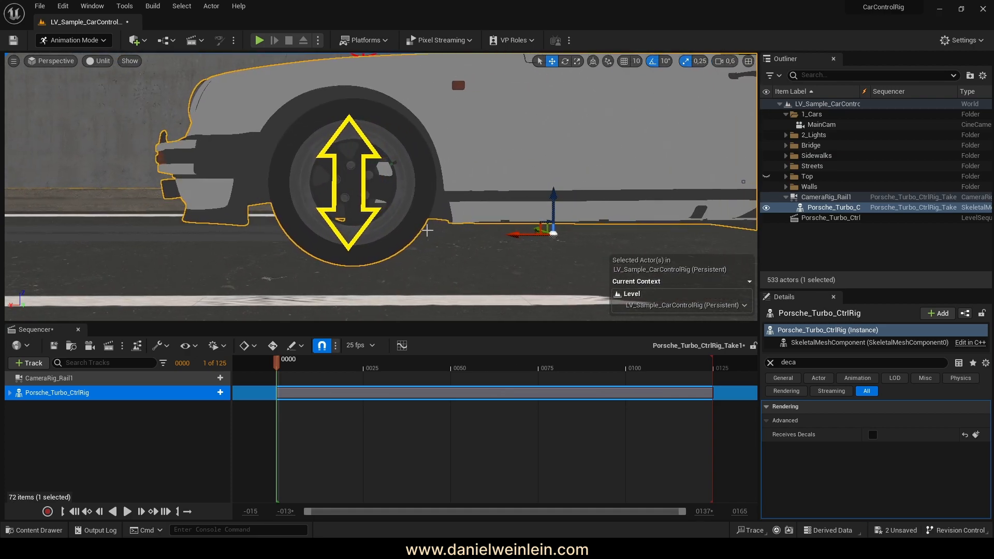
{"action": "left_click_drag", "start_coordinate": [517, 233], "coordinate": [519, 233]}
Lower the car slightly so its tires rest on the road surface.
{"action": "key", "text": "a"}
{"action": "mouse_move", "coordinate": [519, 232]}
{"action": "right_mouse_down"}
{"action": "mouse_move", "coordinate": [564, 231]}
{"action": "mouse_move", "coordinate": [518, 228]}
{"action": "mouse_move", "coordinate": [526, 230]}
{"action": "right_mouse_up"}
{"action": "key", "text": "d"}
{"action": "key", "text": "a"}
{"action": "key", "text": "s"}
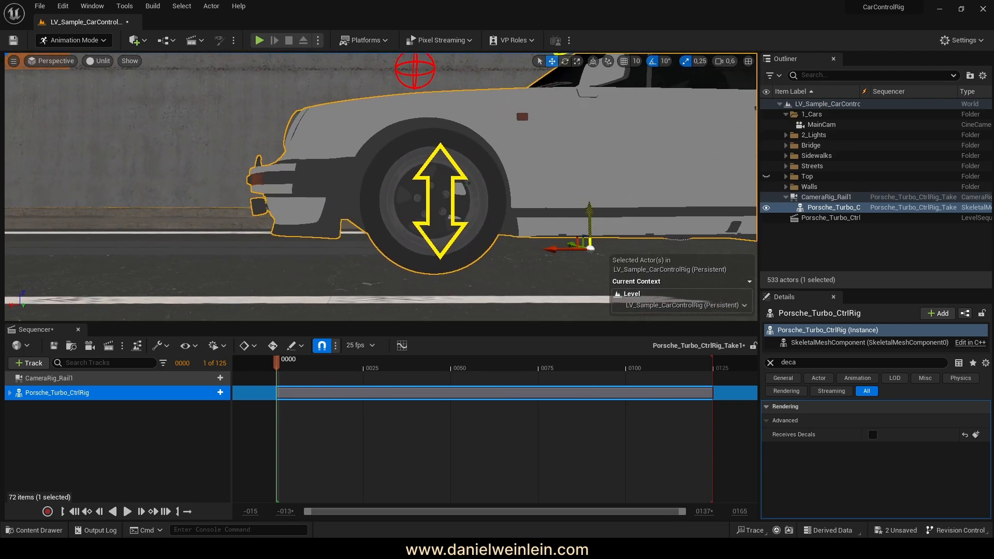
{"action": "left_click_drag", "start_coordinate": [595, 214], "coordinate": [596, 215]}
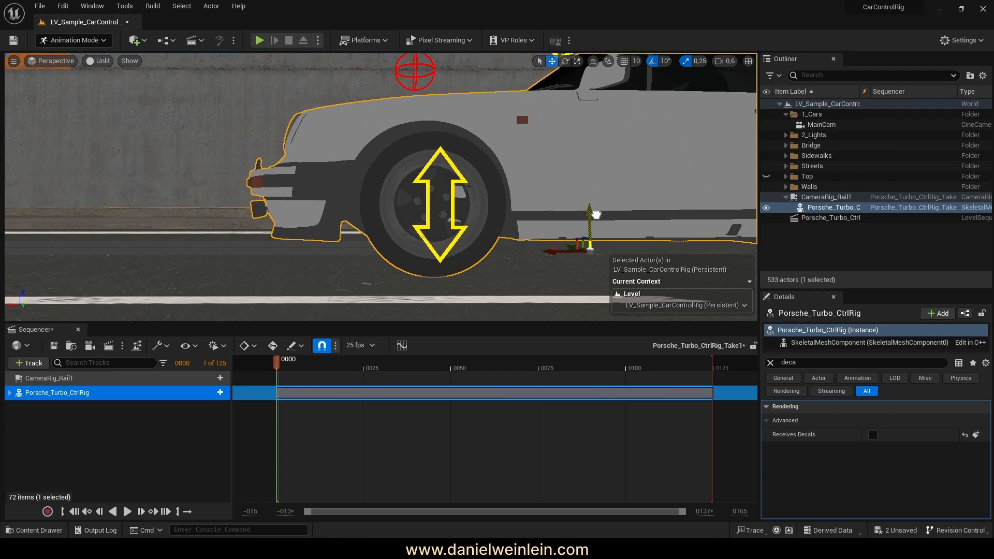
Select CameraRig_Rail1 with the whole path in view and clear the Details filter to reach its Rail Controls.
{"action": "key", "text": "a"}
{"action": "right_click_drag", "start_coordinate": [570, 227], "coordinate": [676, 251]}
{"action": "key", "text": "a"}
{"action": "key", "text": "s"}
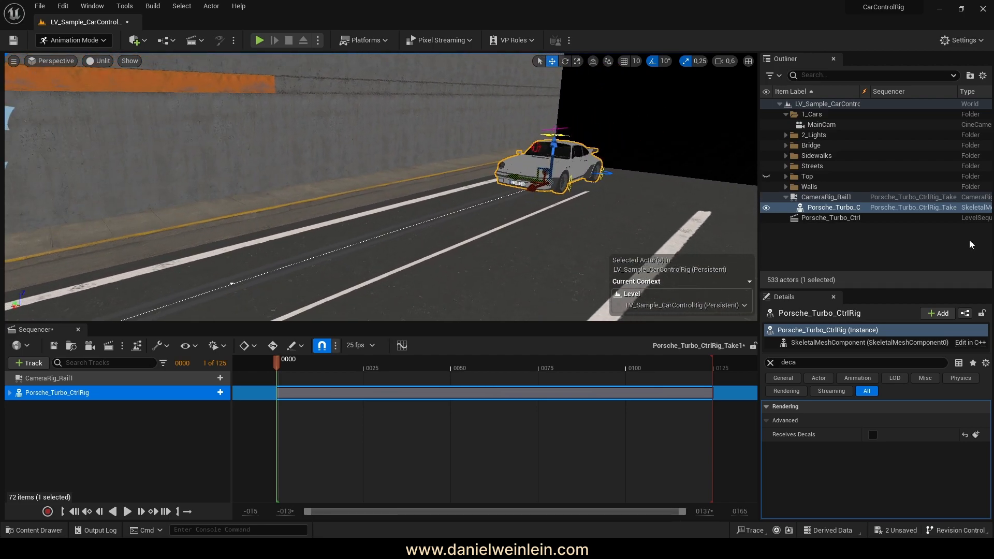
{"action": "left_click", "coordinate": [881, 250]}
{"action": "key", "text": "s"}
{"action": "right_click_drag", "start_coordinate": [393, 197], "coordinate": [362, 199]}
{"action": "scroll", "coordinate": [377, 194], "scroll_direction": "up", "scroll_amount": 3}
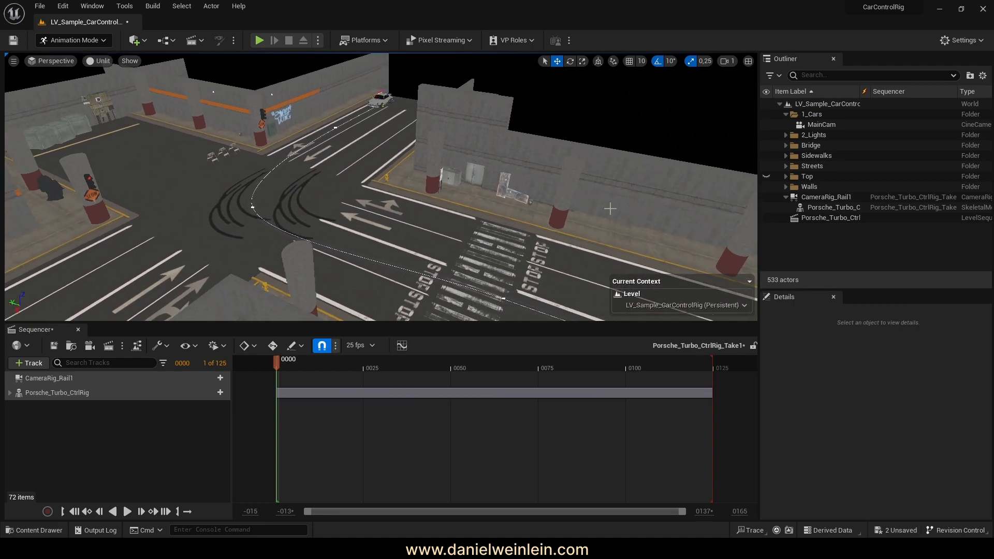
{"action": "left_click", "coordinate": [824, 197]}
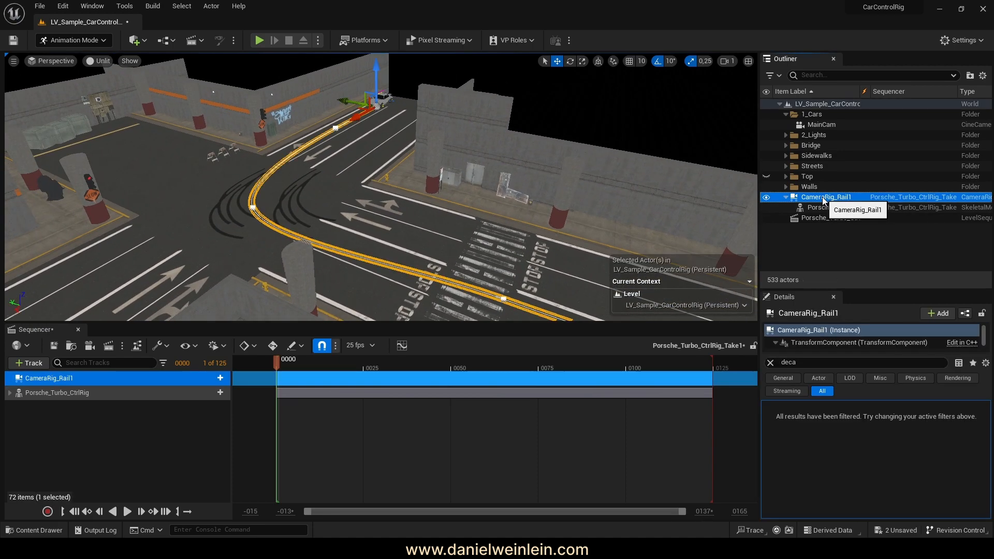
{"action": "left_click", "coordinate": [771, 363]}
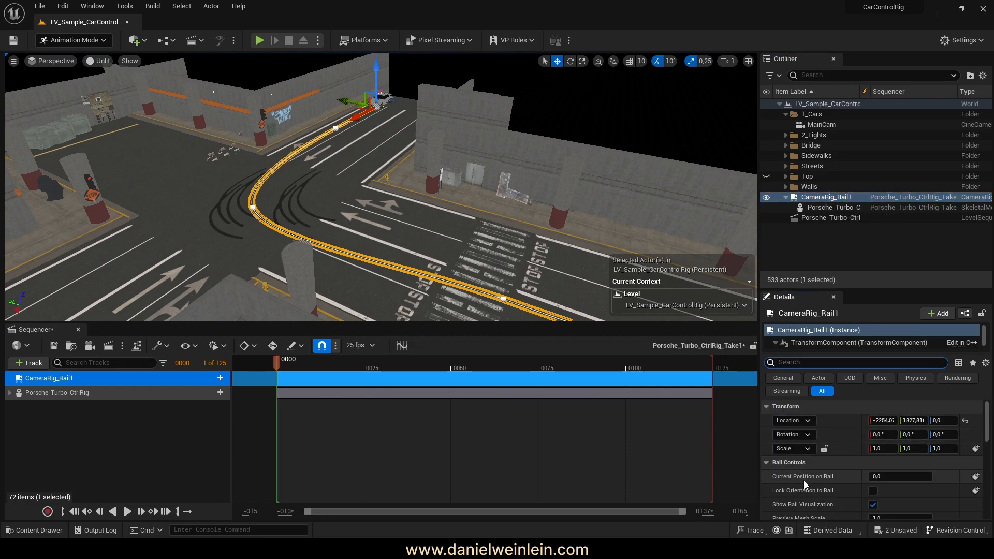
{"action": "scroll", "coordinate": [803, 481], "scroll_direction": "down", "scroll_amount": 2}
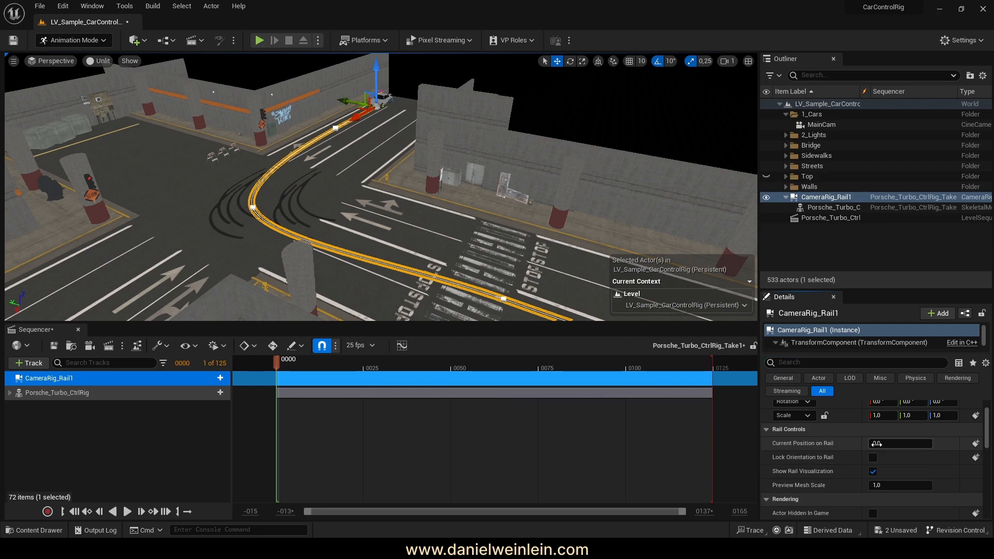
Scrub Current Position on Rail to about 0.488, enable Lock Orientation to Rail, and scrub the position again to test it.
{"action": "mouse_move", "coordinate": [880, 444]}
{"action": "left_mouse_down"}
{"action": "mouse_move", "coordinate": [943, 443]}
{"action": "mouse_move", "coordinate": [849, 444]}
{"action": "mouse_move", "coordinate": [913, 443]}
{"action": "mouse_move", "coordinate": [889, 444]}
{"action": "mouse_move", "coordinate": [900, 443]}
{"action": "left_mouse_up"}
{"action": "right_click_drag", "start_coordinate": [278, 199], "coordinate": [208, 210]}
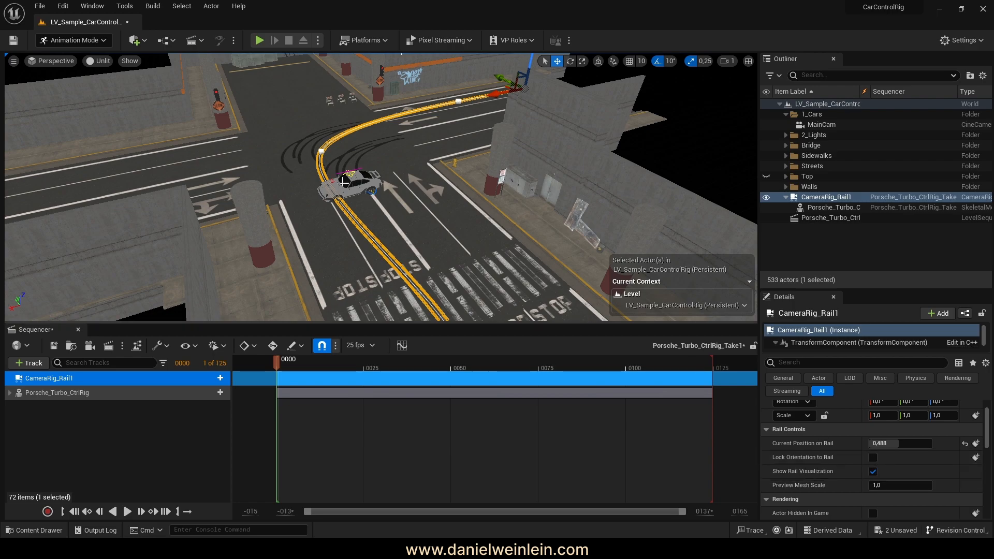
{"action": "left_click", "coordinate": [873, 458]}
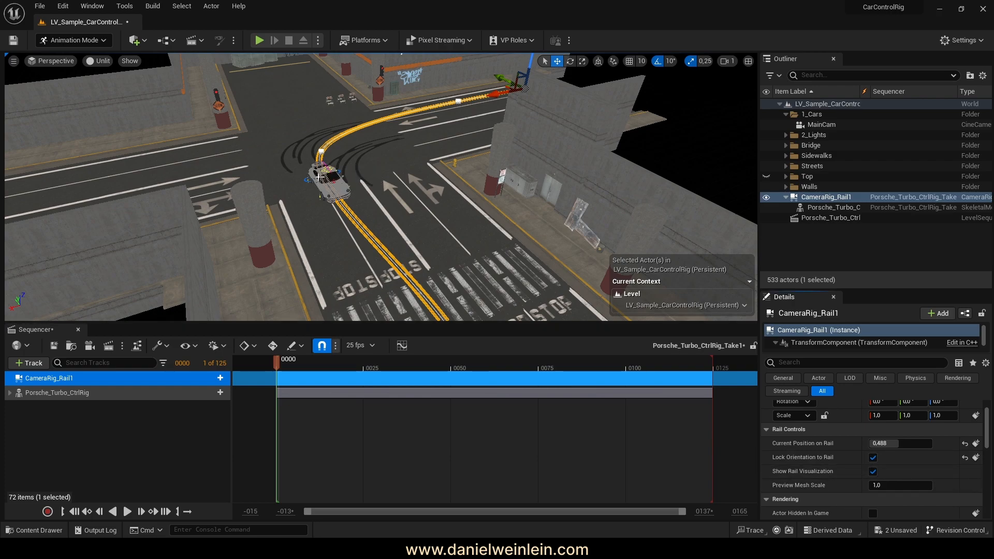
{"action": "mouse_move", "coordinate": [900, 440]}
{"action": "left_mouse_down"}
{"action": "mouse_move", "coordinate": [881, 441]}
{"action": "mouse_move", "coordinate": [920, 442]}
{"action": "mouse_move", "coordinate": [892, 441]}
{"action": "left_mouse_up"}
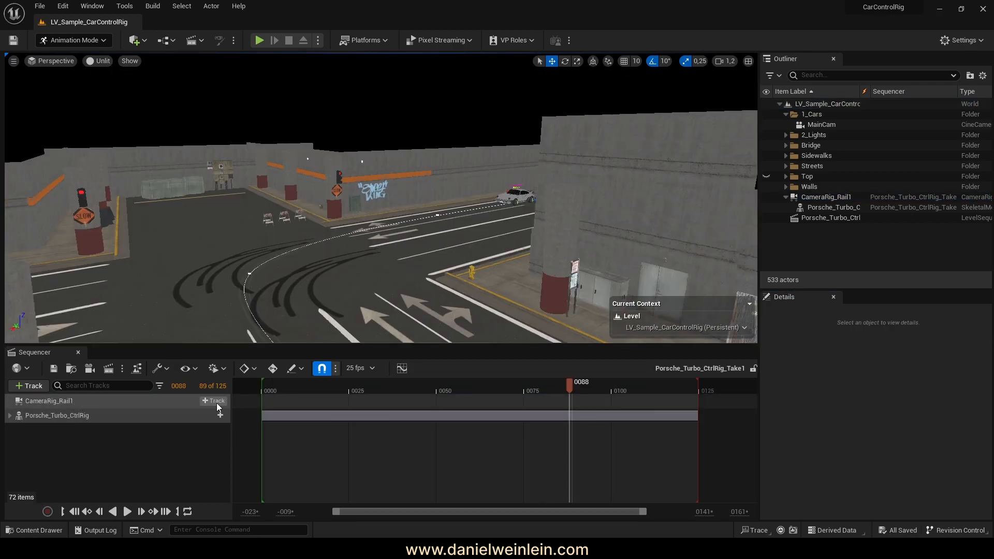
Add a Current Position on Rail track to CameraRig_Rail1 and key the value 0 at frame 0.
{"action": "left_click", "coordinate": [215, 401]}
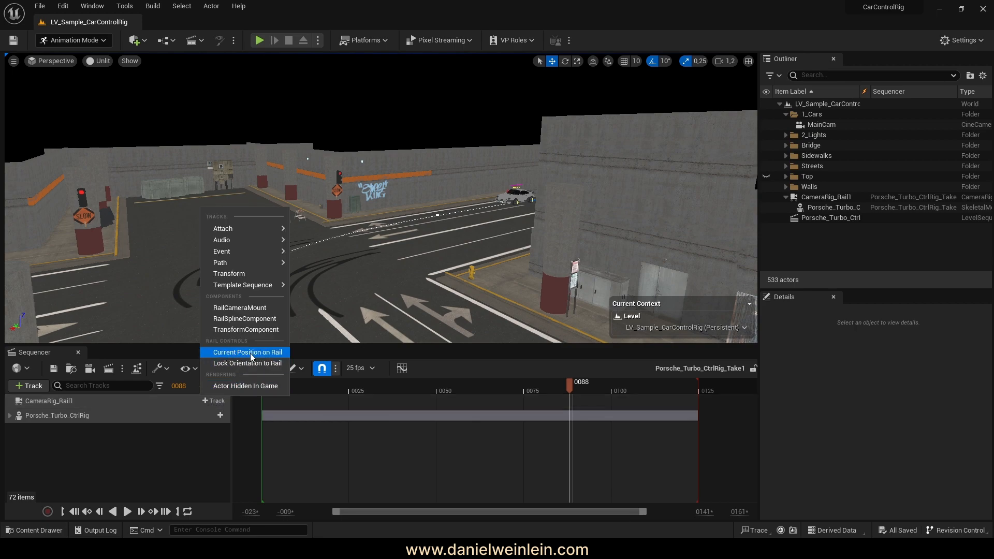
{"action": "left_click", "coordinate": [276, 353]}
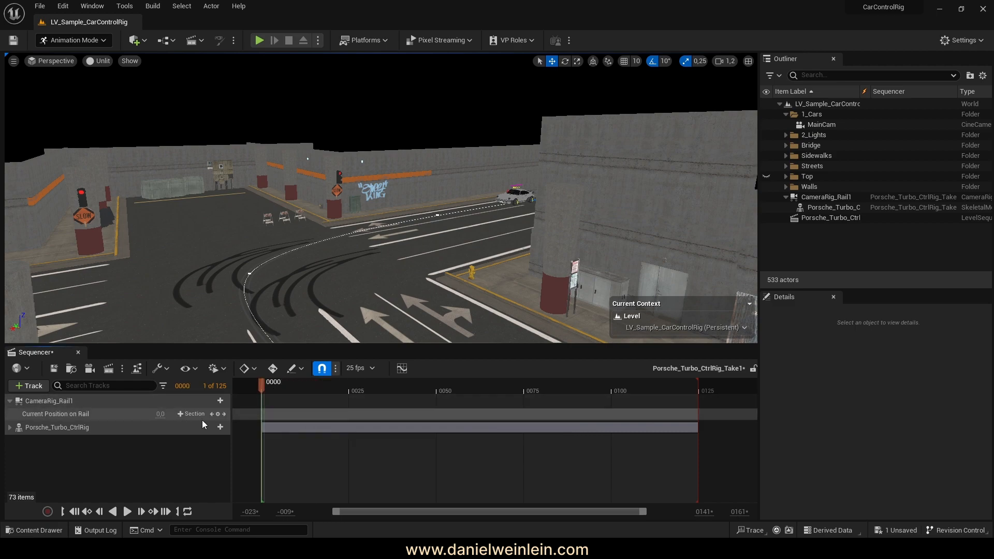
{"action": "left_click", "coordinate": [218, 414]}
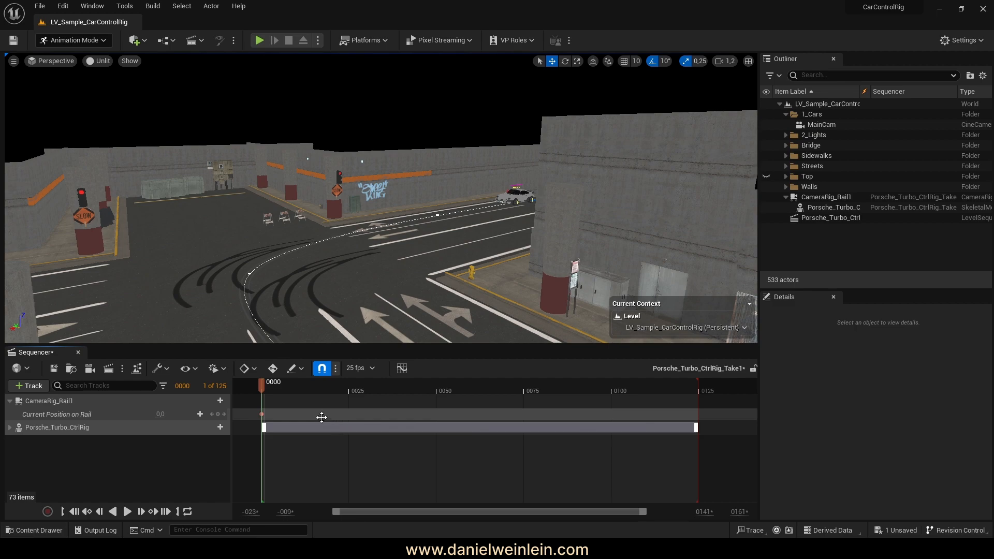
Key Current Position on Rail with the value 1 at frame 120.
{"action": "key", "text": "s"}
{"action": "right_click_drag", "start_coordinate": [363, 249], "coordinate": [422, 268]}
{"action": "left_click_drag", "start_coordinate": [261, 390], "coordinate": [683, 392]}
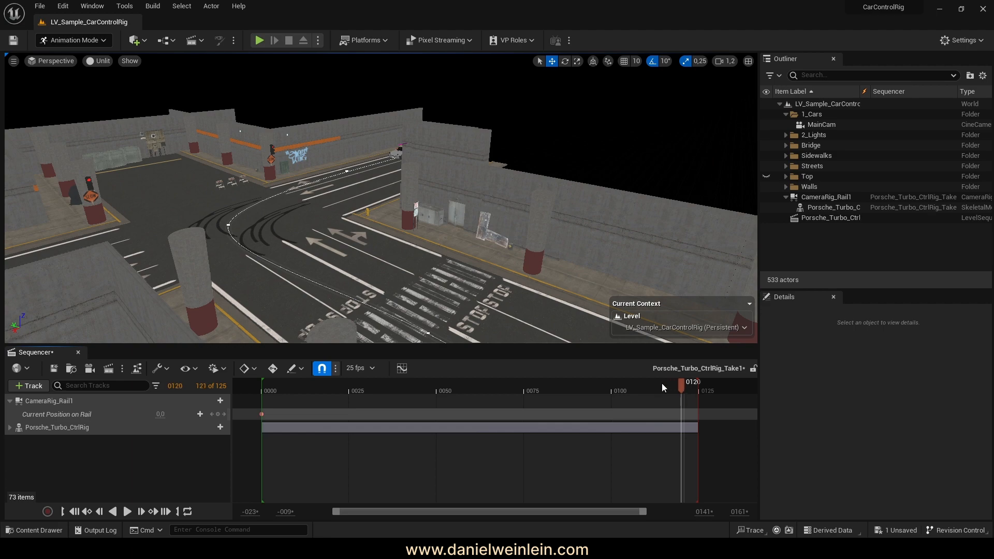
{"action": "right_click_drag", "start_coordinate": [332, 189], "coordinate": [381, 214]}
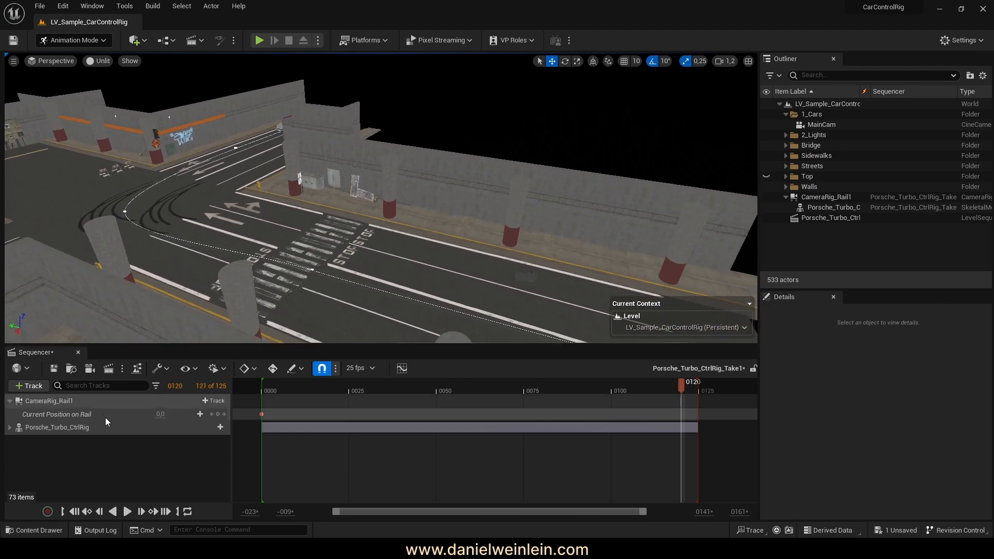
{"action": "left_click", "coordinate": [166, 417]}
{"action": "type", "text": "1"}
{"action": "key", "text": "Return"}
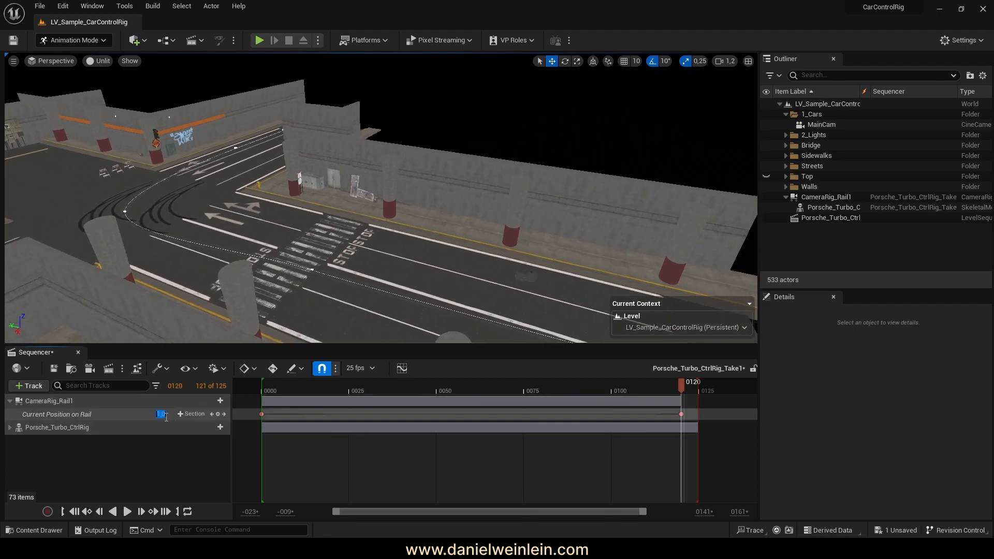
{"action": "mouse_move", "coordinate": [432, 201]}
{"action": "right_mouse_down"}
{"action": "mouse_move", "coordinate": [479, 215]}
{"action": "mouse_move", "coordinate": [448, 207]}
{"action": "right_mouse_up"}
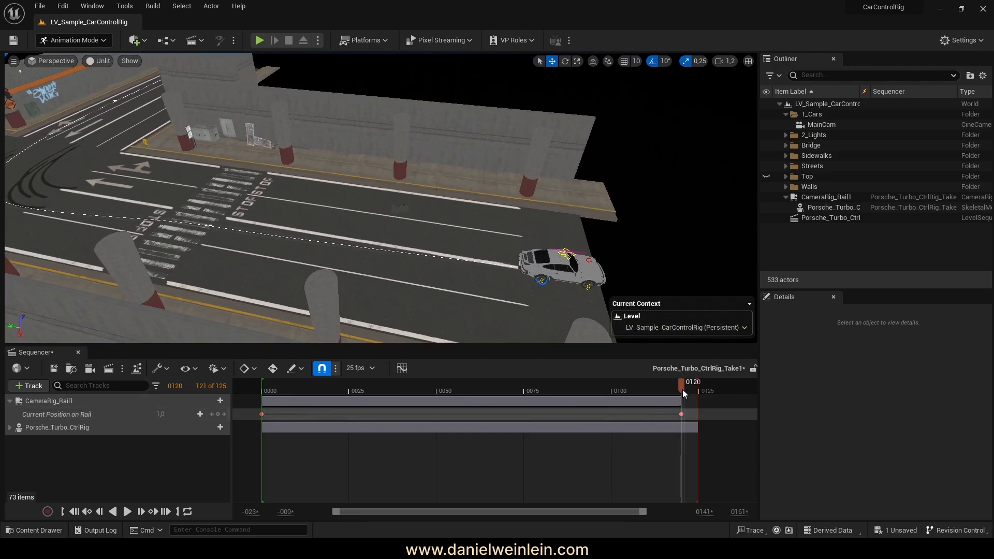
Play the sequence from frame 0 with the intersection in view to check the car's drive along the rail.
{"action": "left_click_drag", "start_coordinate": [681, 388], "coordinate": [325, 383]}
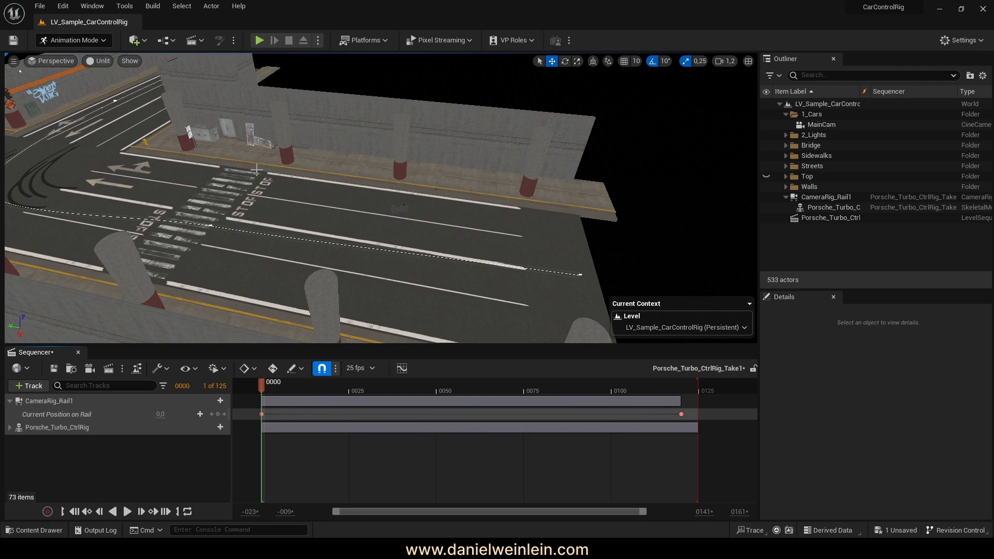
{"action": "right_click_drag", "start_coordinate": [251, 164], "coordinate": [189, 148]}
{"action": "left_click", "coordinate": [127, 512]}
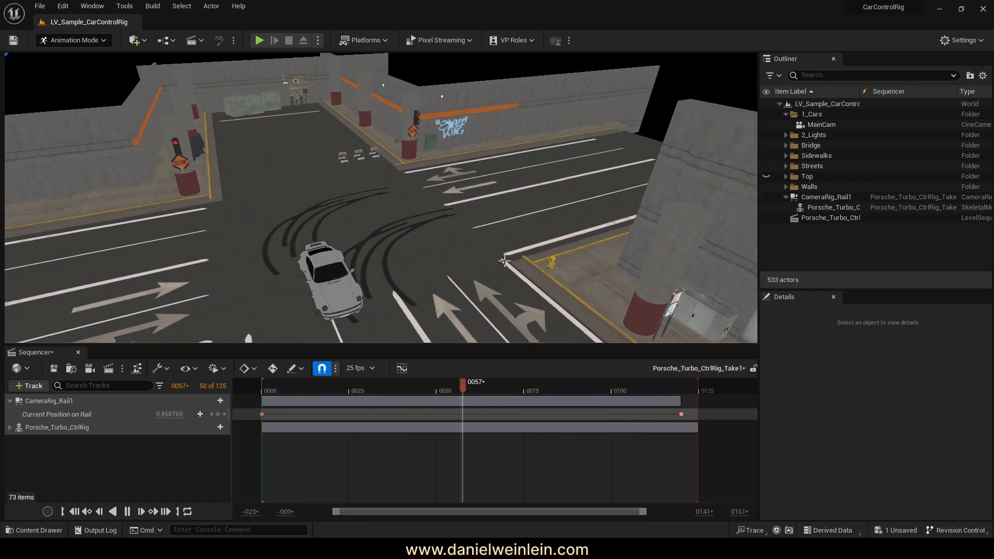
Add intermediate Current Position on Rail keys at frames 40 and 65, keeping the interpolated values.
{"action": "left_click_drag", "start_coordinate": [357, 387], "coordinate": [403, 383]}
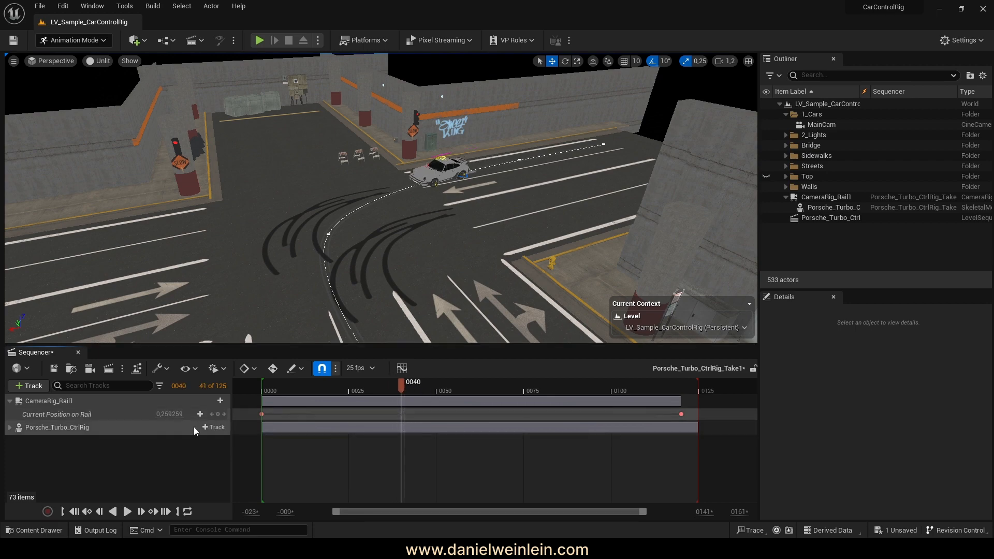
{"action": "left_click", "coordinate": [218, 415]}
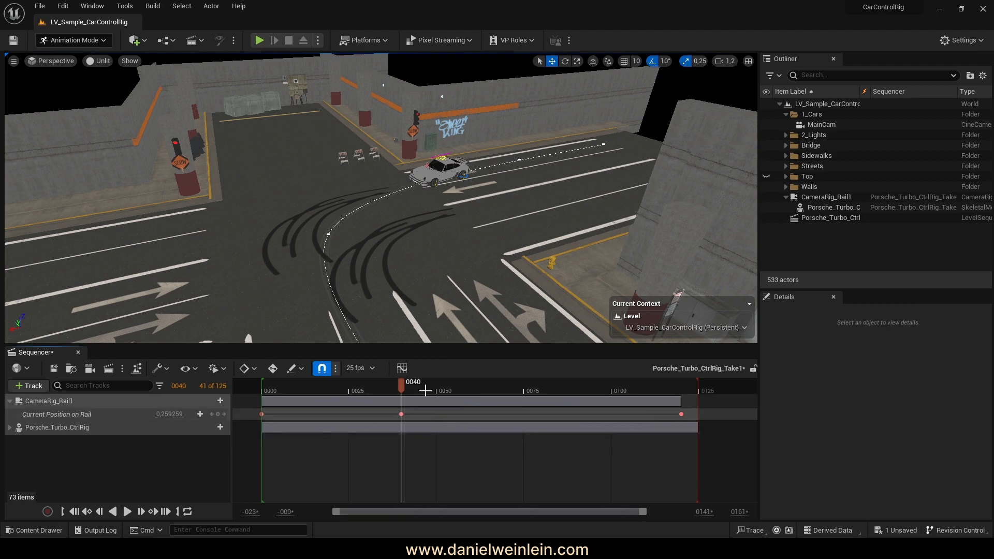
{"action": "left_click_drag", "start_coordinate": [435, 387], "coordinate": [490, 387]}
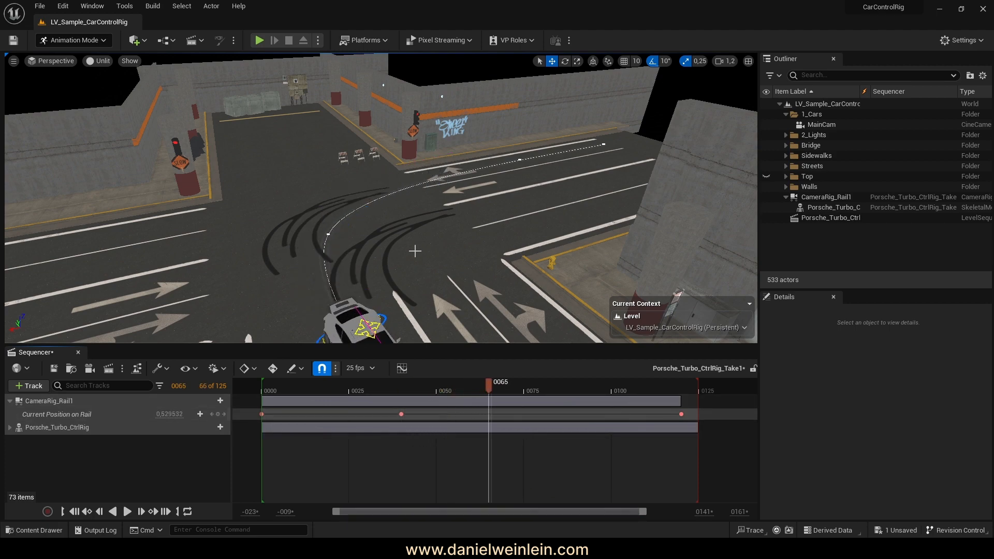
{"action": "right_click_drag", "start_coordinate": [415, 251], "coordinate": [392, 290]}
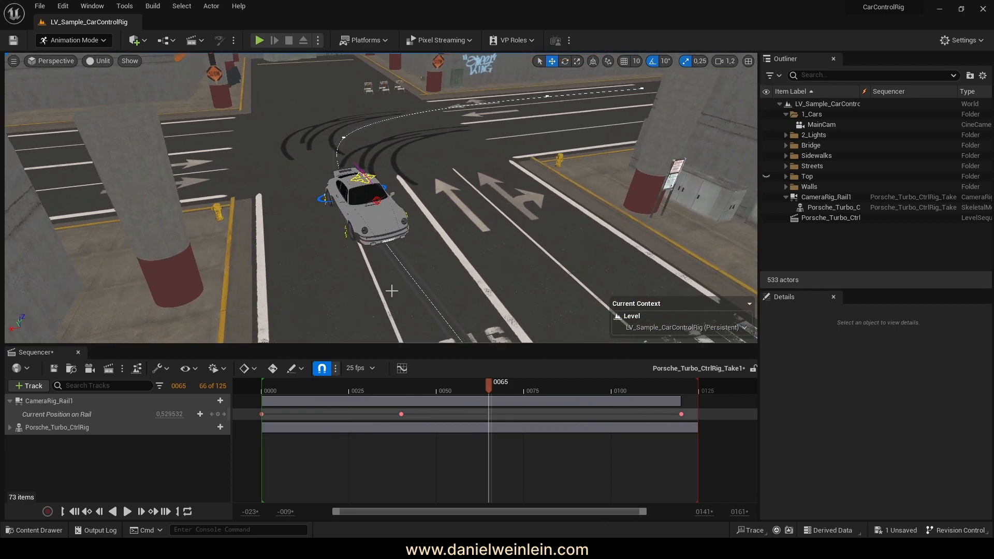
{"action": "left_click", "coordinate": [218, 415]}
Play the sequence with looping enabled and move the frame 65 rail position key to frame 75.
{"action": "right_click_drag", "start_coordinate": [421, 197], "coordinate": [363, 198]}
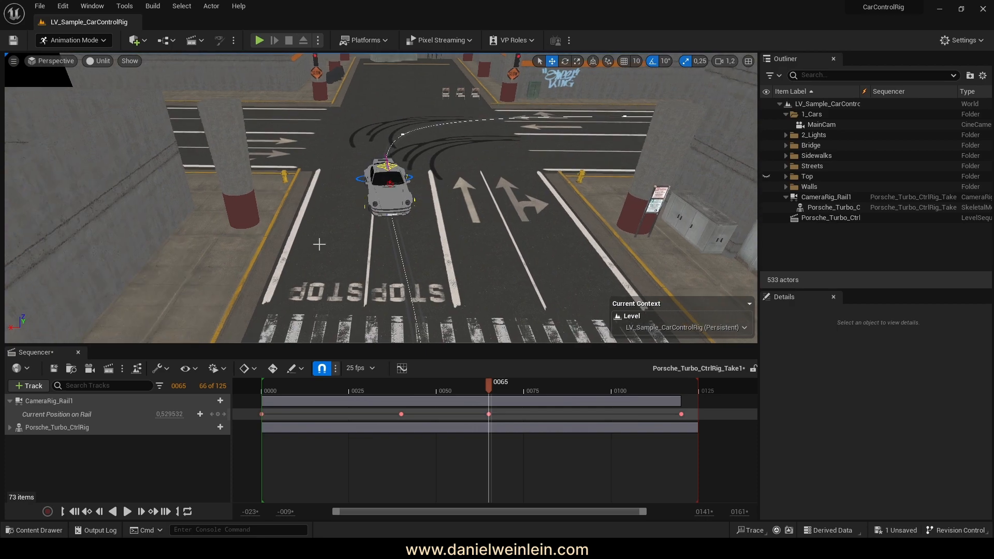
{"action": "left_click", "coordinate": [128, 511]}
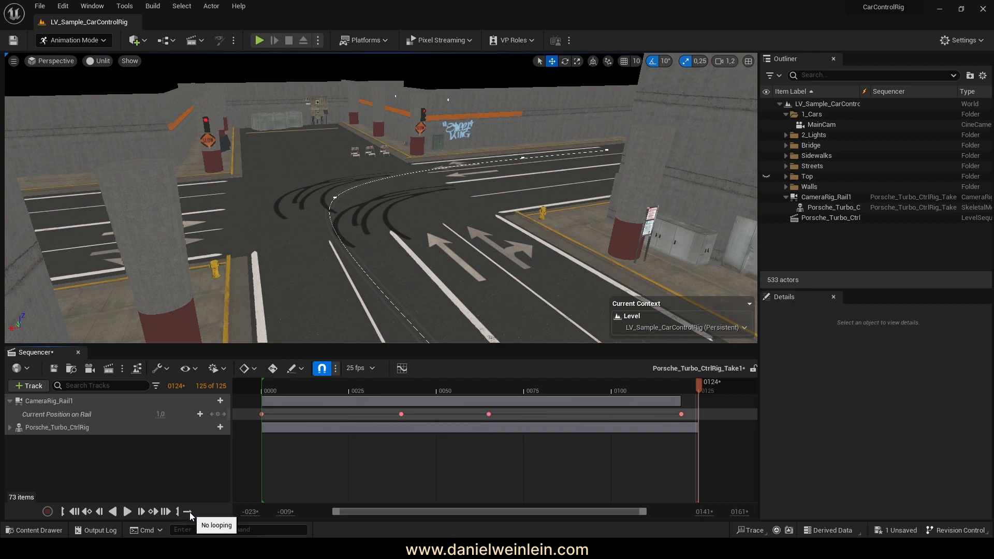
{"action": "left_click", "coordinate": [188, 512]}
{"action": "left_click", "coordinate": [128, 514]}
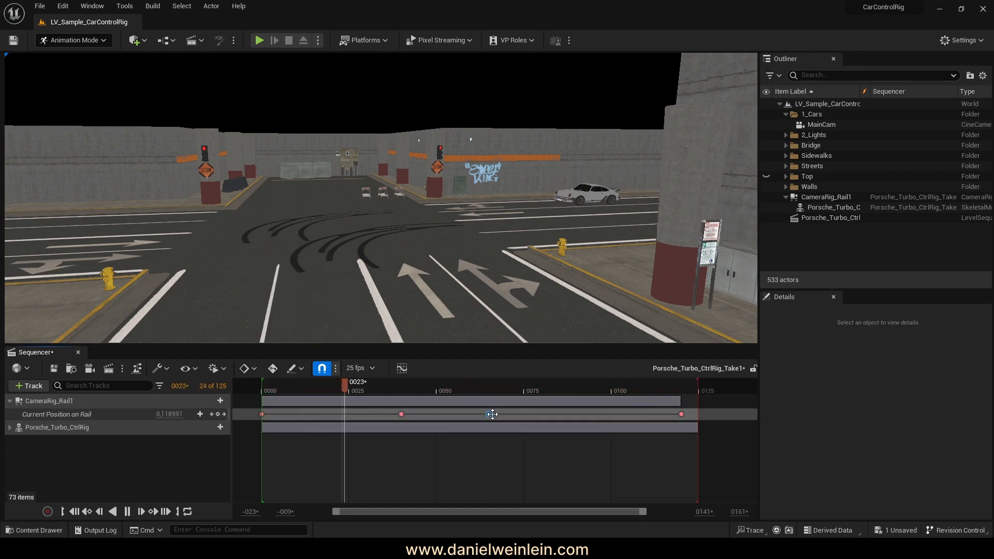
{"action": "left_click_drag", "start_coordinate": [490, 414], "coordinate": [518, 414]}
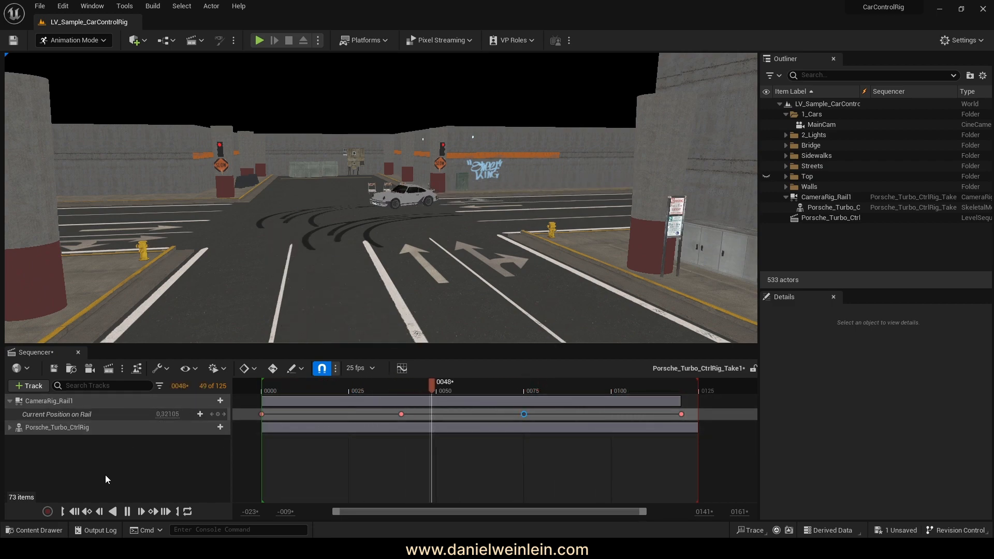
Open the curve editor and display the Current Position on Rail curve of CameraRig_Rail1, collapsing the Porsche_Turbo_CtrlRig controls.
{"action": "left_click", "coordinate": [402, 369]}
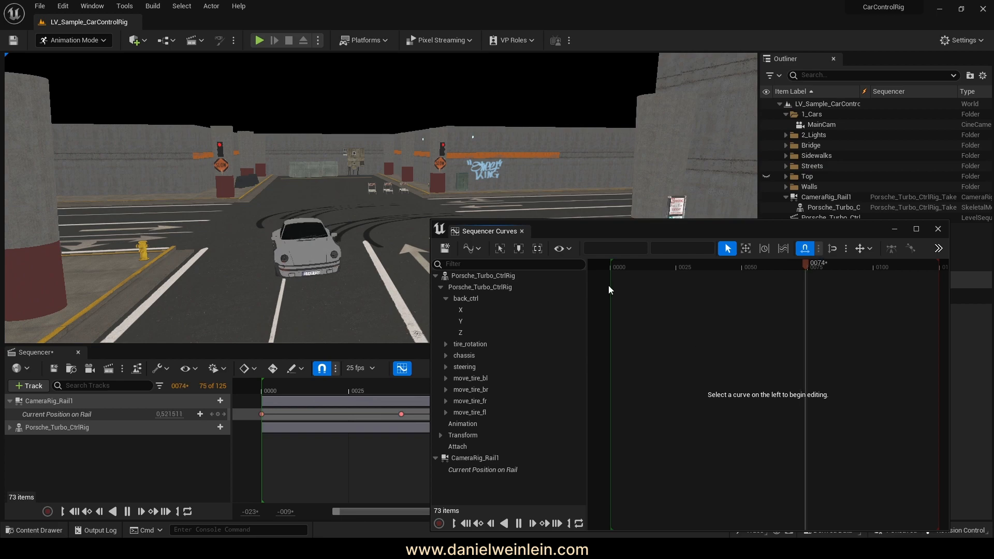
{"action": "left_click", "coordinate": [441, 287]}
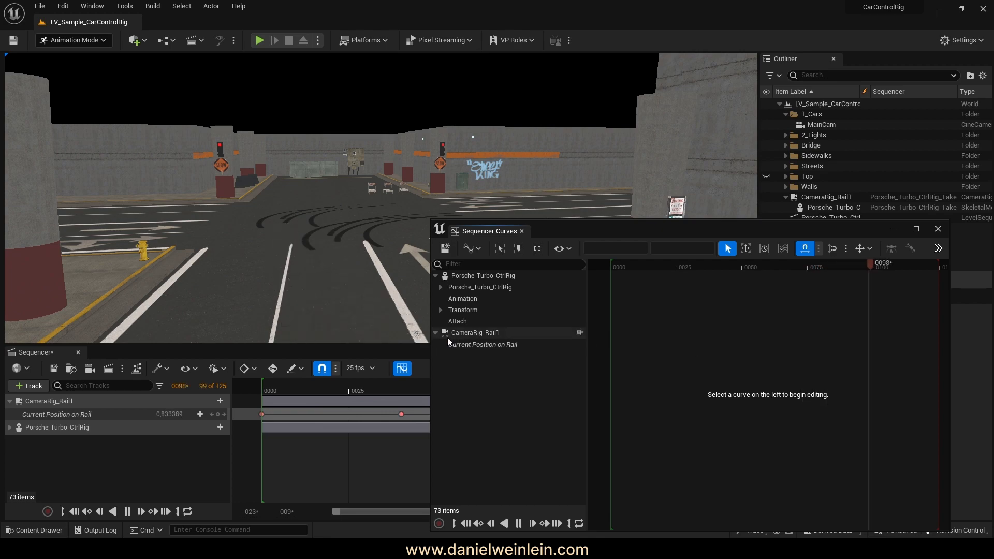
{"action": "left_click", "coordinate": [466, 346]}
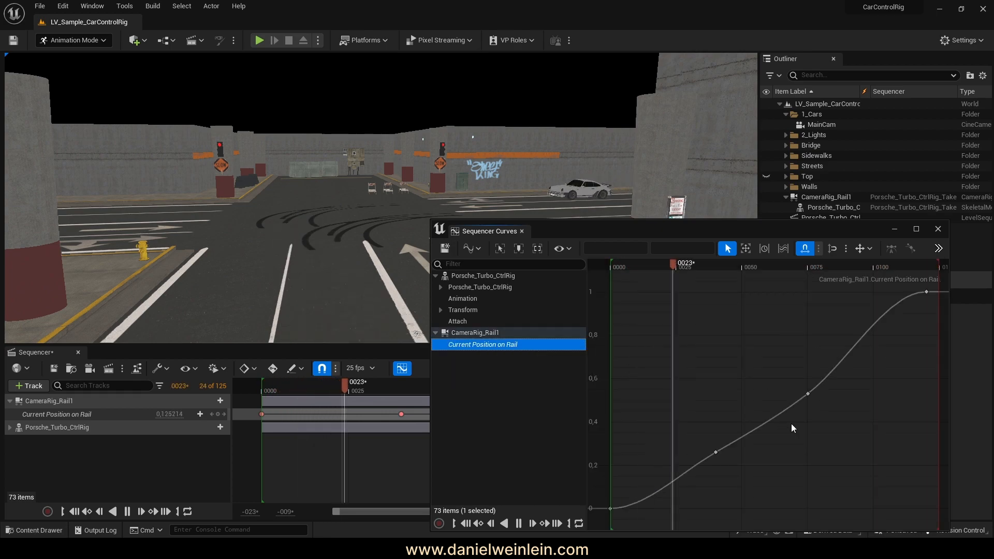
Select the frame 75 key on the Current Position on Rail curve and steepen its tangent.
{"action": "left_click_drag", "start_coordinate": [825, 403], "coordinate": [789, 369]}
{"action": "mouse_move", "coordinate": [810, 396]}
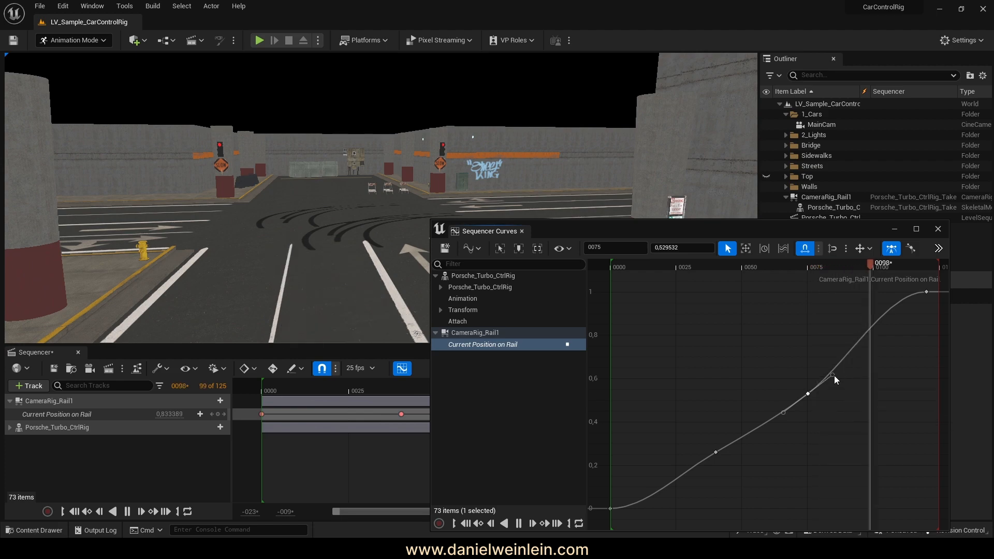
{"action": "mouse_move", "coordinate": [832, 375]}
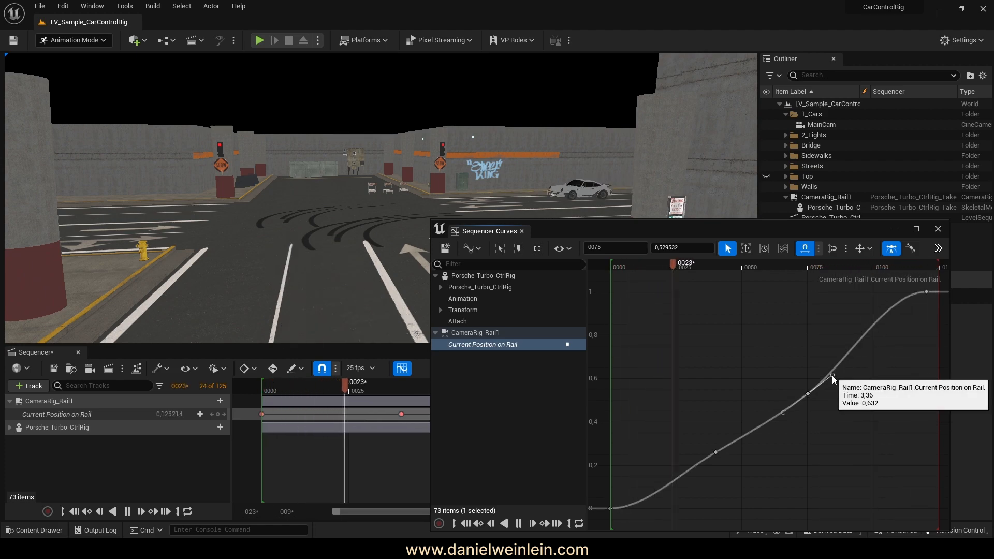
{"action": "left_click_drag", "start_coordinate": [831, 374], "coordinate": [828, 372]}
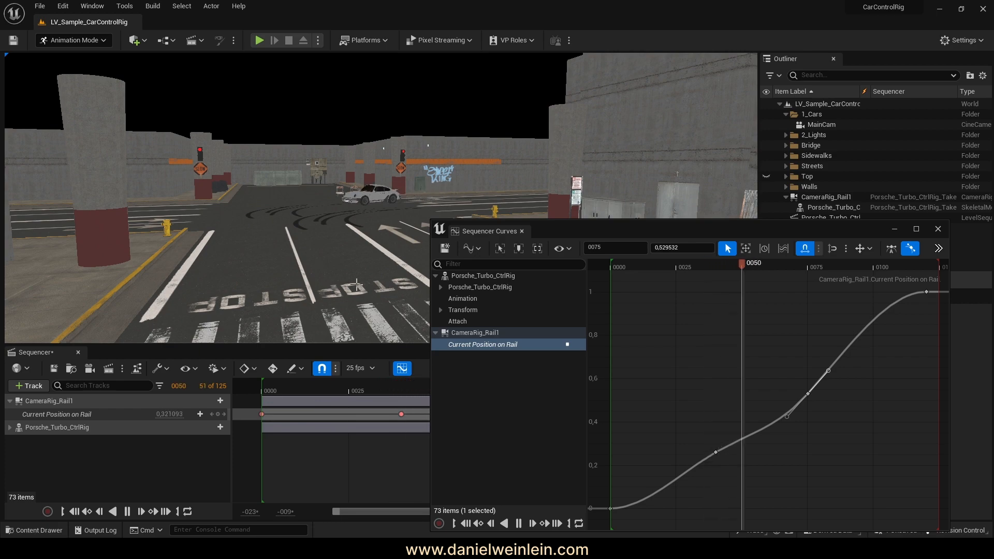
Shift the frame 75 rail position key to frame 72, keeping its value, and close the curve editor.
{"action": "mouse_move", "coordinate": [809, 393]}
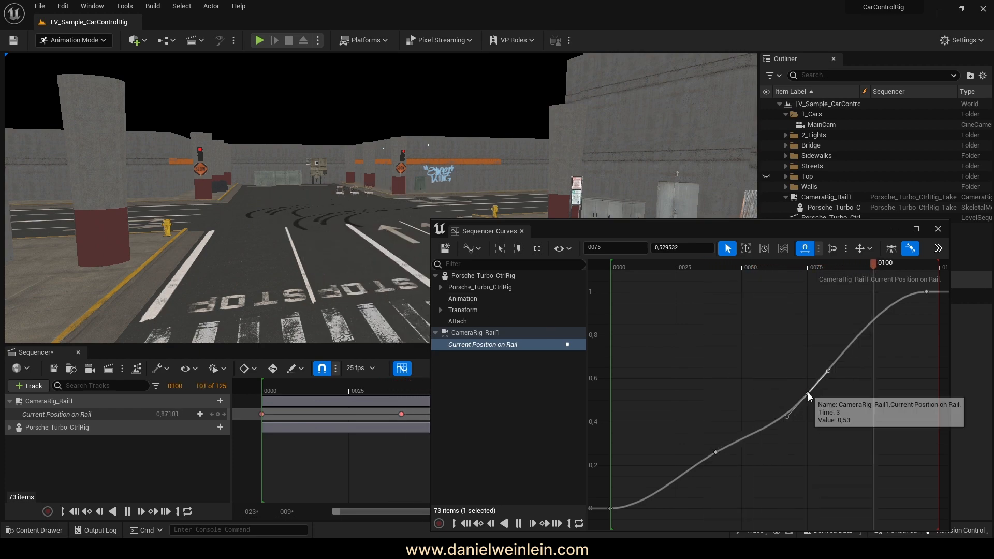
{"action": "left_click_drag", "start_coordinate": [808, 392], "coordinate": [799, 394]}
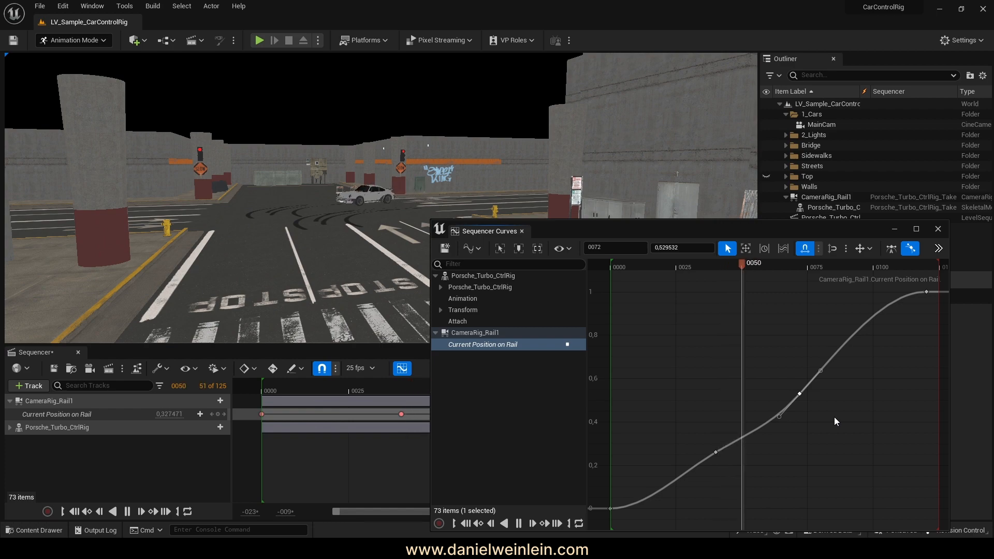
{"action": "mouse_move", "coordinate": [800, 393]}
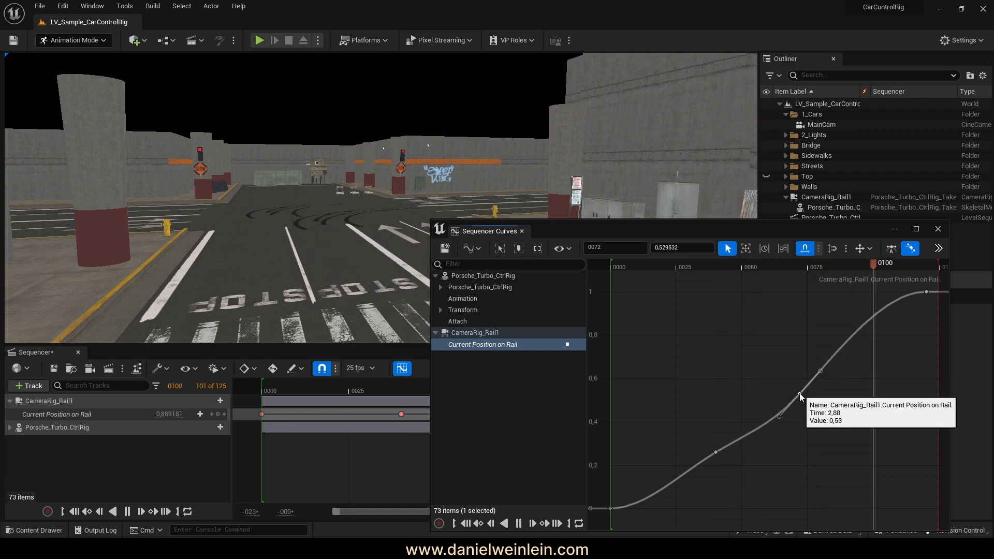
{"action": "left_click", "coordinate": [939, 230]}
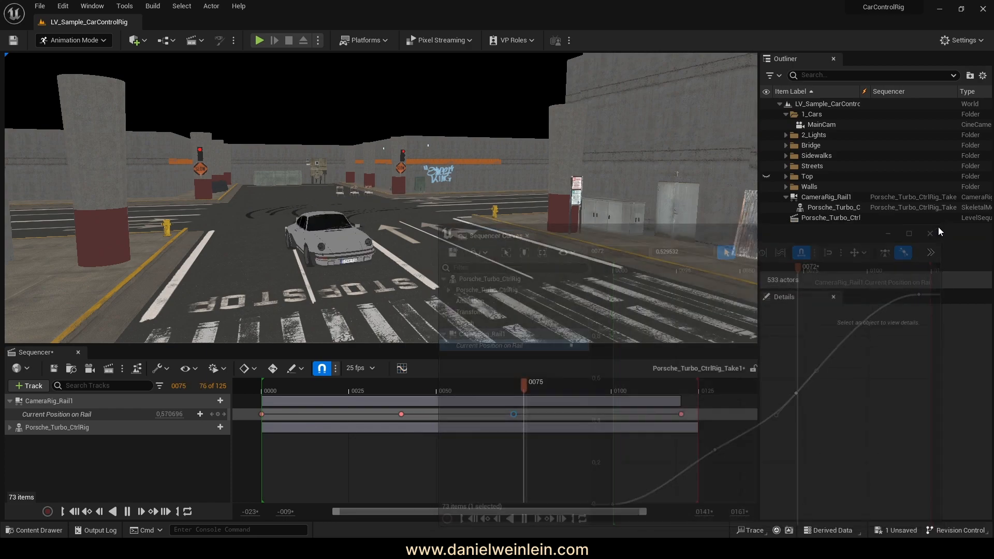
{"action": "left_click", "coordinate": [340, 458]}
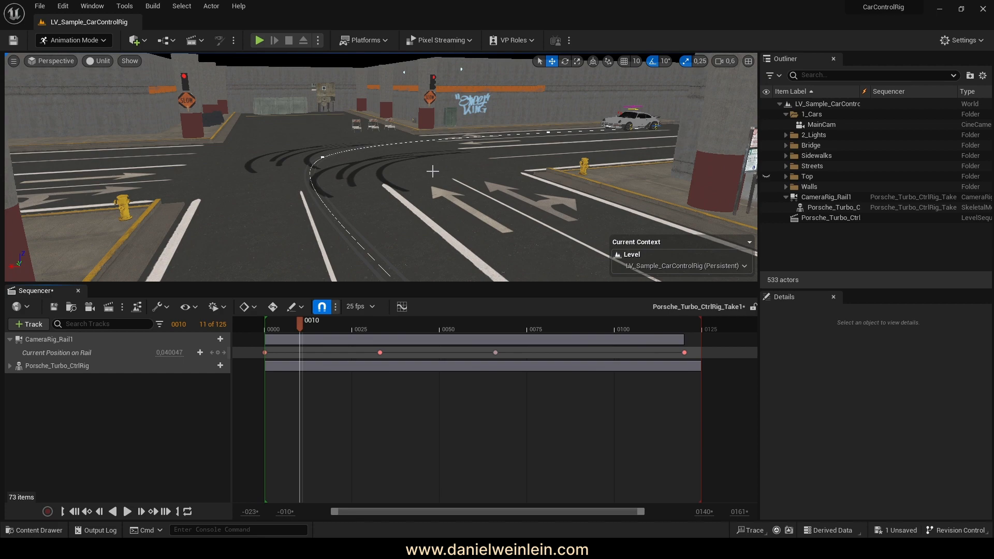
Select the car's back_ctrl control up close and expand its X, Y and Z channels under Porsche_Turbo_CtrlRig in Sequencer.
{"action": "right_click_drag", "start_coordinate": [417, 145], "coordinate": [463, 171]}
{"action": "key", "text": "w"}
{"action": "scroll", "coordinate": [456, 157], "scroll_direction": "up", "scroll_amount": 3}
{"action": "scroll", "coordinate": [487, 156], "scroll_direction": "up", "scroll_amount": 1}
{"action": "key", "text": "d"}
{"action": "key", "text": "w"}
{"action": "key", "text": "s"}
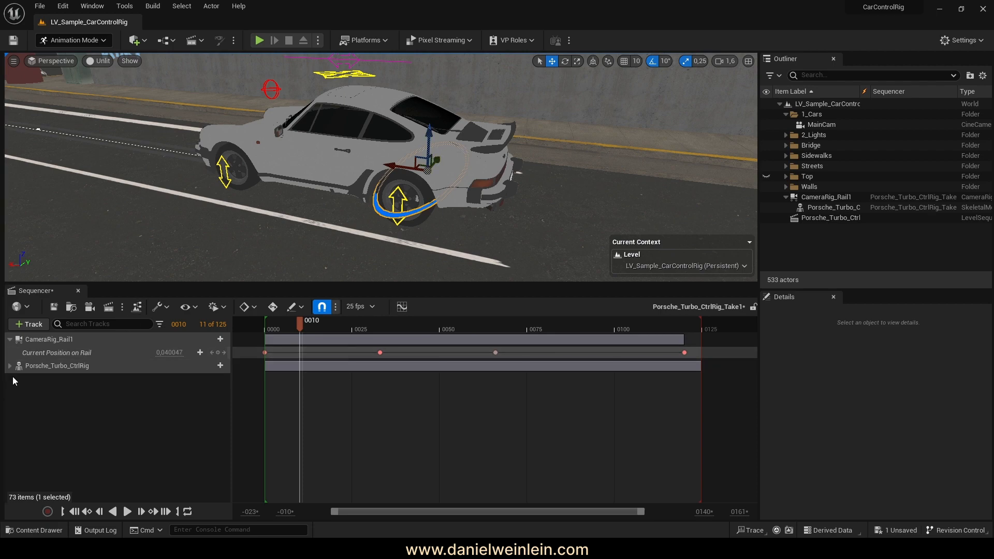
{"action": "left_click", "coordinate": [10, 366]}
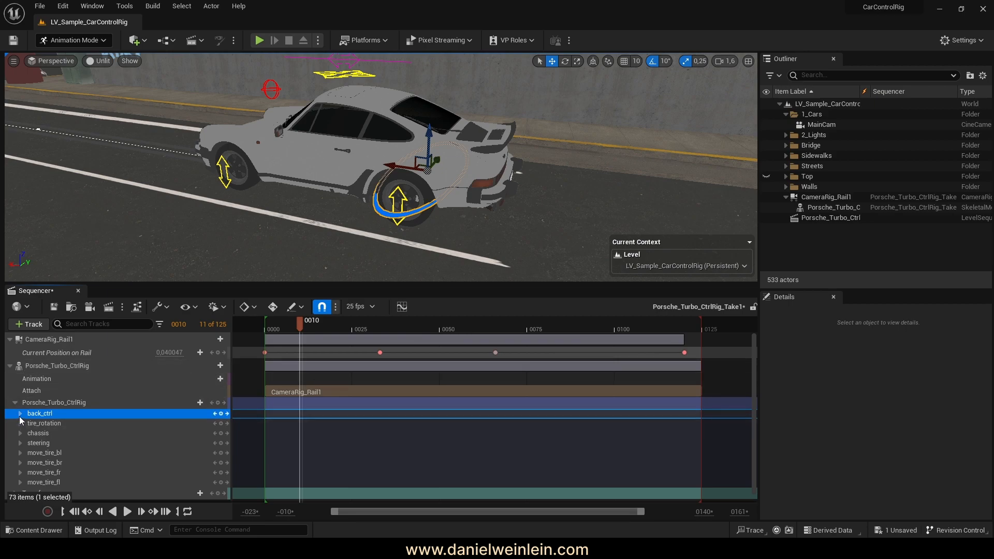
{"action": "left_click", "coordinate": [21, 413]}
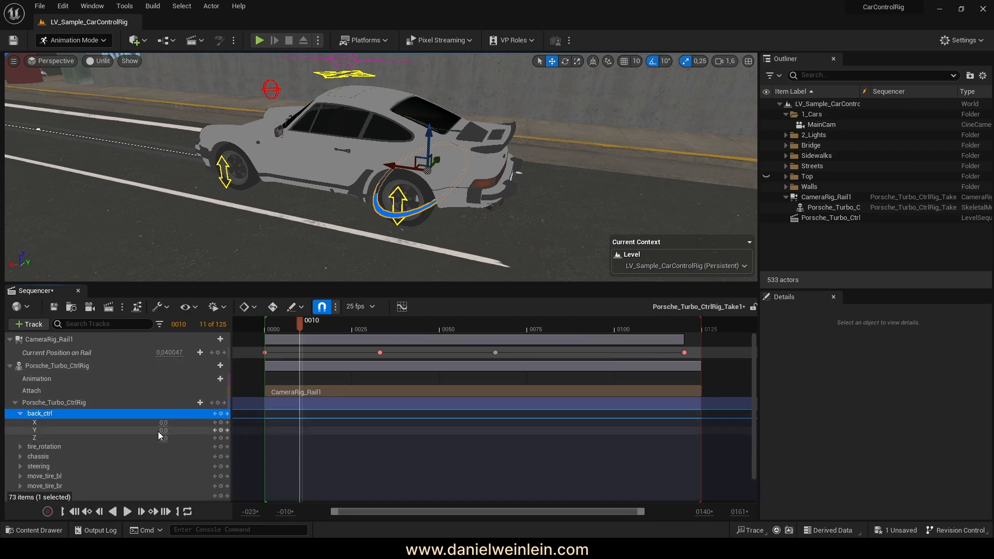
Key the back_ctrl Y channel at 0 on frame 0.
{"action": "left_click_drag", "start_coordinate": [301, 323], "coordinate": [266, 327]}
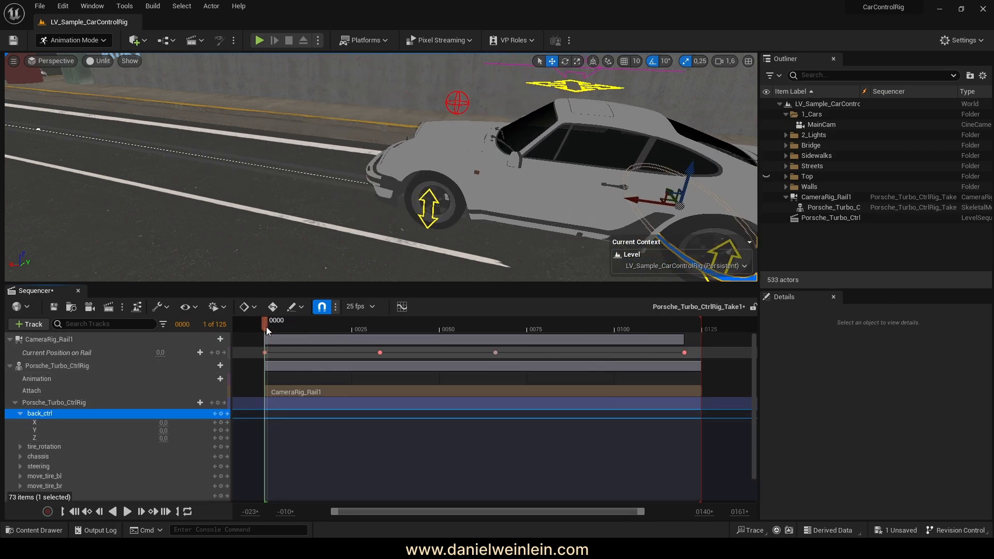
{"action": "right_click_drag", "start_coordinate": [381, 170], "coordinate": [415, 179]}
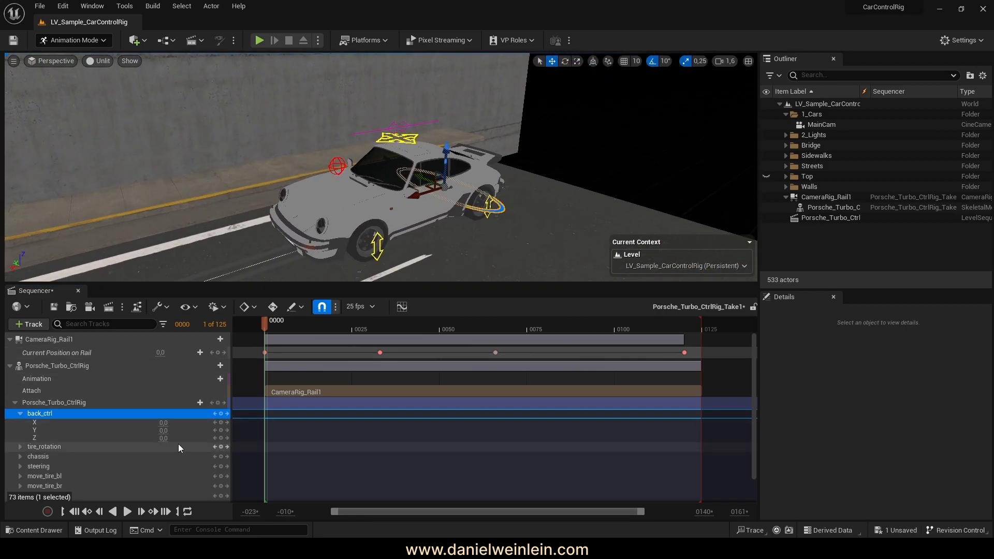
{"action": "right_click_drag", "start_coordinate": [429, 137], "coordinate": [510, 147]}
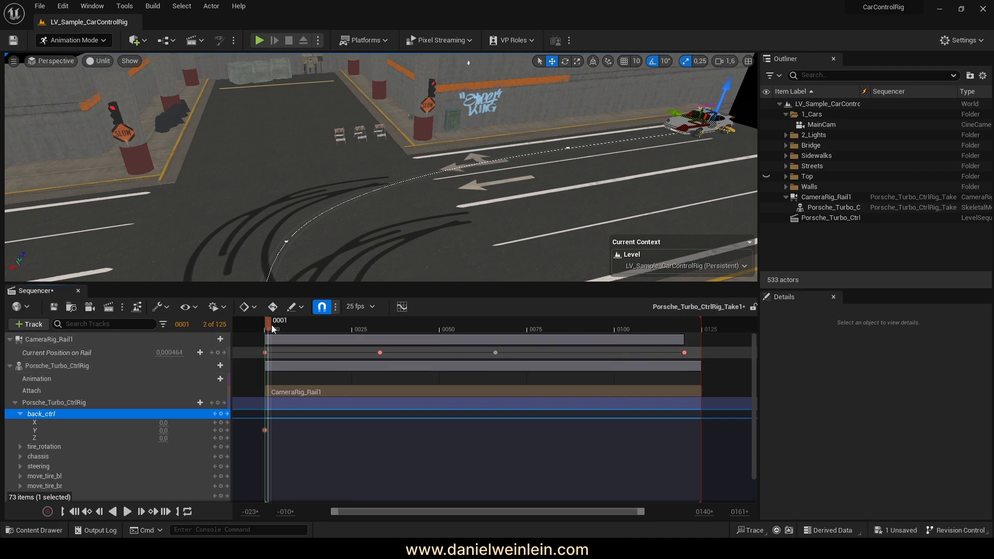
Key back_ctrl Y at frame 33 with a value of about 167.1 to swing out the car's rear.
{"action": "left_click_drag", "start_coordinate": [272, 328], "coordinate": [384, 325]}
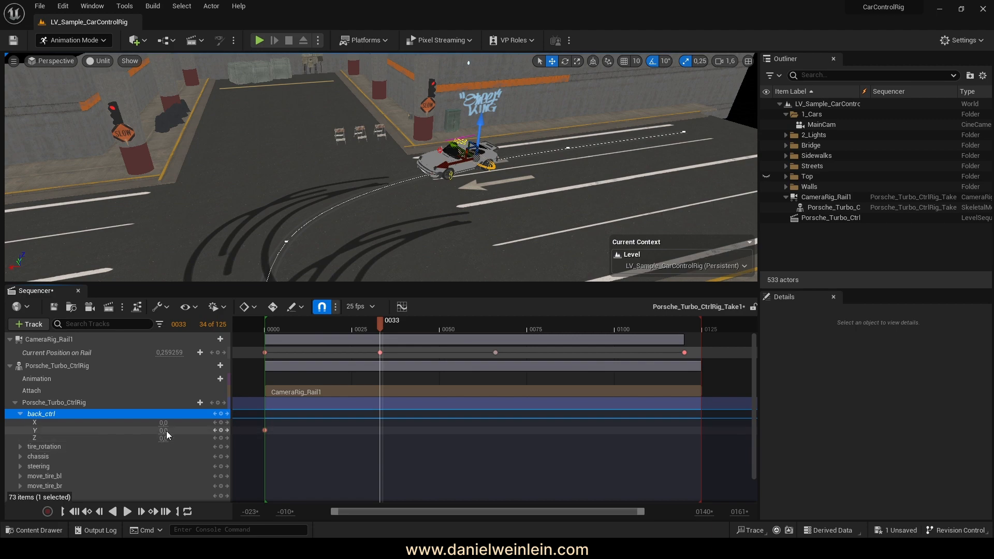
{"action": "left_click", "coordinate": [222, 430]}
{"action": "left_click_drag", "start_coordinate": [165, 430], "coordinate": [187, 430]}
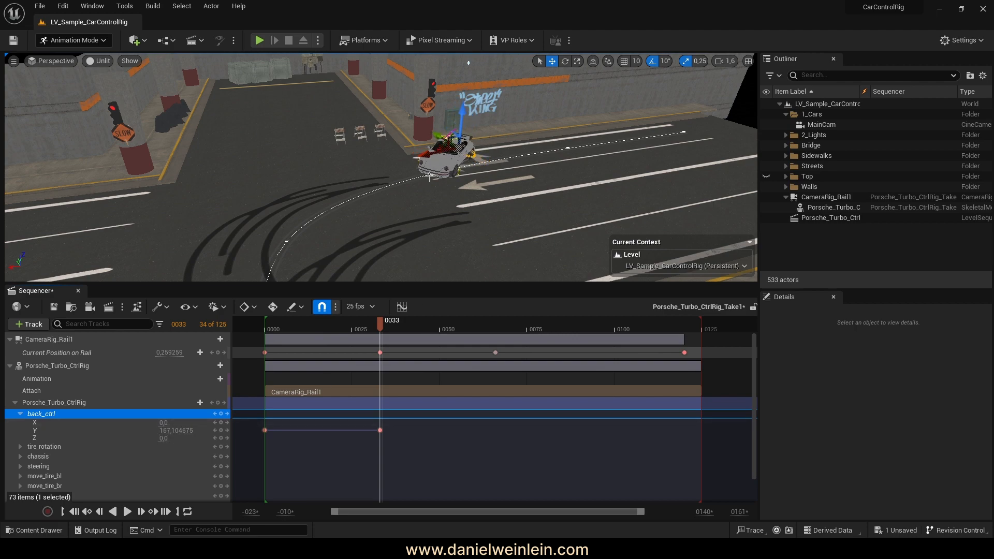
Duplicate the frame 33 back_ctrl Y key to frame 66, aligned with the rail position key there.
{"action": "right_click_drag", "start_coordinate": [321, 213], "coordinate": [270, 251]}
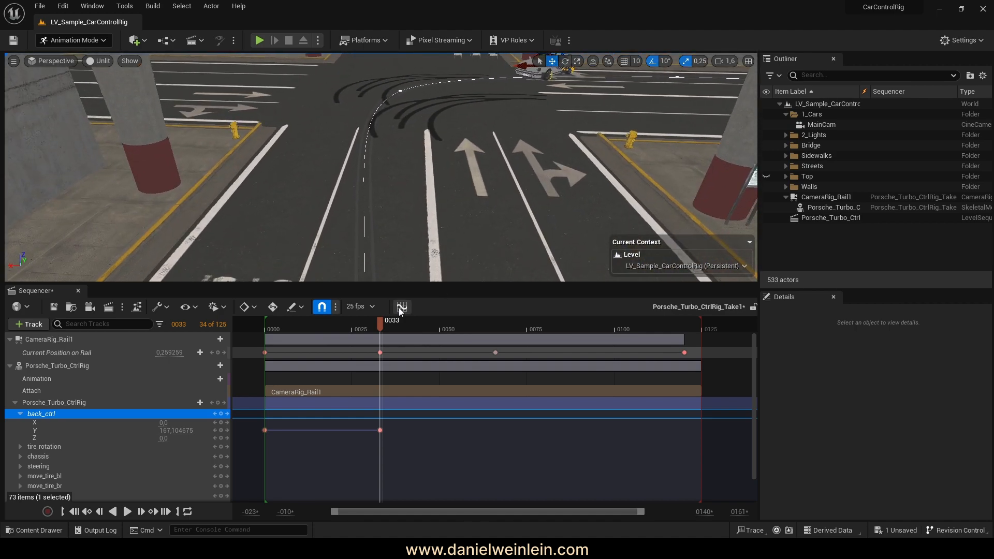
{"action": "left_click_drag", "start_coordinate": [380, 328], "coordinate": [499, 324]}
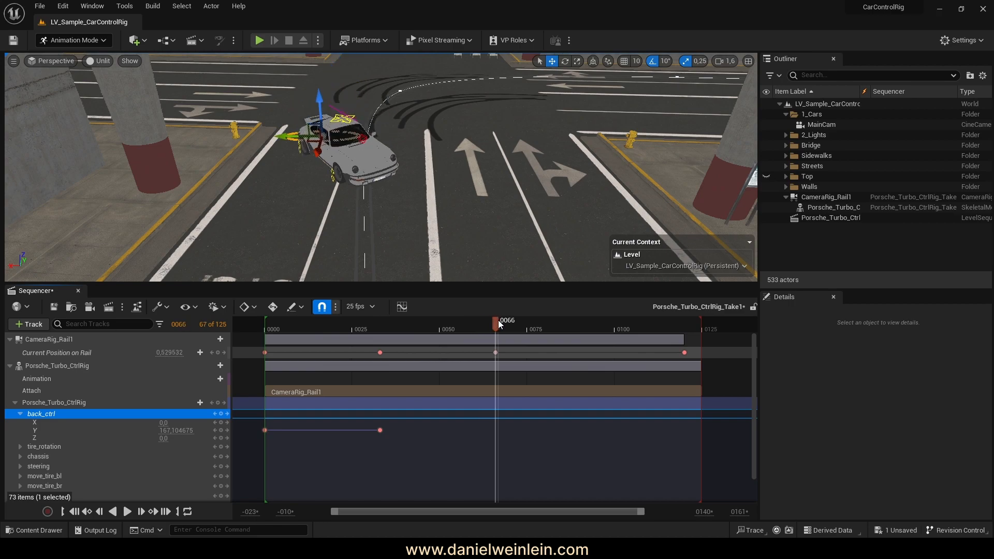
{"action": "left_click", "coordinate": [381, 430]}
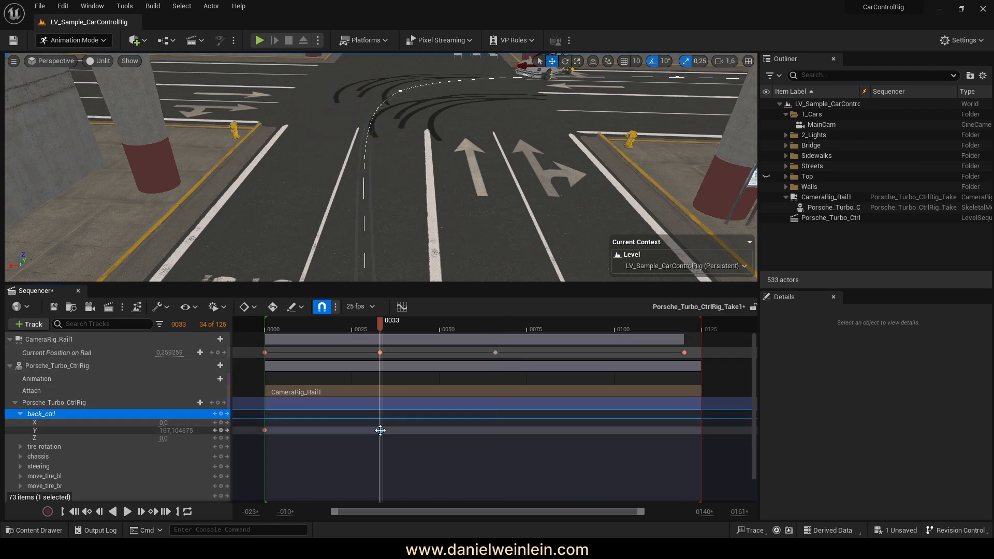
{"action": "left_click_drag", "start_coordinate": [381, 430], "coordinate": [419, 433]}
{"action": "left_click_drag", "start_coordinate": [455, 428], "coordinate": [495, 430]}
Key back_ctrl Y at -50 on frame 75 to counter-swing the car's rear.
{"action": "right_click_drag", "start_coordinate": [381, 172], "coordinate": [447, 82]}
{"action": "key", "text": "s"}
{"action": "right_click_drag", "start_coordinate": [381, 172], "coordinate": [382, 159]}
{"action": "left_click_drag", "start_coordinate": [496, 325], "coordinate": [529, 325]}
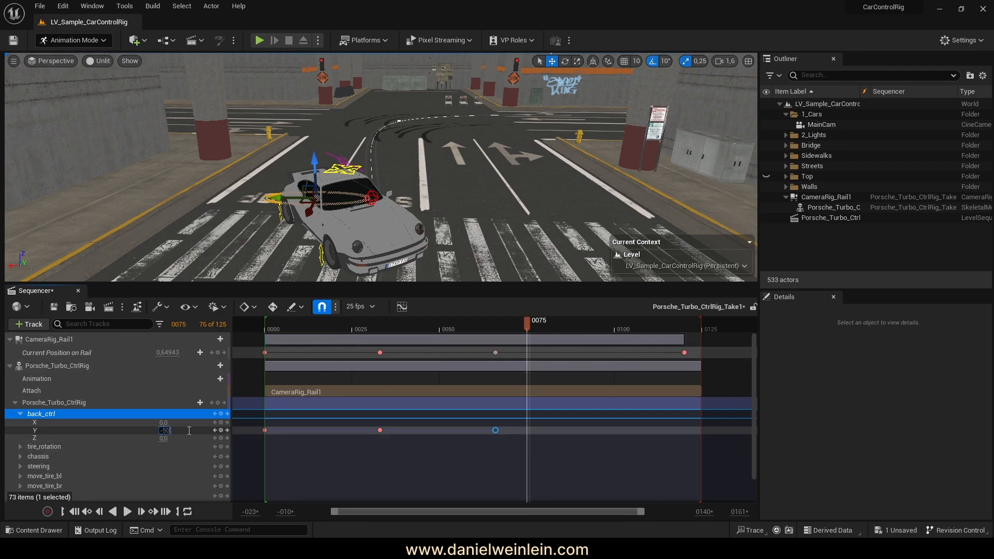
{"action": "key", "text": "Return"}
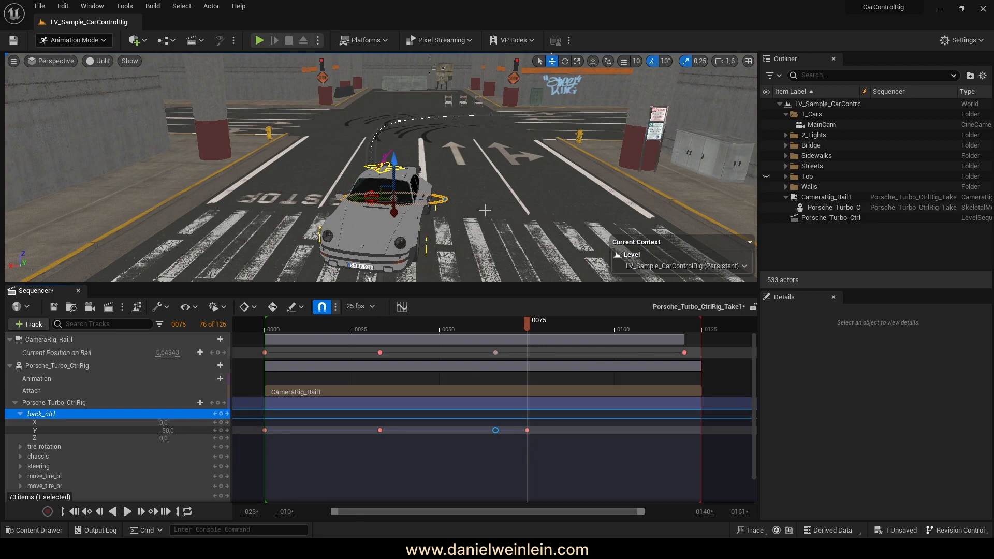
{"action": "right_click_drag", "start_coordinate": [485, 210], "coordinate": [486, 170]}
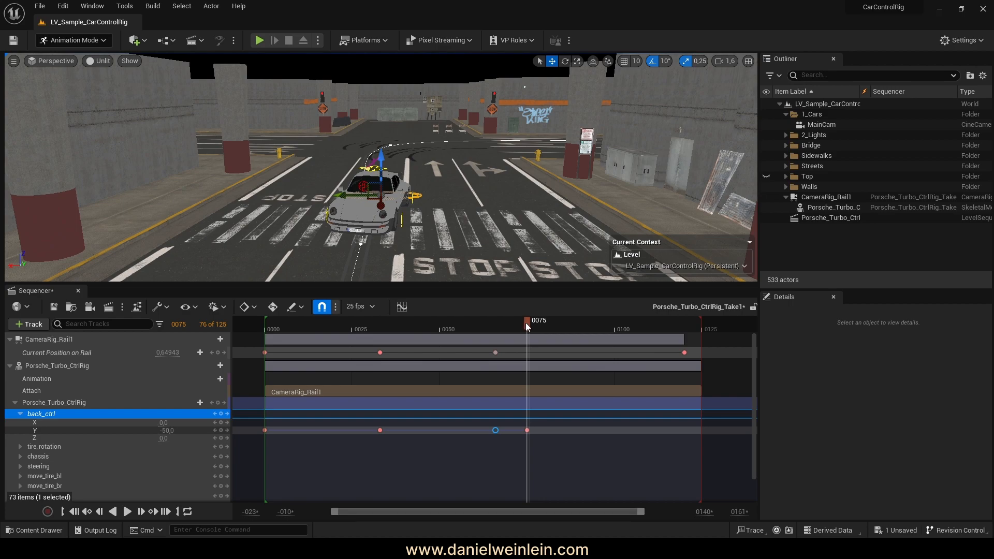
Key back_ctrl Y at 0 on frame 85 to straighten the car.
{"action": "left_click_drag", "start_coordinate": [528, 324], "coordinate": [564, 328]}
{"action": "key", "text": "s"}
{"action": "right_click_drag", "start_coordinate": [319, 166], "coordinate": [325, 174]}
{"action": "key", "text": "w"}
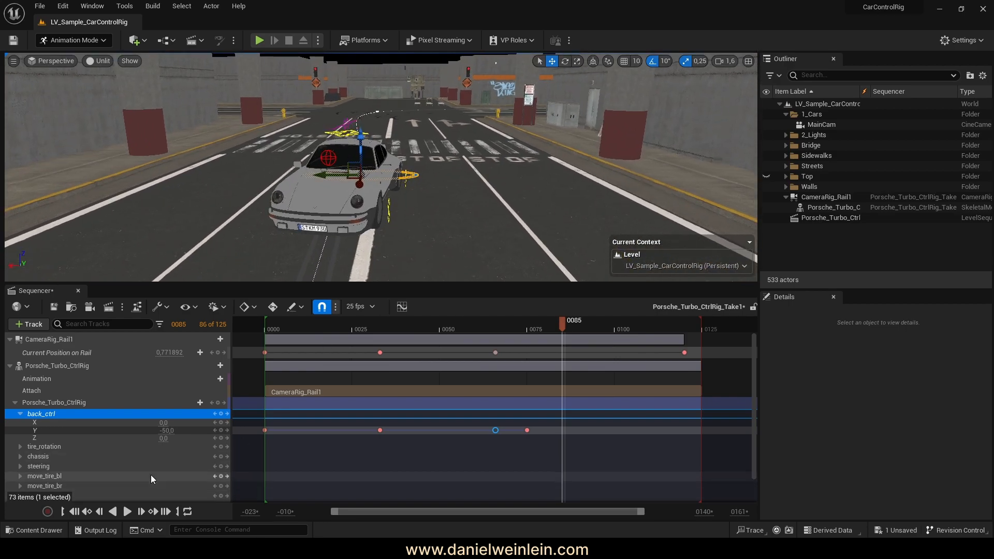
{"action": "left_click", "coordinate": [167, 430]}
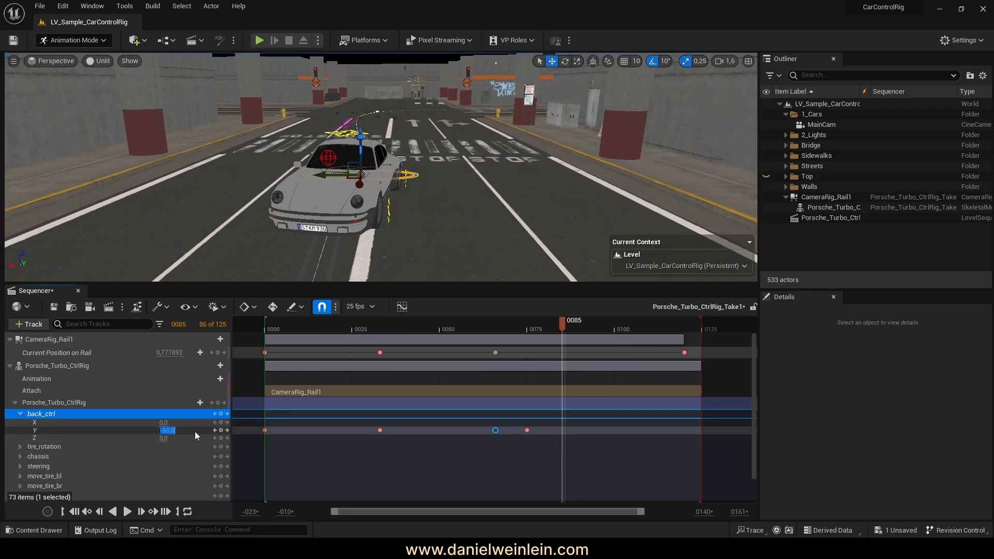
{"action": "type", "text": "0"}
{"action": "key", "text": "Return"}
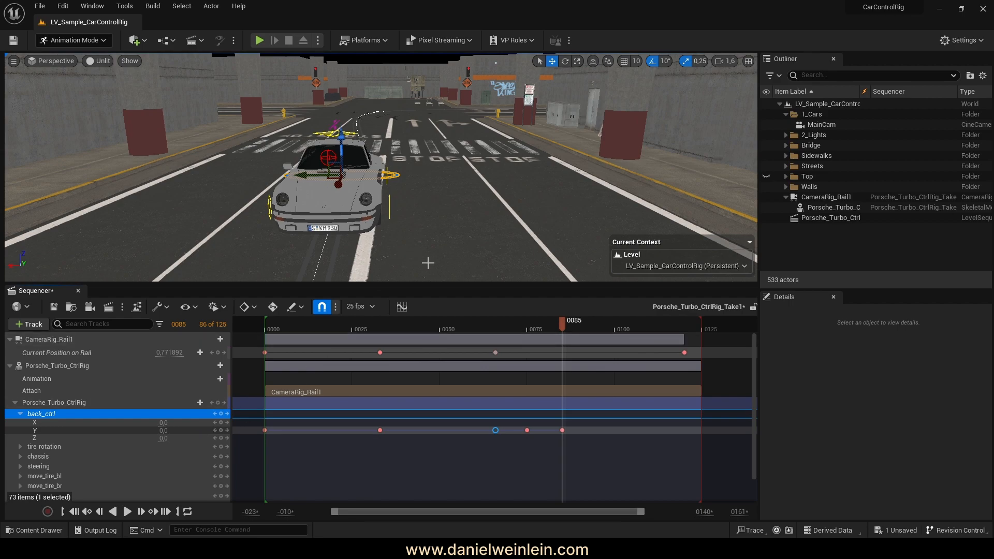
Play the sequence to check the car's drift through the intersection, keying all back_ctrl channels around frame 76.
{"action": "key", "text": "w"}
{"action": "right_click_drag", "start_coordinate": [285, 157], "coordinate": [285, 176]}
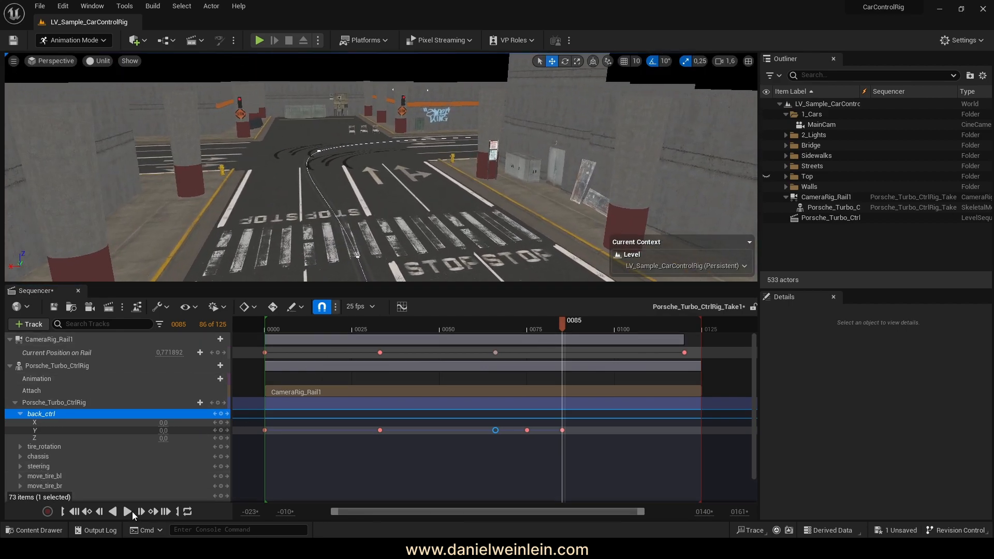
{"action": "left_click", "coordinate": [128, 513]}
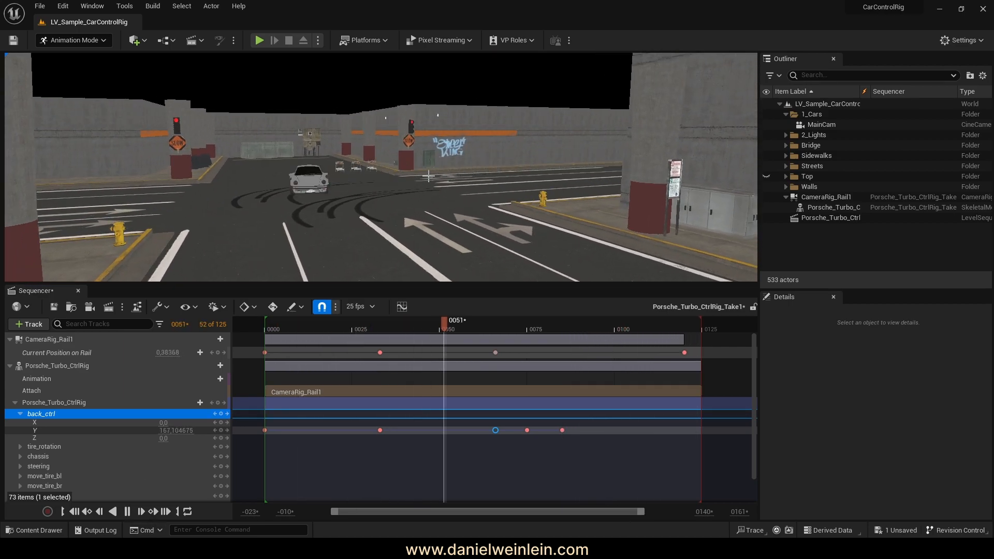
{"action": "key", "text": "s"}
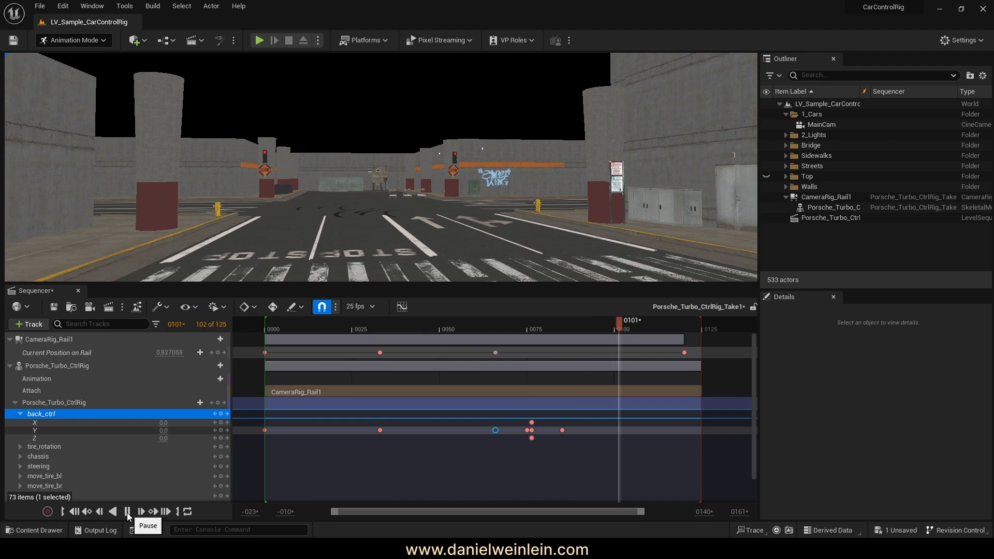
{"action": "left_click", "coordinate": [127, 511]}
Scrub to the counter-swing and delete the back_ctrl Y key at frame 75.
{"action": "left_click_drag", "start_coordinate": [414, 332], "coordinate": [513, 330]}
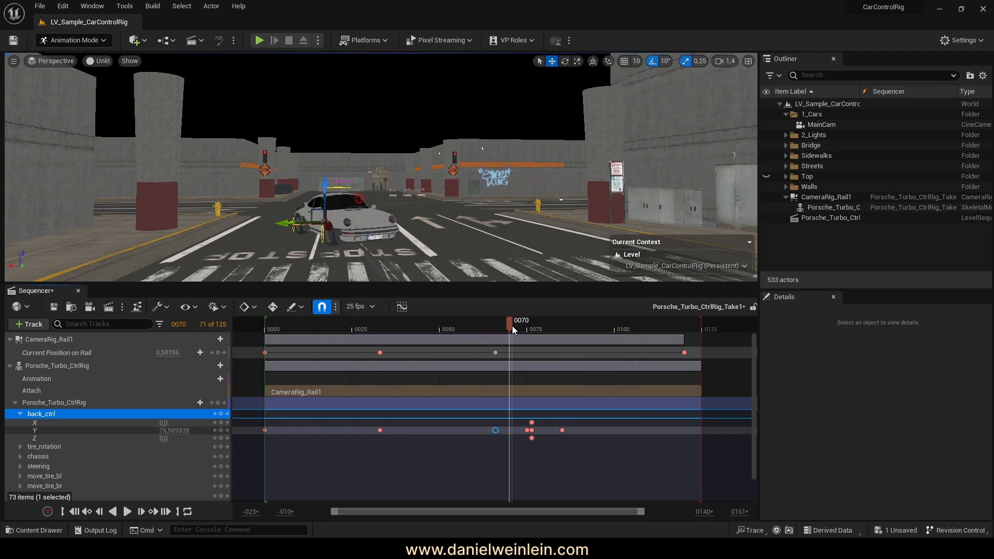
{"action": "left_click", "coordinate": [526, 430]}
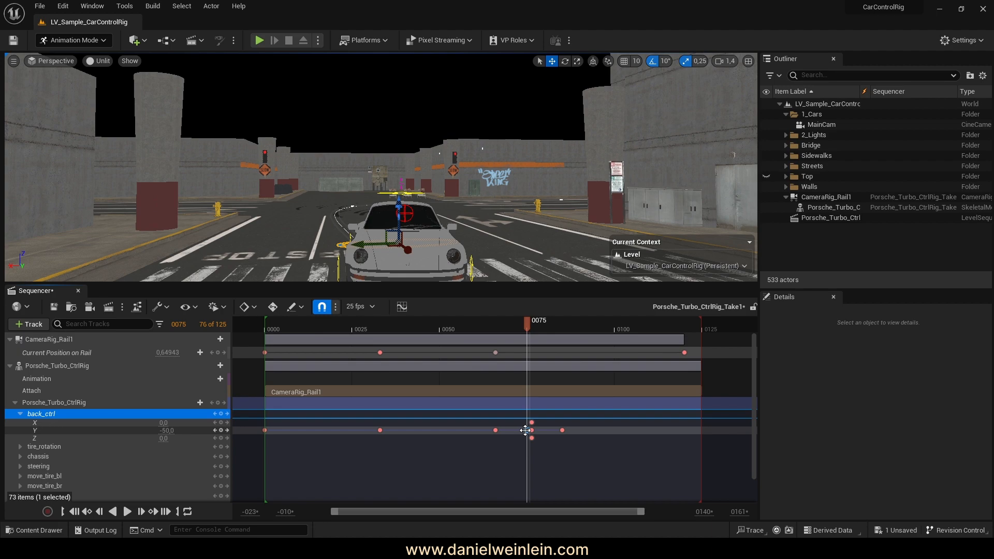
{"action": "key", "text": "Delete"}
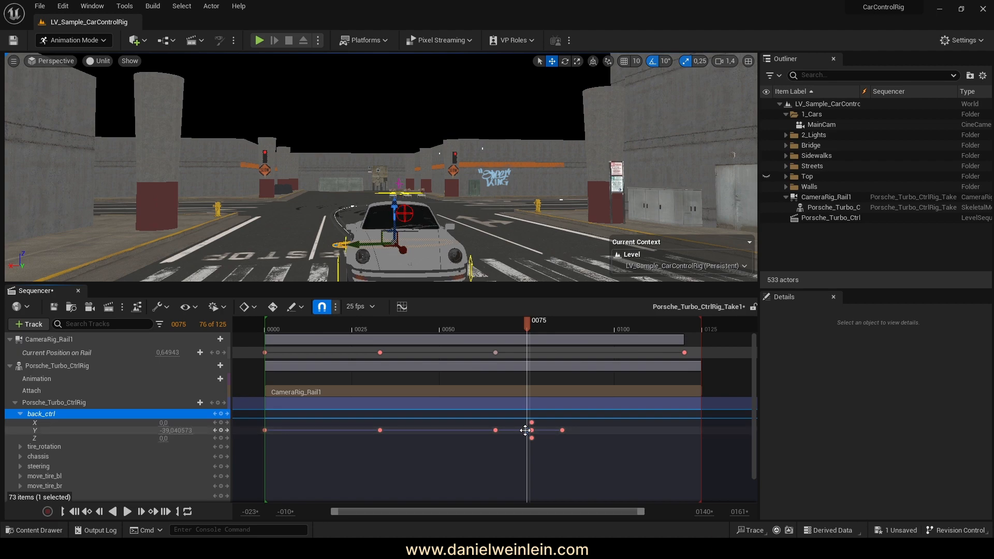
Delete the back_ctrl X and Z keys near frame 76 and return the playhead to frame 0.
{"action": "left_click", "coordinate": [534, 328]}
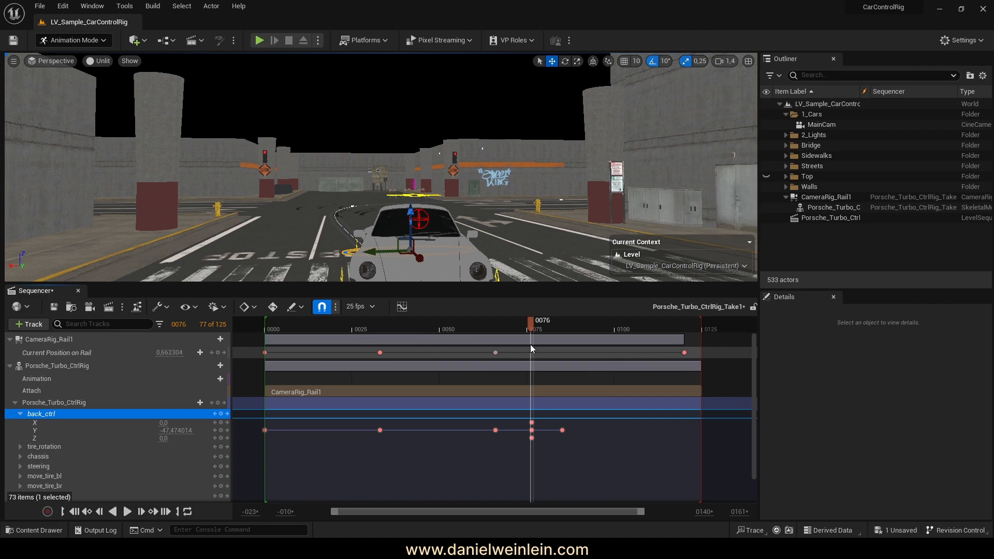
{"action": "left_click", "coordinate": [533, 440]}
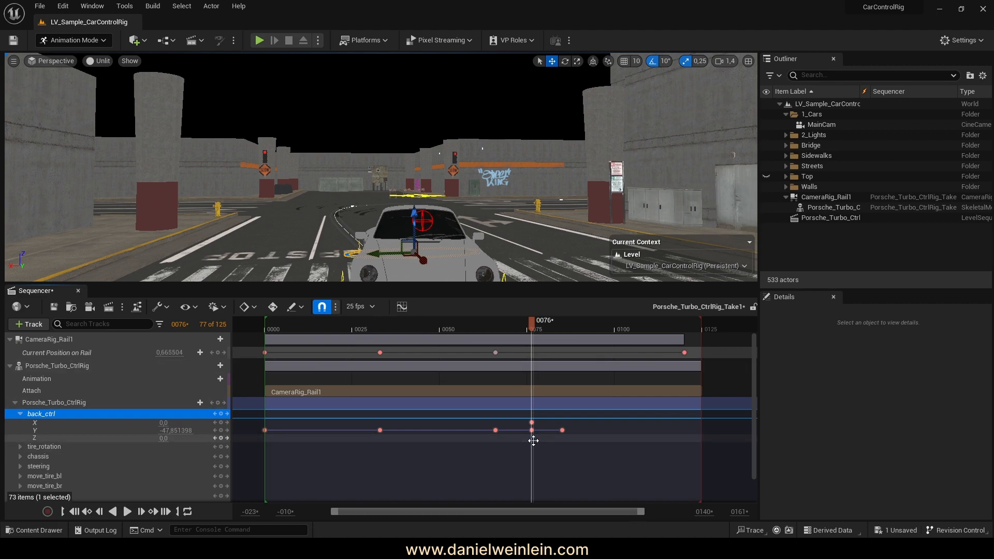
{"action": "left_click", "coordinate": [532, 423]}
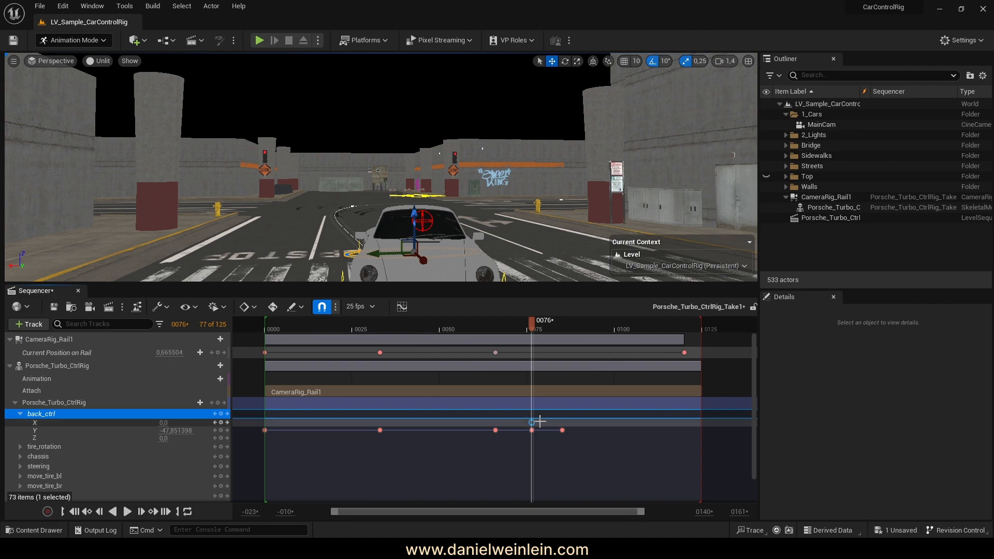
{"action": "left_click", "coordinate": [541, 324]}
{"action": "left_click_drag", "start_coordinate": [541, 325], "coordinate": [272, 344]}
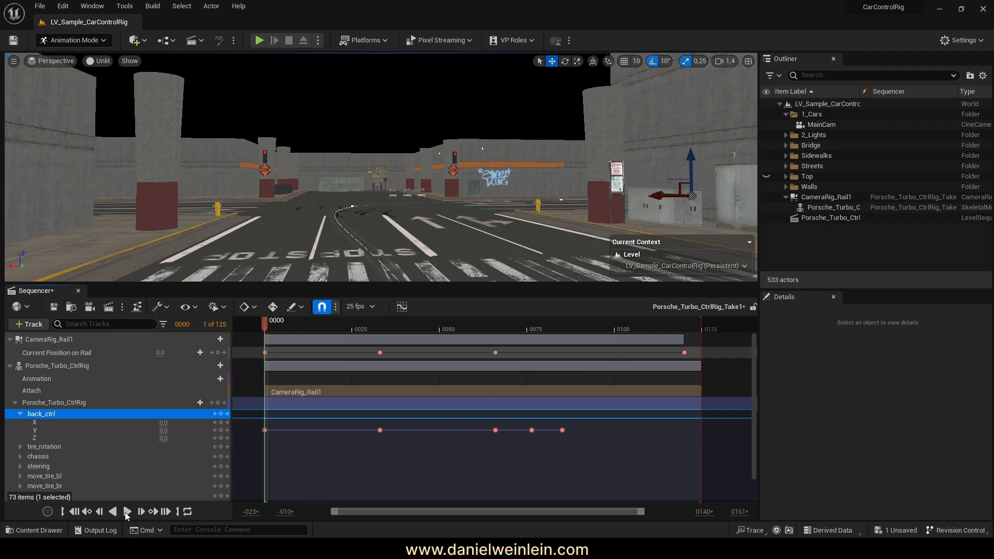
Play the drift, set back_ctrl Y at frame 33 to about 290.46, and replay the sequence.
{"action": "left_click", "coordinate": [127, 512]}
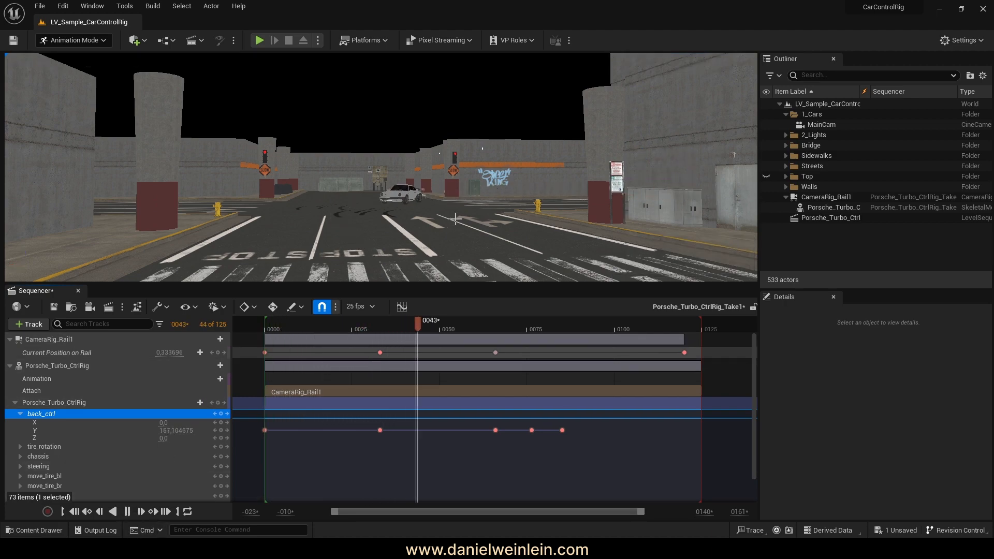
{"action": "left_click_drag", "start_coordinate": [322, 325], "coordinate": [383, 327]}
{"action": "right_click_drag", "start_coordinate": [475, 174], "coordinate": [466, 180]}
{"action": "key", "text": "w"}
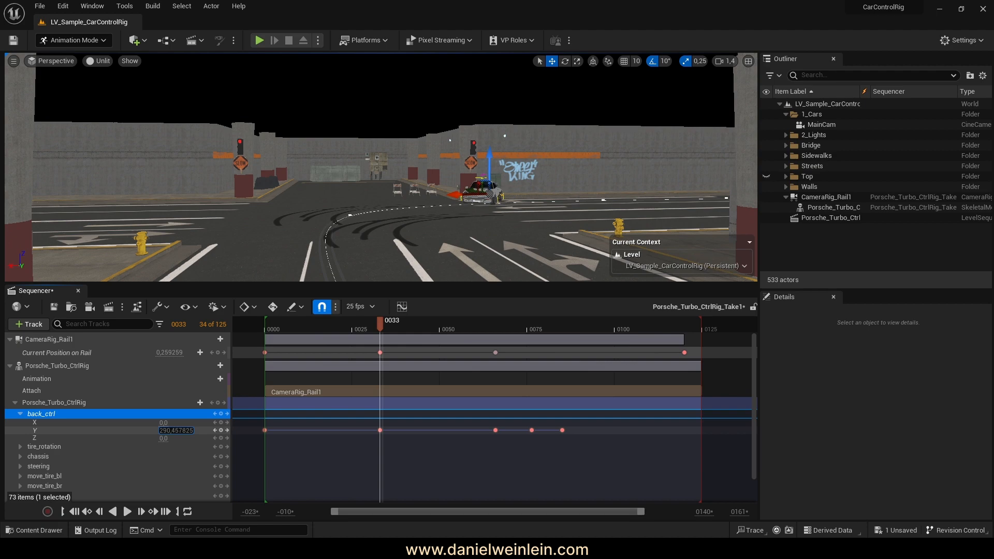
{"action": "right_click_drag", "start_coordinate": [461, 188], "coordinate": [450, 189]}
{"action": "left_click", "coordinate": [127, 512]}
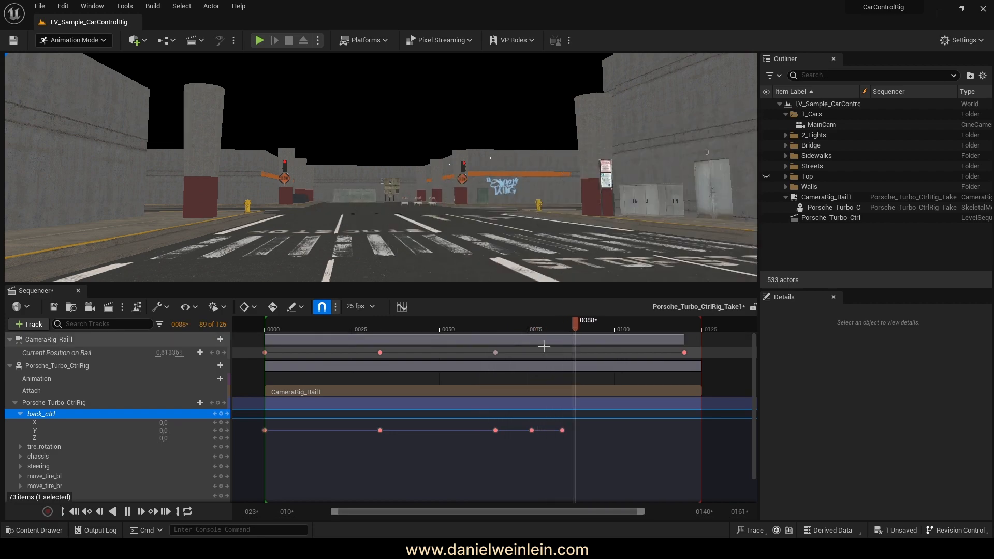
Move the rail position key from frame 66 to 62 and shift the last three back_ctrl Y keys four frames earlier.
{"action": "left_click", "coordinate": [496, 352]}
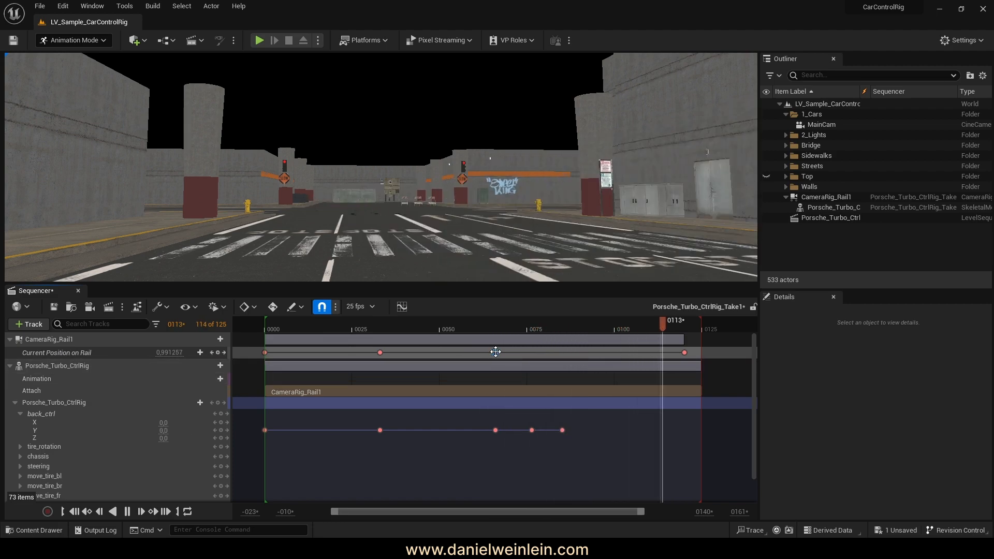
{"action": "left_click_drag", "start_coordinate": [486, 354], "coordinate": [472, 352]}
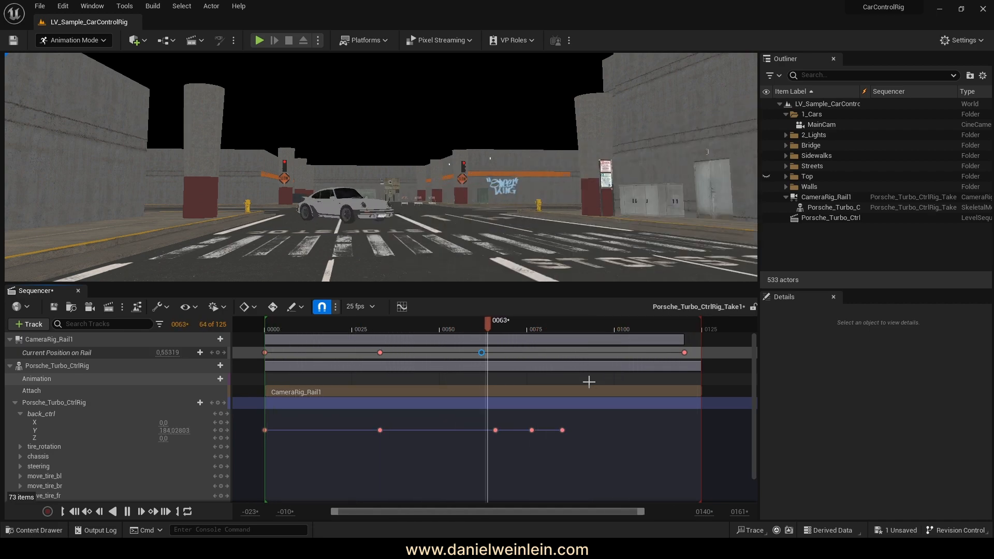
{"action": "left_click_drag", "start_coordinate": [600, 451], "coordinate": [489, 431]}
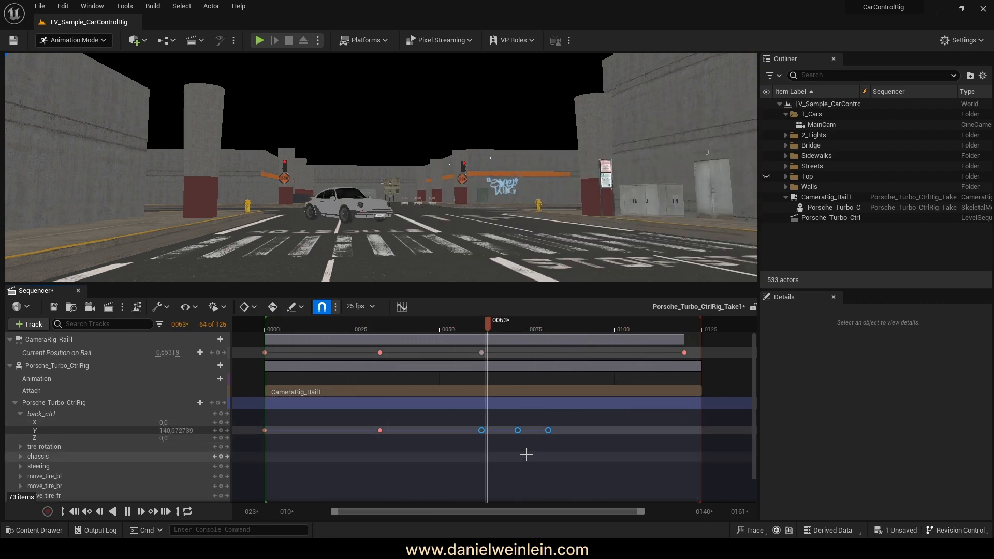
{"action": "left_click", "coordinate": [586, 431]}
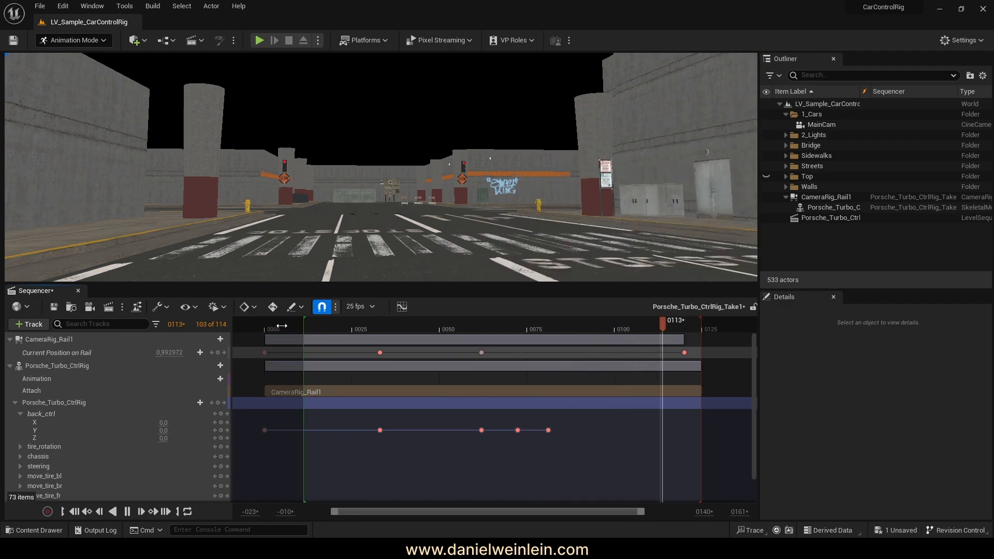
Set back_ctrl Y to about 445.56 at frame 33 and about 118.54 at frame 62.
{"action": "left_click_drag", "start_coordinate": [308, 326], "coordinate": [391, 336]}
{"action": "key", "text": "Left"}
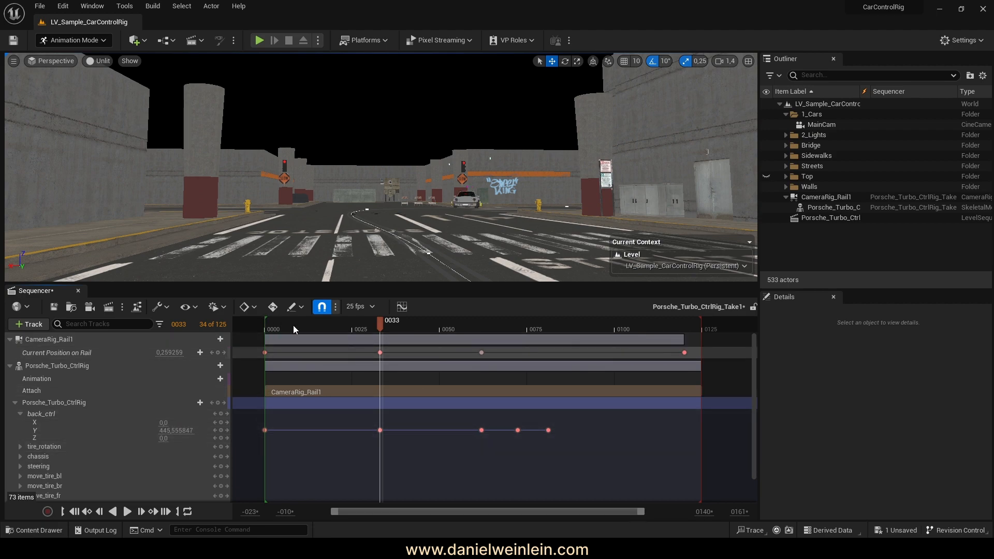
{"action": "left_click_drag", "start_coordinate": [432, 334], "coordinate": [485, 347]}
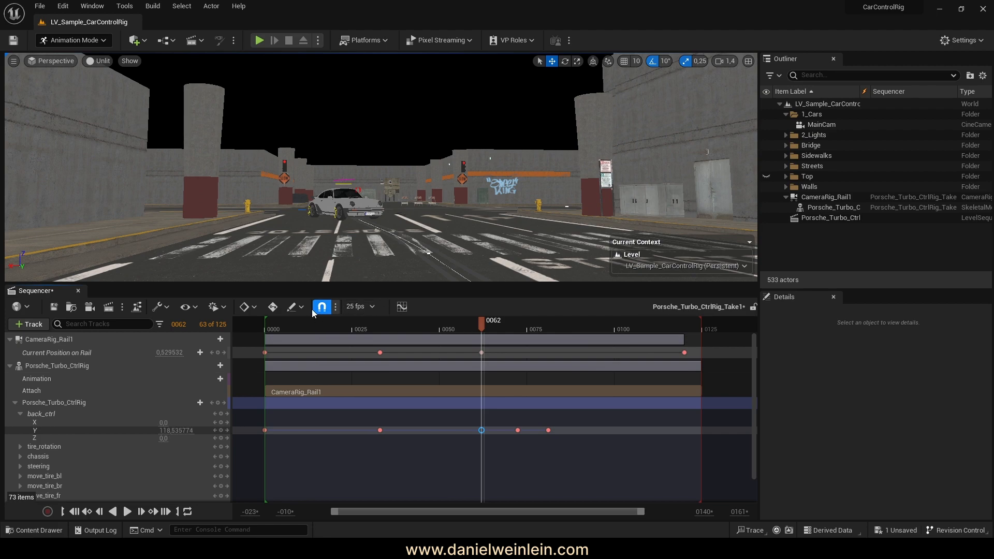
Play the sequence from frame 0 and shift the last two back_ctrl Y keys one frame later, the first to frame 73.
{"action": "left_click", "coordinate": [267, 329]}
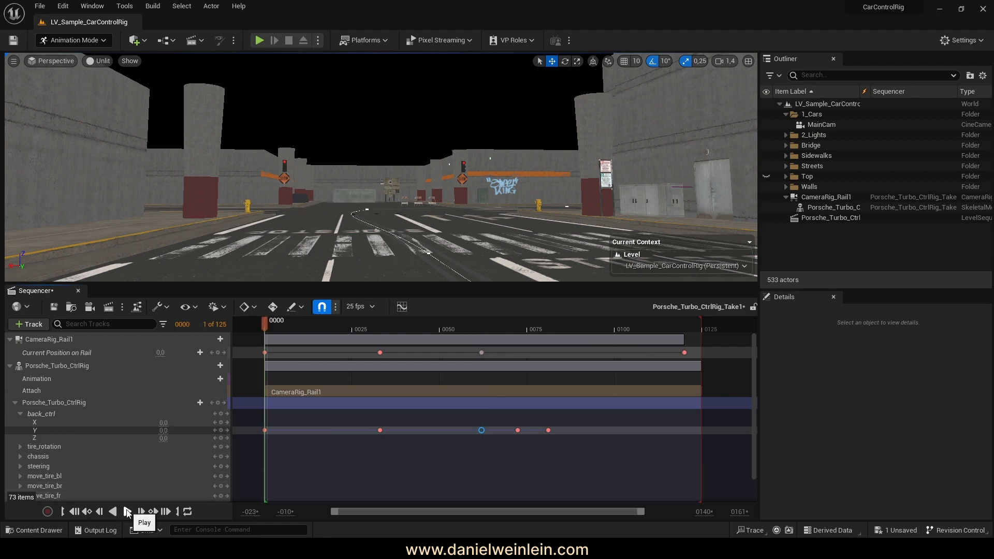
{"action": "left_click", "coordinate": [127, 512]}
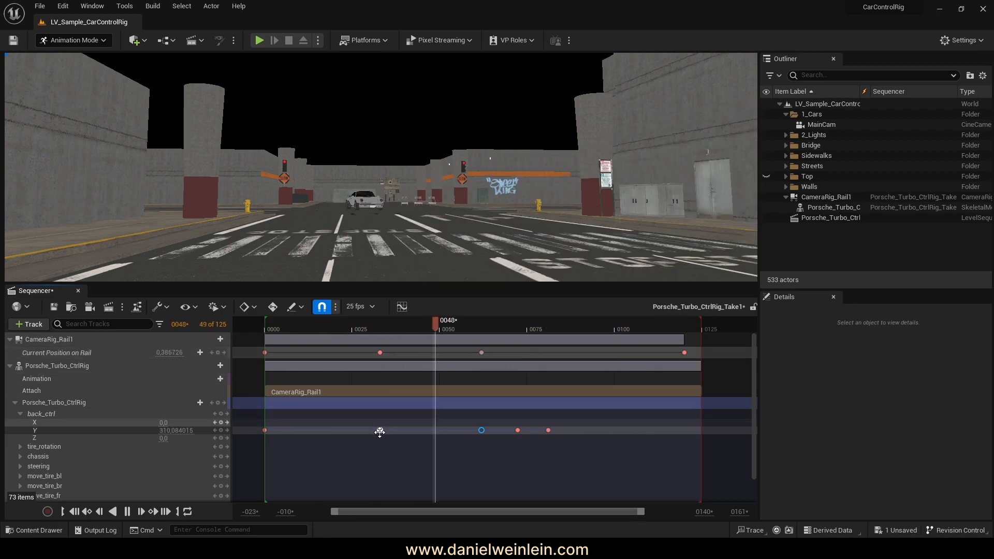
{"action": "left_click", "coordinate": [550, 448]}
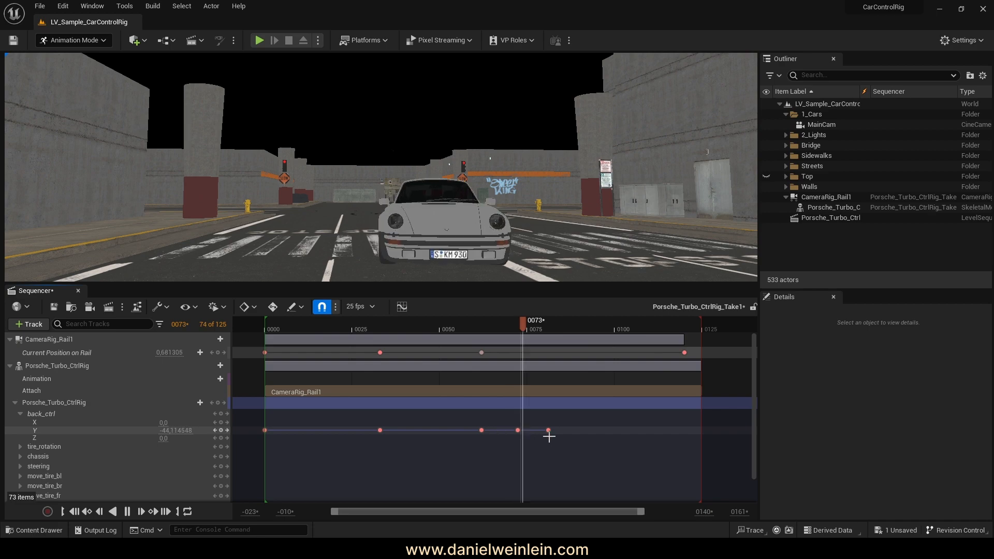
{"action": "left_click_drag", "start_coordinate": [594, 451], "coordinate": [500, 429]}
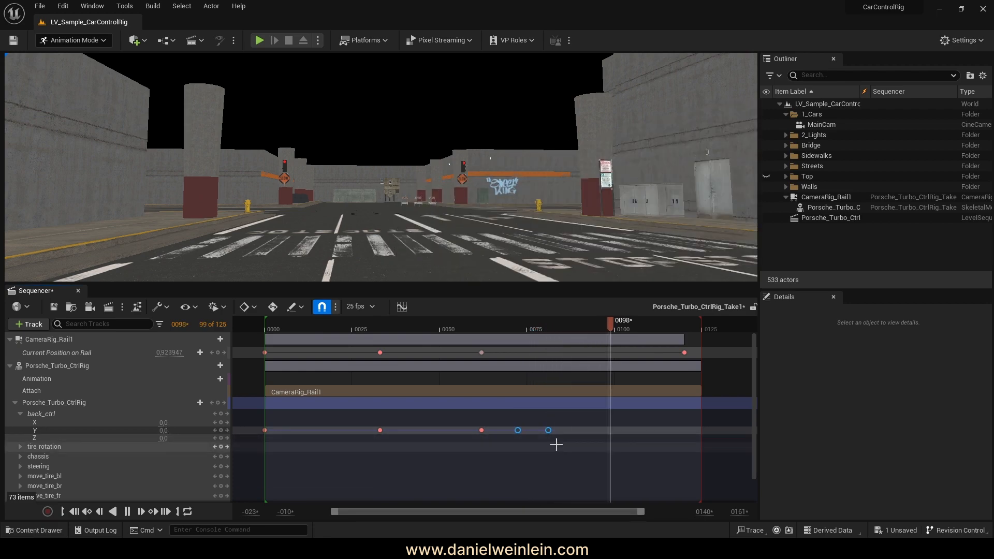
{"action": "left_click_drag", "start_coordinate": [558, 445], "coordinate": [521, 430]}
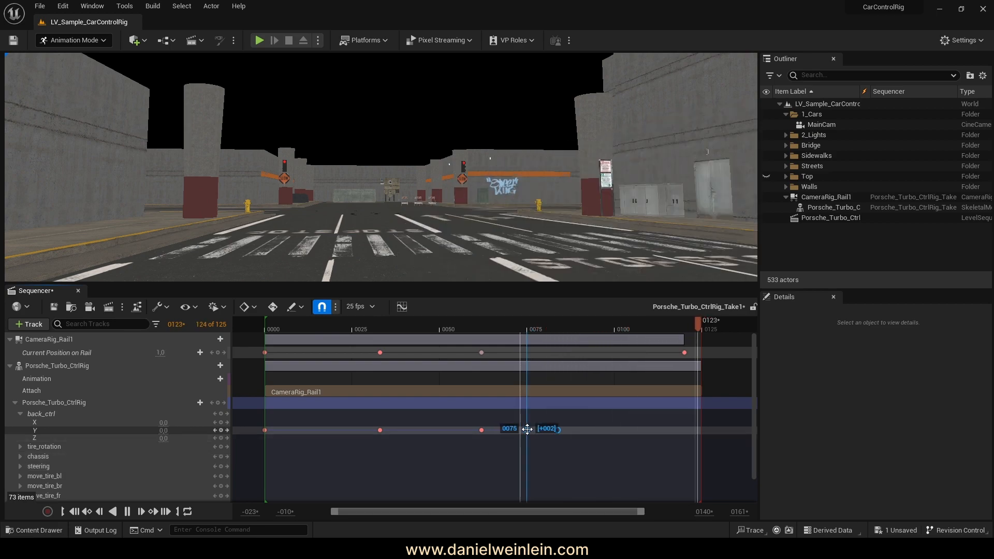
{"action": "left_click_drag", "start_coordinate": [527, 429], "coordinate": [527, 429]}
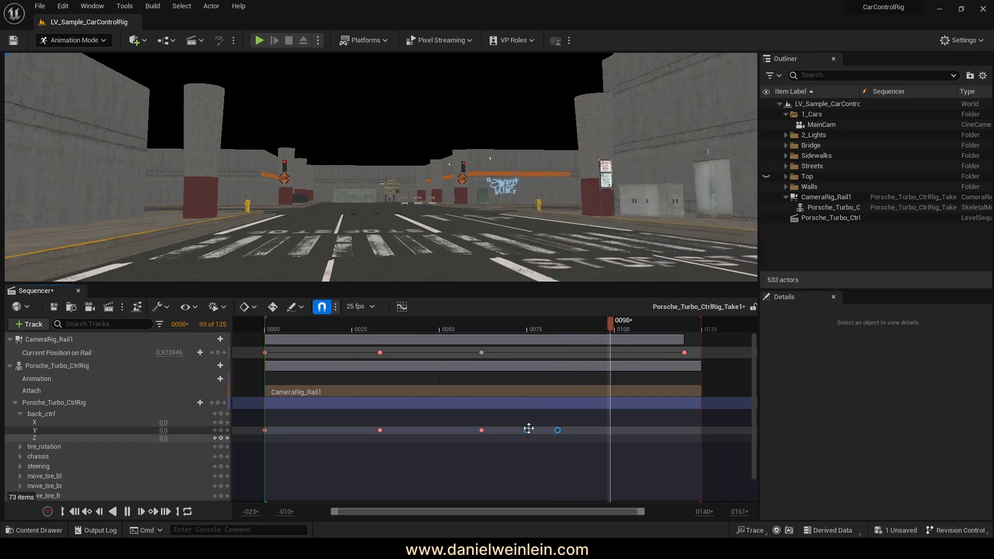
{"action": "left_click_drag", "start_coordinate": [527, 431], "coordinate": [525, 430]}
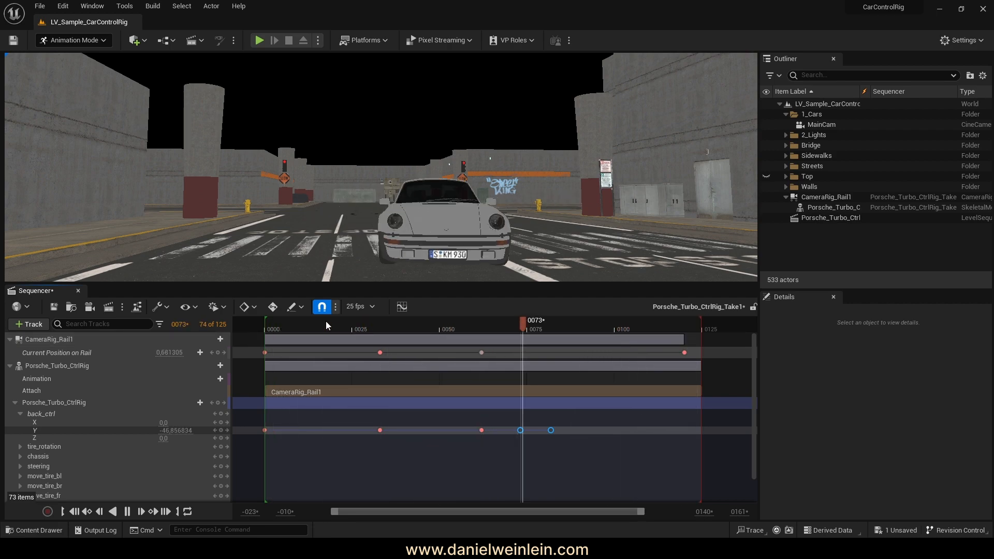
Set back_ctrl Y at frame 62 to about 179.55, scrub between frames 33 and 50, and replay the drift.
{"action": "left_click_drag", "start_coordinate": [428, 331], "coordinate": [482, 331]}
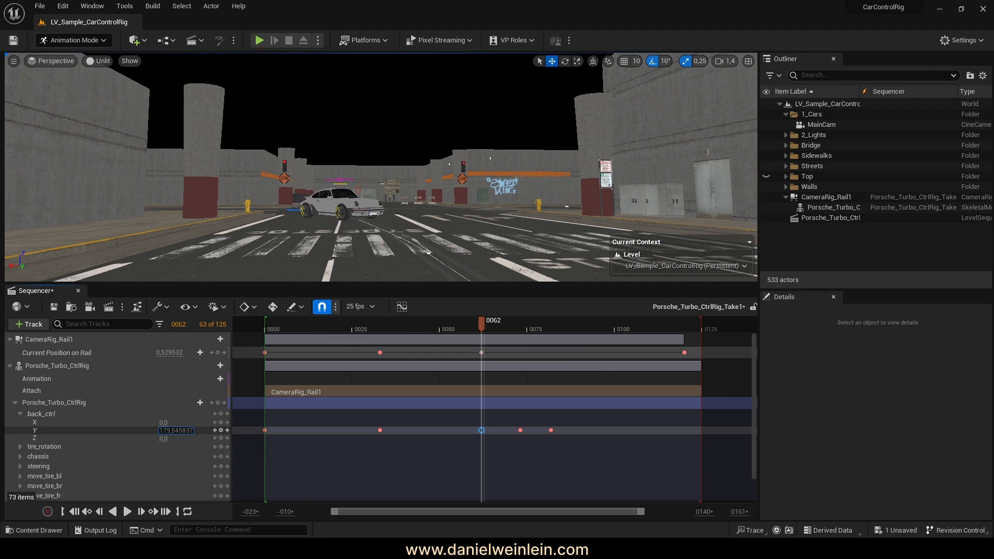
{"action": "left_click", "coordinate": [447, 464]}
{"action": "left_click_drag", "start_coordinate": [328, 323], "coordinate": [385, 329]}
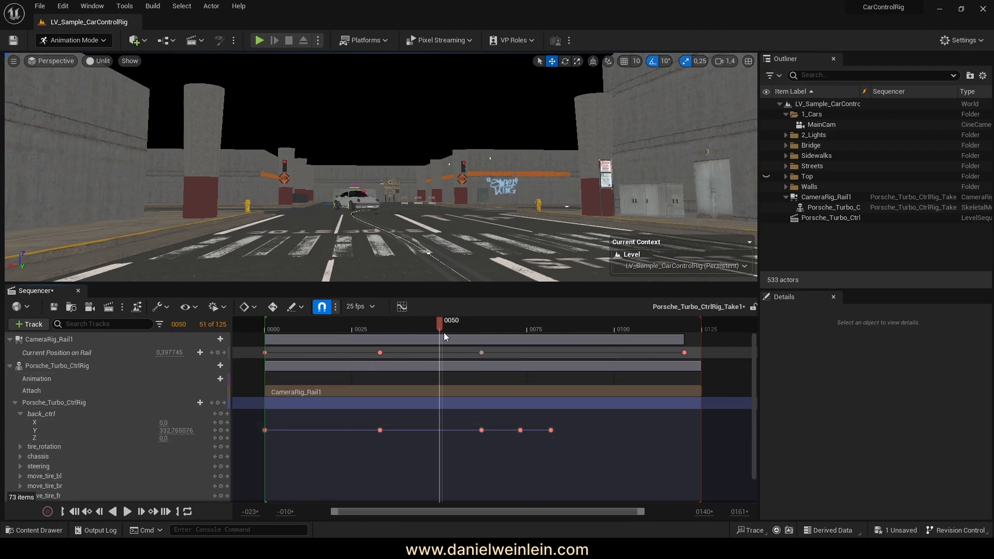
{"action": "left_click_drag", "start_coordinate": [444, 337], "coordinate": [386, 348]}
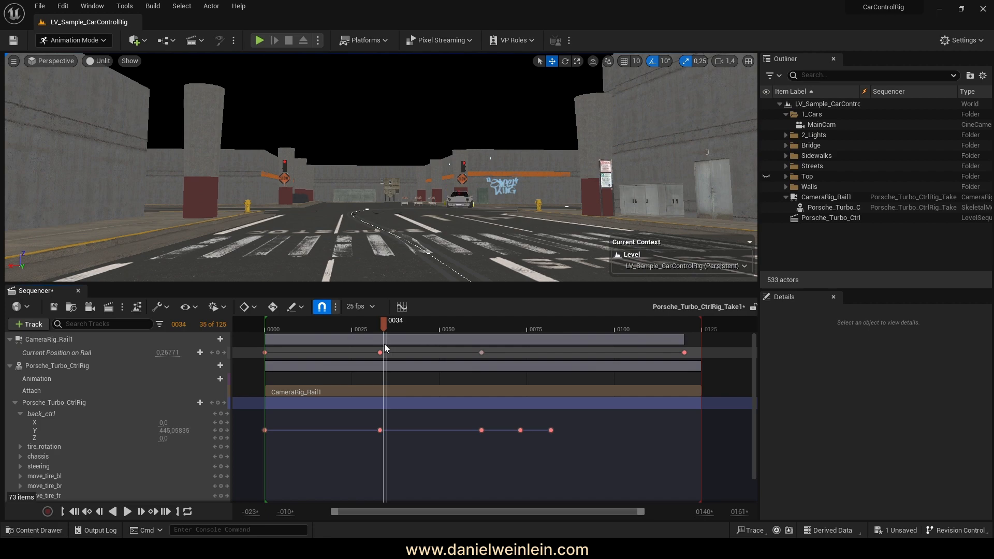
{"action": "left_click", "coordinate": [127, 511]}
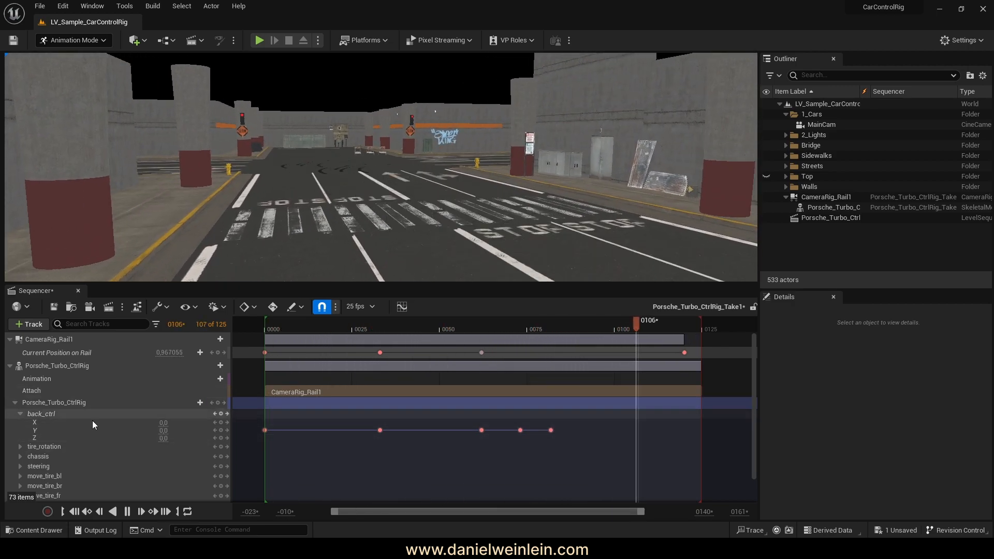
Collapse the back_ctrl channels, select the car's steering control, and key its Z channel at 0 on frame 0.
{"action": "left_click", "coordinate": [15, 403]}
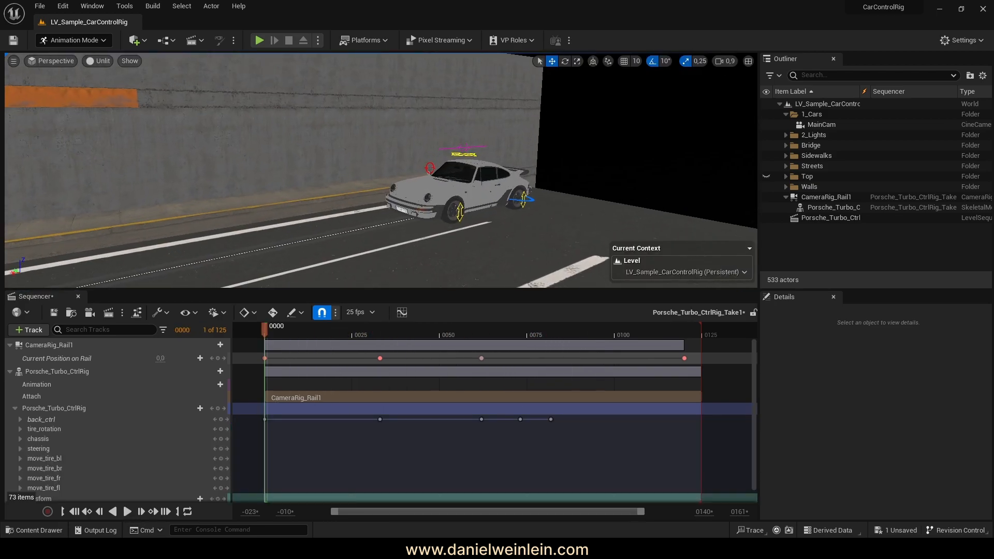
{"action": "right_click_drag", "start_coordinate": [414, 171], "coordinate": [321, 204]}
{"action": "right_click_drag", "start_coordinate": [444, 194], "coordinate": [446, 195]}
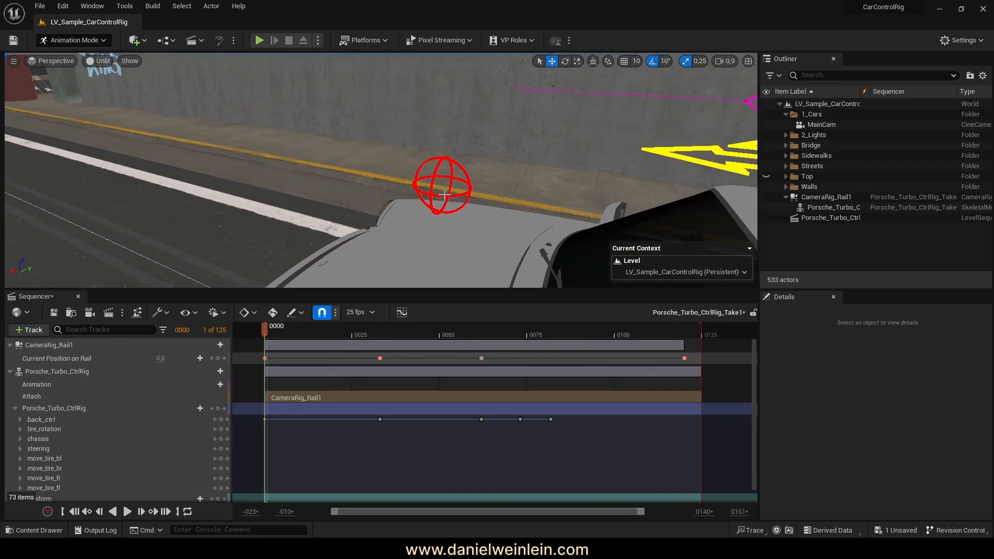
{"action": "left_click", "coordinate": [431, 194]}
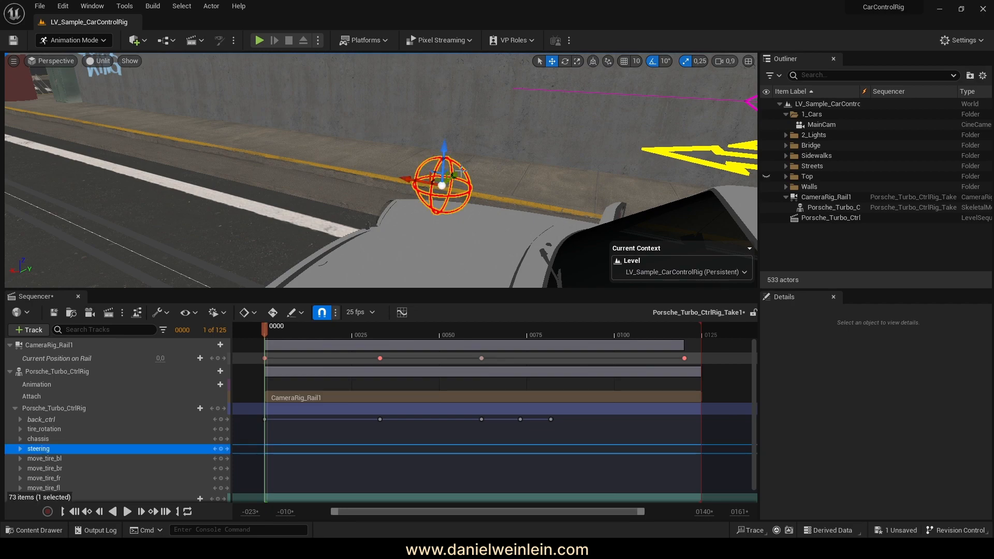
{"action": "left_click", "coordinate": [565, 61]}
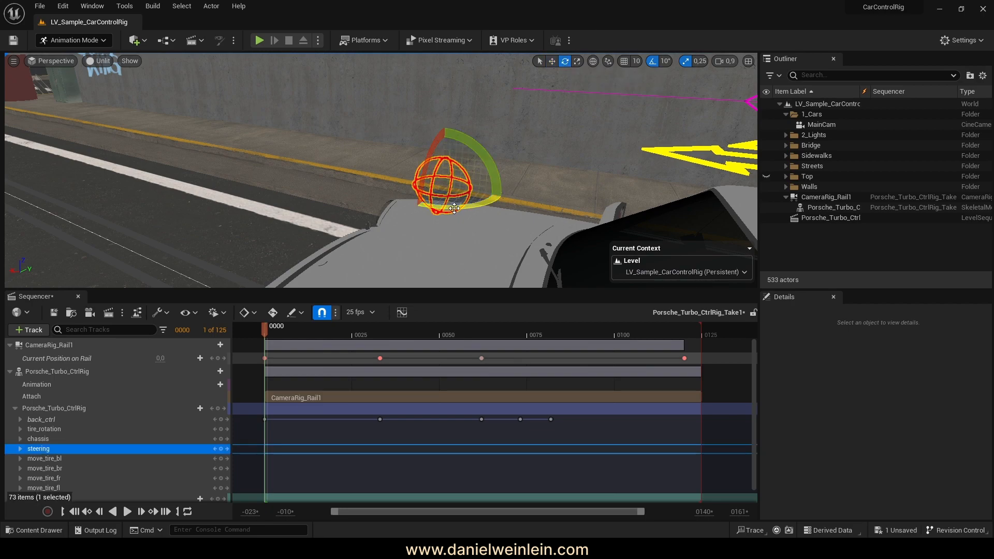
{"action": "left_click", "coordinate": [552, 62]}
{"action": "right_click_drag", "start_coordinate": [299, 219], "coordinate": [290, 228]}
{"action": "key", "text": "s"}
{"action": "left_click", "coordinate": [21, 449]}
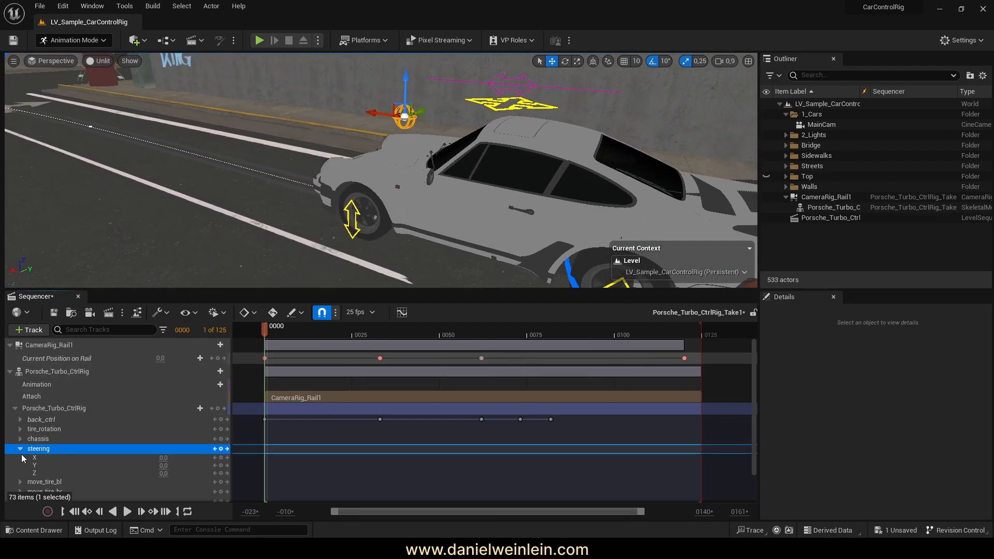
{"action": "left_click", "coordinate": [221, 473]}
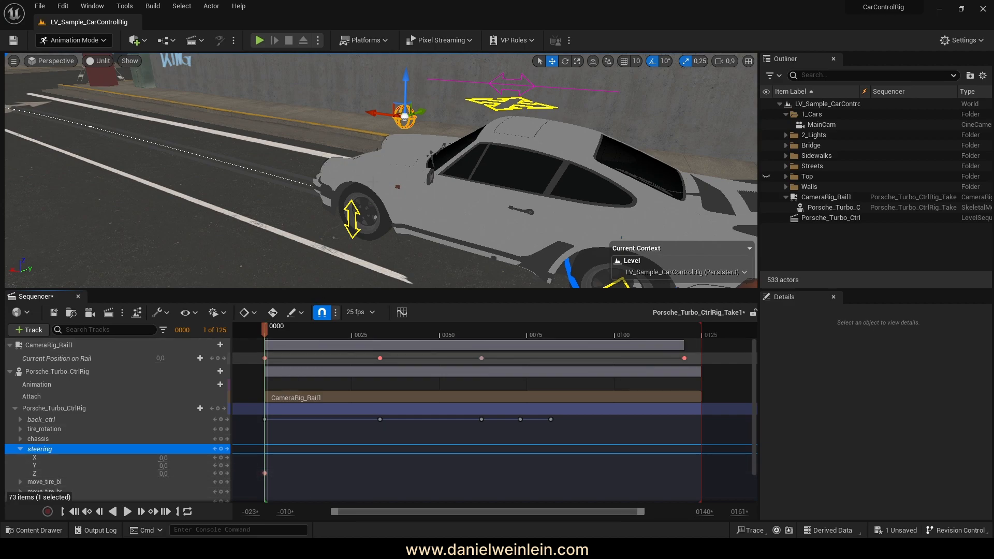
Key the steering control's Z at about -50.69 on frame 27 to turn the front wheels.
{"action": "right_click_drag", "start_coordinate": [293, 225], "coordinate": [235, 220]}
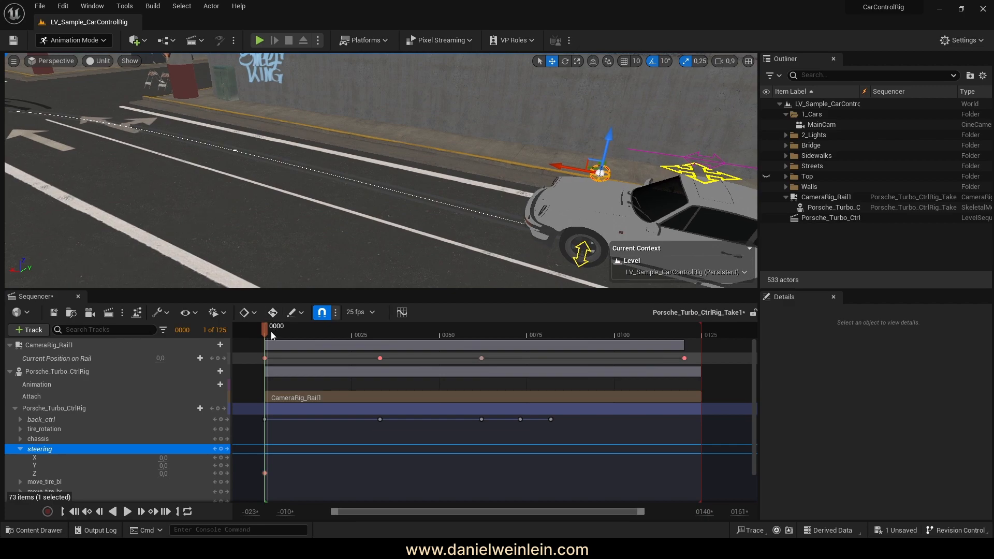
{"action": "left_click_drag", "start_coordinate": [271, 332], "coordinate": [359, 334]}
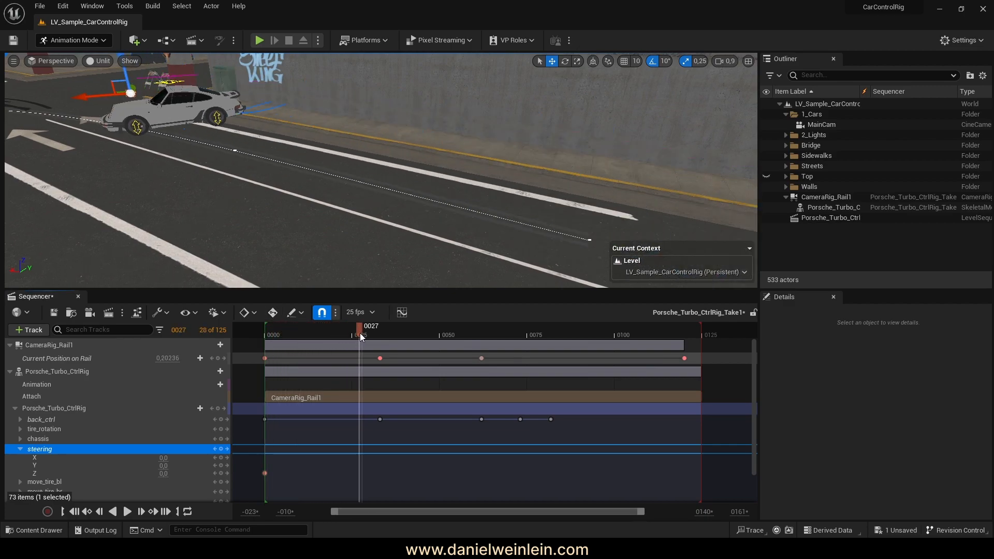
{"action": "right_click_drag", "start_coordinate": [301, 228], "coordinate": [269, 249]}
{"action": "mouse_move", "coordinate": [195, 132]}
{"action": "right_mouse_down"}
{"action": "mouse_move", "coordinate": [217, 137]}
{"action": "mouse_move", "coordinate": [196, 132]}
{"action": "right_mouse_up"}
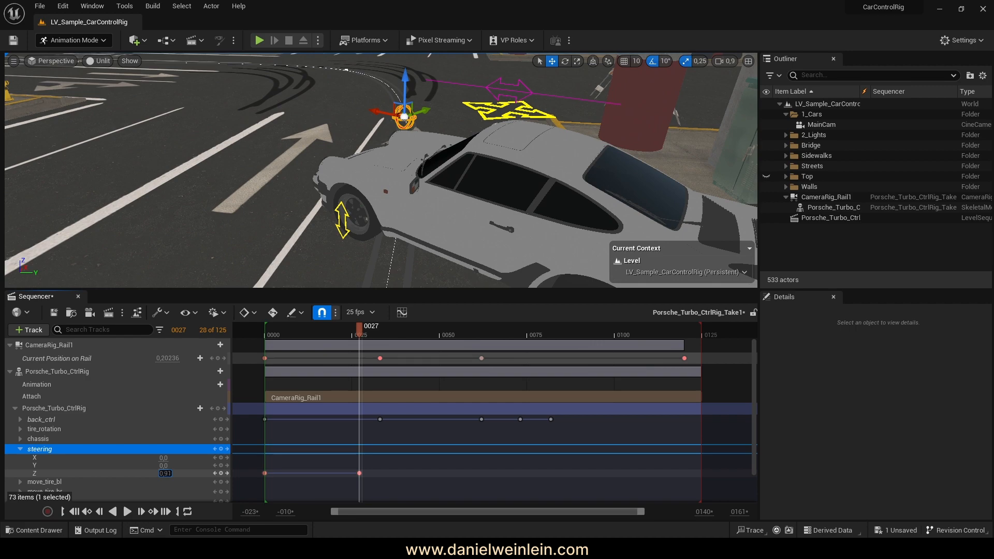
{"action": "left_click_drag", "start_coordinate": [165, 473], "coordinate": [154, 474]}
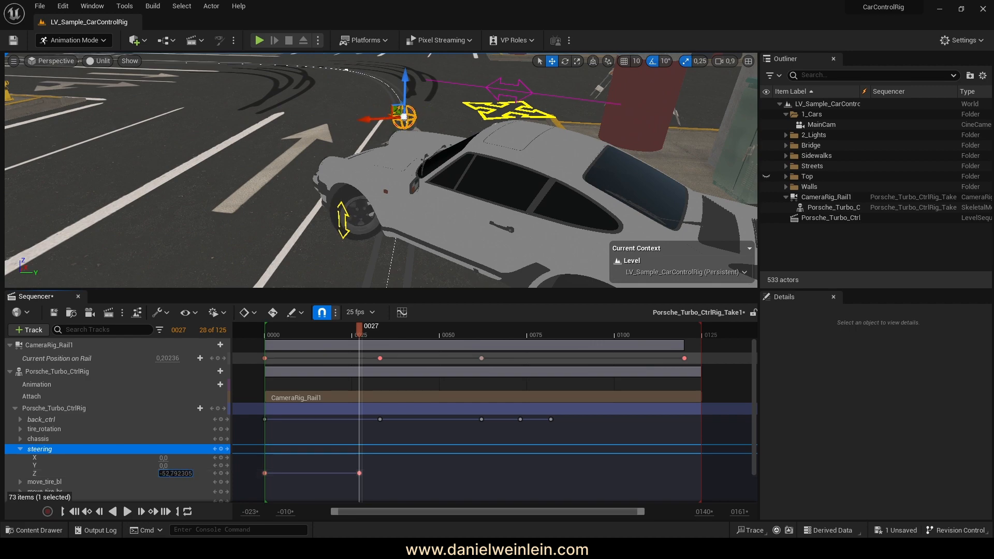
{"action": "left_click_drag", "start_coordinate": [164, 473], "coordinate": [166, 473]}
Duplicate the steering Z key from frame 27 to frame 62 to hold the wheel angle through the drift.
{"action": "right_click_drag", "start_coordinate": [435, 125], "coordinate": [507, 139]}
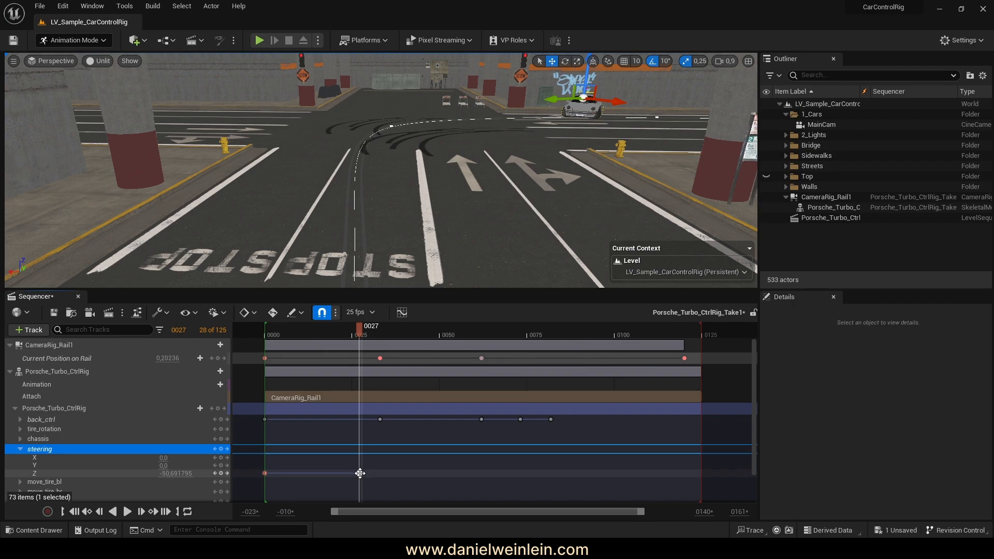
{"action": "left_click_drag", "start_coordinate": [360, 474], "coordinate": [492, 475], "text": "alt"}
{"action": "right_click_drag", "start_coordinate": [333, 191], "coordinate": [346, 192]}
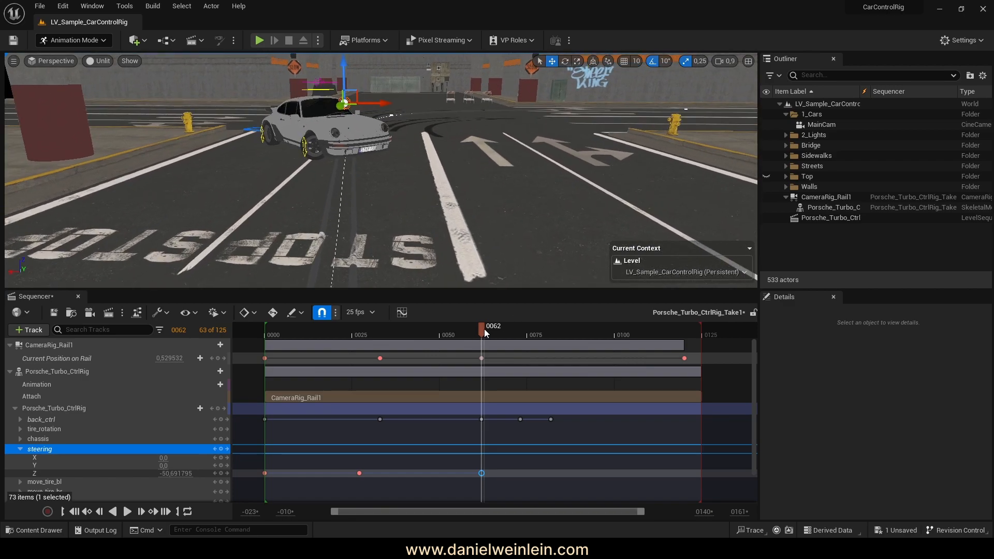
Key the steering control's Z at about 25.68 on frame 69 to turn the front wheels the opposite way.
{"action": "left_click_drag", "start_coordinate": [483, 328], "coordinate": [507, 332]}
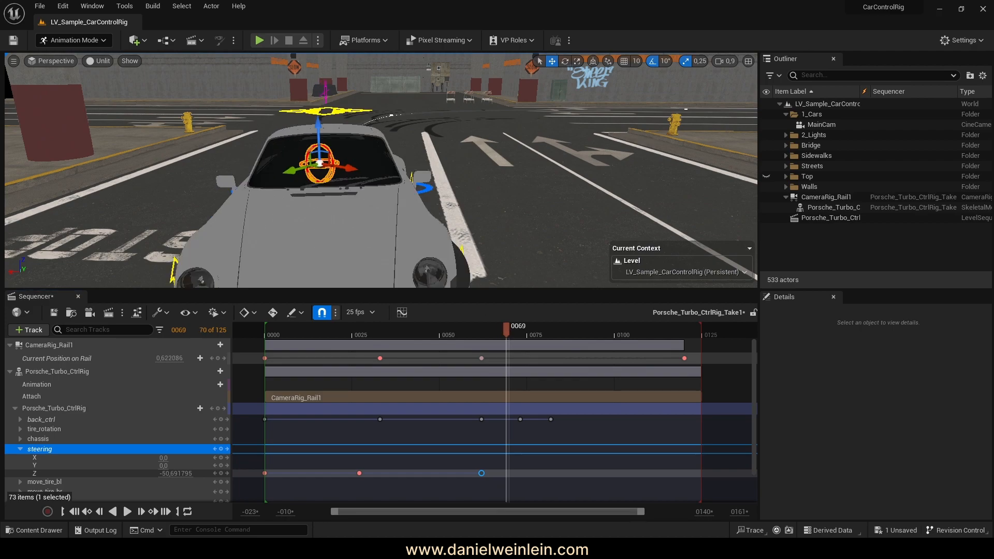
{"action": "right_click_drag", "start_coordinate": [379, 177], "coordinate": [398, 205]}
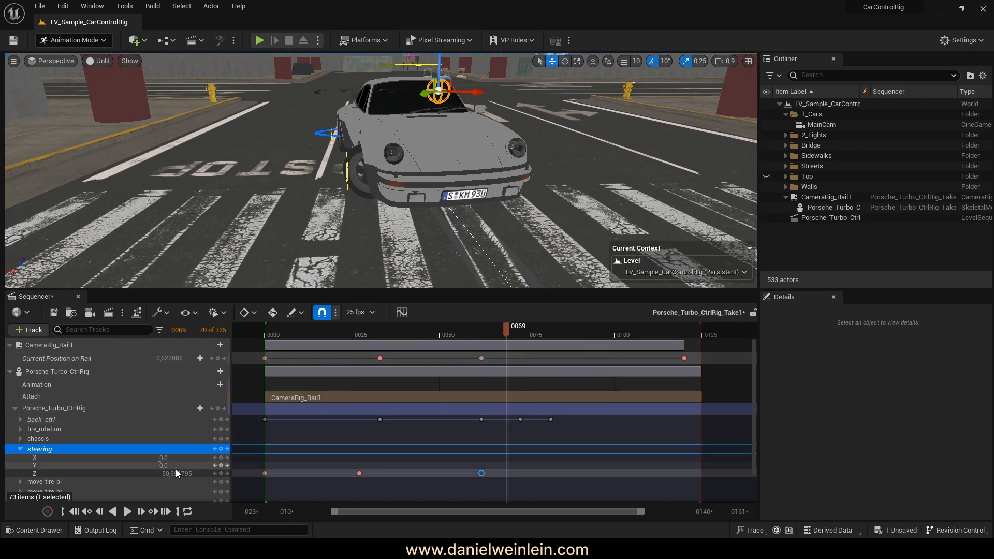
{"action": "left_click_drag", "start_coordinate": [177, 473], "coordinate": [186, 473]}
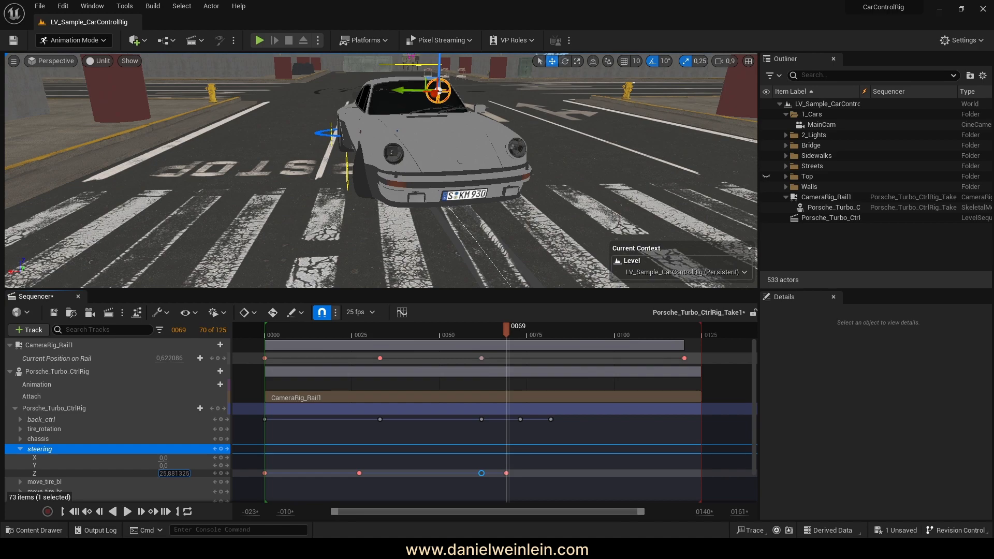
Key the steering control's Z at 0 on frame 80 to straighten the front wheels after the drift.
{"action": "right_click_drag", "start_coordinate": [466, 186], "coordinate": [504, 197]}
{"action": "left_click_drag", "start_coordinate": [508, 328], "coordinate": [542, 330]}
{"action": "right_click_drag", "start_coordinate": [482, 207], "coordinate": [475, 197]}
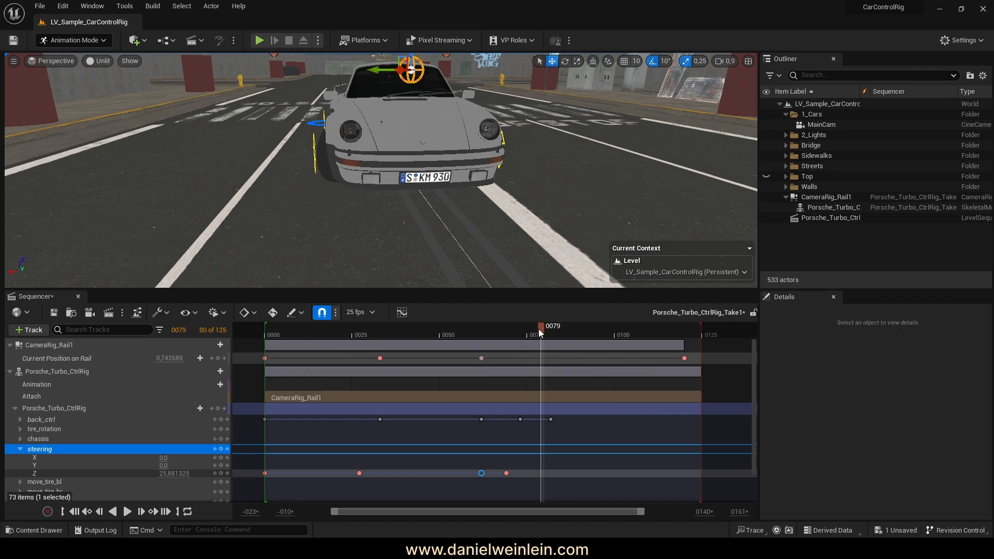
{"action": "left_click_drag", "start_coordinate": [542, 331], "coordinate": [545, 330]}
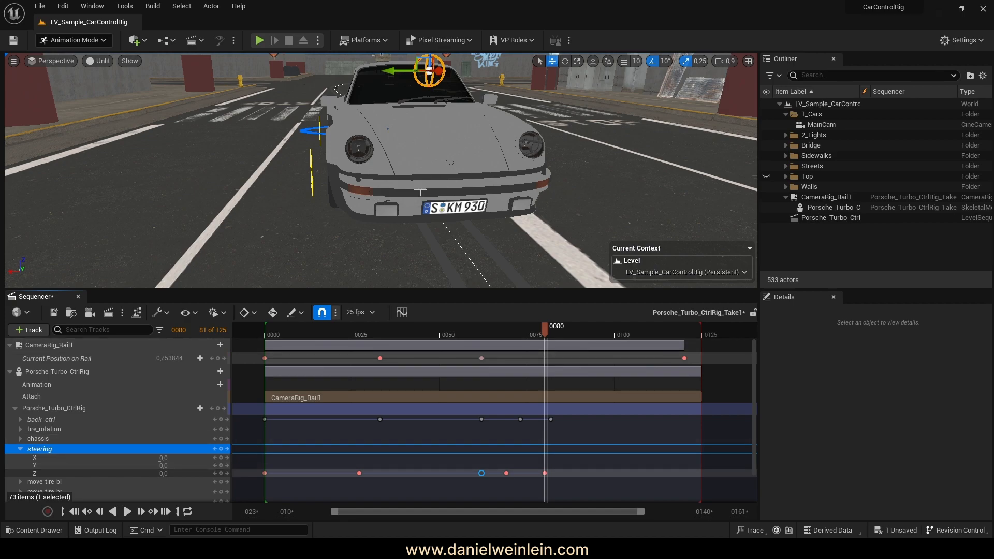
Play back the sequence and examine the timing of the front-wheel steering as the car drifts through the intersection.
{"action": "right_click_drag", "start_coordinate": [383, 287], "coordinate": [414, 288]}
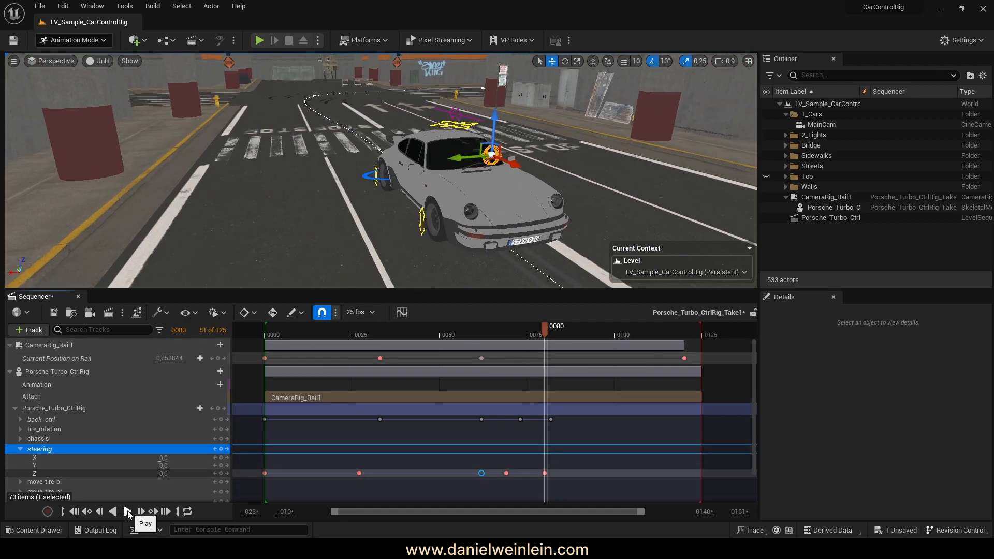
{"action": "left_click", "coordinate": [126, 512]}
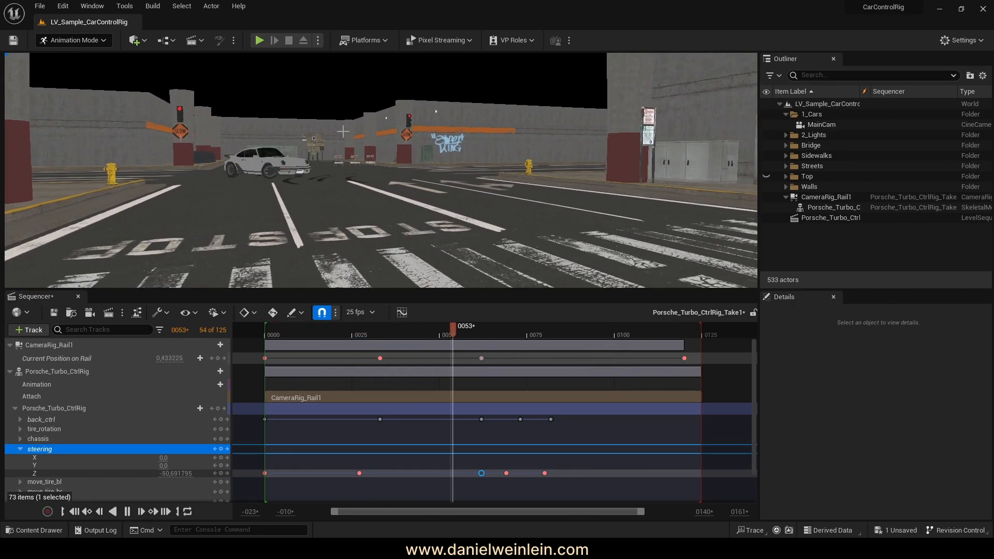
{"action": "key", "text": "s"}
{"action": "right_click_drag", "start_coordinate": [341, 130], "coordinate": [317, 129]}
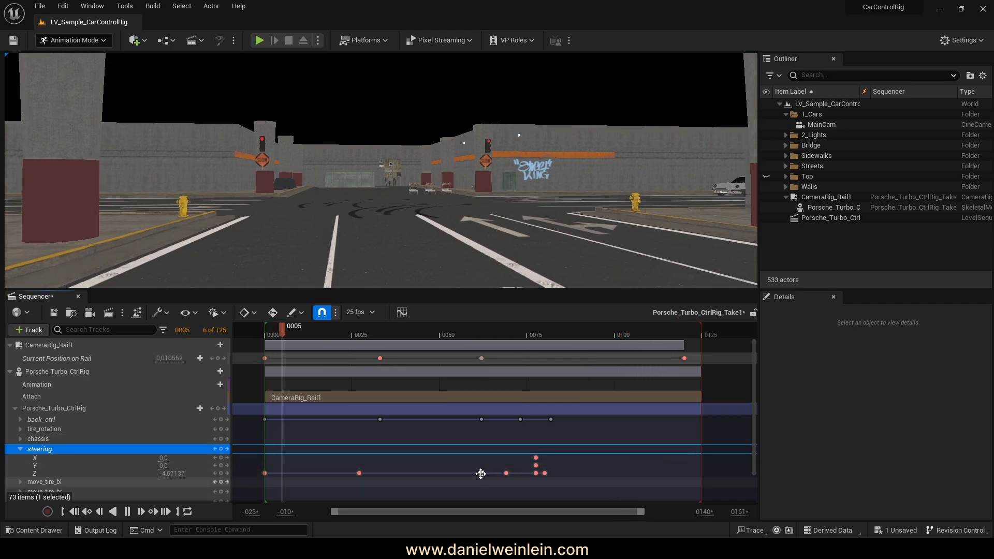
Retime the steering Z keys during playback, moving the hold key to about frame 49 and the counter-steer key to about frame 58.
{"action": "mouse_move", "coordinate": [481, 474]}
{"action": "left_mouse_down"}
{"action": "mouse_move", "coordinate": [451, 473]}
{"action": "mouse_move", "coordinate": [493, 475]}
{"action": "left_mouse_up"}
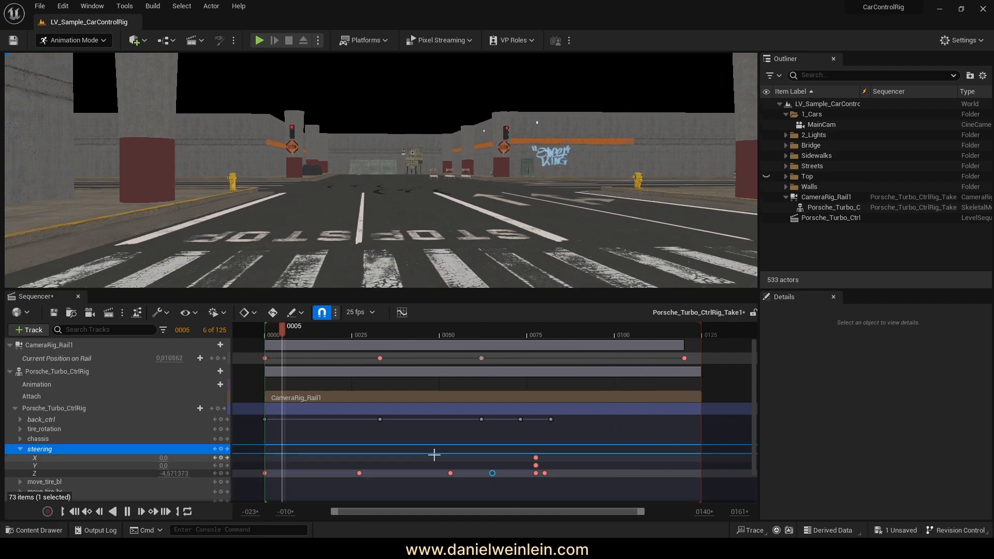
{"action": "left_click_drag", "start_coordinate": [451, 476], "coordinate": [439, 475]}
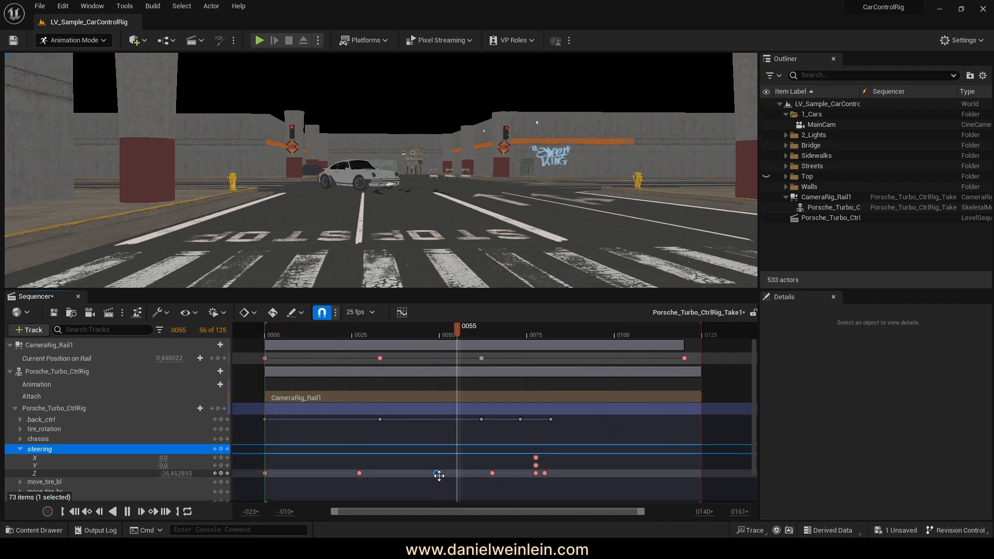
{"action": "middle_click_drag", "start_coordinate": [493, 475], "coordinate": [487, 475]}
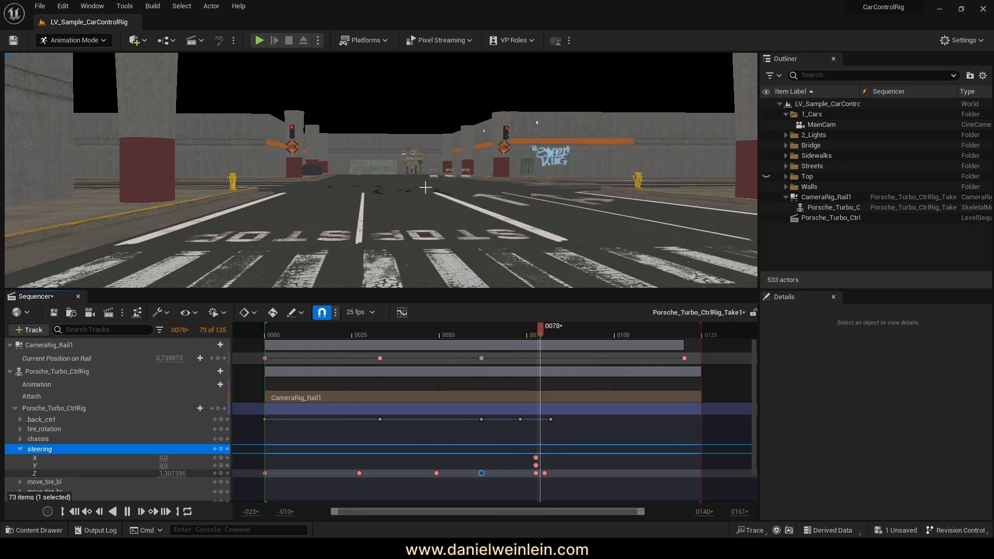
{"action": "key", "text": "s"}
{"action": "left_click_drag", "start_coordinate": [425, 187], "coordinate": [399, 192], "text": "alt"}
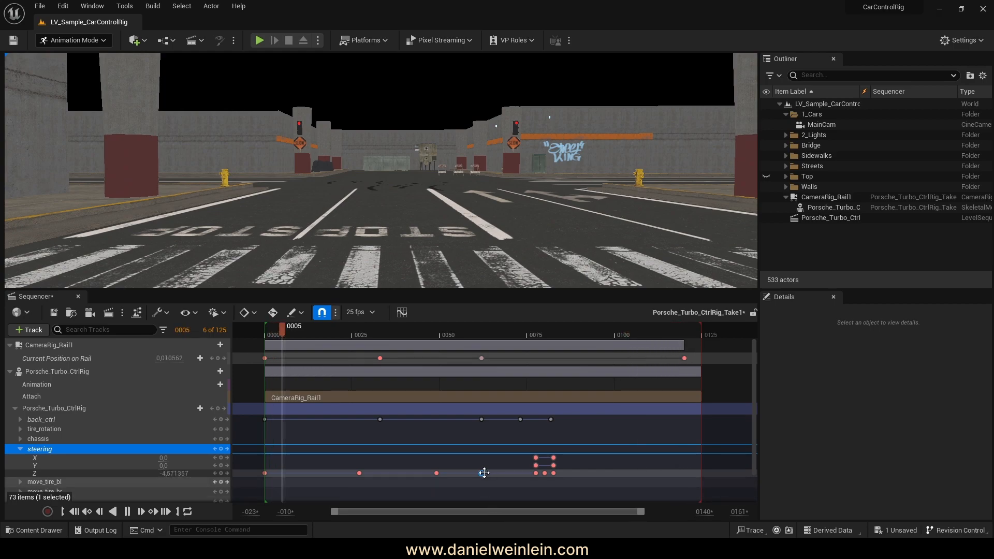
{"action": "left_click_drag", "start_coordinate": [483, 473], "coordinate": [466, 474]}
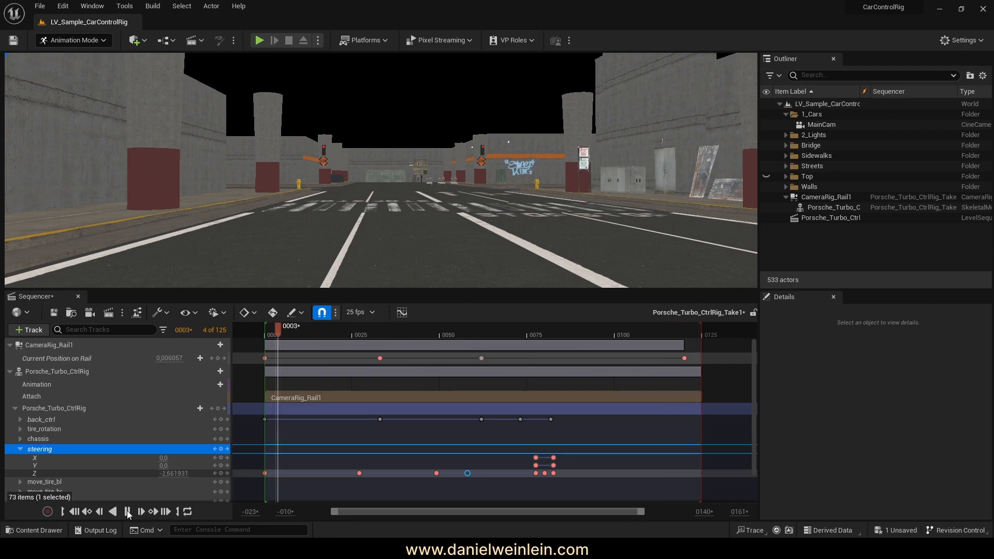
Stop playback and delete the accidental X and Y keys of the steering control and its extra Z key near frame 82.
{"action": "left_click", "coordinate": [128, 512]}
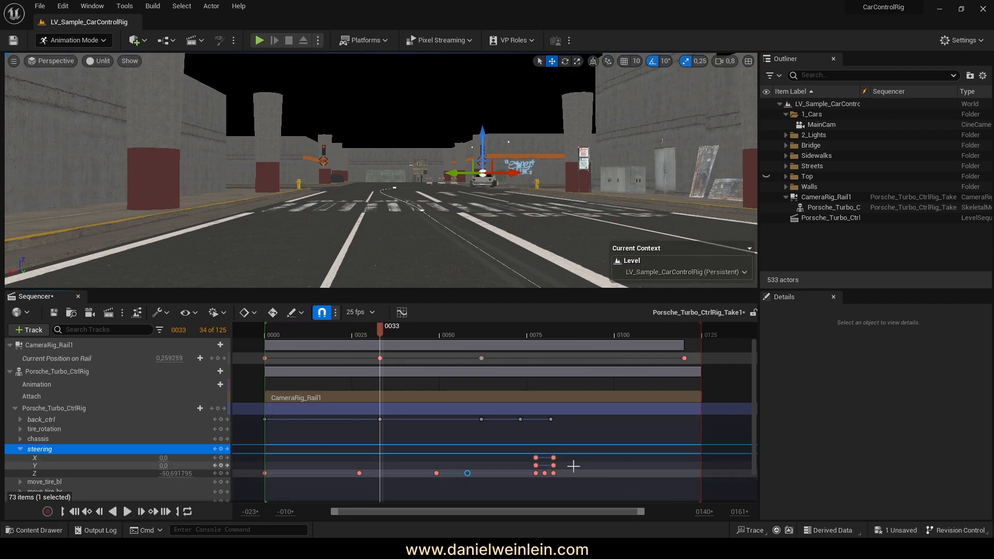
{"action": "left_click_drag", "start_coordinate": [573, 467], "coordinate": [519, 463]}
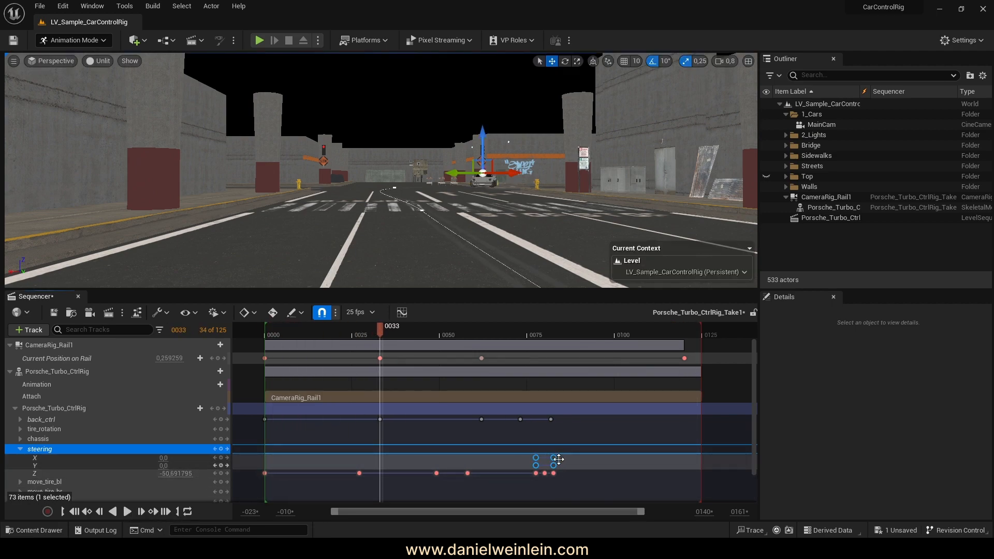
{"action": "key", "text": "Delete"}
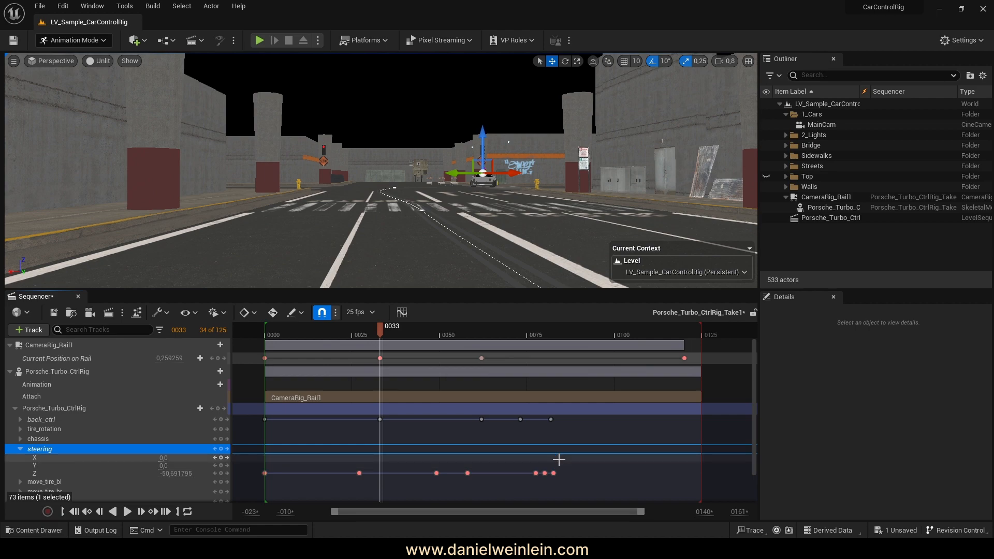
{"action": "left_click_drag", "start_coordinate": [381, 334], "coordinate": [555, 341]}
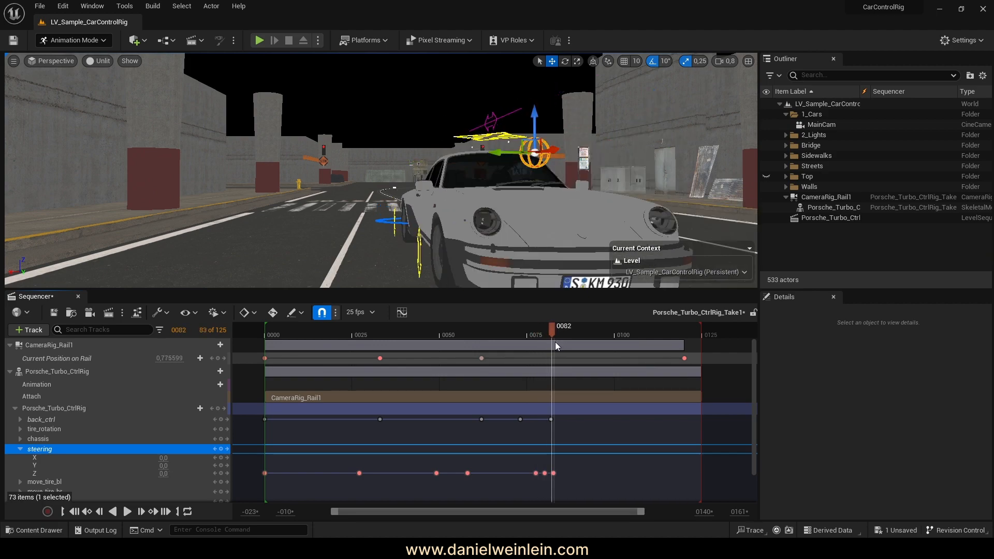
{"action": "left_click", "coordinate": [553, 474]}
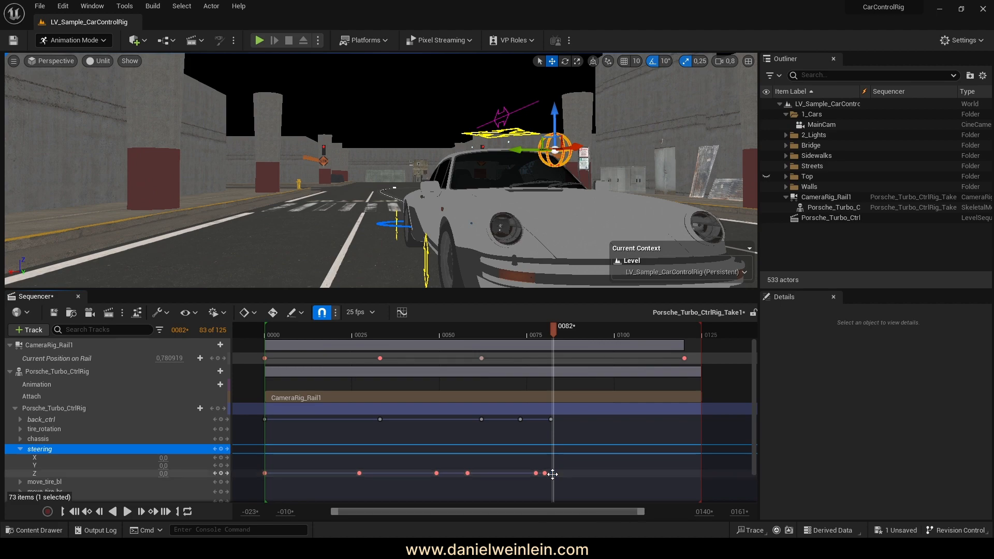
{"action": "left_click_drag", "start_coordinate": [526, 336], "coordinate": [537, 340]}
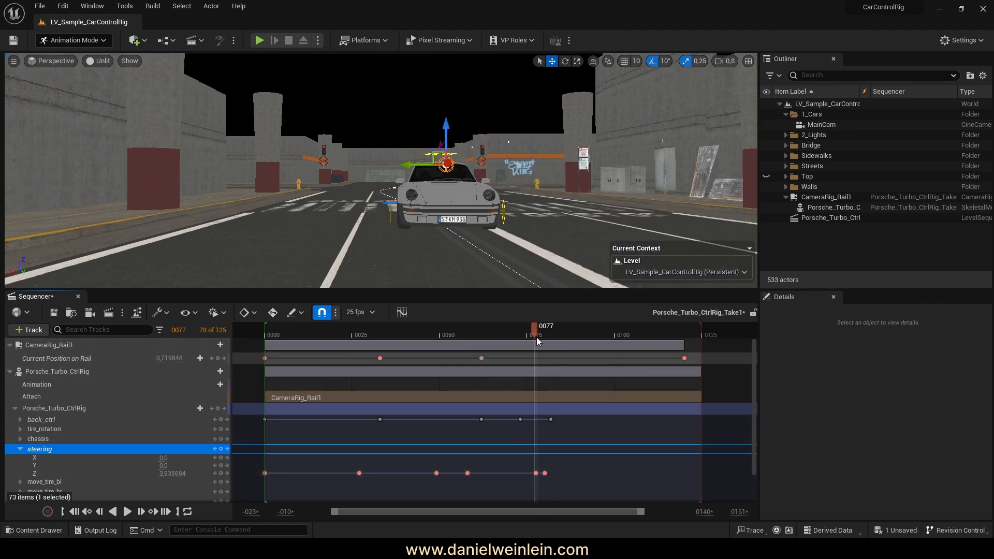
Delete the steering control's Z key near frame 77 and play back the sequence to review the car's drive.
{"action": "left_click", "coordinate": [536, 474]}
{"action": "key", "text": "Delete"}
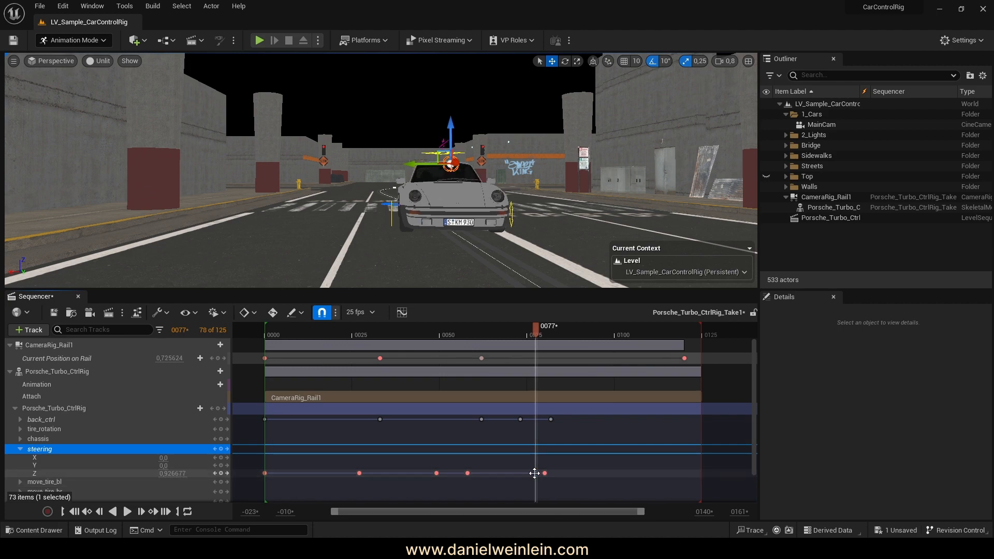
{"action": "left_click_drag", "start_coordinate": [440, 340], "coordinate": [418, 335]}
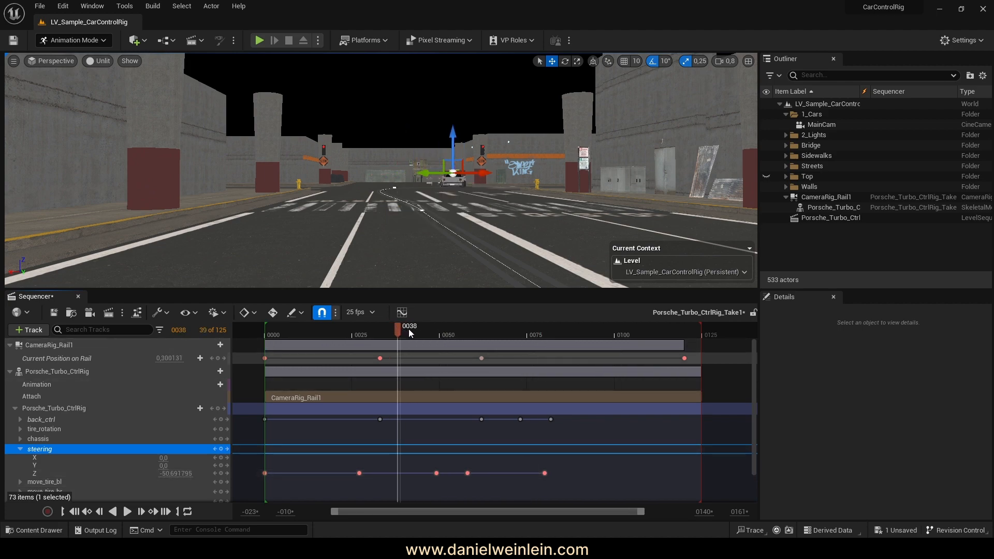
{"action": "mouse_move", "coordinate": [487, 329]}
{"action": "left_mouse_down"}
{"action": "mouse_move", "coordinate": [552, 328]}
{"action": "mouse_move", "coordinate": [480, 329]}
{"action": "left_mouse_up"}
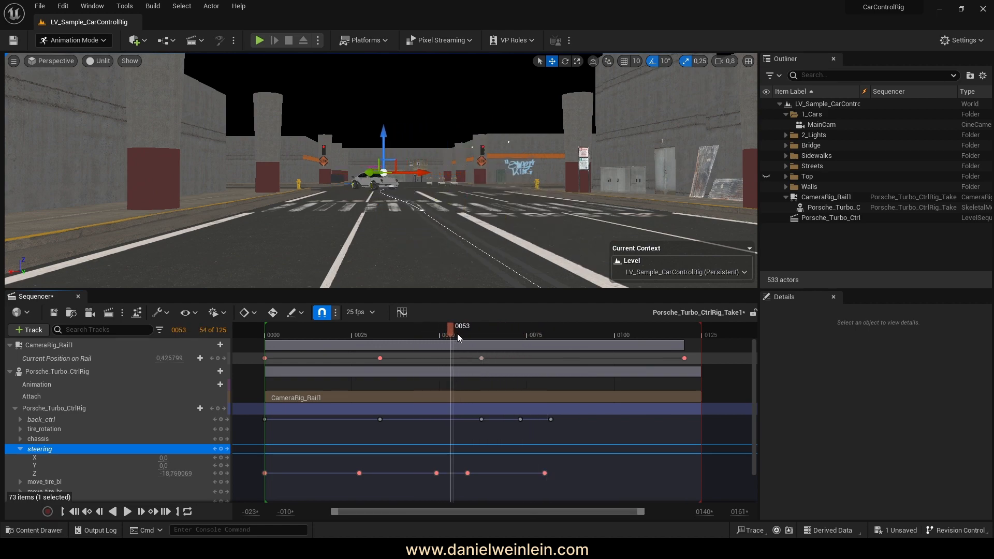
{"action": "left_click_drag", "start_coordinate": [493, 337], "coordinate": [375, 338]}
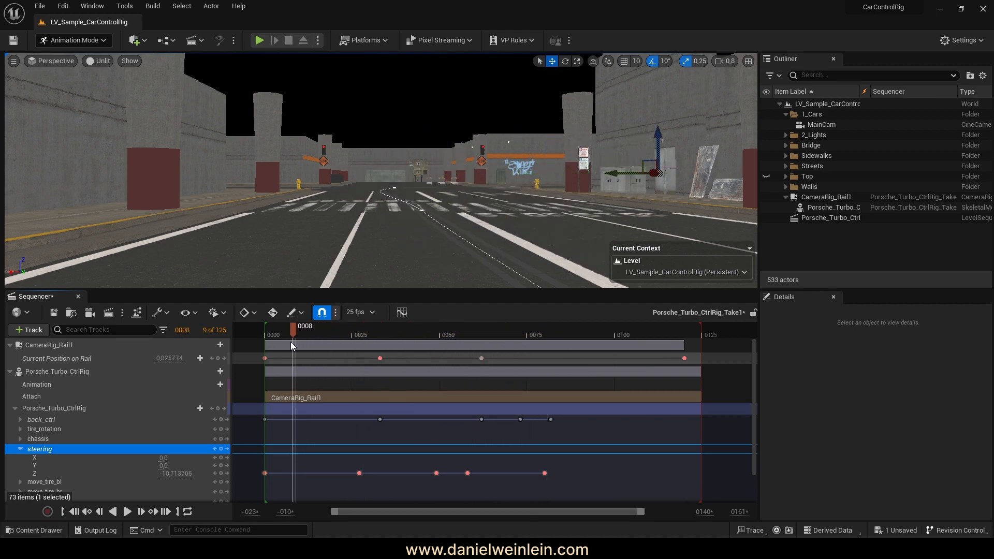
{"action": "left_click", "coordinate": [127, 512]}
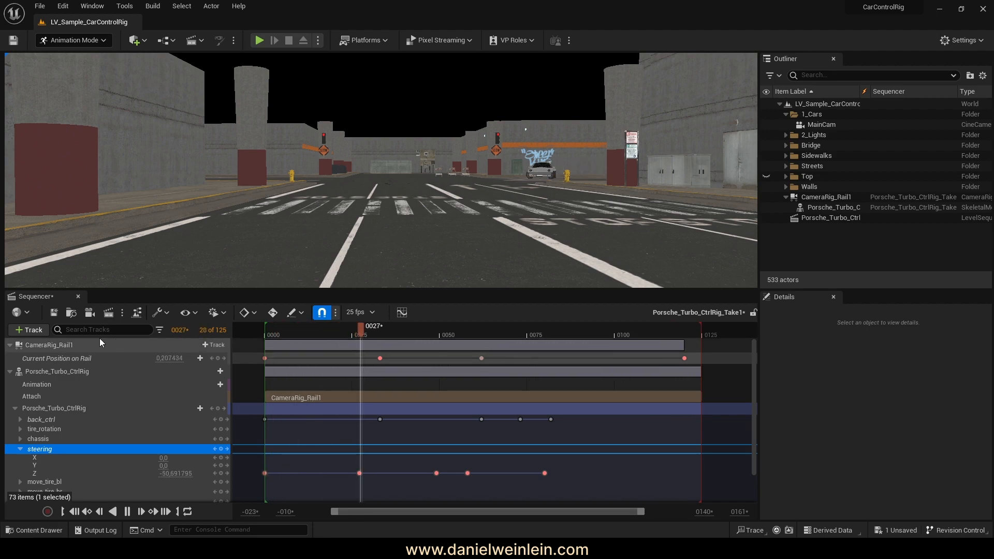
{"action": "left_click", "coordinate": [127, 512]}
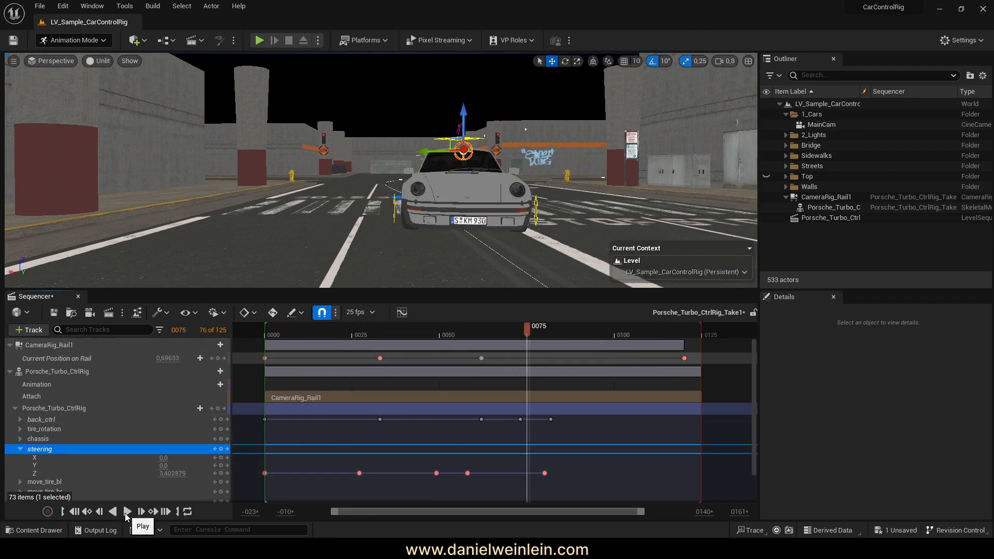
{"action": "right_click_drag", "start_coordinate": [388, 151], "coordinate": [427, 174]}
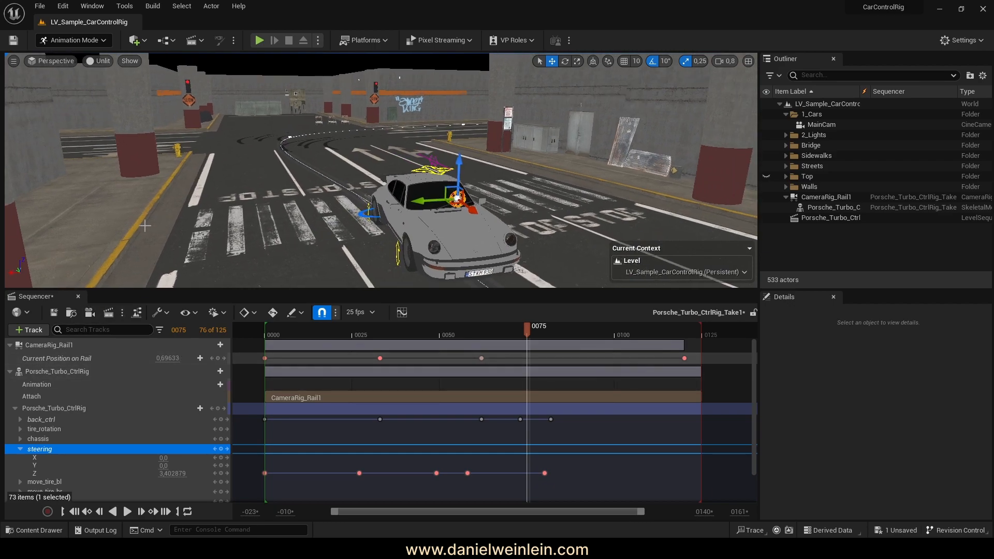
Add a key on all channels of the chassis control at frame 0.
{"action": "left_click", "coordinate": [21, 450]}
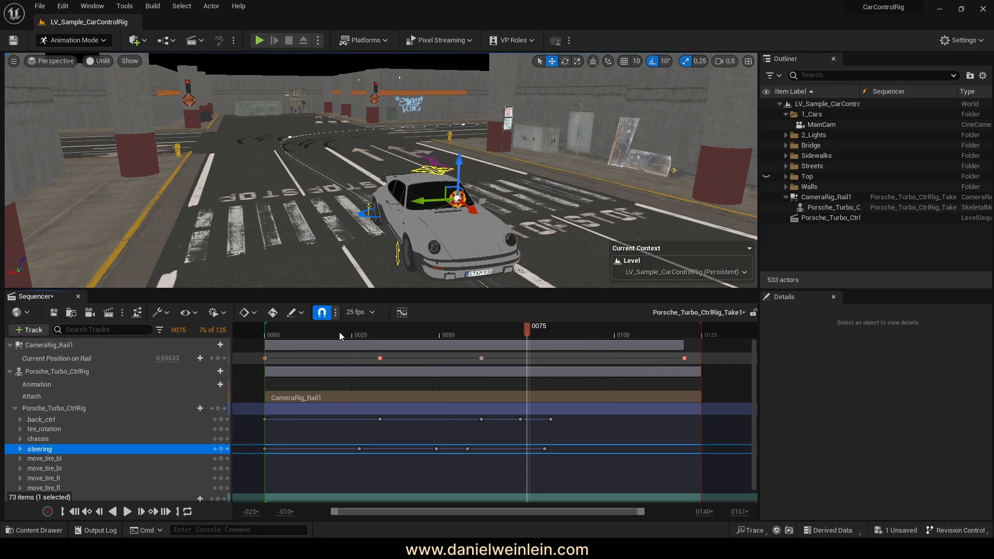
{"action": "left_click", "coordinate": [289, 335]}
{"action": "key", "text": "w"}
{"action": "right_click_drag", "start_coordinate": [350, 138], "coordinate": [404, 100]}
{"action": "scroll", "coordinate": [350, 137], "scroll_direction": "up", "scroll_amount": 2}
{"action": "scroll", "coordinate": [350, 137], "scroll_direction": "up", "scroll_amount": 2}
{"action": "left_click", "coordinate": [20, 439]}
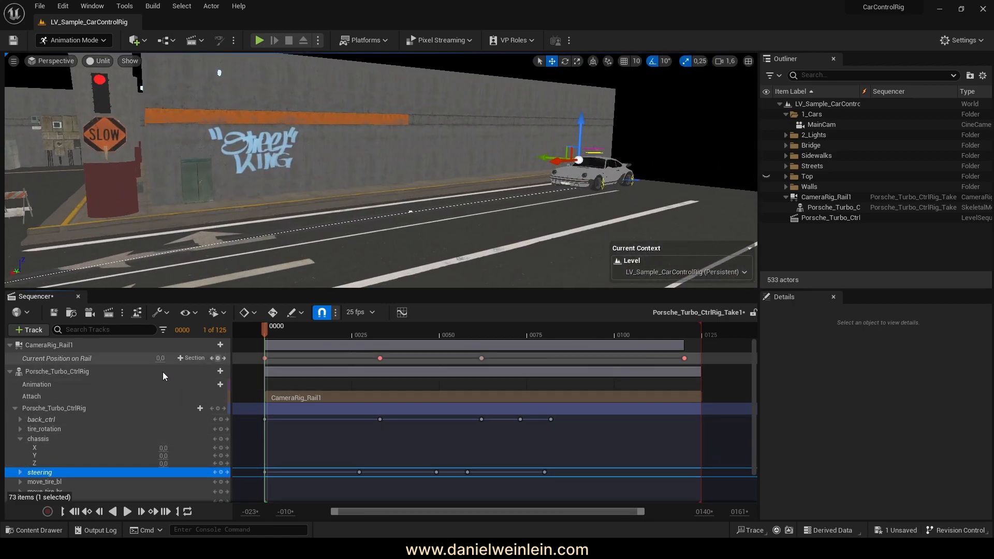
{"action": "left_click", "coordinate": [45, 439]}
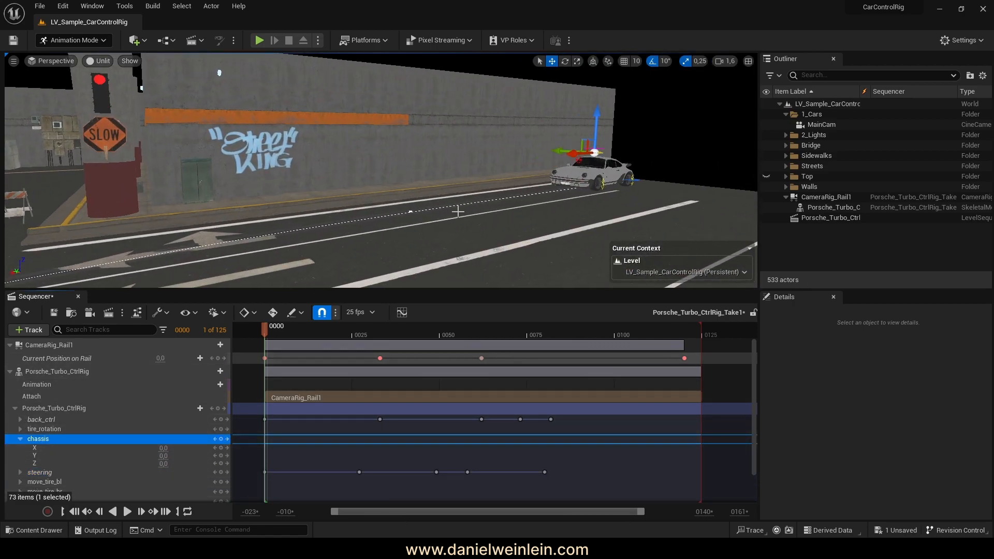
{"action": "mouse_move", "coordinate": [383, 166]}
{"action": "right_mouse_down"}
{"action": "mouse_move", "coordinate": [414, 169]}
{"action": "mouse_move", "coordinate": [378, 171]}
{"action": "mouse_move", "coordinate": [389, 172]}
{"action": "right_mouse_up"}
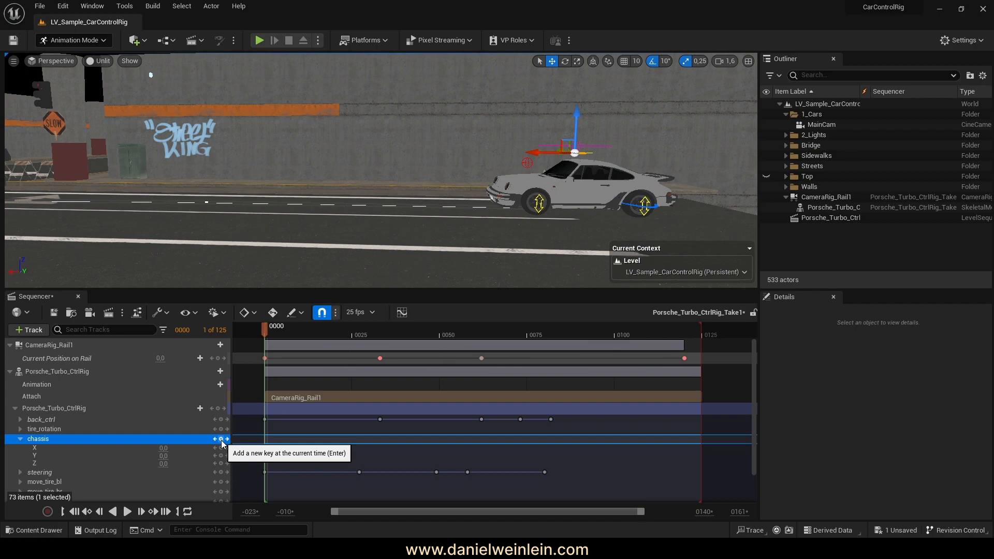
{"action": "left_click", "coordinate": [221, 441]}
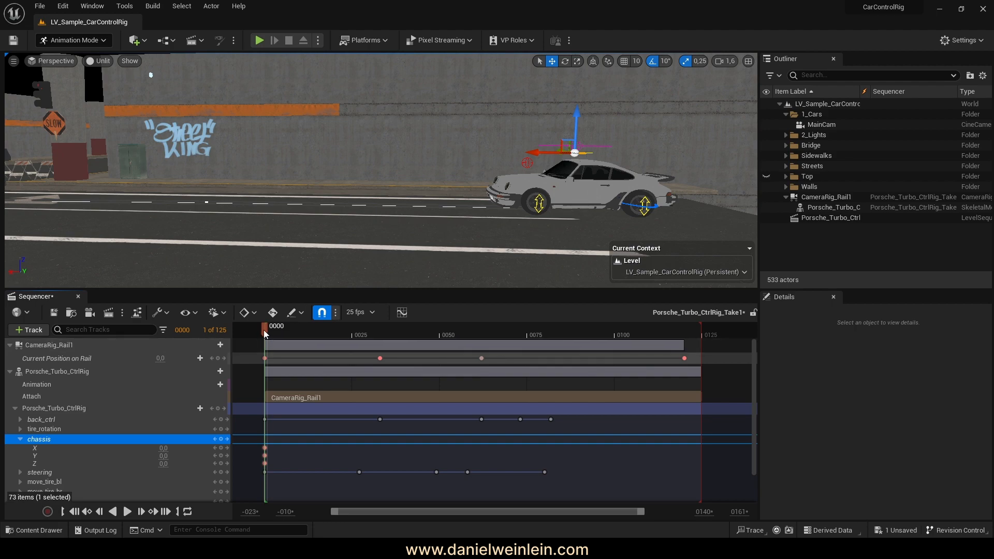
At frame 25, key the chassis control's X value at about 2.94.
{"action": "left_click_drag", "start_coordinate": [274, 334], "coordinate": [354, 335]}
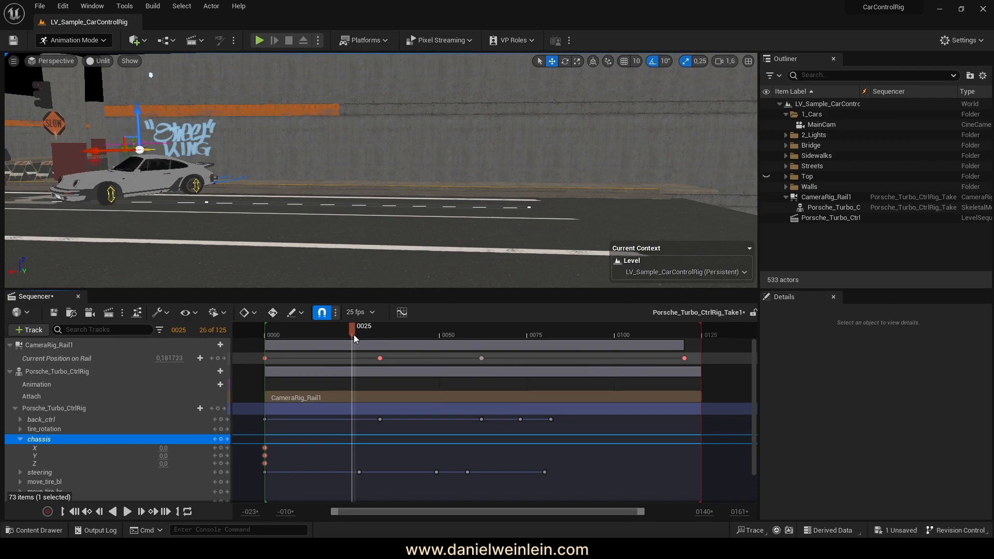
{"action": "key", "text": "a"}
{"action": "right_click_drag", "start_coordinate": [381, 171], "coordinate": [449, 151]}
{"action": "scroll", "coordinate": [381, 170], "scroll_direction": "down", "scroll_amount": 1}
{"action": "key", "text": "w"}
{"action": "scroll", "coordinate": [380, 171], "scroll_direction": "down", "scroll_amount": 1}
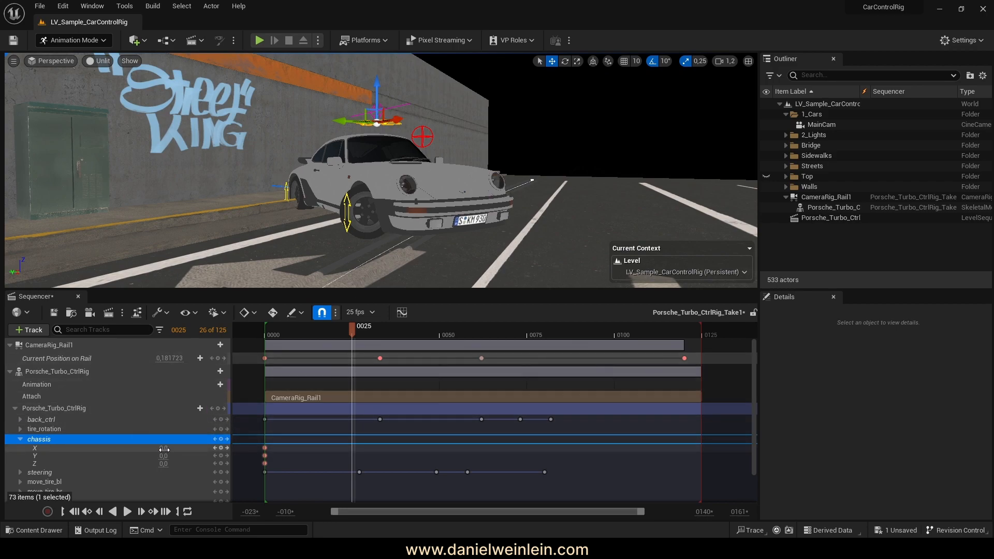
{"action": "left_click_drag", "start_coordinate": [165, 448], "coordinate": [196, 448]}
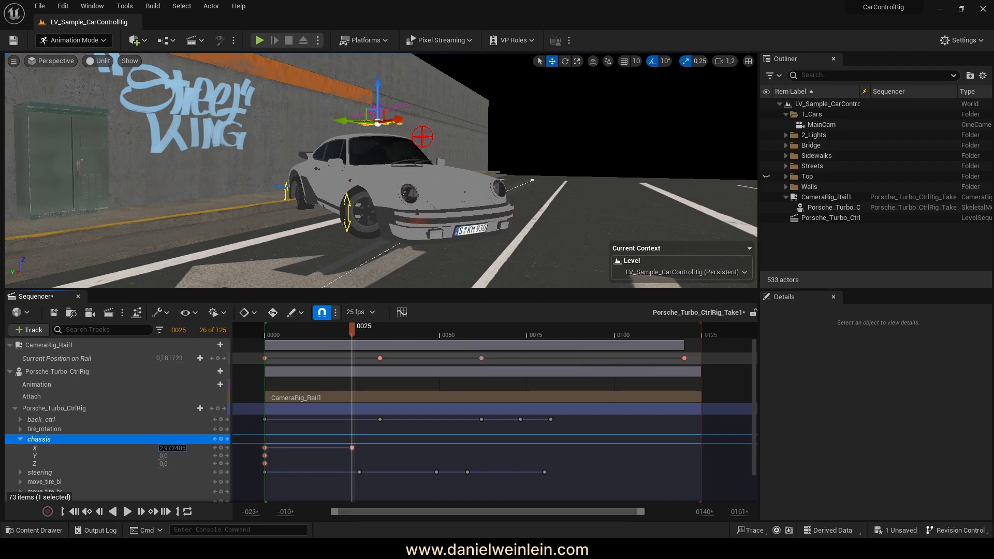
At frame 25, key the chassis control's Y value at about 4.51.
{"action": "right_click_drag", "start_coordinate": [332, 207], "coordinate": [248, 223]}
{"action": "scroll", "coordinate": [298, 217], "scroll_direction": "down", "scroll_amount": 3}
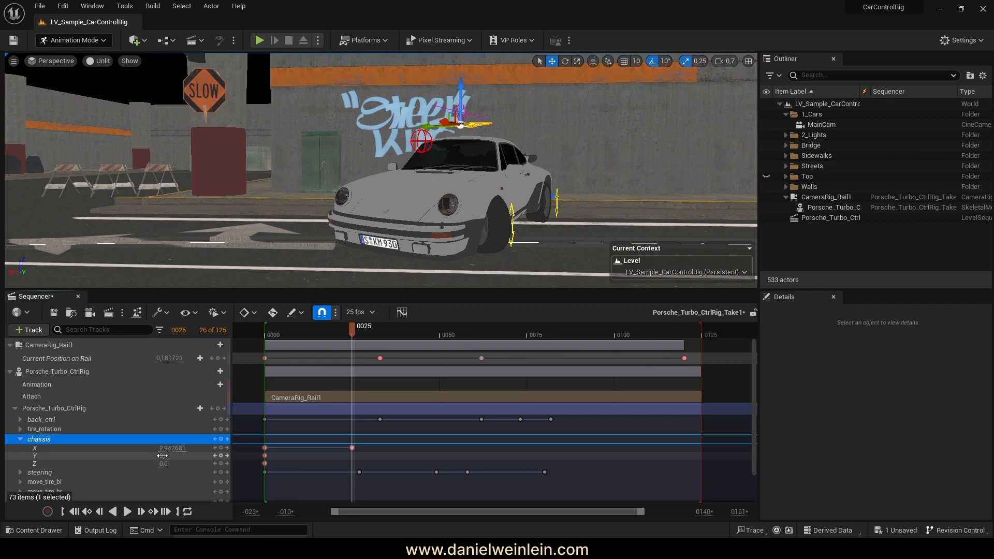
{"action": "left_click_drag", "start_coordinate": [173, 456], "coordinate": [174, 455]}
{"action": "right_click_drag", "start_coordinate": [342, 207], "coordinate": [233, 203]}
Copy the chassis X and Y keys from frame 25 to frame 62.
{"action": "left_click_drag", "start_coordinate": [355, 331], "coordinate": [483, 333]}
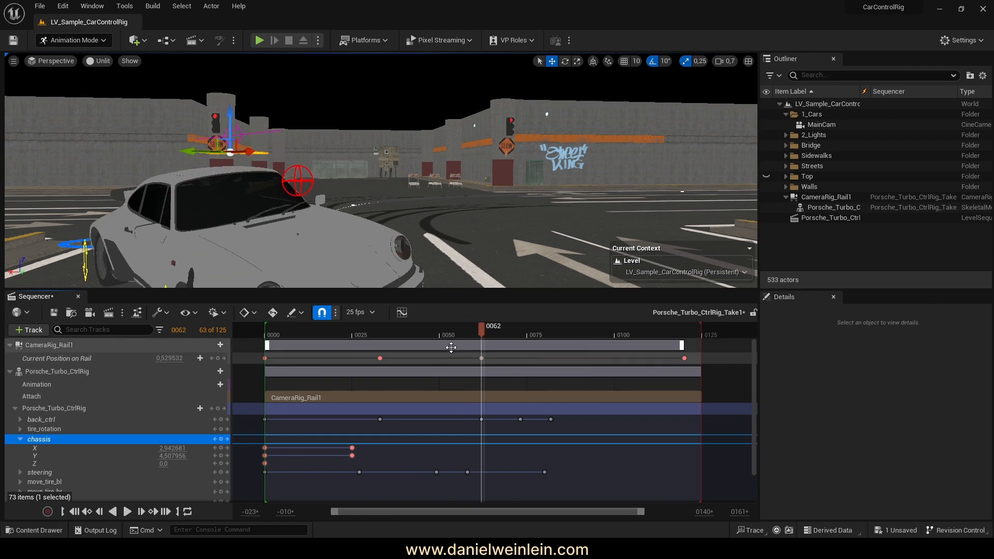
{"action": "right_click_drag", "start_coordinate": [381, 150], "coordinate": [358, 154]}
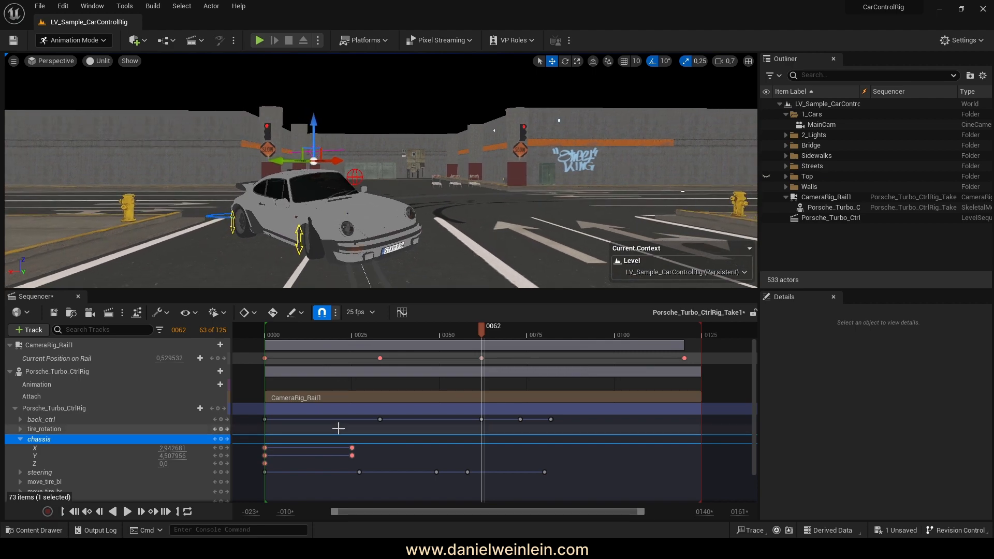
{"action": "left_click_drag", "start_coordinate": [362, 457], "coordinate": [485, 449]}
Reduce the chassis X value at frame 62 to about 1.87.
{"action": "right_click_drag", "start_coordinate": [428, 272], "coordinate": [404, 286]}
{"action": "key", "text": "w"}
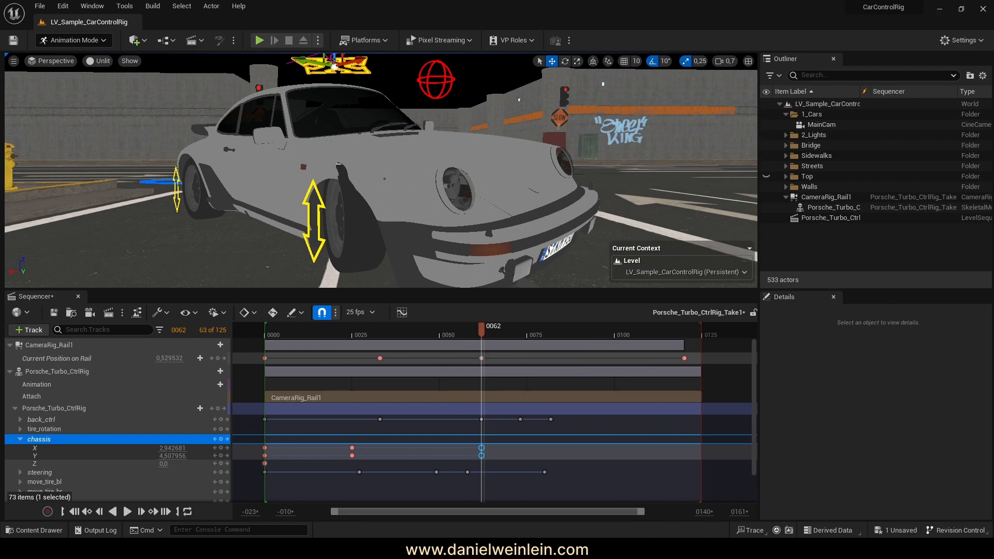
{"action": "scroll", "coordinate": [426, 161], "scroll_direction": "up", "scroll_amount": 3}
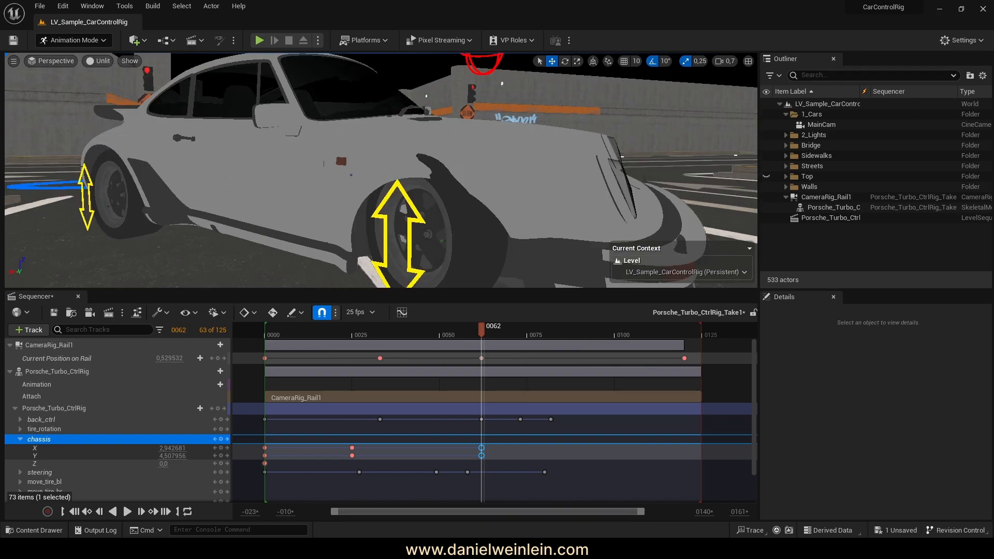
{"action": "key", "text": "d"}
{"action": "right_click_drag", "start_coordinate": [425, 162], "coordinate": [361, 177]}
{"action": "key", "text": "s"}
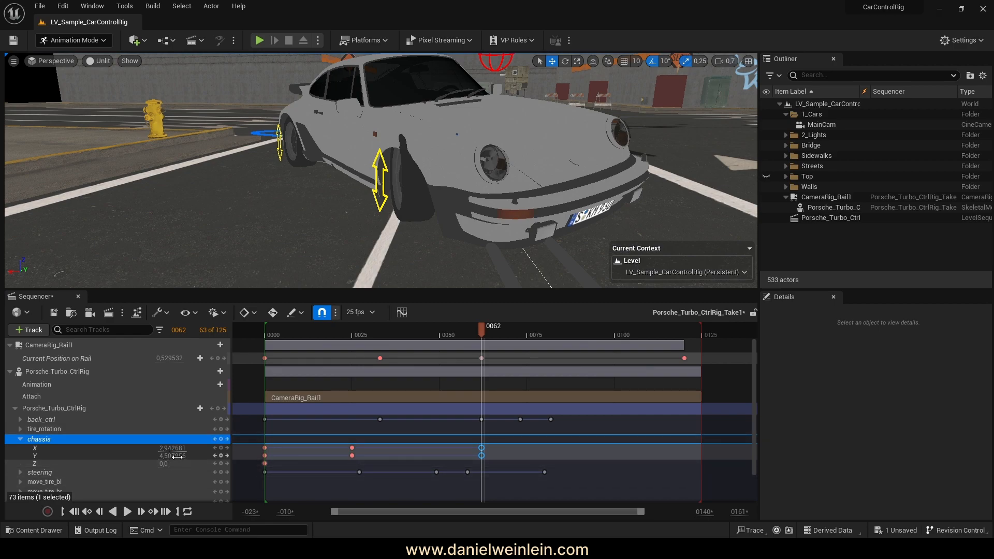
{"action": "left_click_drag", "start_coordinate": [176, 449], "coordinate": [155, 449]}
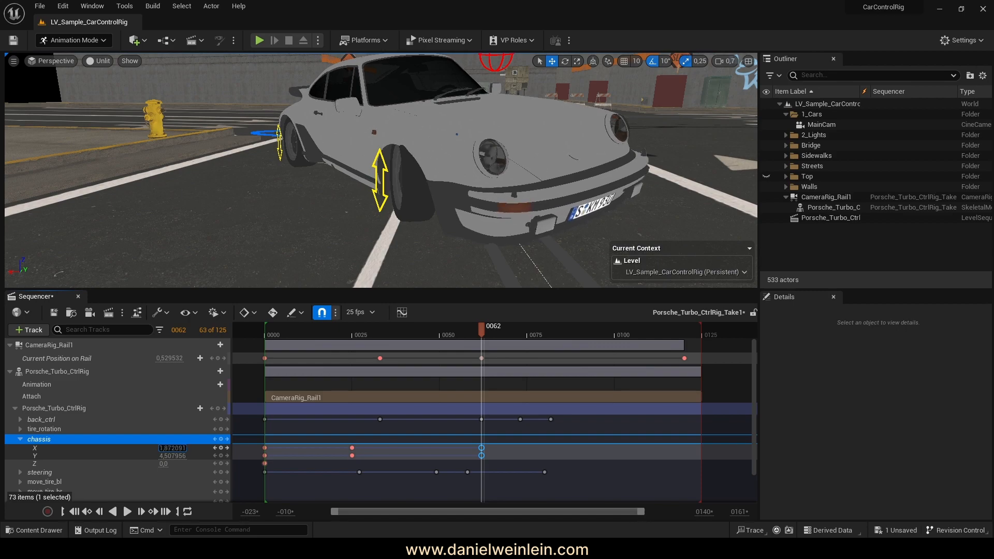
{"action": "mouse_move", "coordinate": [556, 201]}
{"action": "right_mouse_down"}
{"action": "mouse_move", "coordinate": [564, 191]}
{"action": "mouse_move", "coordinate": [555, 205]}
{"action": "right_mouse_up"}
{"action": "key", "text": "s"}
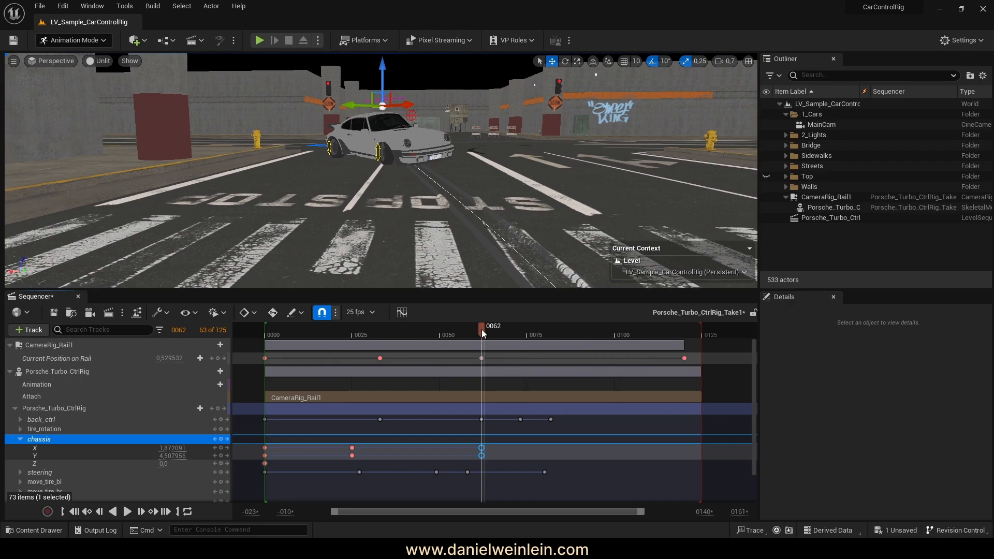
At frame 72, key the chassis control at about -1.25 in X and -4.91 in Y.
{"action": "left_click_drag", "start_coordinate": [481, 330], "coordinate": [519, 331]}
{"action": "key", "text": "s"}
{"action": "right_click_drag", "start_coordinate": [438, 128], "coordinate": [470, 256]}
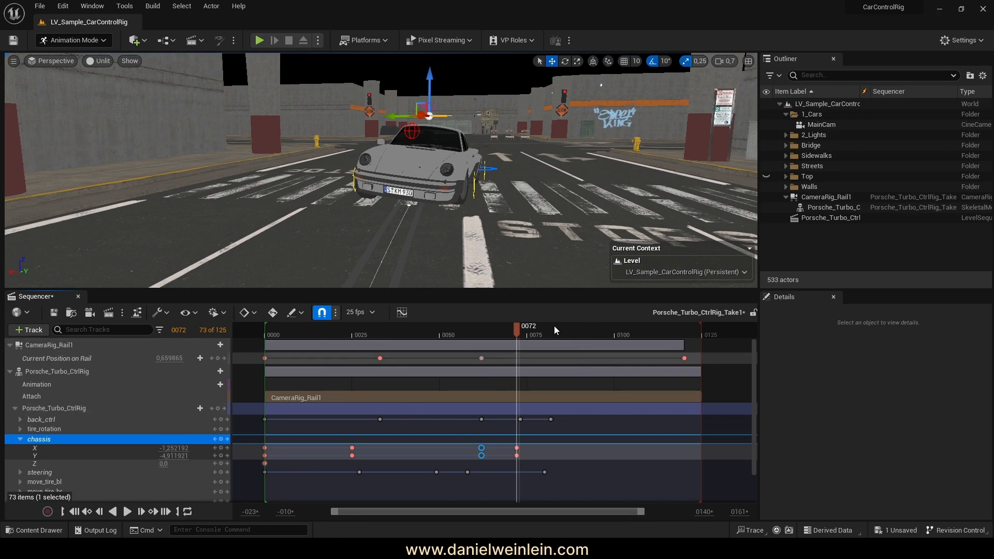
At frame 82, key the chassis control at -2 in X and 0 in Y.
{"action": "left_click_drag", "start_coordinate": [520, 335], "coordinate": [553, 340]}
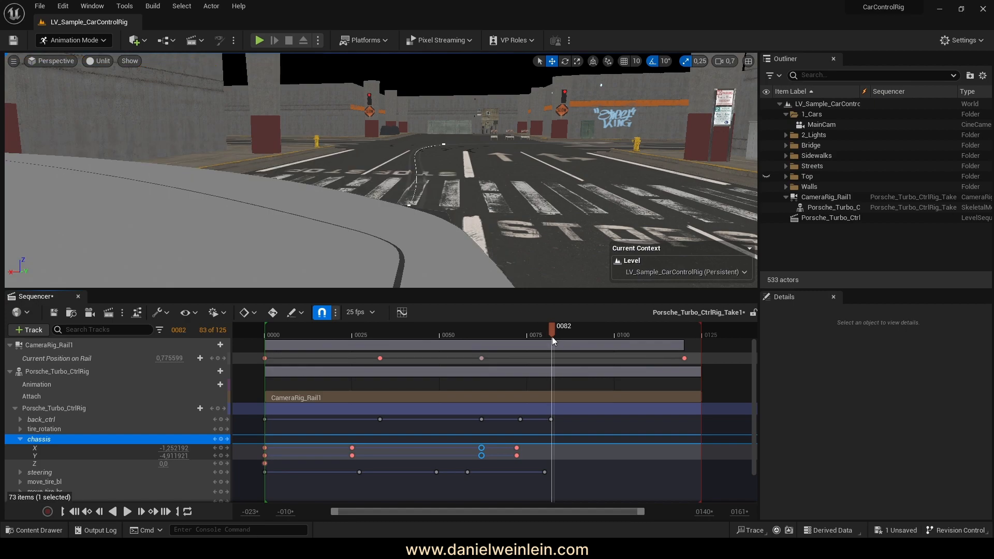
{"action": "key", "text": "s"}
{"action": "mouse_move", "coordinate": [495, 135]}
{"action": "right_mouse_down"}
{"action": "mouse_move", "coordinate": [446, 145]}
{"action": "mouse_move", "coordinate": [479, 146]}
{"action": "right_mouse_up"}
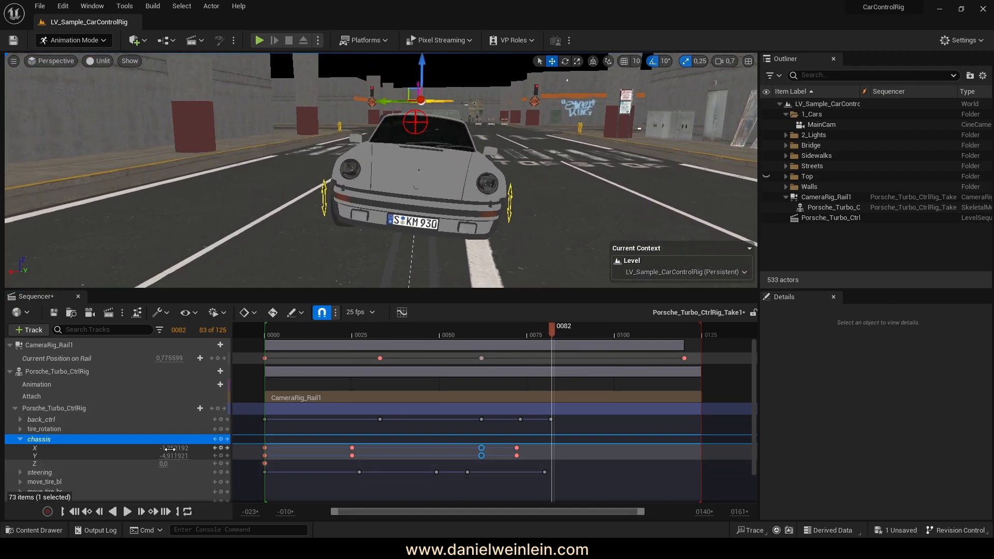
{"action": "left_click", "coordinate": [173, 449]}
{"action": "type", "text": "0"}
{"action": "key", "text": "Return"}
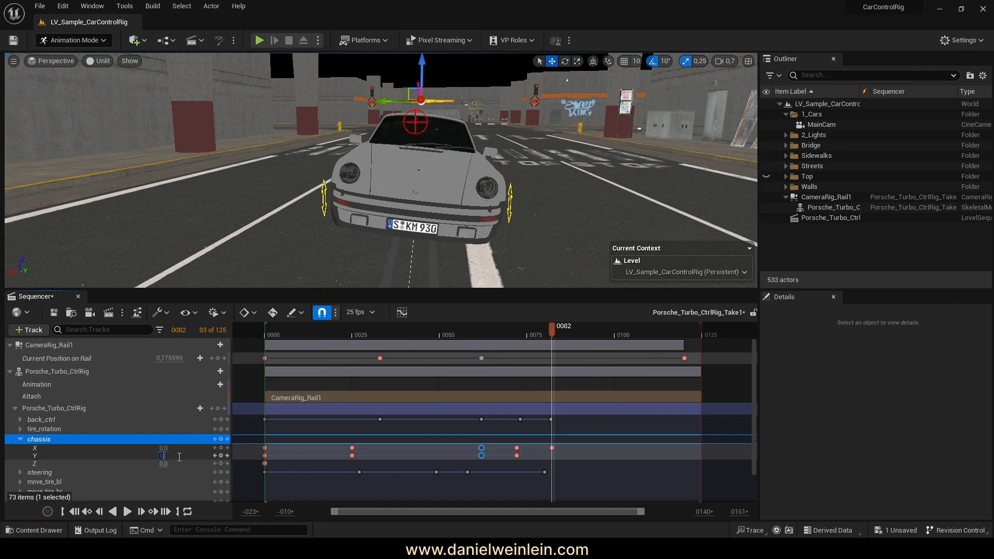
{"action": "key", "text": "Return"}
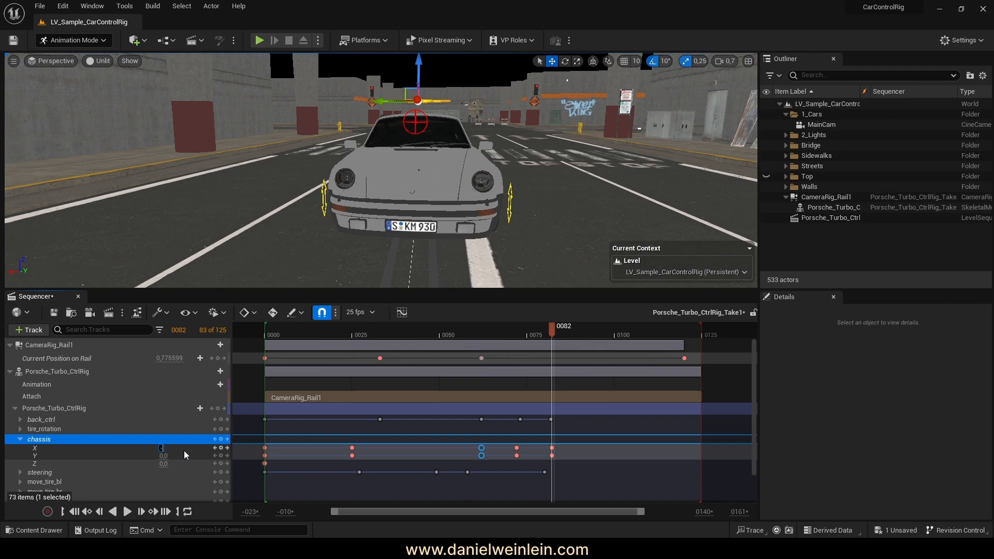
{"action": "type", "text": "-2"}
{"action": "key", "text": "Return"}
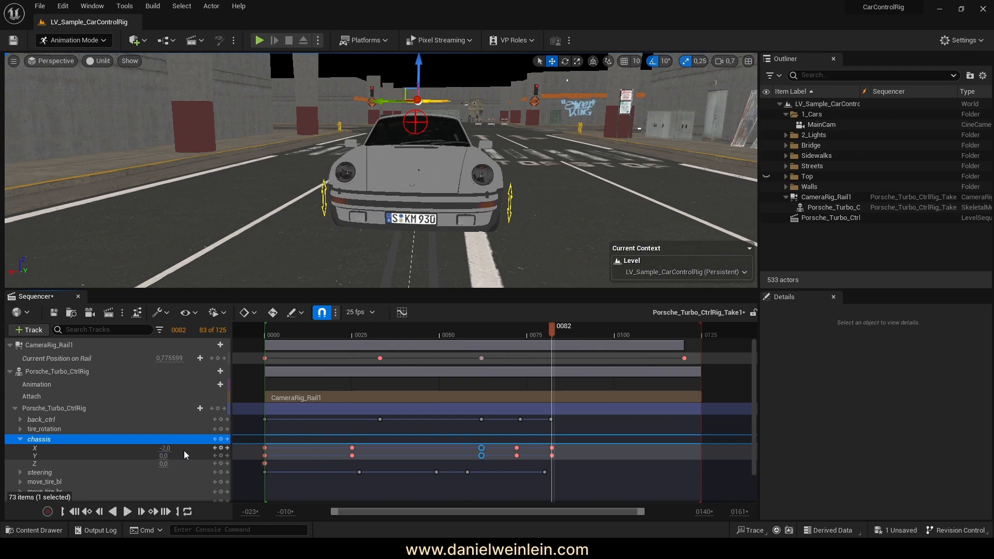
Set the chassis X value at frame 72 to about -3.04 and play the sequence.
{"action": "left_click", "coordinate": [517, 448]}
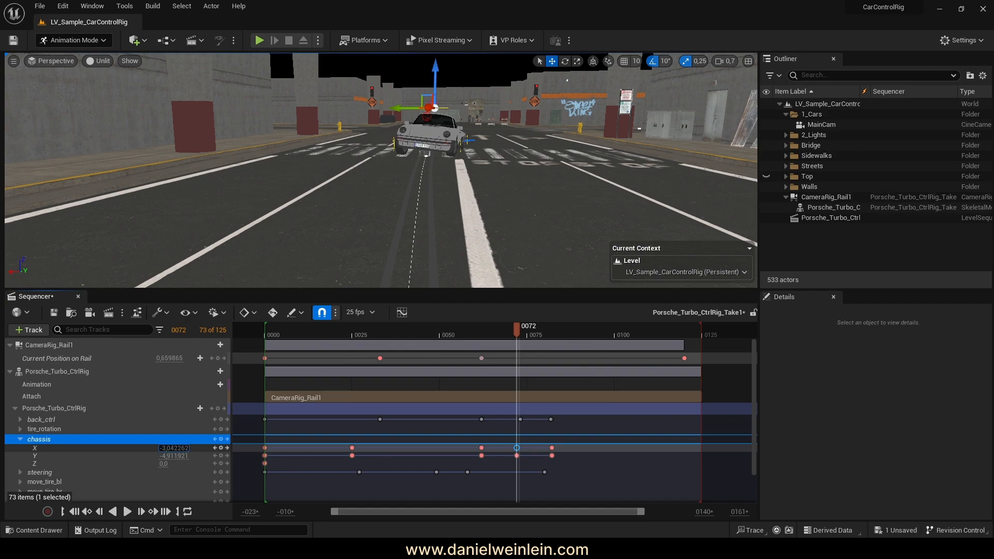
{"action": "right_click_drag", "start_coordinate": [495, 159], "coordinate": [472, 149]}
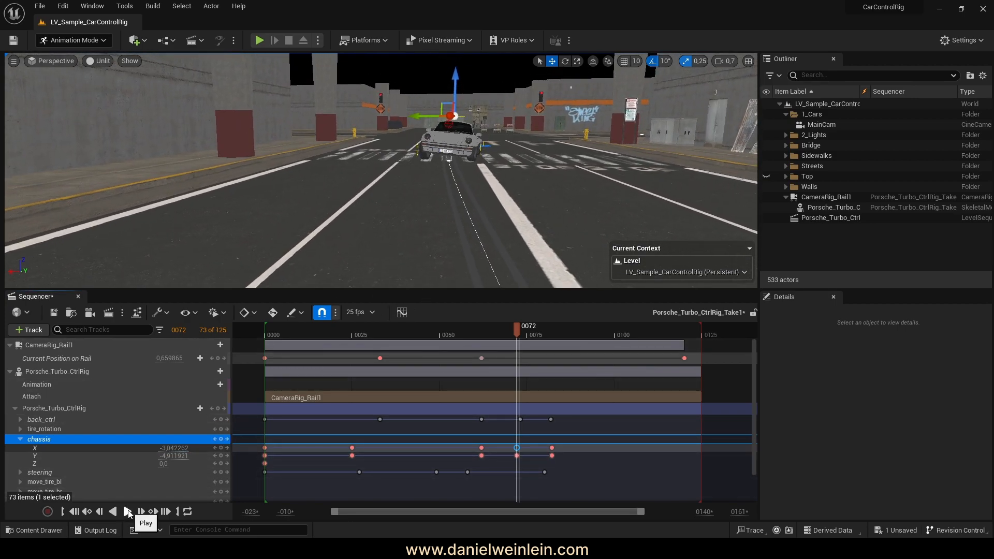
{"action": "left_click", "coordinate": [127, 511]}
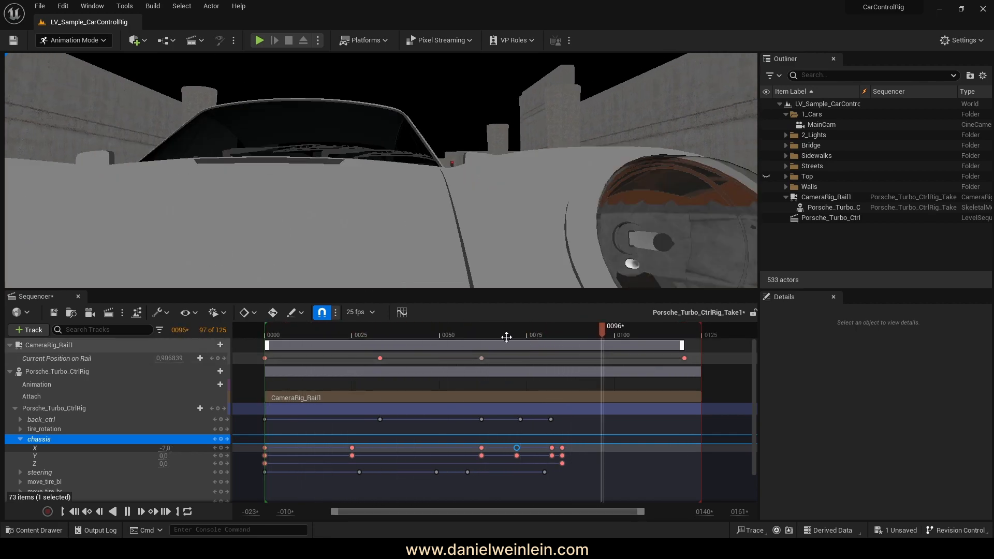
Move the last group of chassis keys to about frame 94 and scrub through the motion to frame 82.
{"action": "left_click_drag", "start_coordinate": [586, 475], "coordinate": [595, 449]}
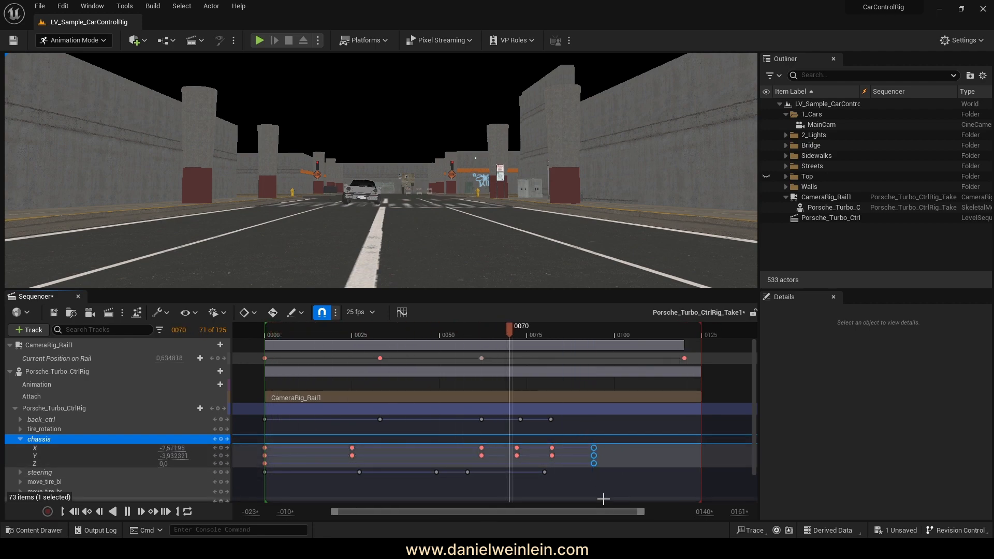
{"action": "left_click", "coordinate": [560, 489]}
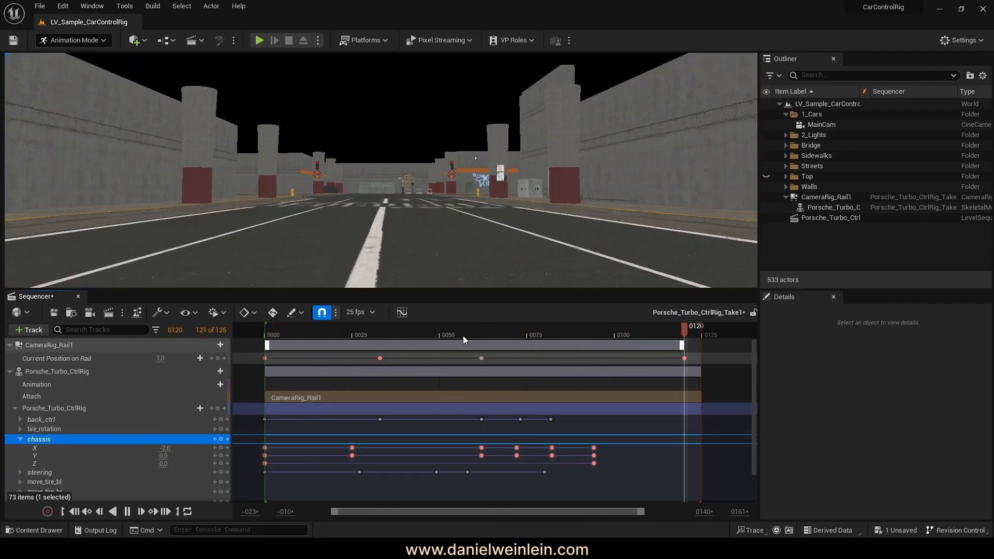
{"action": "left_click_drag", "start_coordinate": [335, 335], "coordinate": [556, 336]}
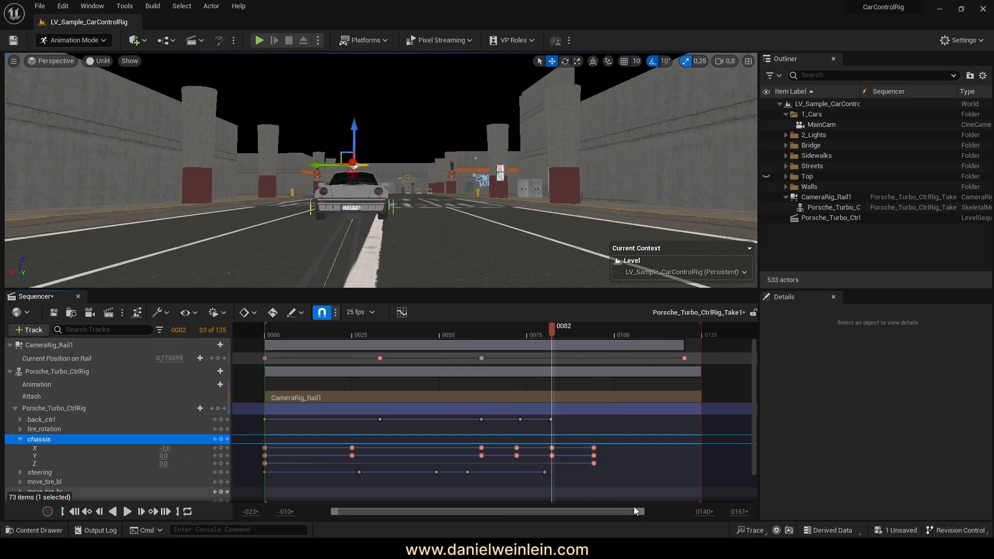
Remove the extra chassis key and retime the last three chassis key groups to about frames 54, 73 and 87.
{"action": "left_click_drag", "start_coordinate": [617, 474], "coordinate": [528, 448]}
{"action": "key", "text": "Delete"}
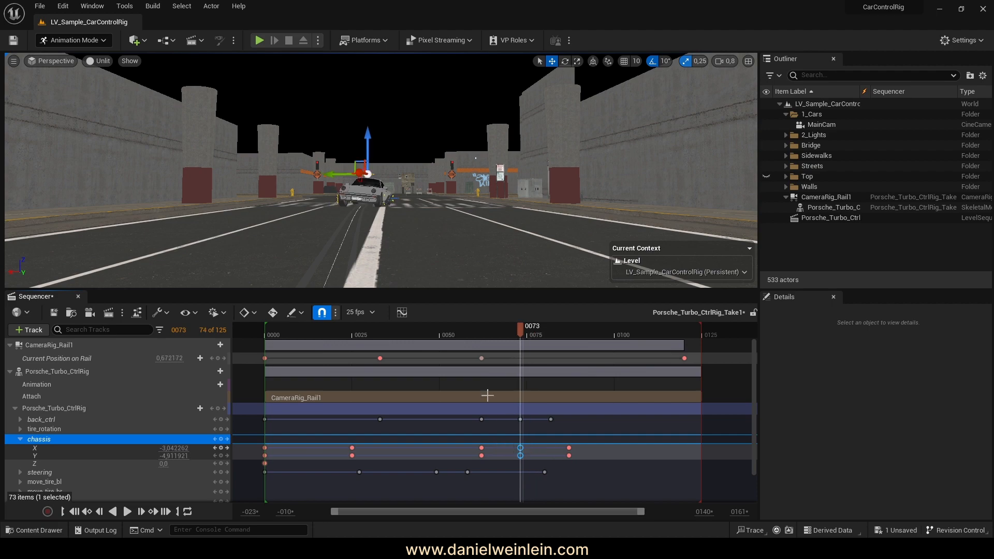
{"action": "left_click_drag", "start_coordinate": [465, 332], "coordinate": [532, 336]}
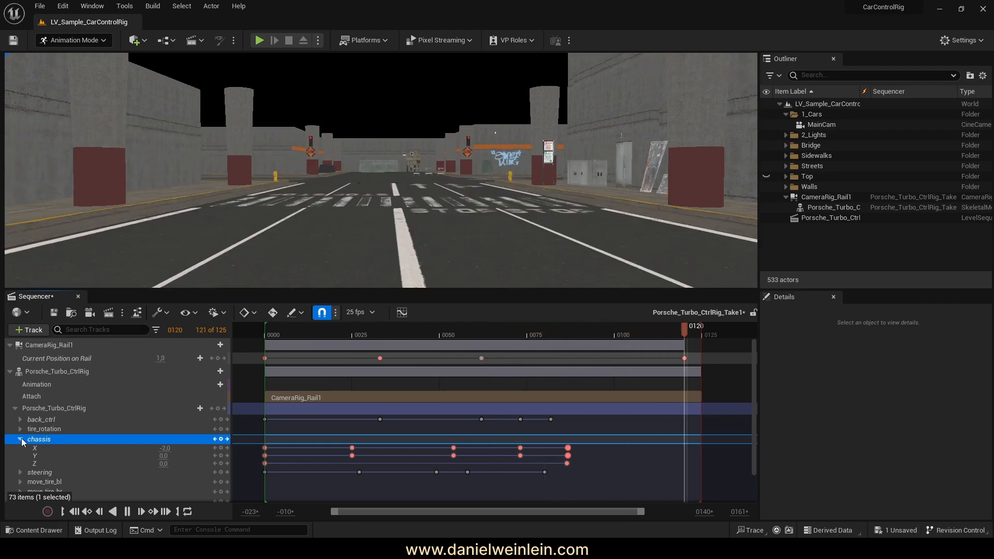
{"action": "left_click", "coordinate": [21, 440]}
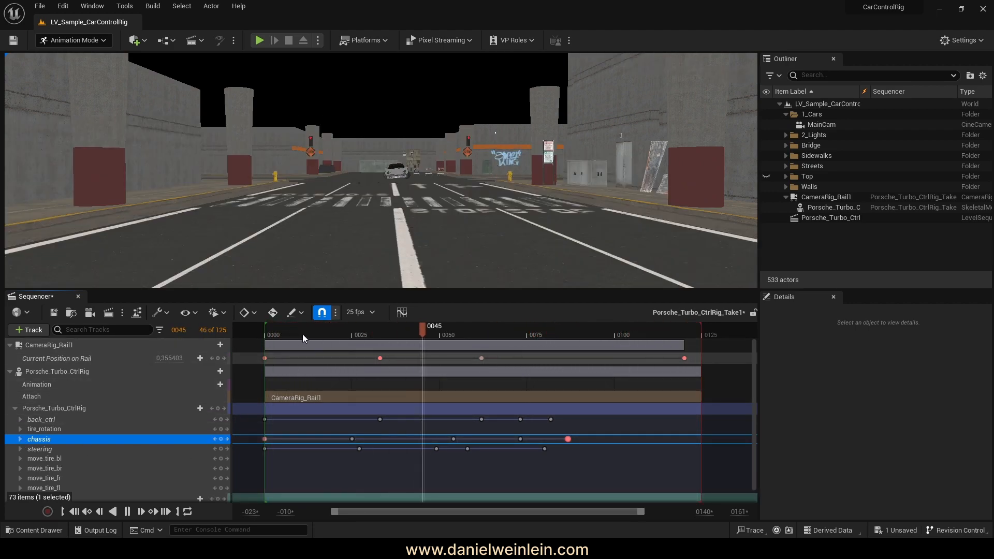
Return to frame 0 and key the tire_rotation control at 0 there.
{"action": "left_click", "coordinate": [266, 334]}
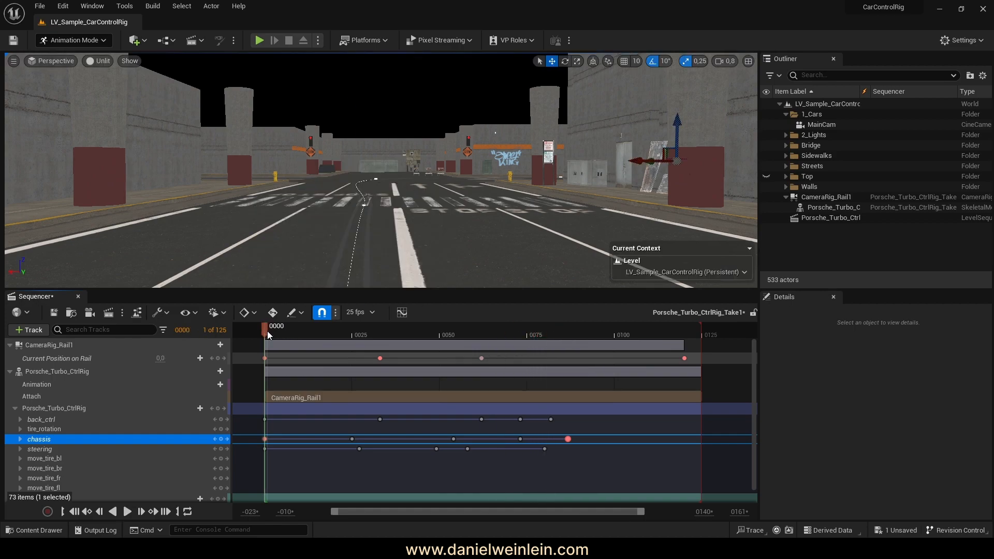
{"action": "key", "text": "w"}
{"action": "mouse_move", "coordinate": [460, 161]}
{"action": "right_mouse_down"}
{"action": "mouse_move", "coordinate": [549, 169]}
{"action": "mouse_move", "coordinate": [456, 176]}
{"action": "mouse_move", "coordinate": [477, 167]}
{"action": "right_mouse_up"}
{"action": "scroll", "coordinate": [460, 161], "scroll_direction": "up", "scroll_amount": 3}
{"action": "scroll", "coordinate": [460, 161], "scroll_direction": "up", "scroll_amount": 3}
{"action": "key", "text": "d"}
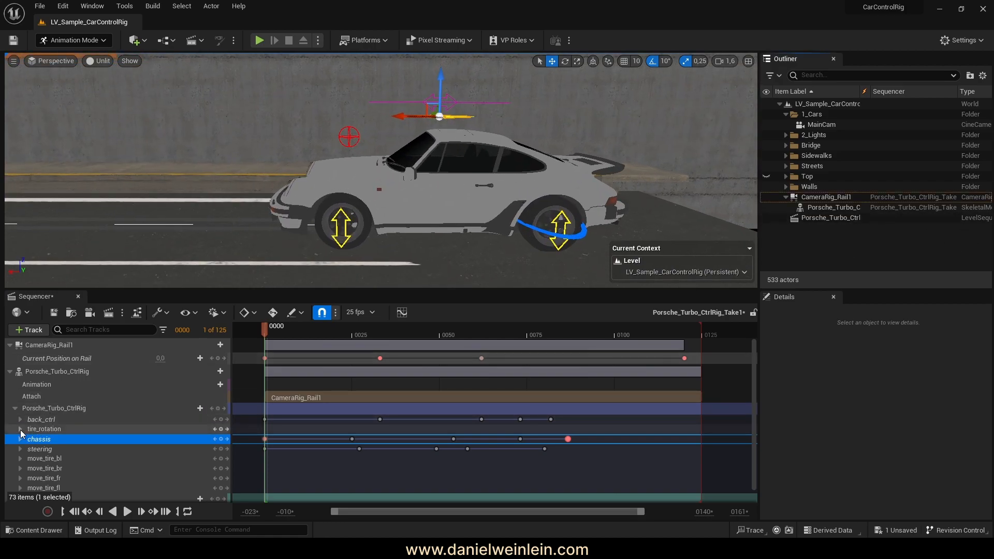
{"action": "left_click", "coordinate": [20, 429]}
{"action": "left_click", "coordinate": [46, 438]}
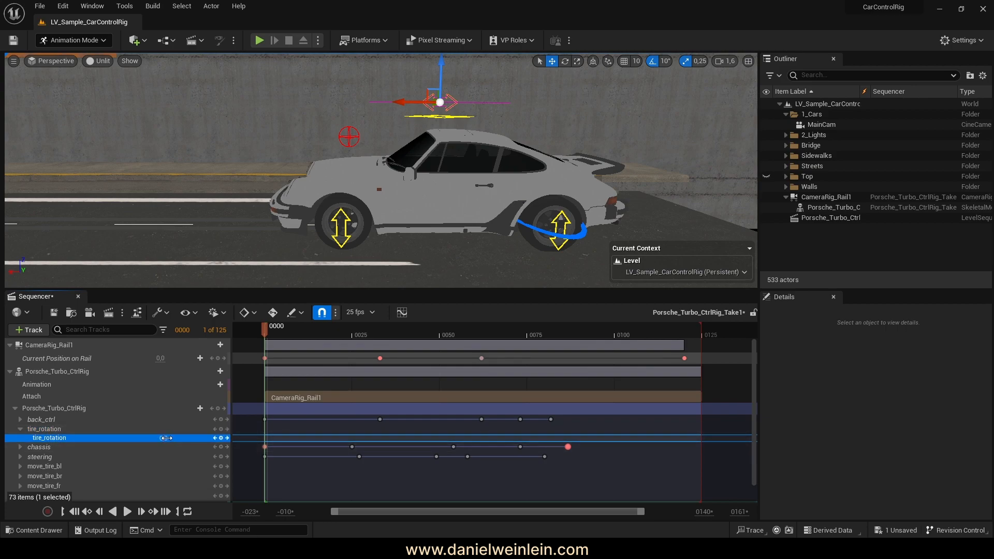
{"action": "left_click", "coordinate": [221, 438]}
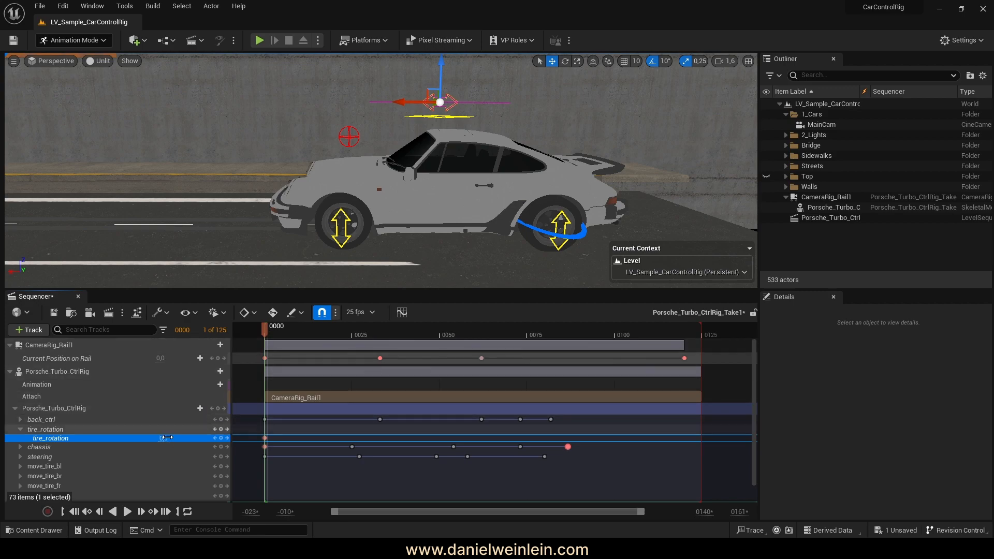
At frame 25, key the tire_rotation control at 10.
{"action": "right_click_drag", "start_coordinate": [325, 194], "coordinate": [259, 202]}
{"action": "key", "text": "s"}
{"action": "key", "text": "a"}
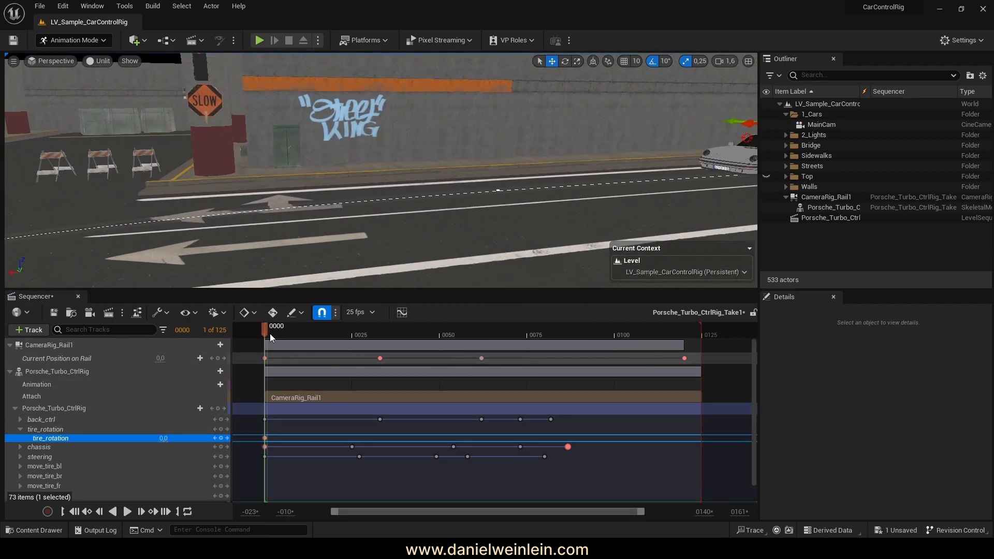
{"action": "left_click_drag", "start_coordinate": [265, 328], "coordinate": [352, 334]}
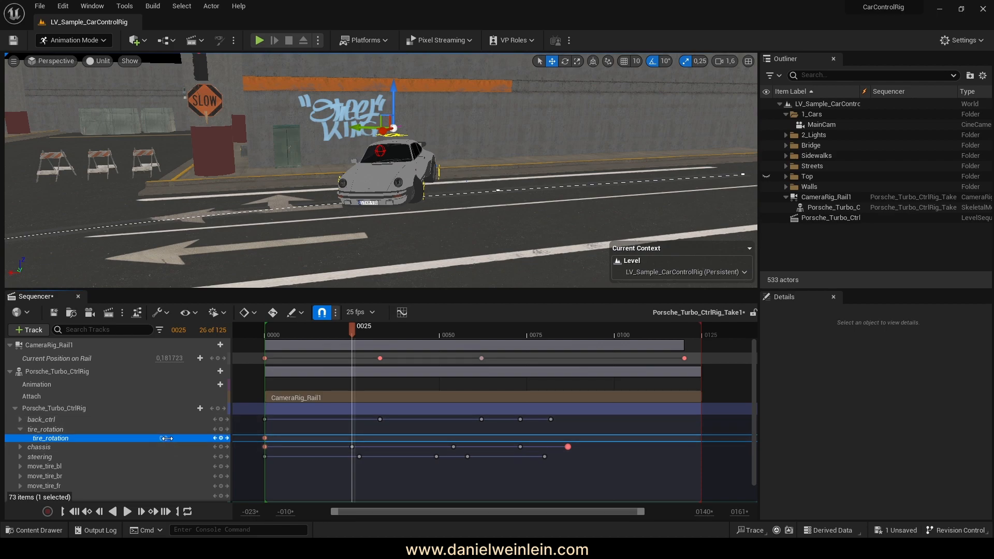
{"action": "type", "text": "10"}
{"action": "key", "text": "Return"}
At frame 67, where the car has passed the curve, key tire_rotation again with its value held at 10.
{"action": "left_click_drag", "start_coordinate": [355, 229], "coordinate": [378, 229], "text": "alt"}
{"action": "mouse_move", "coordinate": [378, 228]}
{"action": "right_mouse_down"}
{"action": "mouse_move", "coordinate": [455, 225]}
{"action": "mouse_move", "coordinate": [362, 228]}
{"action": "right_mouse_up"}
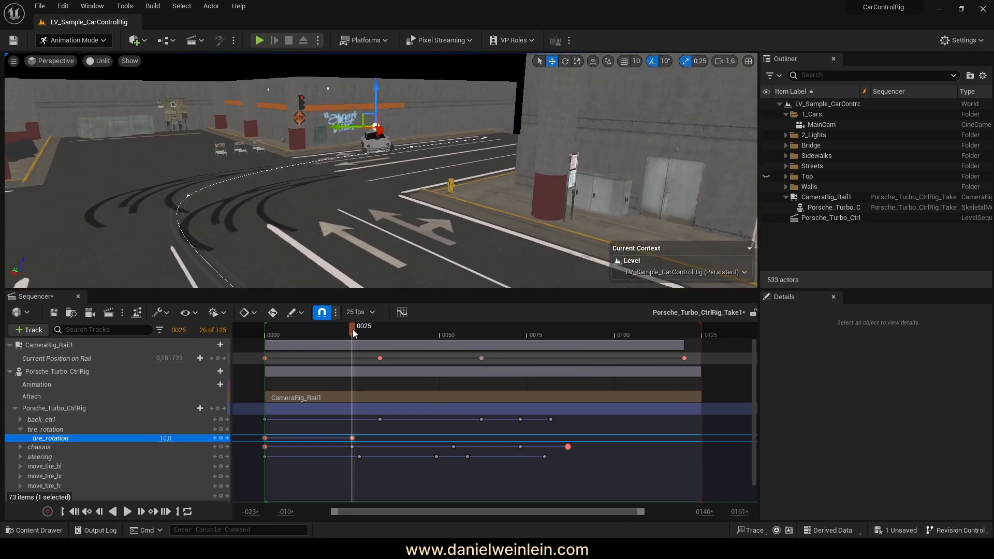
{"action": "left_click_drag", "start_coordinate": [352, 329], "coordinate": [493, 331]}
{"action": "right_click_drag", "start_coordinate": [414, 217], "coordinate": [435, 202]}
{"action": "left_click_drag", "start_coordinate": [495, 328], "coordinate": [501, 331]}
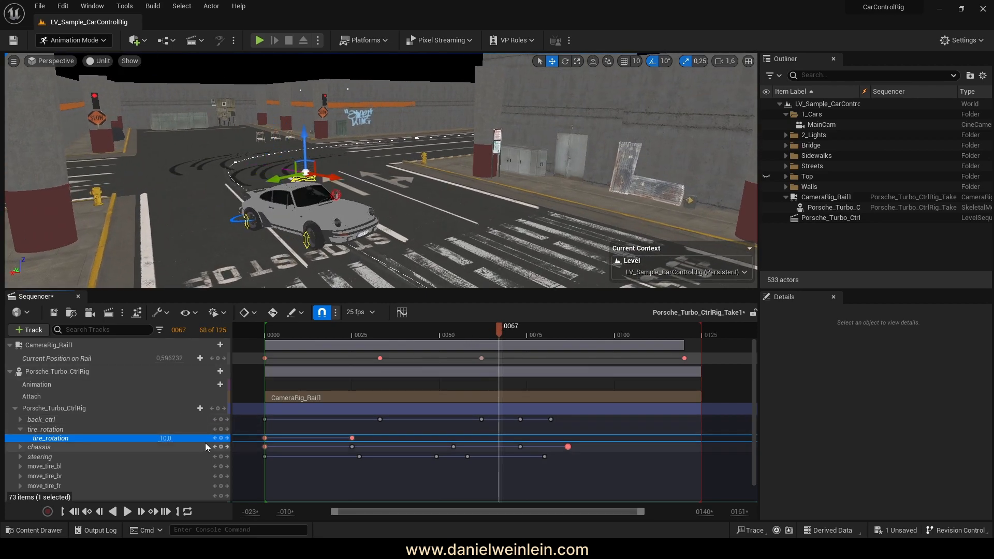
{"action": "left_click", "coordinate": [222, 438]}
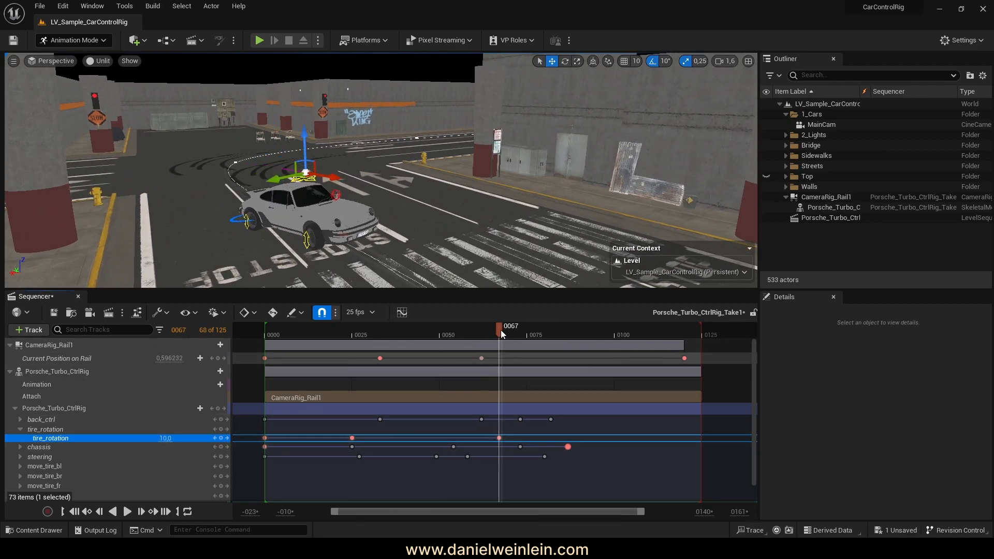
At frame 80, key tire_rotation at 15 and play the sequence from frame 0.
{"action": "left_click_drag", "start_coordinate": [502, 330], "coordinate": [547, 332]}
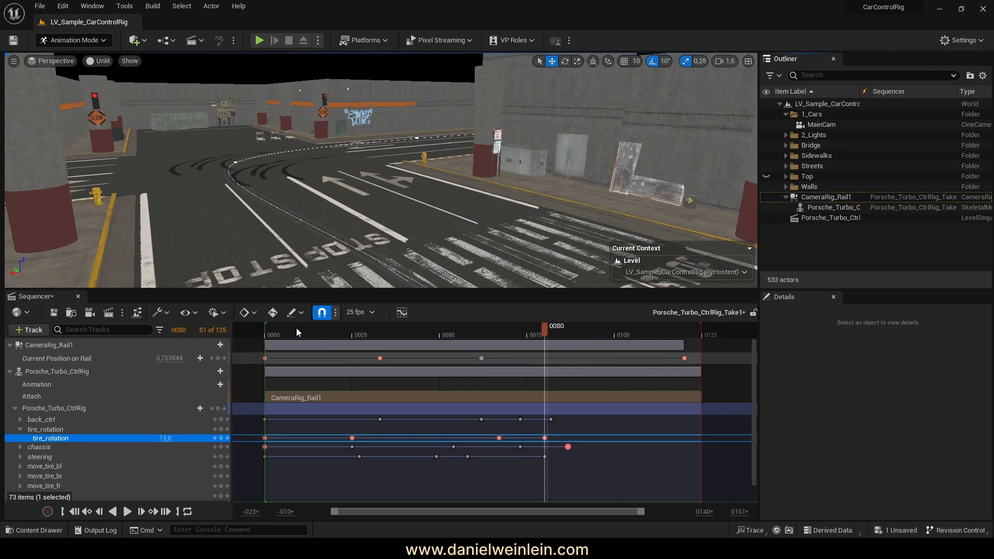
{"action": "left_click_drag", "start_coordinate": [298, 332], "coordinate": [266, 334]}
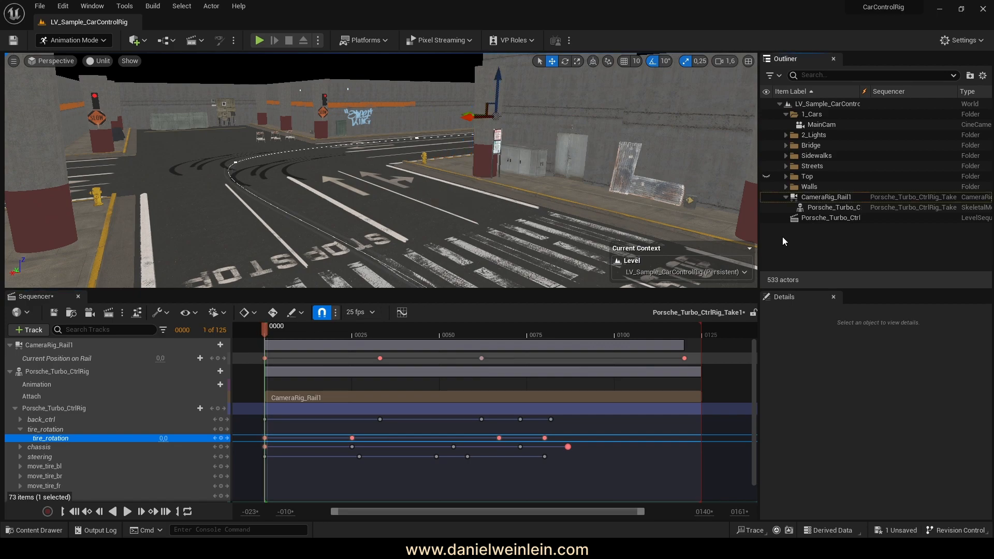
{"action": "left_click", "coordinate": [127, 512]}
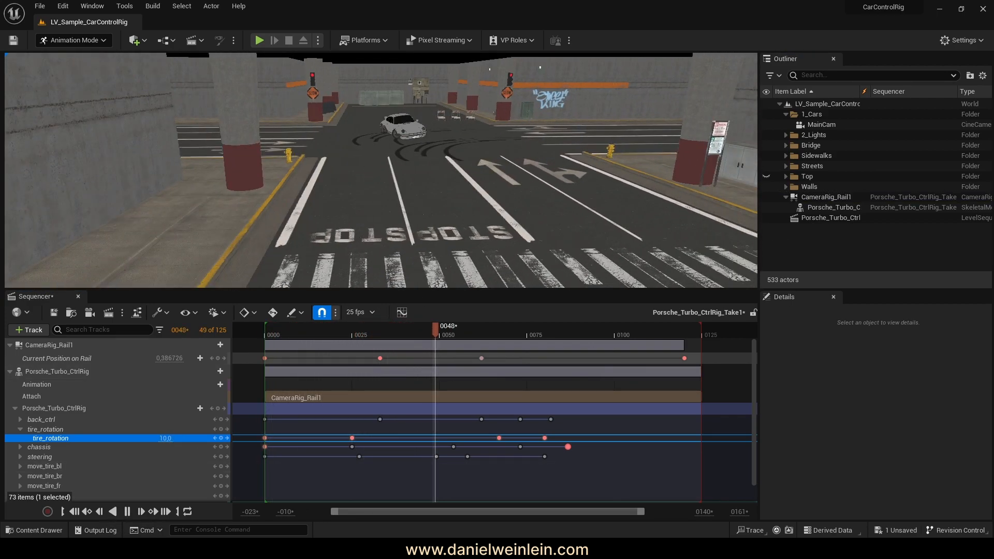
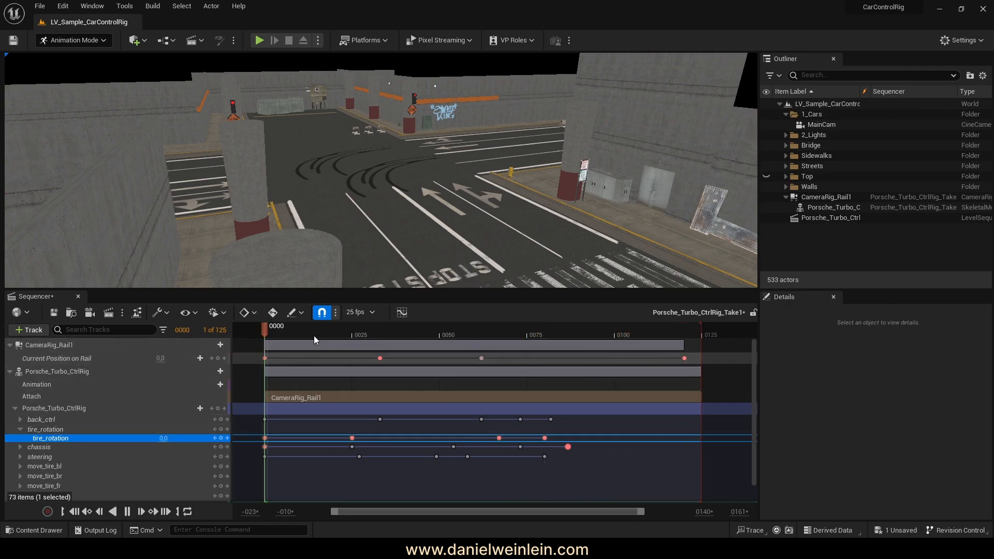
Return to frame 0 and examine the tire_rotation curve in the curve editor.
{"action": "left_click", "coordinate": [266, 336]}
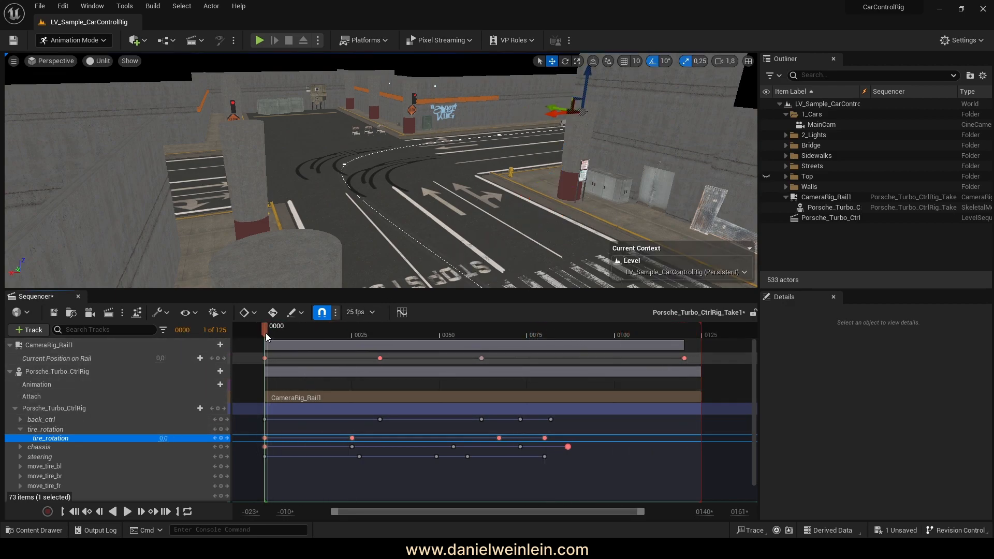
{"action": "key", "text": "w"}
{"action": "right_click_drag", "start_coordinate": [389, 272], "coordinate": [414, 271]}
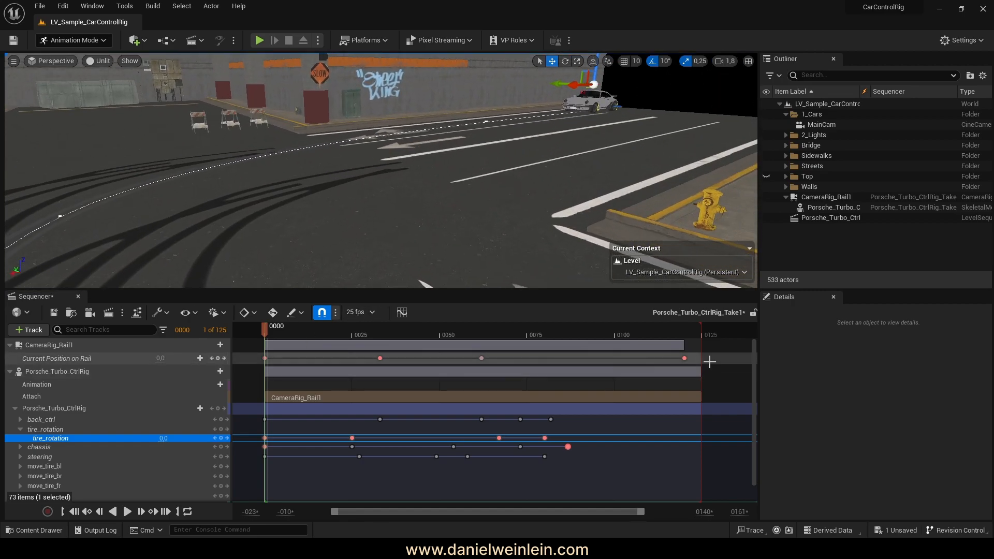
{"action": "left_click", "coordinate": [402, 313]}
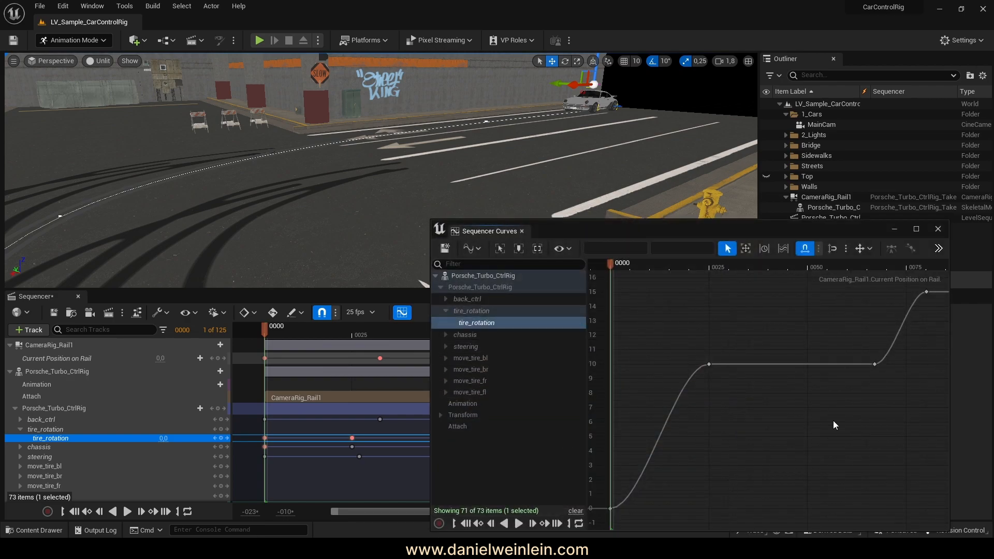
{"action": "left_click", "coordinate": [939, 229]}
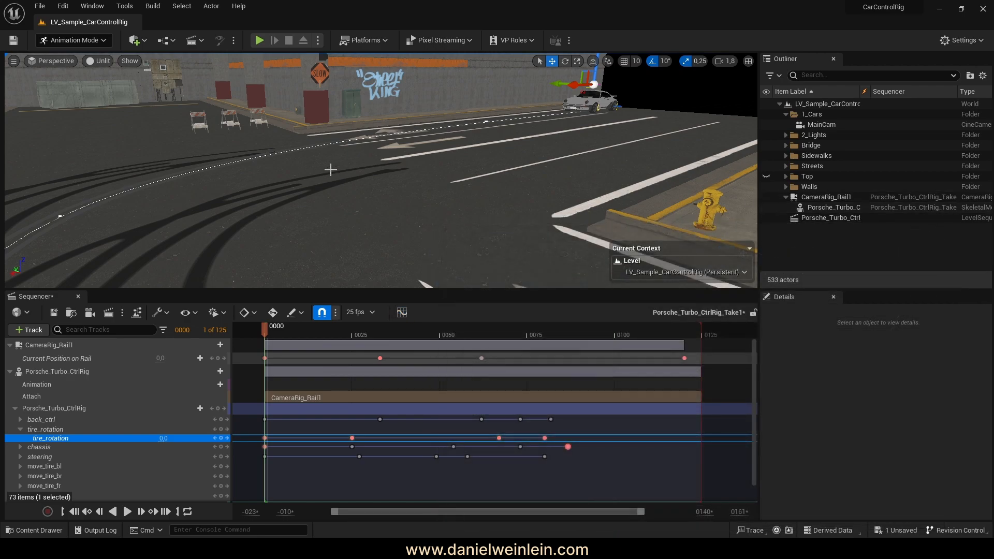
Save the current sequence and collapse the tire_rotation and Porsche_Turbo_CtrlRig tracks.
{"action": "key", "text": "s"}
{"action": "right_click_drag", "start_coordinate": [330, 169], "coordinate": [383, 154]}
{"action": "key", "text": "w"}
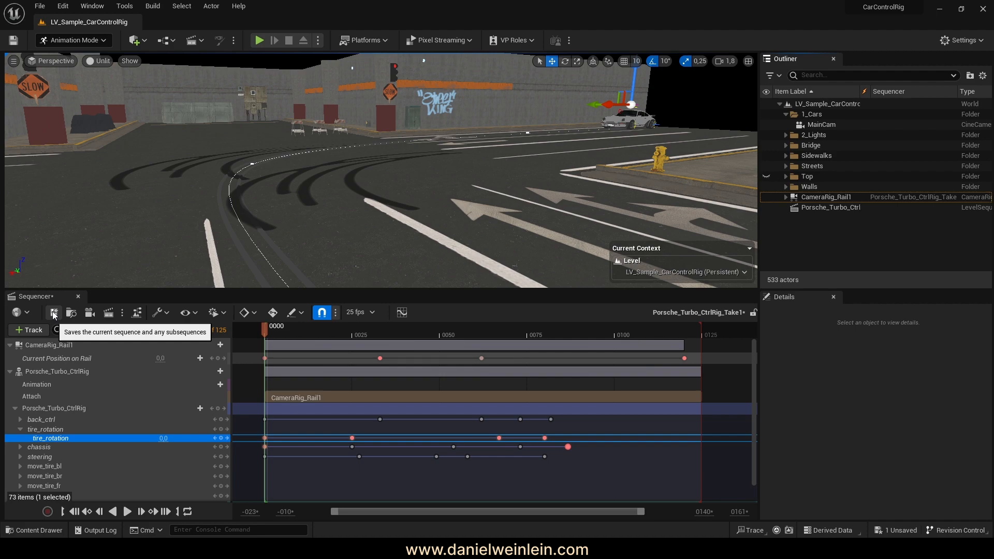
{"action": "left_click", "coordinate": [54, 314]}
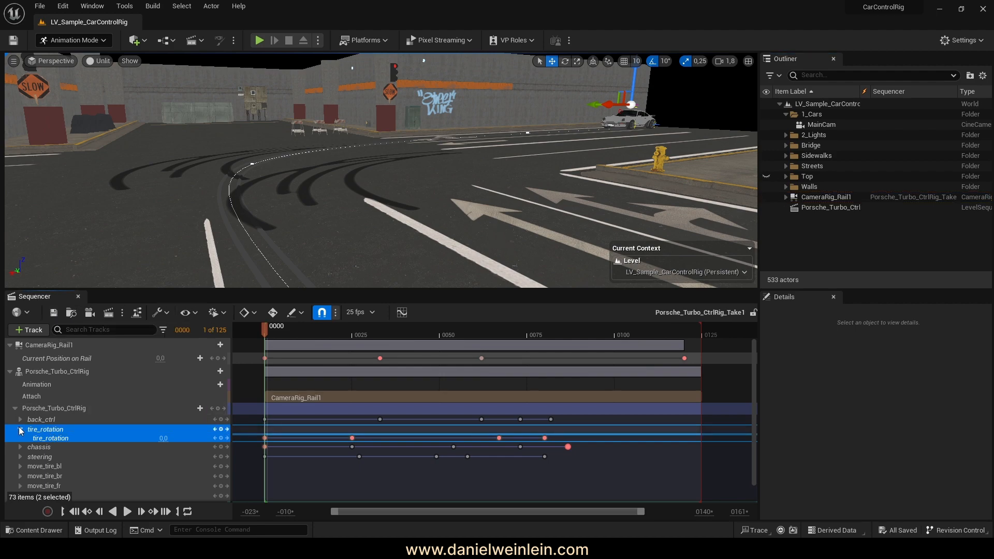
{"action": "left_click", "coordinate": [20, 430]}
{"action": "left_click", "coordinate": [15, 408]}
{"action": "left_click", "coordinate": [130, 453]}
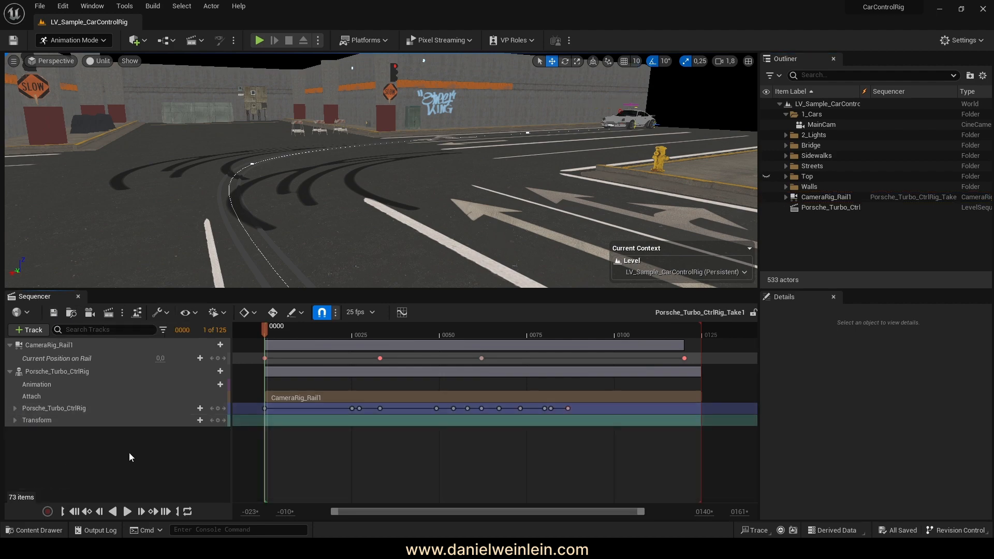
Review the car's motion along CameraRig_Rail1 from several angles by scrubbing through and playing the sequence.
{"action": "key", "text": "s"}
{"action": "mouse_move", "coordinate": [407, 159]}
{"action": "right_mouse_down"}
{"action": "mouse_move", "coordinate": [400, 151]}
{"action": "mouse_move", "coordinate": [413, 151]}
{"action": "right_mouse_up"}
{"action": "key", "text": "w"}
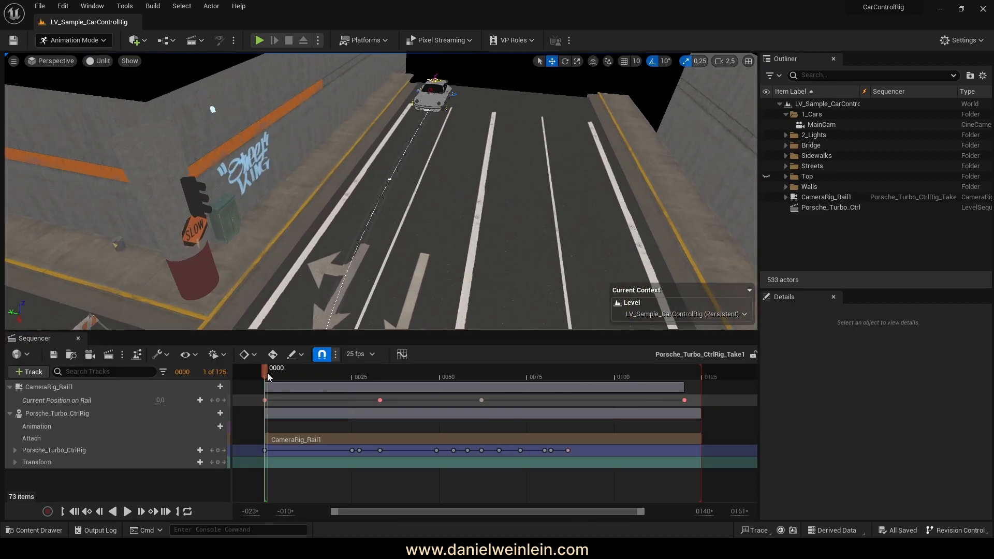
{"action": "left_click_drag", "start_coordinate": [265, 368], "coordinate": [356, 373]}
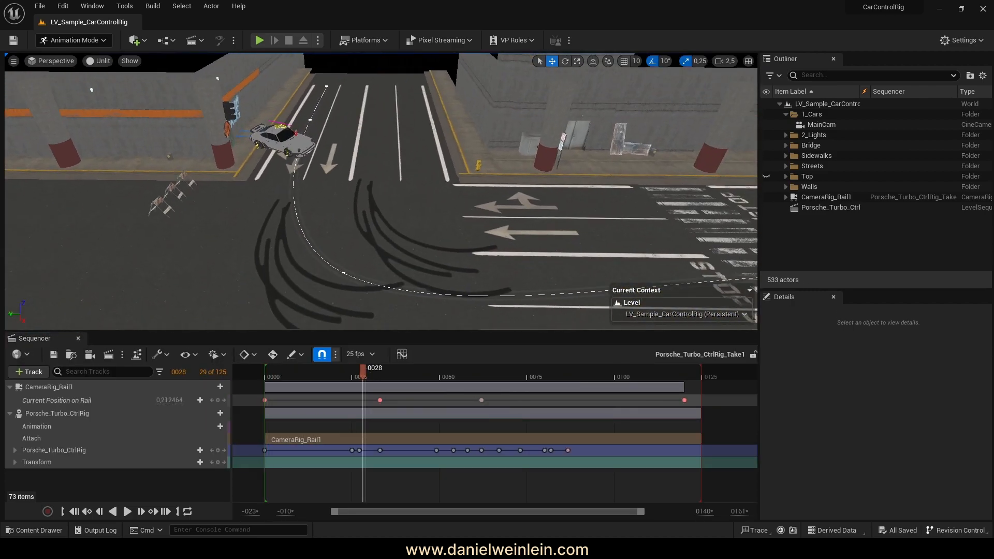
{"action": "left_click", "coordinate": [826, 197]}
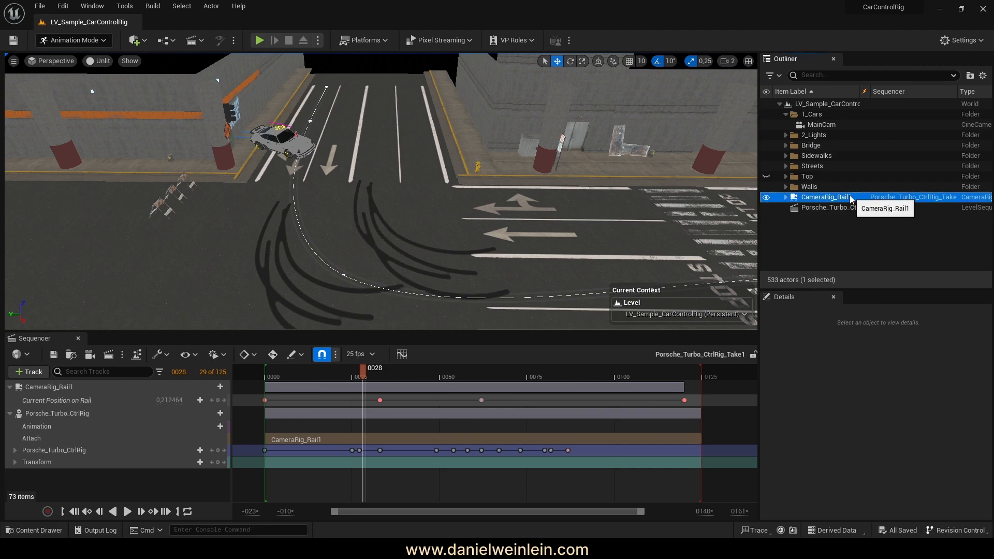
{"action": "left_click", "coordinate": [273, 375]}
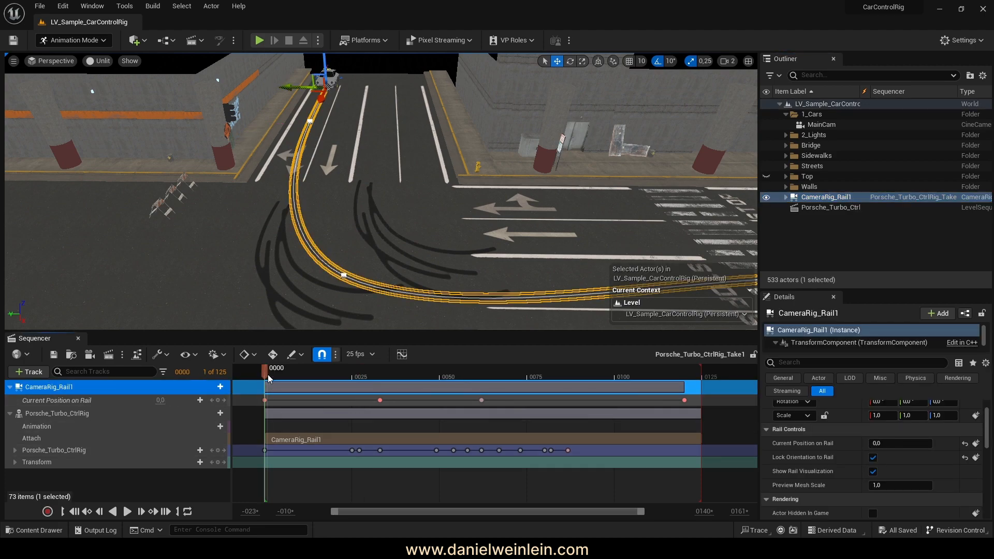
{"action": "left_click_drag", "start_coordinate": [266, 371], "coordinate": [531, 377]}
{"action": "right_click_drag", "start_coordinate": [528, 233], "coordinate": [445, 233]}
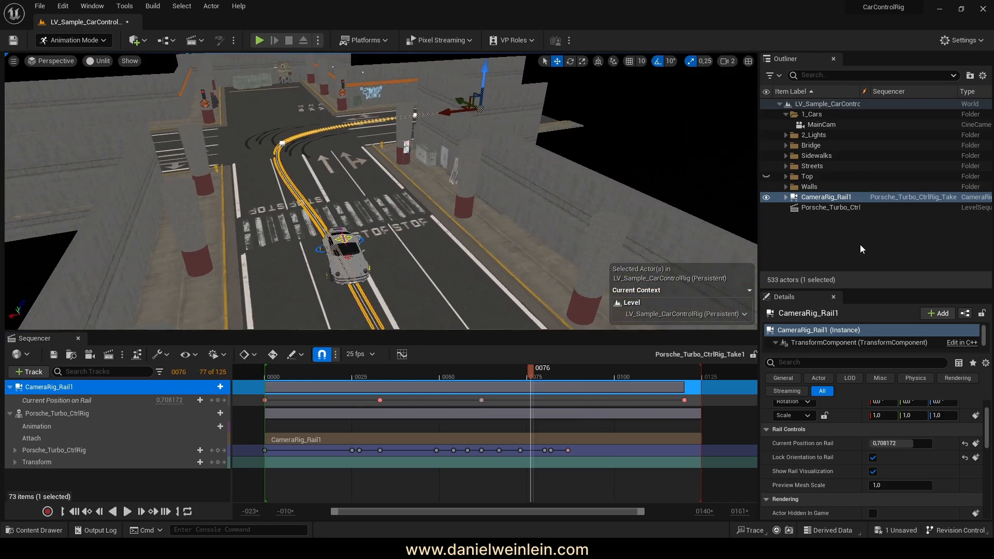
{"action": "left_click", "coordinate": [861, 248]}
{"action": "left_click", "coordinate": [127, 511]}
{"action": "mouse_move", "coordinate": [355, 171]}
{"action": "right_mouse_down"}
{"action": "mouse_move", "coordinate": [394, 164]}
{"action": "mouse_move", "coordinate": [397, 153]}
{"action": "mouse_move", "coordinate": [316, 176]}
{"action": "mouse_move", "coordinate": [340, 174]}
{"action": "right_mouse_up"}
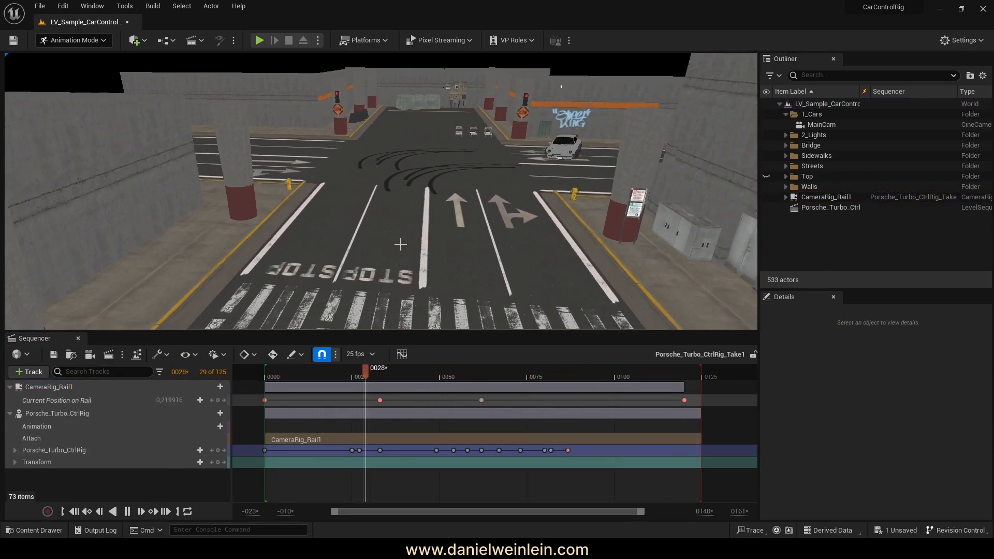
{"action": "left_click_drag", "start_coordinate": [401, 244], "coordinate": [400, 220], "text": "alt"}
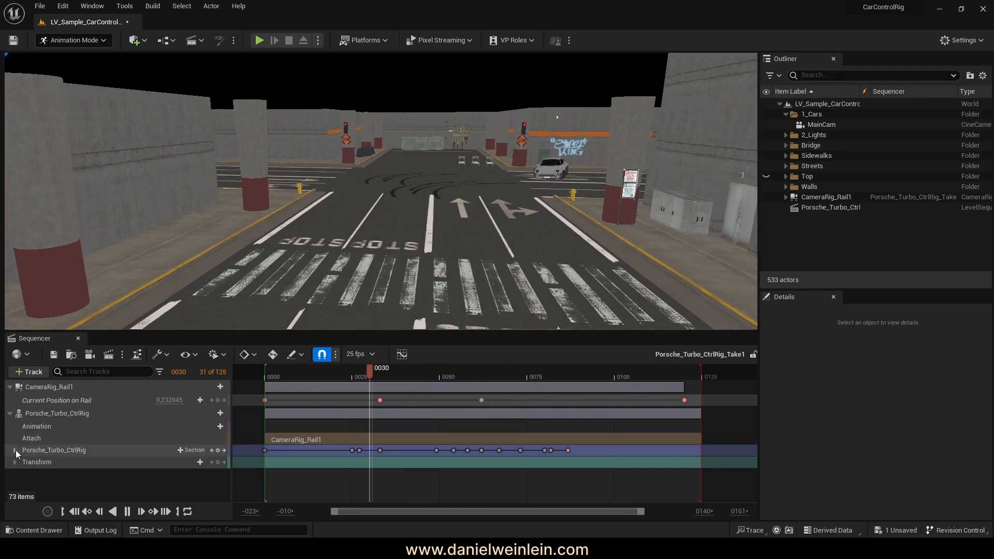
Expand the control rig's back_ctrl channels and move its last two Y keys to about frames 86 and 95.
{"action": "left_click", "coordinate": [15, 451]}
{"action": "left_click_drag", "start_coordinate": [331, 332], "coordinate": [332, 247]}
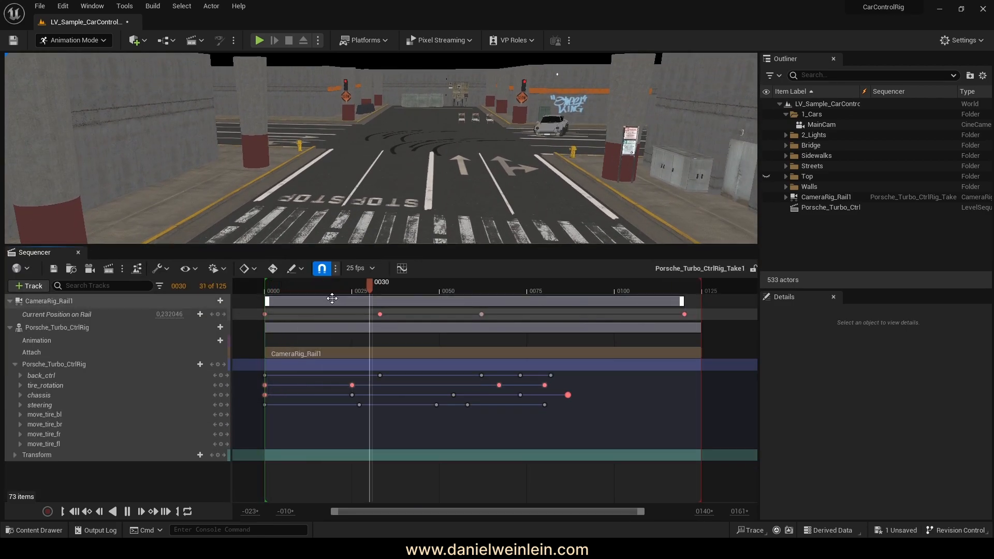
{"action": "left_click_drag", "start_coordinate": [306, 290], "coordinate": [483, 290]}
{"action": "left_click", "coordinate": [20, 376]}
{"action": "mouse_move", "coordinate": [568, 396]}
{"action": "left_mouse_down"}
{"action": "mouse_move", "coordinate": [513, 385]}
{"action": "mouse_move", "coordinate": [565, 393]}
{"action": "left_mouse_up"}
Play the sequence from frame 0 with a wider street view to check the car's rear slide.
{"action": "left_click_drag", "start_coordinate": [312, 290], "coordinate": [267, 289]}
{"action": "right_click_drag", "start_coordinate": [311, 207], "coordinate": [316, 192]}
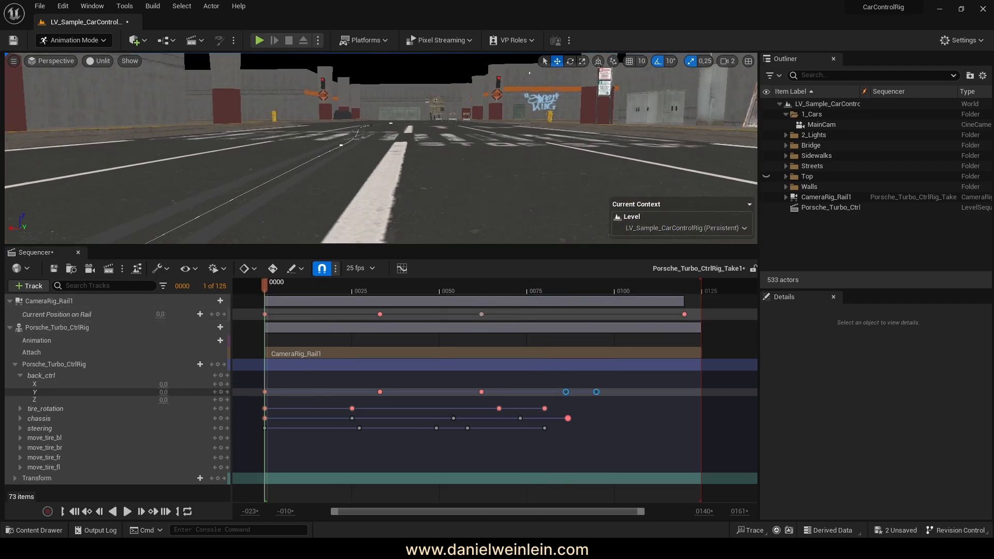
{"action": "key", "text": "s"}
{"action": "scroll", "coordinate": [435, 140], "scroll_direction": "down", "scroll_amount": 2}
{"action": "right_click_drag", "start_coordinate": [435, 140], "coordinate": [435, 141]}
{"action": "left_click", "coordinate": [127, 511]}
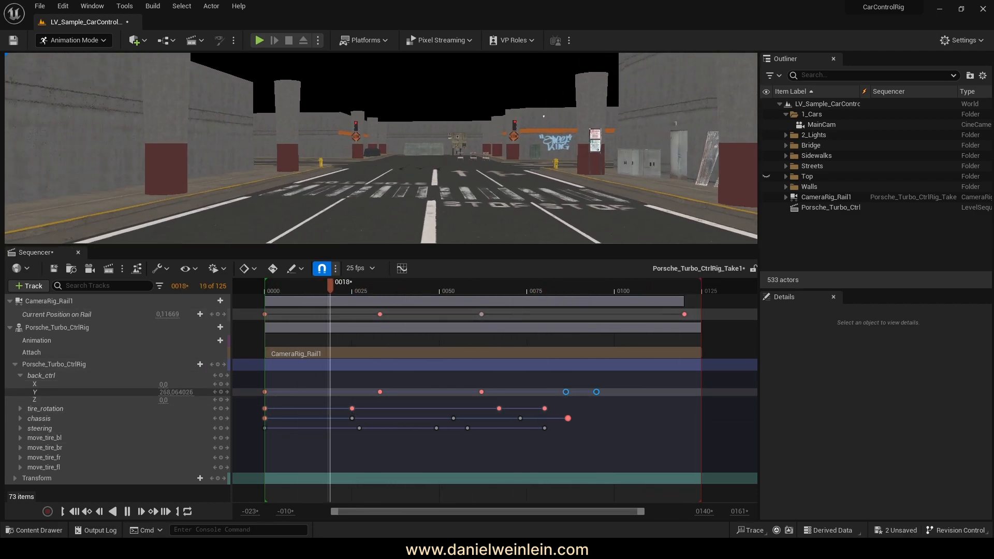
Move the last two back_ctrl Y keys to about frames 80 and 89 and replay the sequence.
{"action": "mouse_move", "coordinate": [499, 284]}
{"action": "left_mouse_down"}
{"action": "mouse_move", "coordinate": [477, 284]}
{"action": "mouse_move", "coordinate": [496, 284]}
{"action": "left_mouse_up"}
{"action": "left_click_drag", "start_coordinate": [559, 393], "coordinate": [559, 393]}
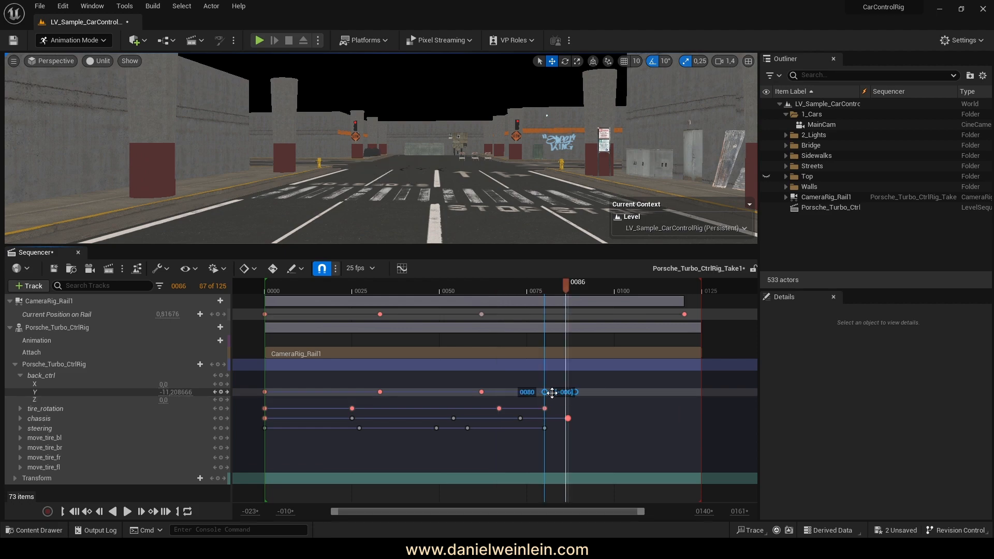
{"action": "left_click_drag", "start_coordinate": [458, 289], "coordinate": [331, 288]}
{"action": "key", "text": "space"}
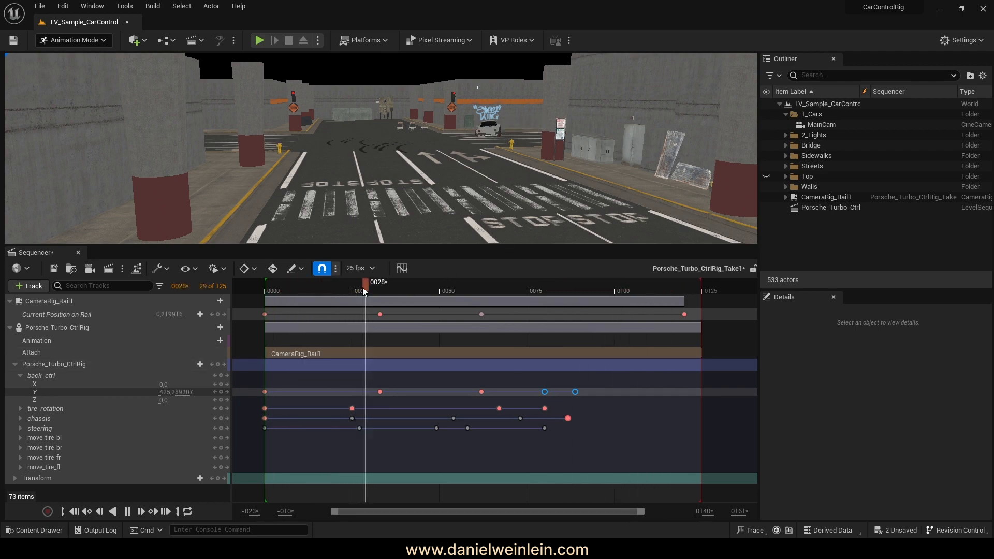
Move the last two back_ctrl Y keys to about frames 77 and 86 and replay the sequence.
{"action": "left_click_drag", "start_coordinate": [495, 288], "coordinate": [545, 300]}
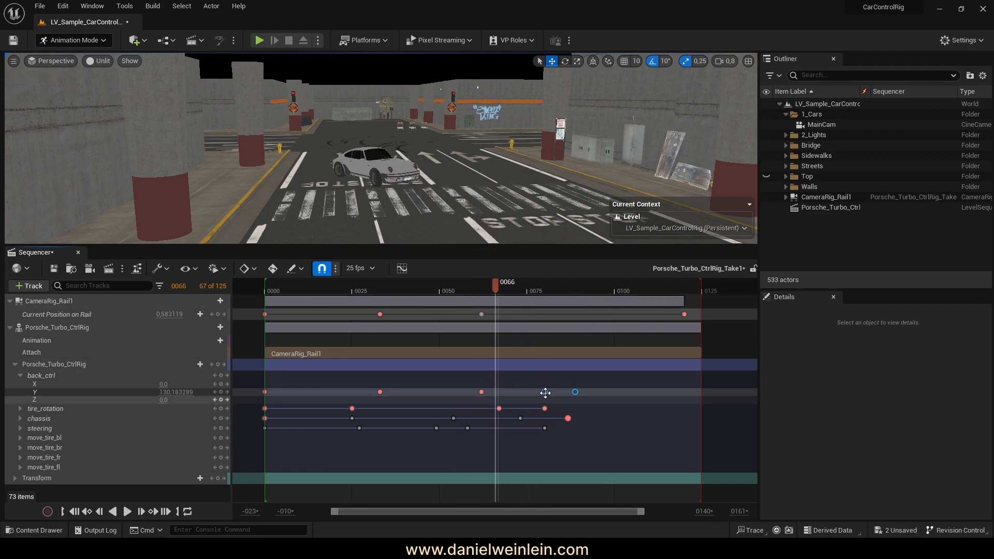
{"action": "left_click_drag", "start_coordinate": [545, 392], "coordinate": [534, 393]}
{"action": "left_click", "coordinate": [127, 511]}
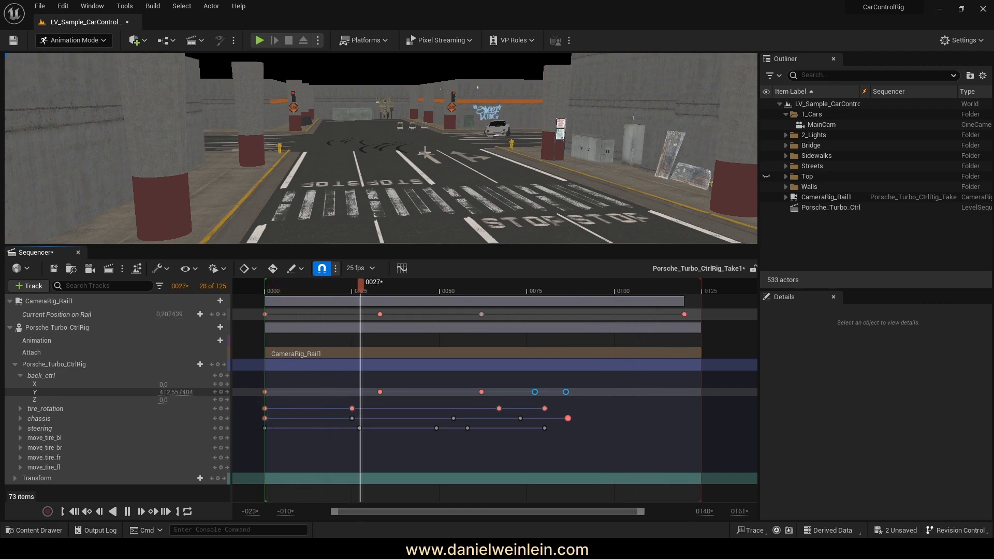
{"action": "left_click", "coordinate": [269, 290]}
Expand the steering channels, move the fourth steering Z key to about frame 62 and replay the sequence.
{"action": "left_click", "coordinate": [21, 429]}
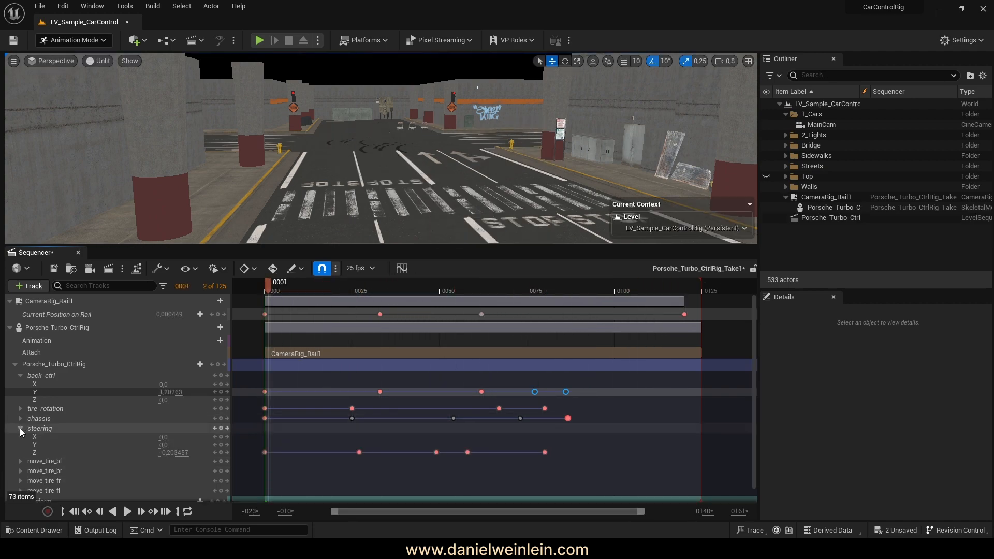
{"action": "left_click_drag", "start_coordinate": [458, 288], "coordinate": [471, 288]}
{"action": "left_click_drag", "start_coordinate": [469, 453], "coordinate": [505, 451]}
{"action": "left_click_drag", "start_coordinate": [491, 286], "coordinate": [428, 306]}
{"action": "mouse_move", "coordinate": [488, 310]}
{"action": "left_mouse_down"}
{"action": "mouse_move", "coordinate": [455, 311]}
{"action": "mouse_move", "coordinate": [471, 311]}
{"action": "left_mouse_up"}
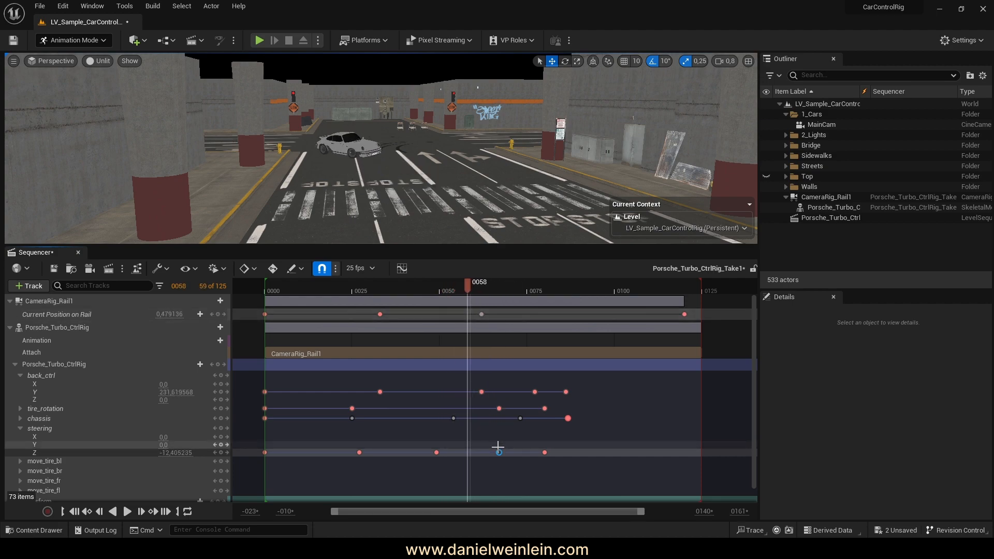
{"action": "left_click_drag", "start_coordinate": [500, 453], "coordinate": [481, 453]}
{"action": "mouse_move", "coordinate": [438, 289]}
{"action": "left_mouse_down"}
{"action": "mouse_move", "coordinate": [501, 297]}
{"action": "mouse_move", "coordinate": [423, 292]}
{"action": "left_mouse_up"}
{"action": "left_click", "coordinate": [127, 512]}
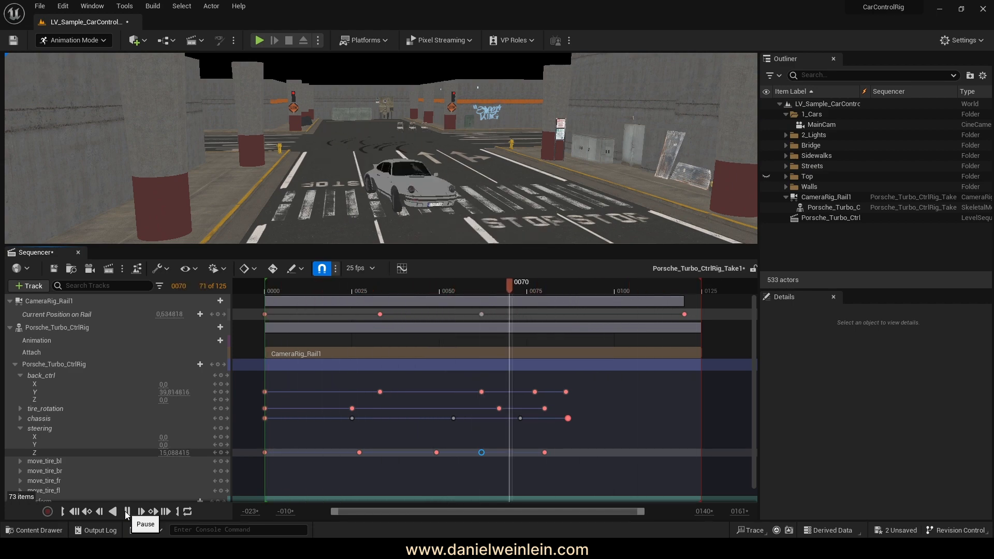
{"action": "left_click", "coordinate": [127, 512]}
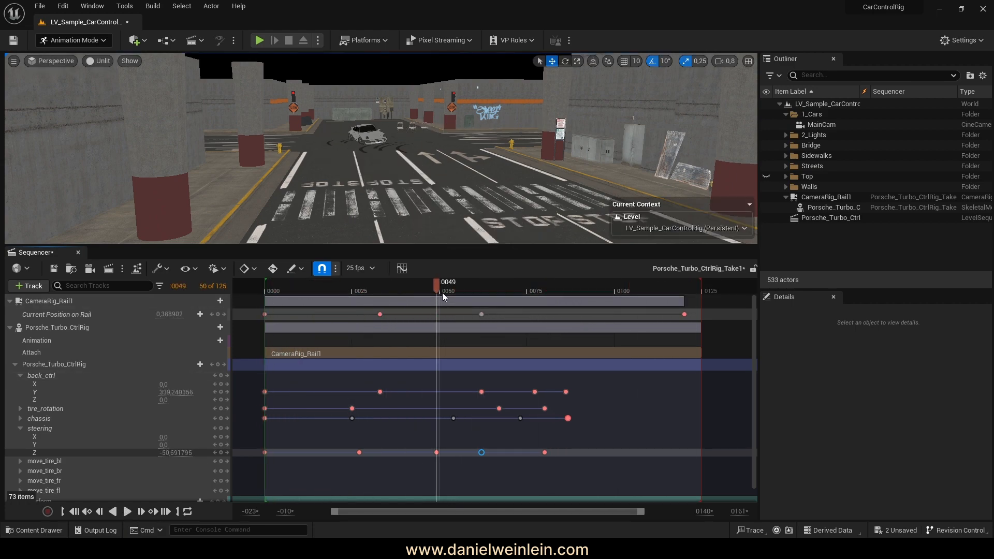
Move the fourth steering Z key back to frame 60 and check the turn in playback.
{"action": "left_click_drag", "start_coordinate": [442, 293], "coordinate": [468, 291]}
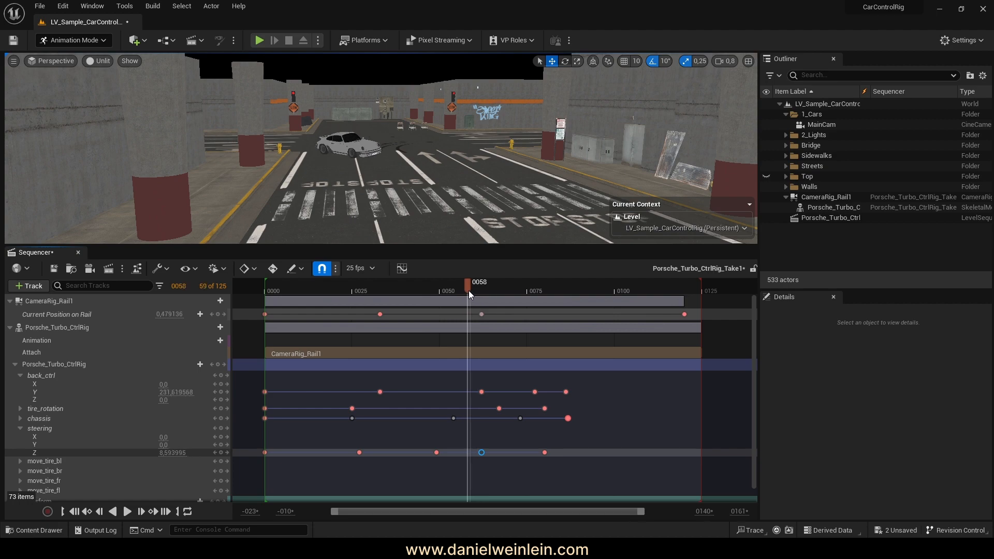
{"action": "left_click_drag", "start_coordinate": [481, 453], "coordinate": [468, 454]}
{"action": "left_click_drag", "start_coordinate": [643, 514], "coordinate": [518, 512]}
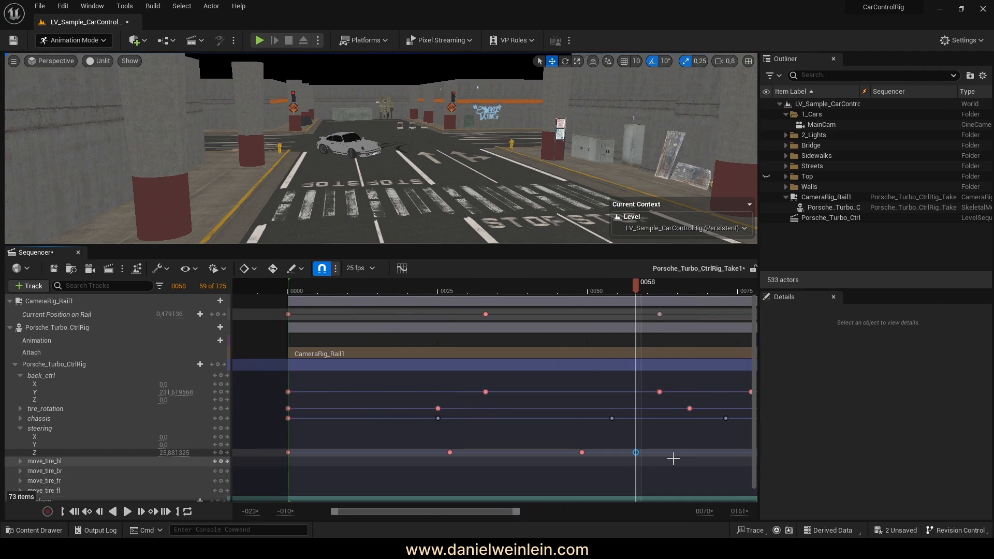
{"action": "left_click_drag", "start_coordinate": [635, 452], "coordinate": [648, 452]}
{"action": "left_click_drag", "start_coordinate": [518, 512], "coordinate": [574, 513]}
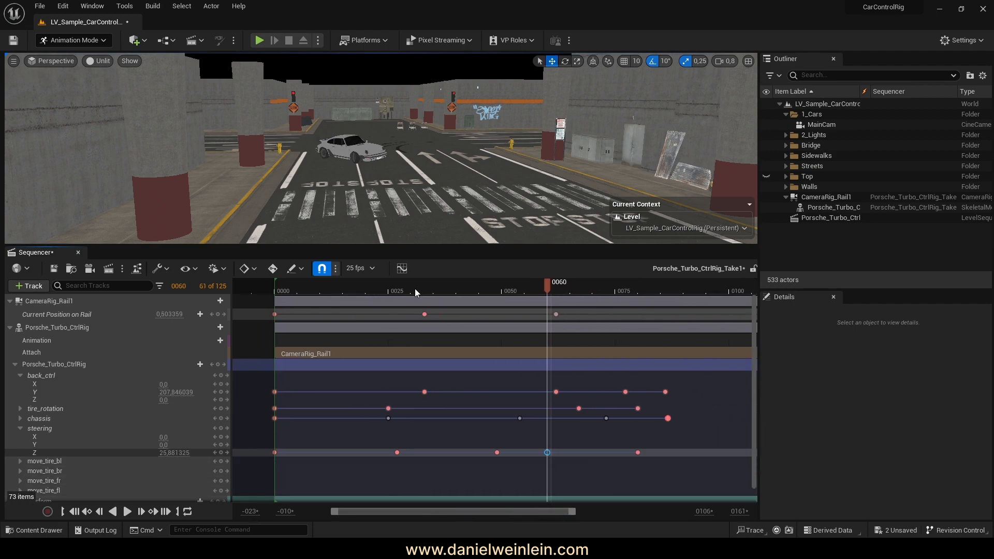
{"action": "left_click", "coordinate": [127, 512]}
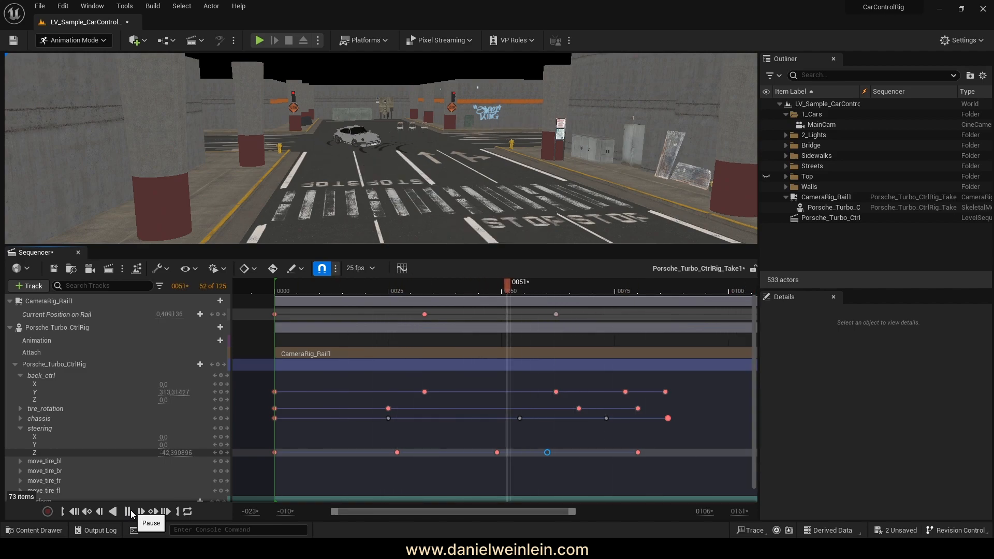
Collapse the steering channels, expand the chassis channels and lower the chassis Y value at the key around frame 25.
{"action": "left_click", "coordinate": [277, 292]}
{"action": "left_click_drag", "start_coordinate": [448, 295], "coordinate": [475, 293]}
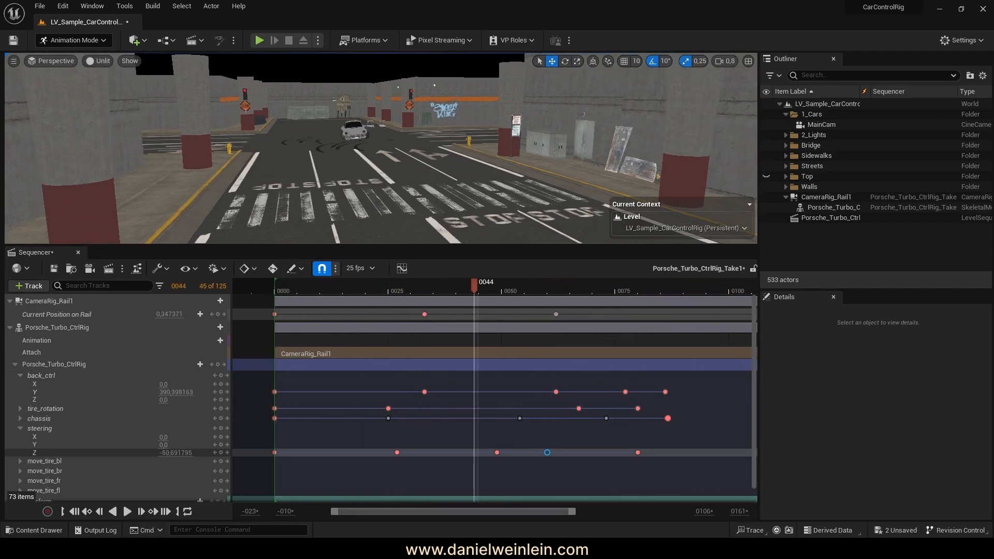
{"action": "left_click", "coordinate": [21, 429]}
{"action": "left_click", "coordinate": [21, 418]}
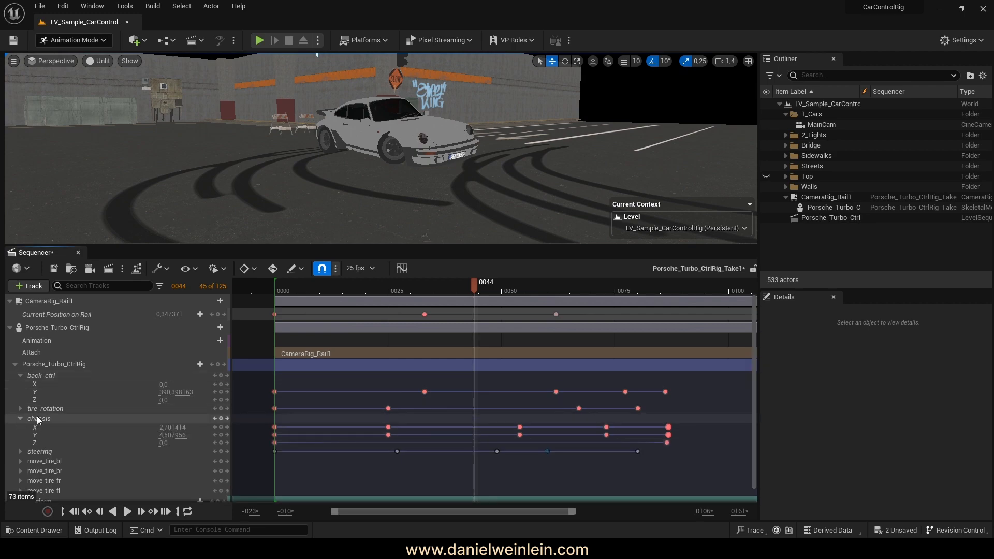
{"action": "left_click", "coordinate": [394, 294]}
{"action": "key", "text": "w"}
{"action": "right_click_drag", "start_coordinate": [438, 146], "coordinate": [450, 162]}
{"action": "scroll", "coordinate": [438, 147], "scroll_direction": "down", "scroll_amount": 2}
{"action": "left_click_drag", "start_coordinate": [179, 435], "coordinate": [150, 435]}
Review the car's turn from a low street view by playing and scrubbing through the sequence.
{"action": "left_click_drag", "start_coordinate": [415, 203], "coordinate": [311, 179], "text": "alt"}
{"action": "key", "text": "s"}
{"action": "right_click_drag", "start_coordinate": [363, 166], "coordinate": [384, 173]}
{"action": "scroll", "coordinate": [362, 166], "scroll_direction": "down", "scroll_amount": 3}
{"action": "key", "text": "space"}
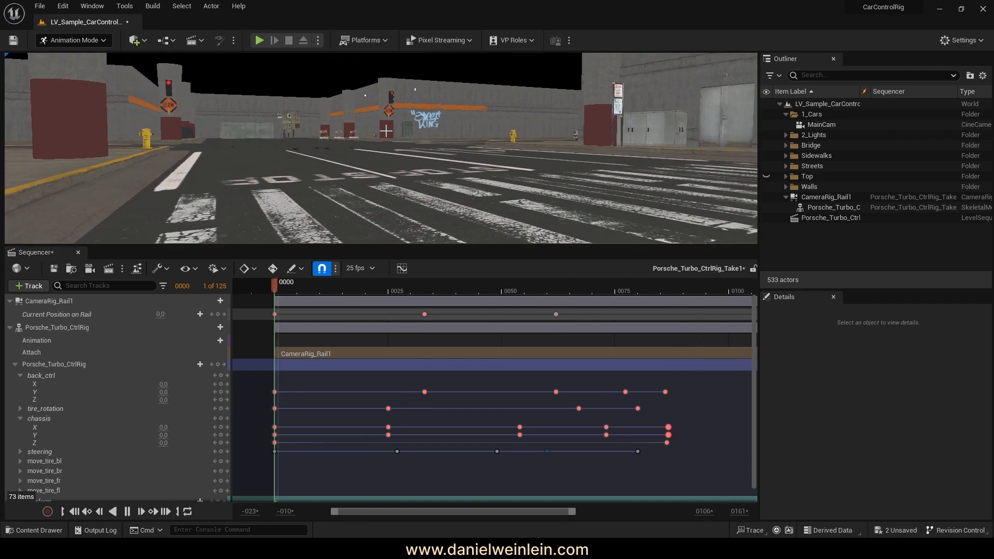
{"action": "left_click", "coordinate": [502, 289]}
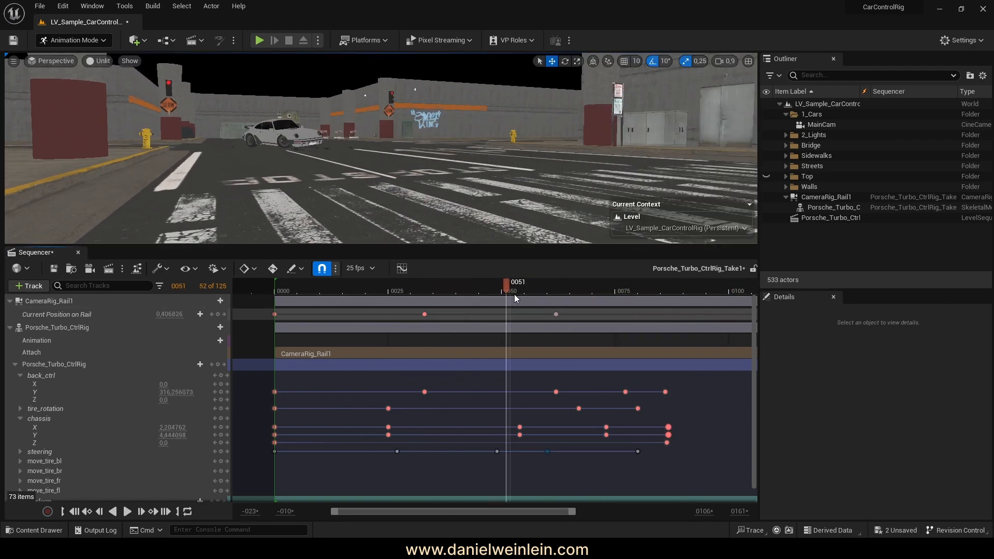
{"action": "left_click_drag", "start_coordinate": [526, 298], "coordinate": [479, 294]}
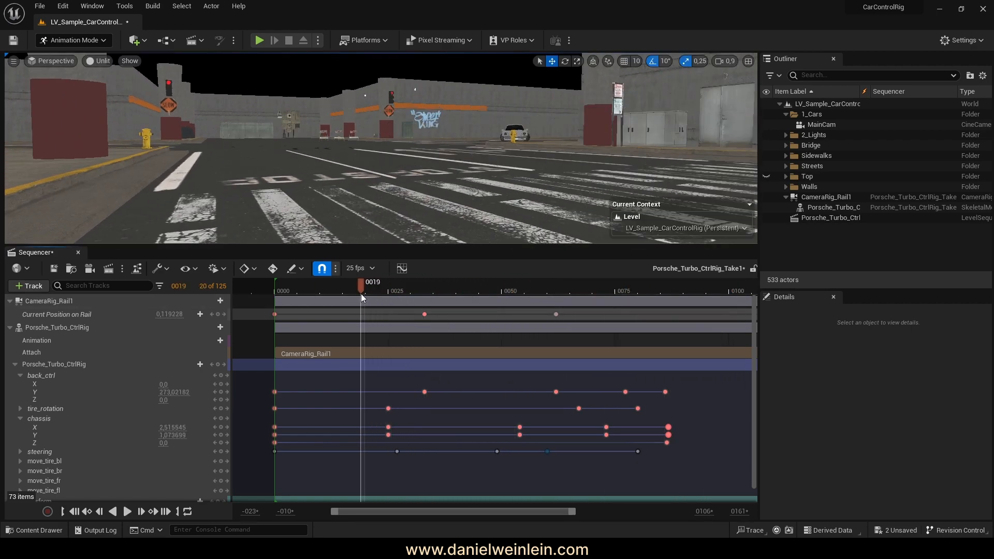
{"action": "left_click_drag", "start_coordinate": [361, 294], "coordinate": [275, 302]}
Enlarge the viewport, play the sequence from frame 0 with a wider street view, and save the sequence.
{"action": "right_click_drag", "start_coordinate": [462, 66], "coordinate": [450, 62]}
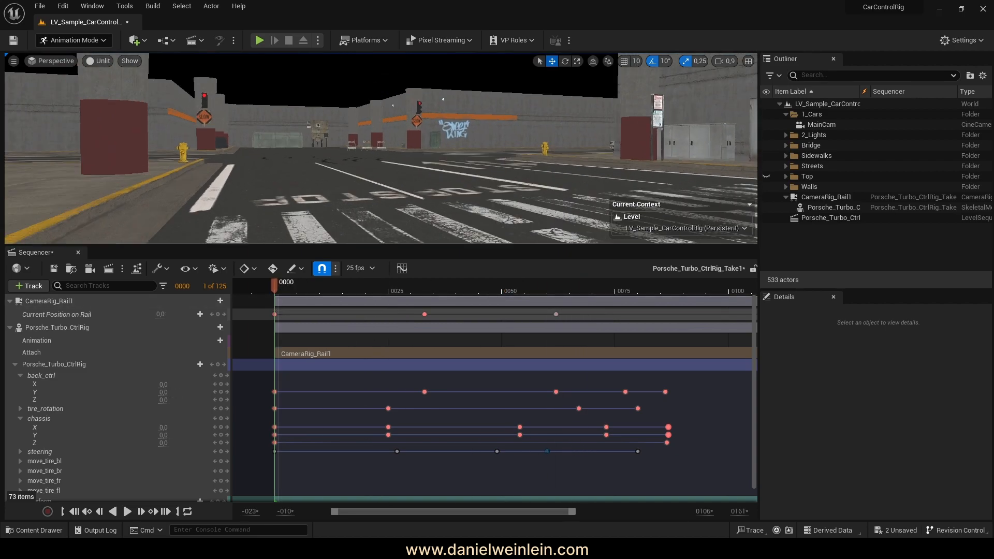
{"action": "right_click_drag", "start_coordinate": [137, 210], "coordinate": [137, 217]}
{"action": "left_click_drag", "start_coordinate": [132, 245], "coordinate": [141, 386]}
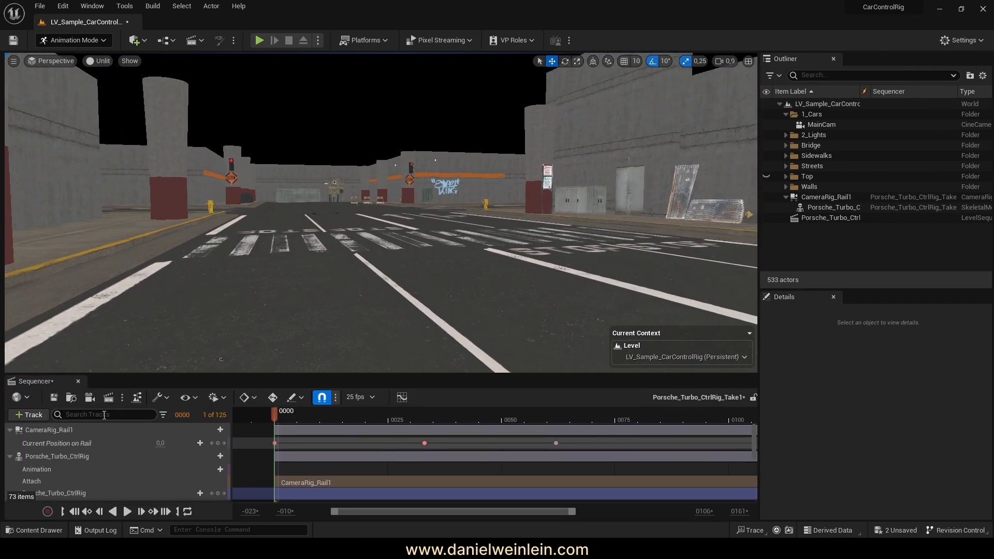
{"action": "key", "text": "space"}
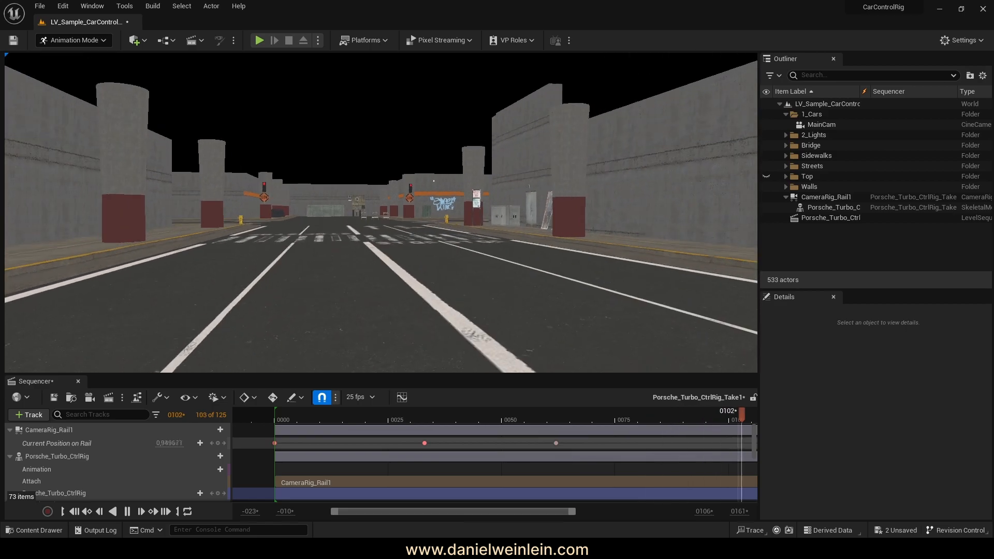
{"action": "left_click", "coordinate": [53, 397]}
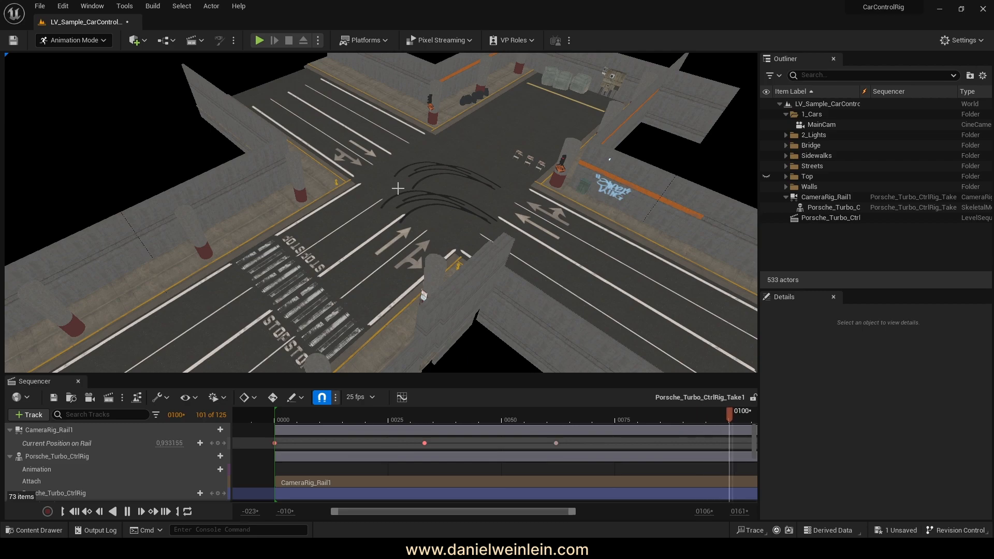
Adjust the tangent of the Current Position on Rail key at frame 62 in the curve editor and replay the sequence.
{"action": "left_click_drag", "start_coordinate": [119, 381], "coordinate": [119, 319]}
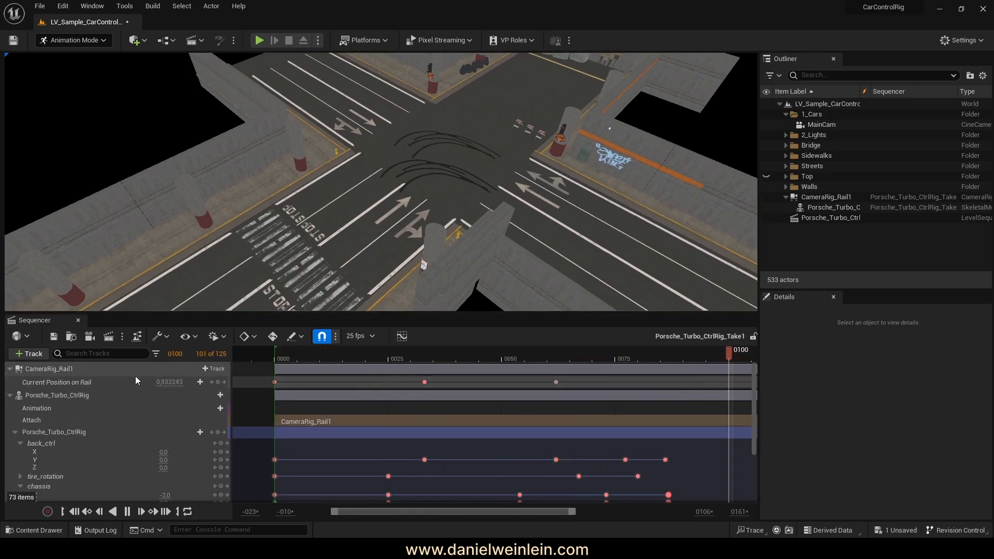
{"action": "left_click", "coordinate": [128, 512]}
{"action": "left_click", "coordinate": [401, 336]}
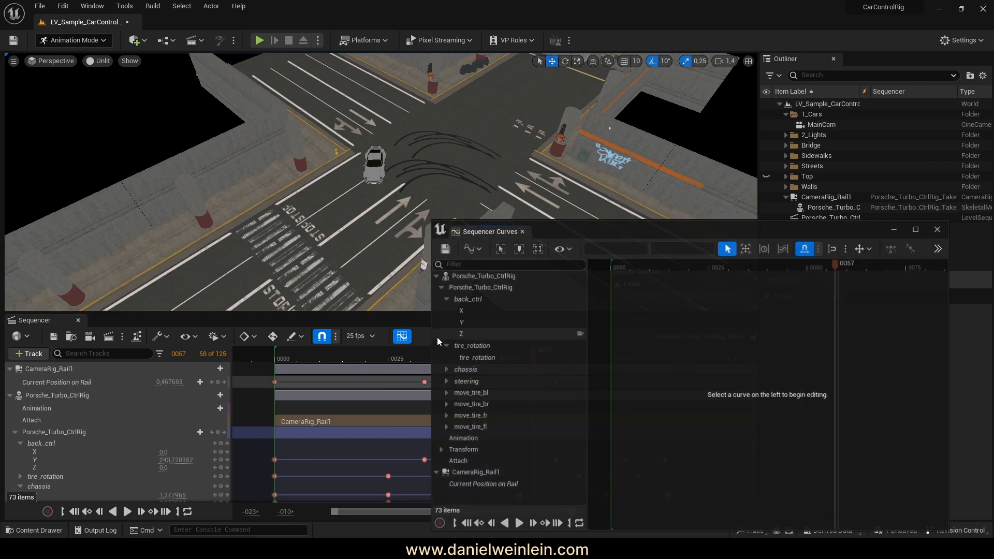
{"action": "left_click", "coordinate": [480, 484]}
{"action": "left_click_drag", "start_coordinate": [795, 371], "coordinate": [796, 374]}
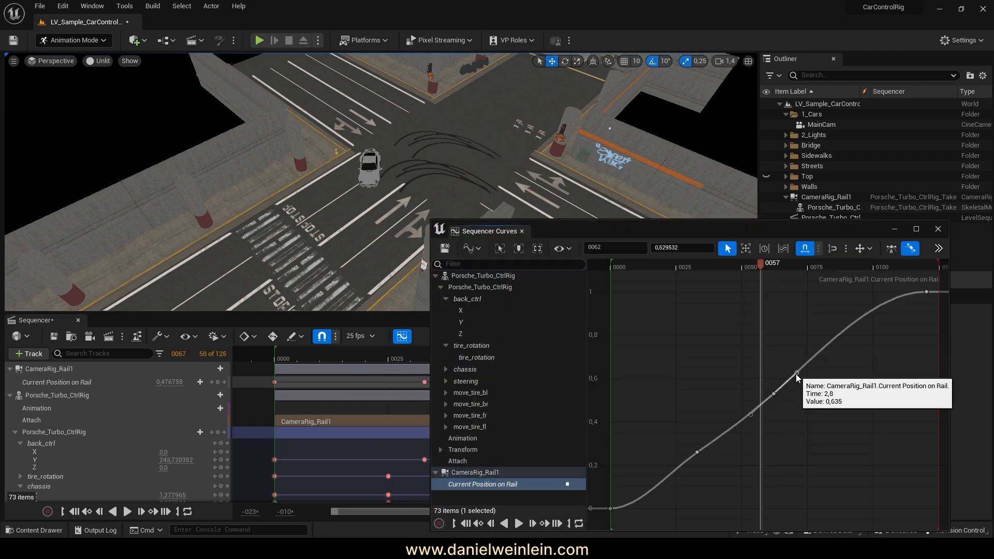
{"action": "left_click", "coordinate": [915, 296]}
{"action": "left_click", "coordinate": [938, 229]}
{"action": "left_click", "coordinate": [127, 511]}
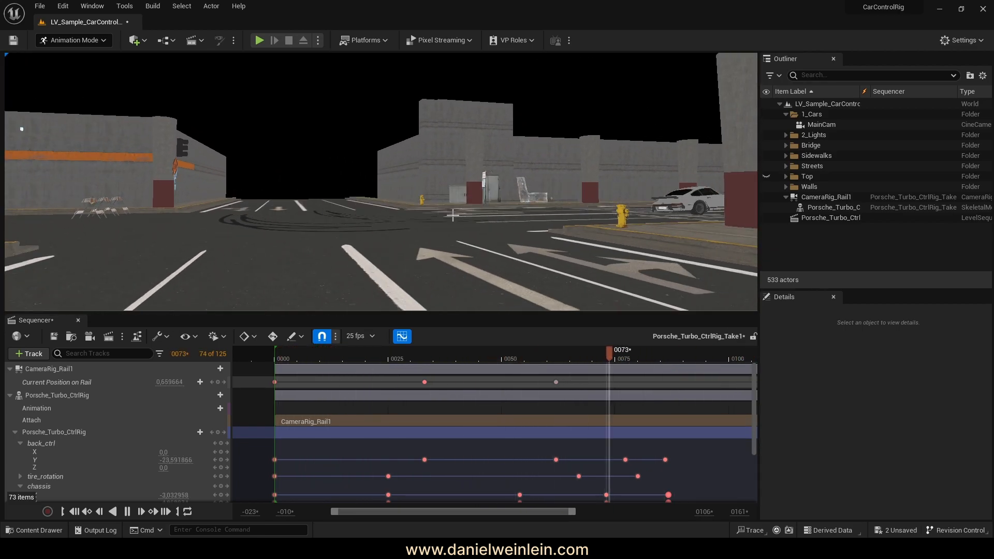
Move the third Current Position on Rail key to frame 69, judging the car's speed during playback.
{"action": "left_click_drag", "start_coordinate": [310, 358], "coordinate": [366, 363]}
{"action": "left_click", "coordinate": [128, 512]}
{"action": "left_click", "coordinate": [128, 511]}
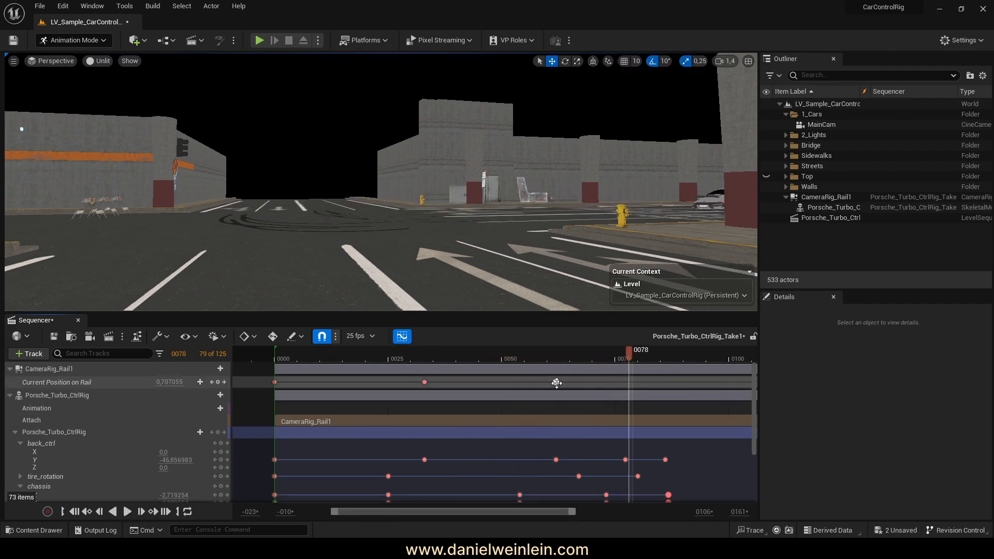
{"action": "left_click_drag", "start_coordinate": [557, 384], "coordinate": [567, 384]}
{"action": "left_click", "coordinate": [127, 512]}
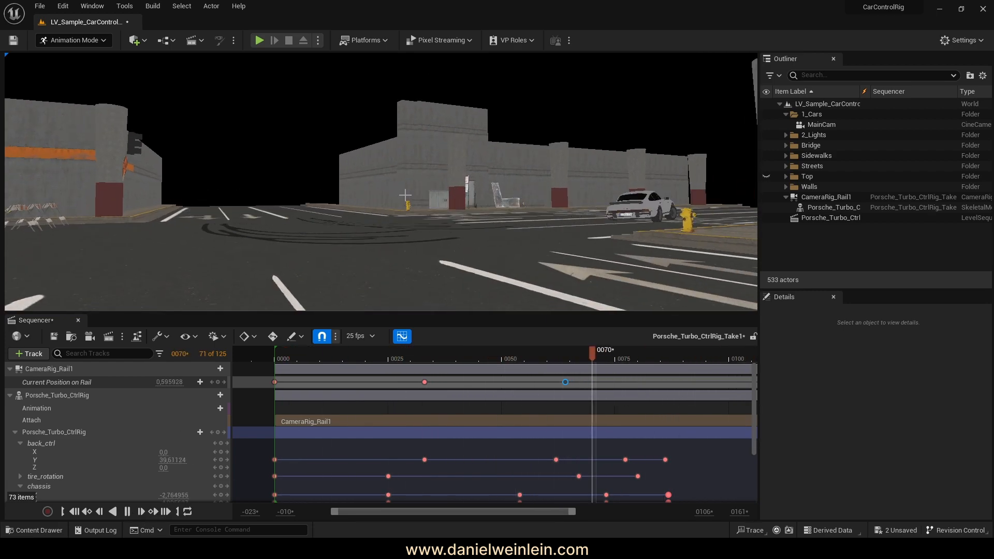
{"action": "left_click_drag", "start_coordinate": [565, 383], "coordinate": [556, 383]}
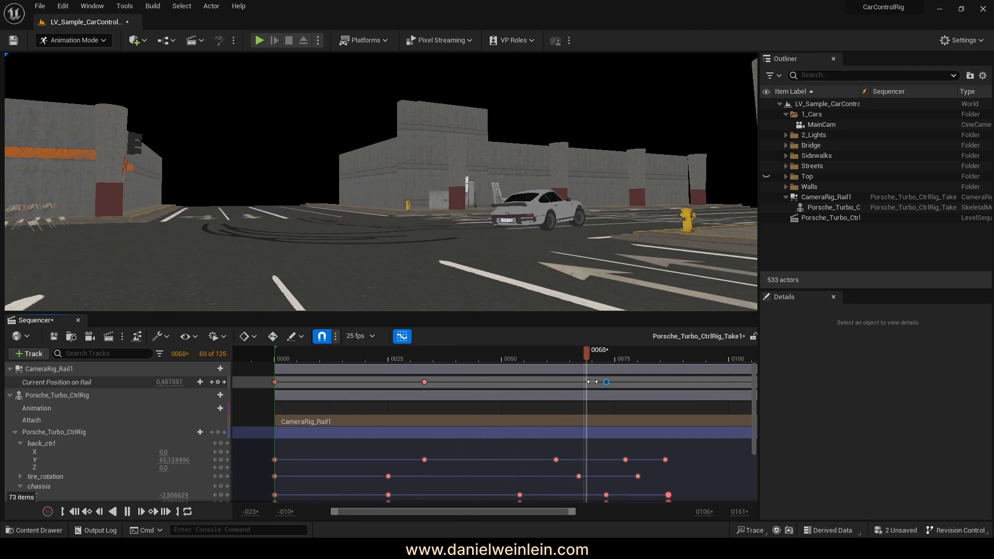
{"action": "left_click_drag", "start_coordinate": [607, 382], "coordinate": [588, 382]}
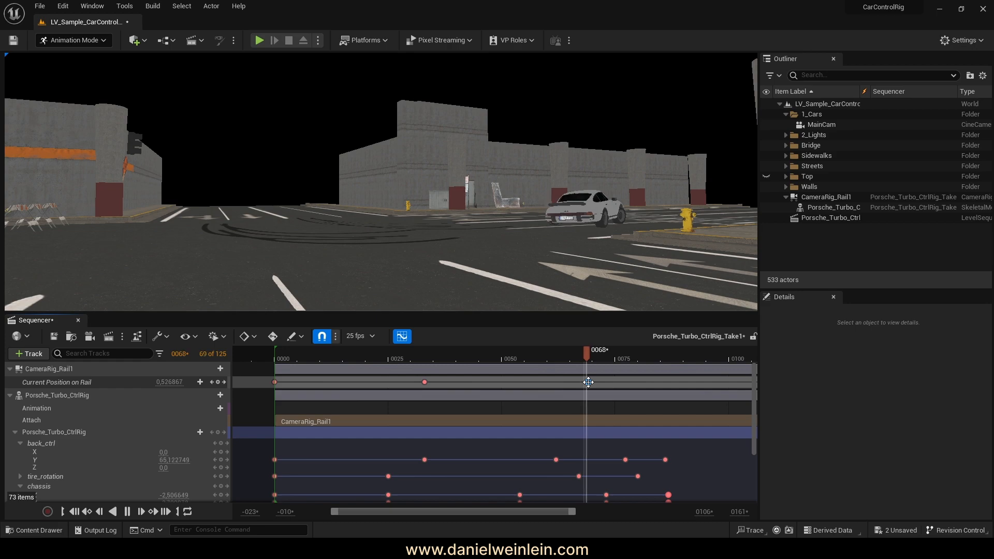
{"action": "key", "text": "space"}
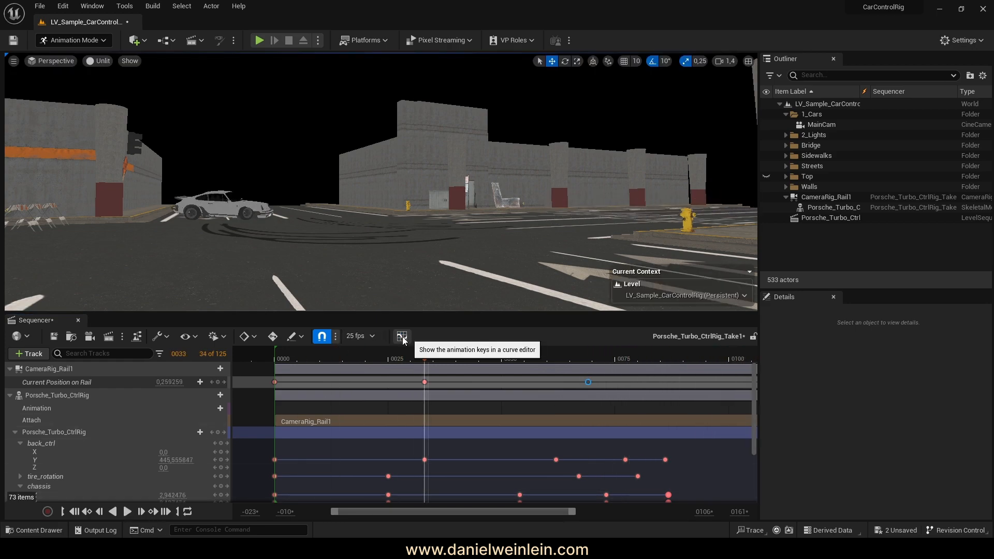
Refine the tangent of the Current Position on Rail key at frame 69 in the curve editor and check it in playback.
{"action": "left_click", "coordinate": [403, 338]}
{"action": "left_click_drag", "start_coordinate": [806, 408], "coordinate": [777, 380]}
{"action": "left_click_drag", "start_coordinate": [770, 417], "coordinate": [770, 415]}
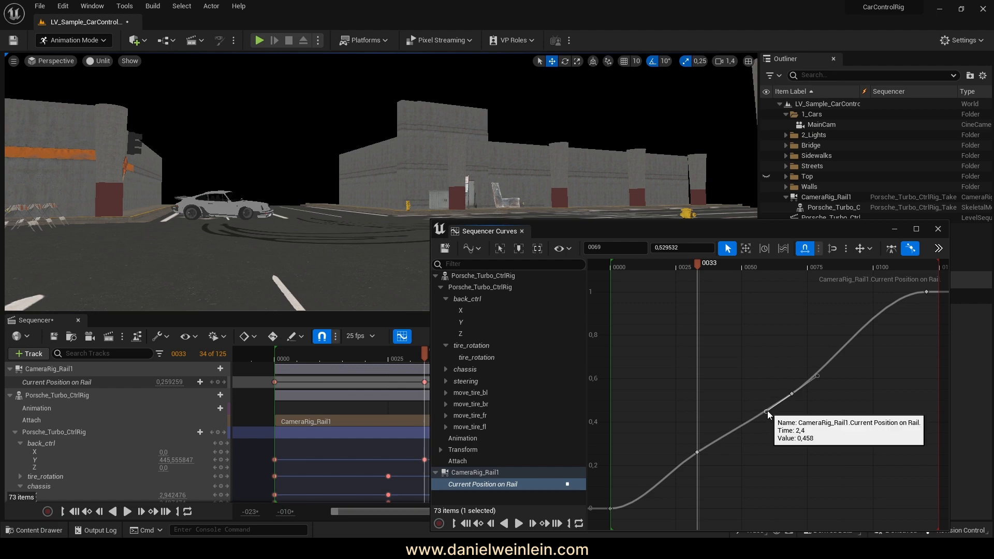
{"action": "left_click", "coordinate": [797, 425]}
{"action": "key", "text": "space"}
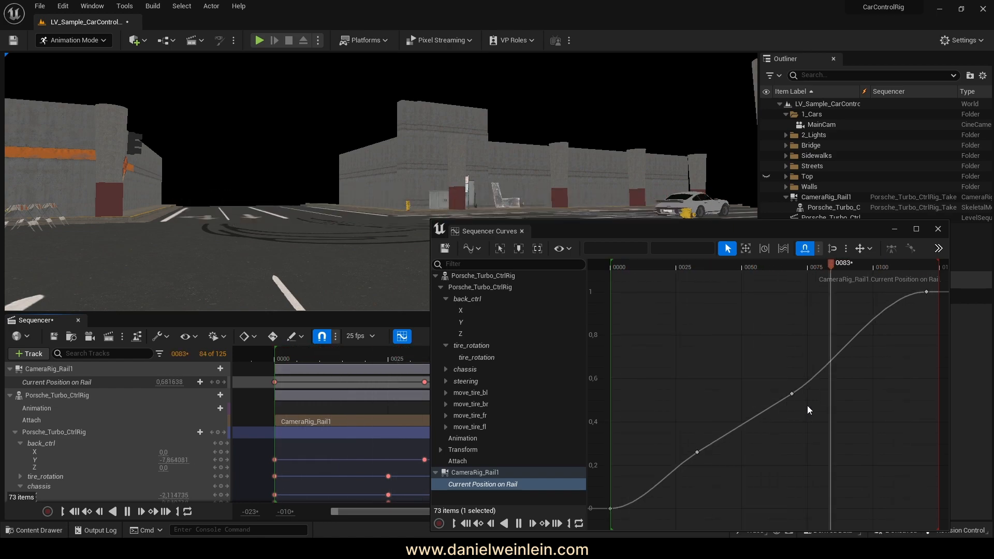
{"action": "left_click", "coordinate": [792, 394]}
{"action": "left_click_drag", "start_coordinate": [691, 228], "coordinate": [708, 333]}
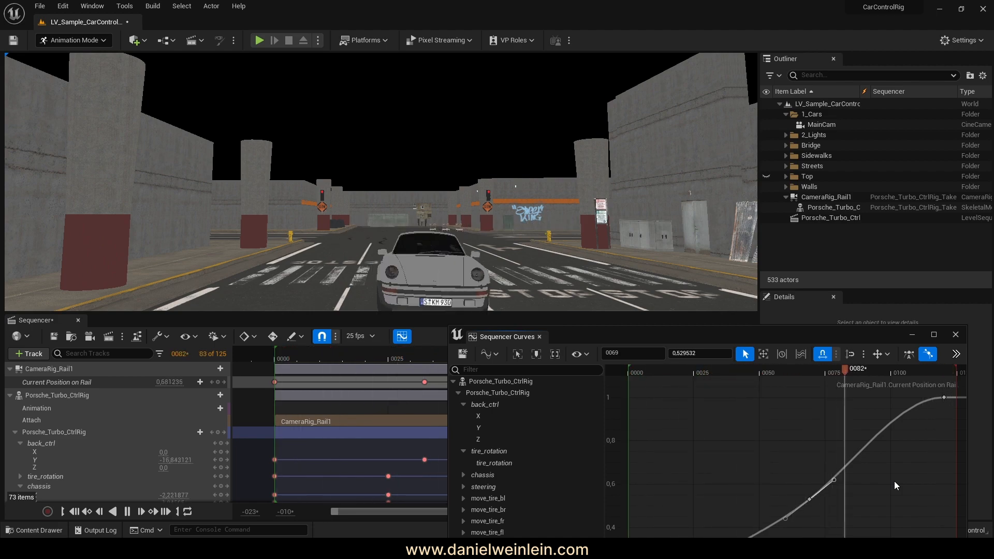
{"action": "left_click", "coordinate": [956, 337]}
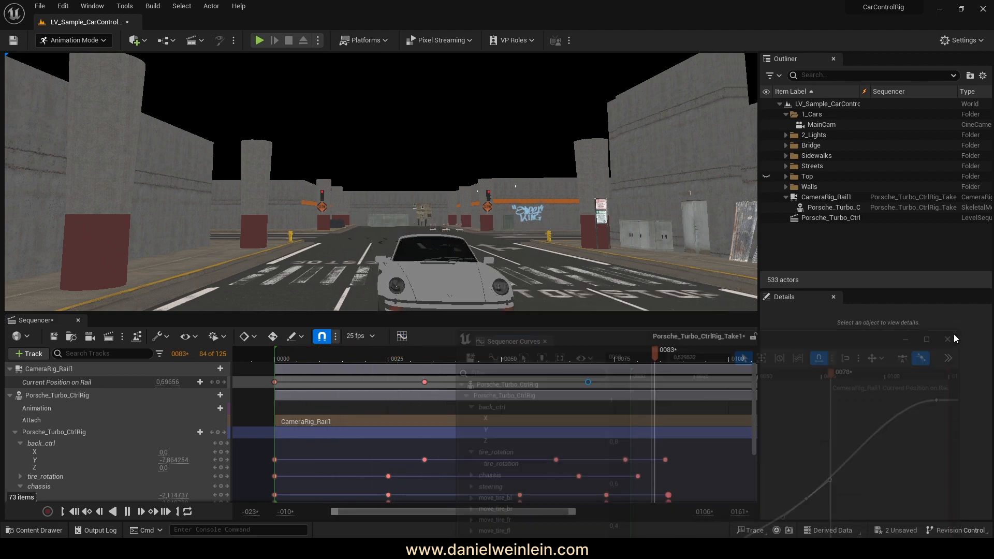
Collapse the CameraRig_Rail1 and Porsche_Turbo_CtrlRig tracks and play the sequence with its full frame range shown.
{"action": "key", "text": "space"}
{"action": "left_click", "coordinate": [11, 370]}
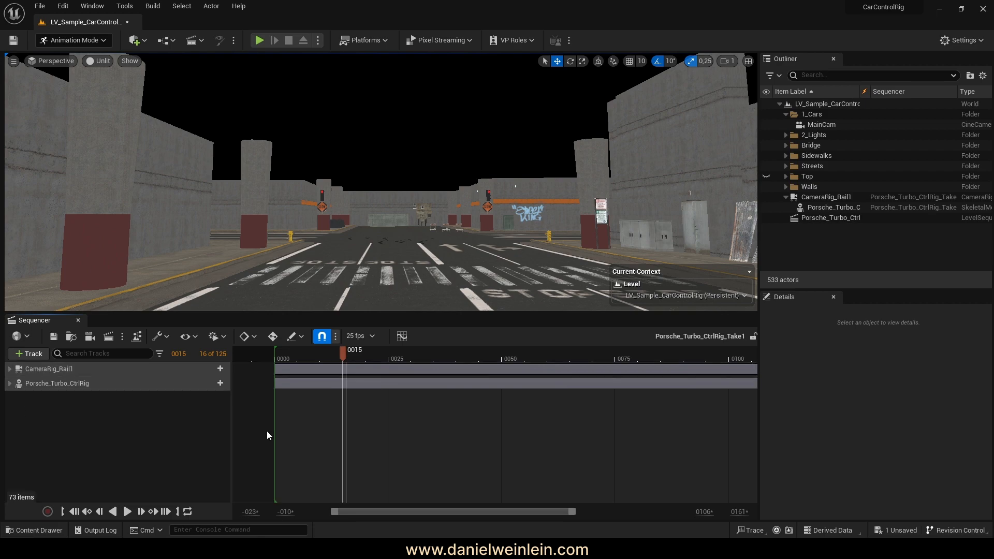
{"action": "left_click_drag", "start_coordinate": [577, 516], "coordinate": [686, 513]}
{"action": "left_click", "coordinate": [127, 513]}
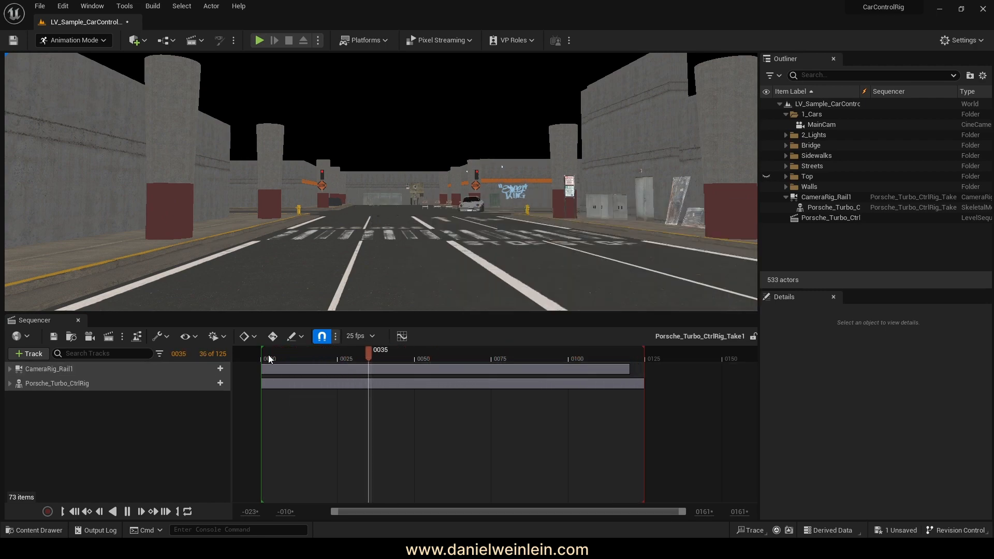
Scrub to frame 76 and expand the Porsche_Turbo_CtrlRig track in a taller Sequencer panel.
{"action": "left_click", "coordinate": [462, 359]}
{"action": "left_click_drag", "start_coordinate": [462, 359], "coordinate": [494, 358]}
{"action": "left_click", "coordinate": [10, 383]}
{"action": "left_click_drag", "start_coordinate": [68, 311], "coordinate": [515, 284]}
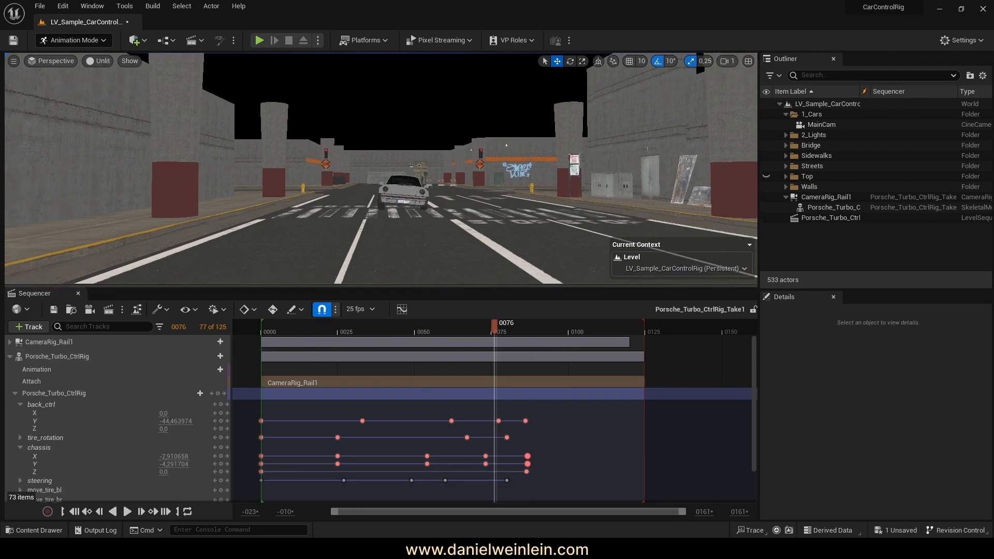
Move the fourth back_ctrl Y key to frame 80 and check the rear slide in playback.
{"action": "mouse_move", "coordinate": [501, 332]}
{"action": "left_mouse_down"}
{"action": "mouse_move", "coordinate": [441, 331]}
{"action": "mouse_move", "coordinate": [499, 332]}
{"action": "left_mouse_up"}
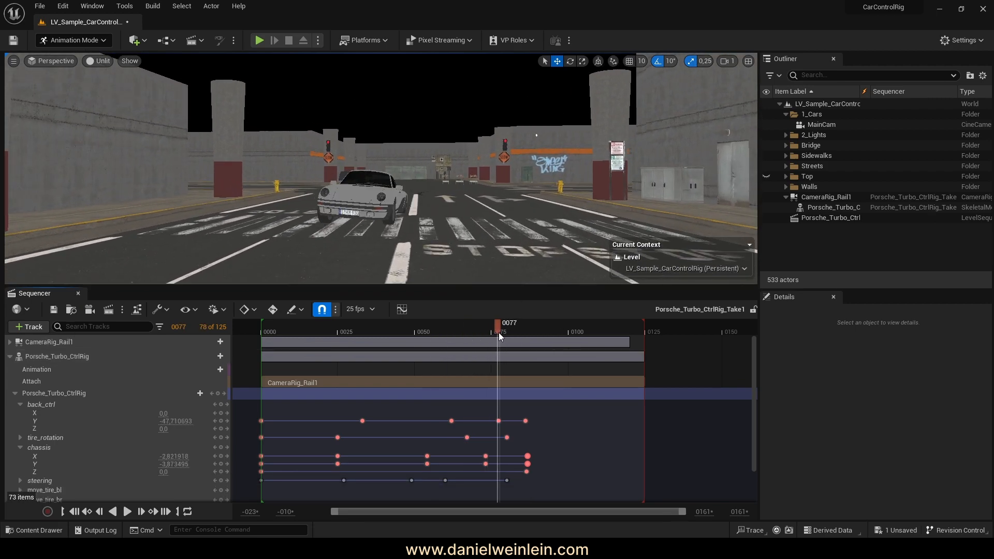
{"action": "left_click_drag", "start_coordinate": [499, 421], "coordinate": [489, 421]}
{"action": "left_click_drag", "start_coordinate": [406, 333], "coordinate": [552, 332]}
{"action": "left_click_drag", "start_coordinate": [486, 421], "coordinate": [507, 421]}
{"action": "left_click", "coordinate": [127, 512]}
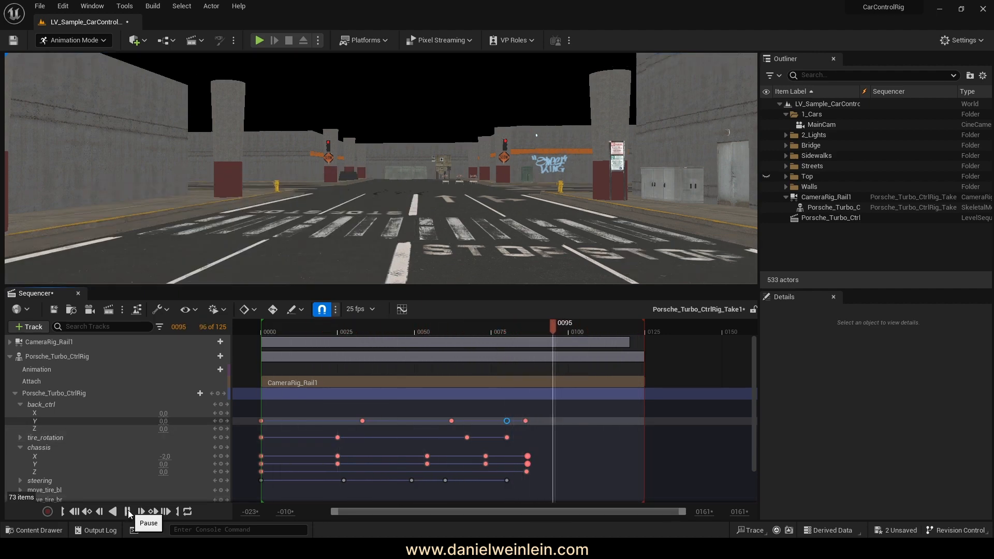
Move the last back_ctrl Y key to frame 95, set the frame 80 key's value to about -42.15, and review playback.
{"action": "left_click_drag", "start_coordinate": [525, 421], "coordinate": [553, 421]}
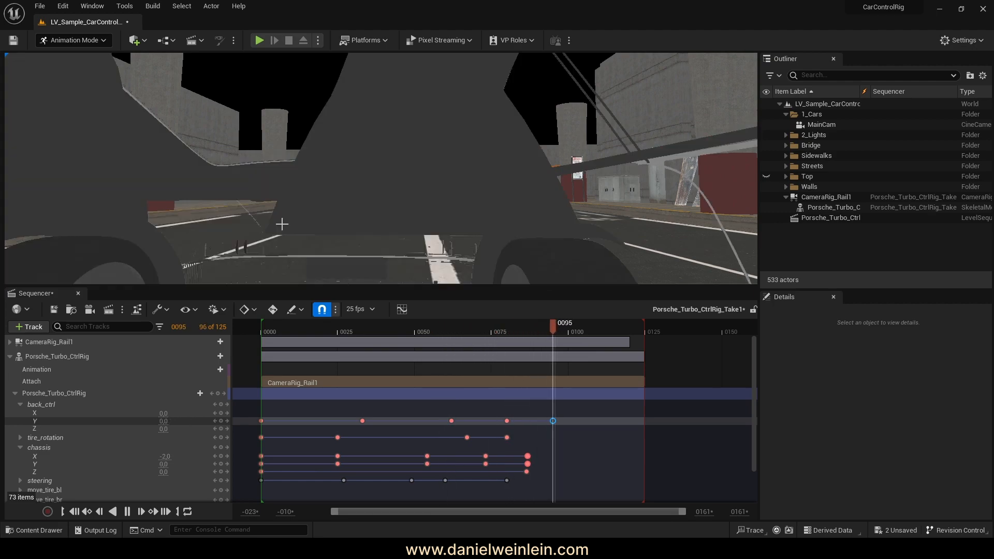
{"action": "left_click", "coordinate": [508, 331]}
{"action": "left_click", "coordinate": [508, 420]}
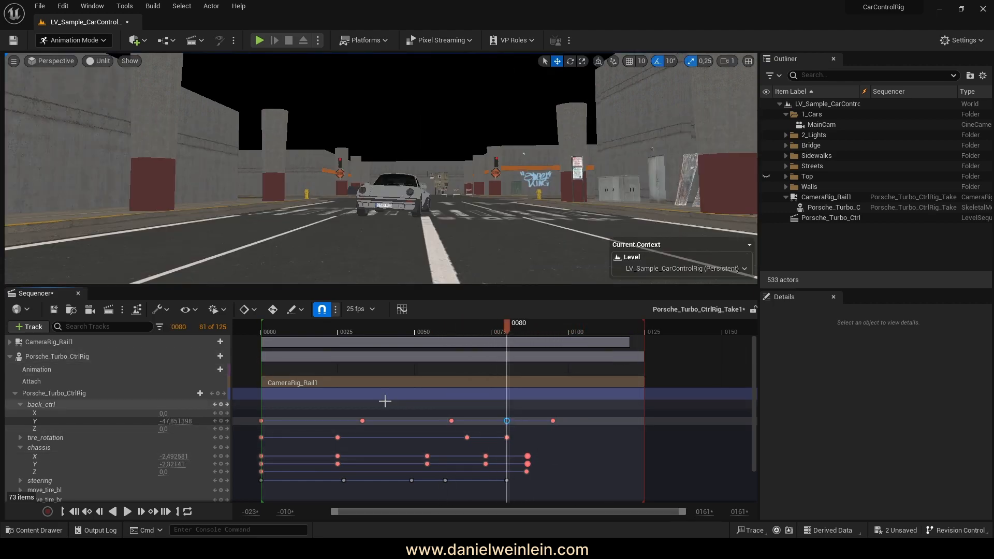
{"action": "left_click", "coordinate": [128, 512]}
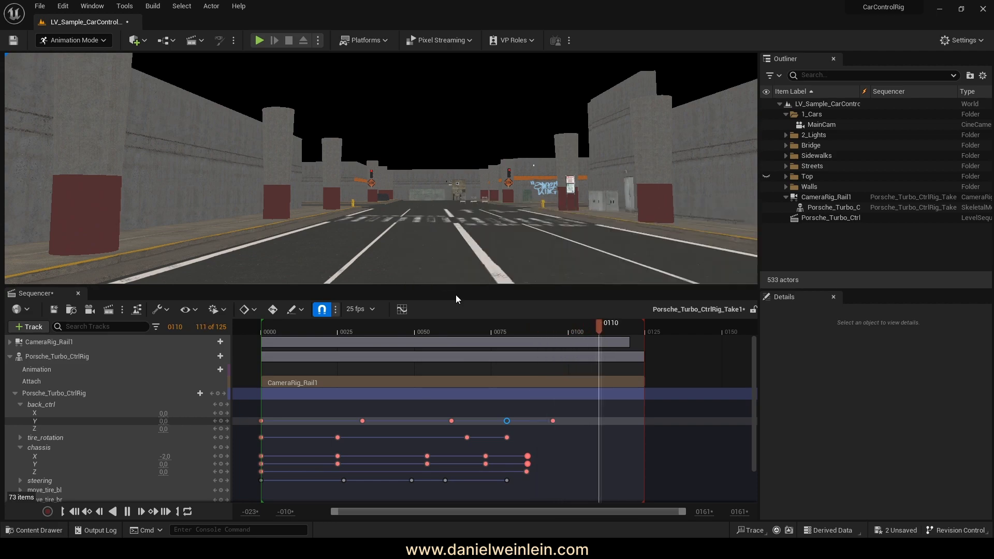
{"action": "left_click", "coordinate": [127, 515]}
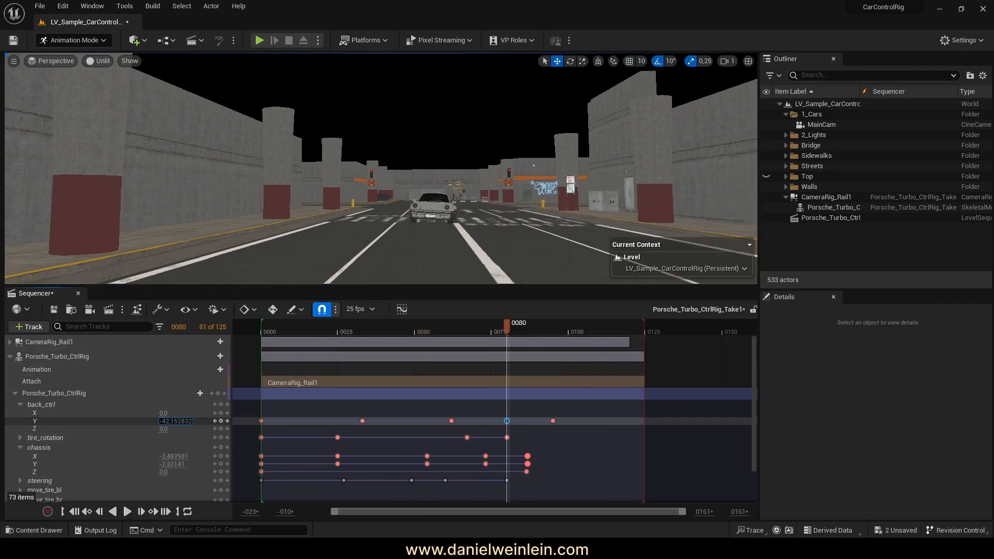
{"action": "left_click", "coordinate": [127, 511]}
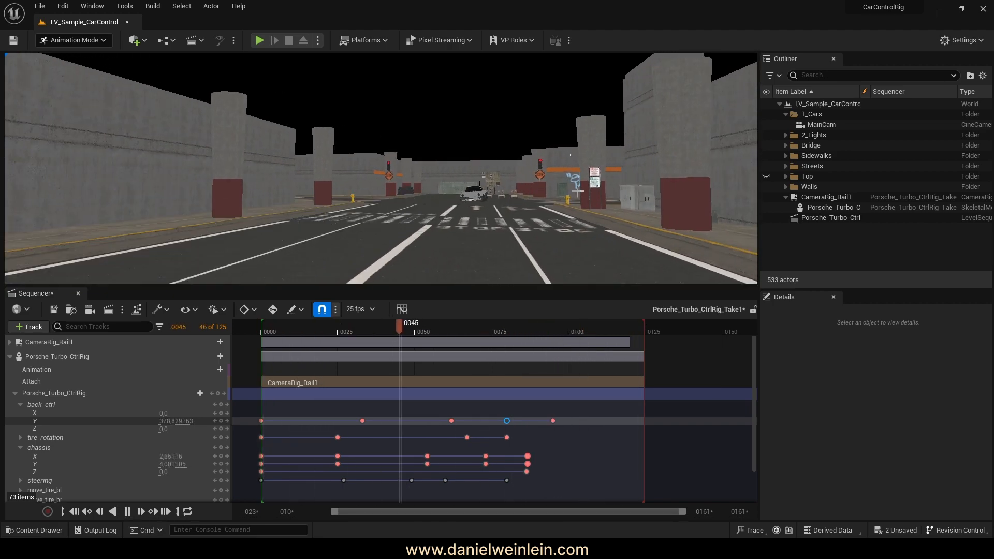
Try the last back_ctrl Y key at frame 100, undo a shift of the frame 80 key, and replay from frame 81.
{"action": "left_click_drag", "start_coordinate": [555, 423], "coordinate": [571, 422]}
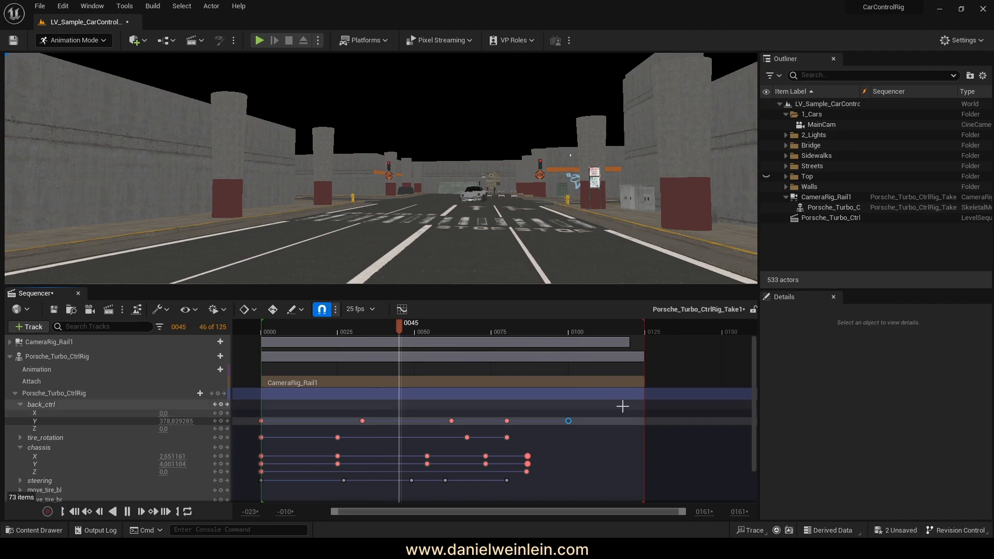
{"action": "left_click_drag", "start_coordinate": [509, 422], "coordinate": [526, 421]}
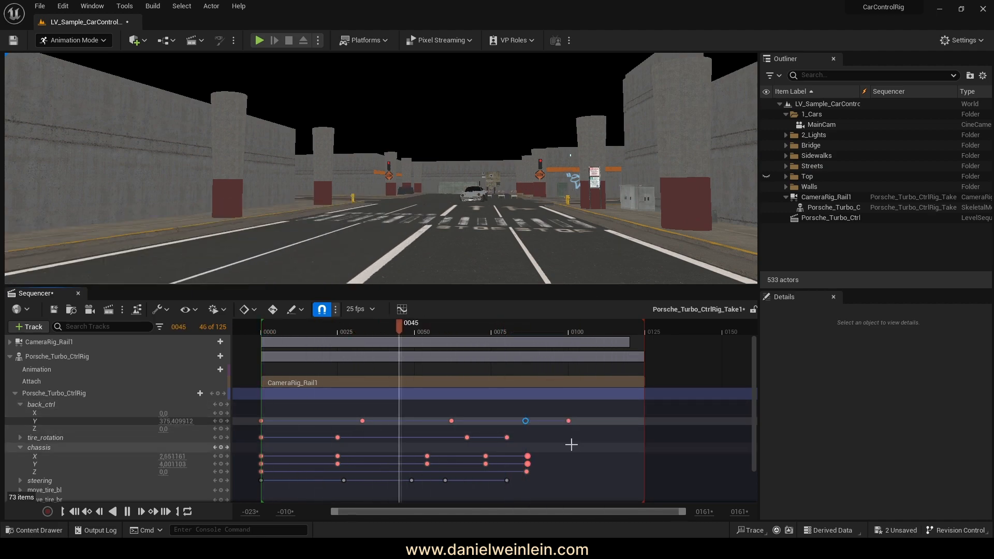
{"action": "key", "text": "ctrl+z"}
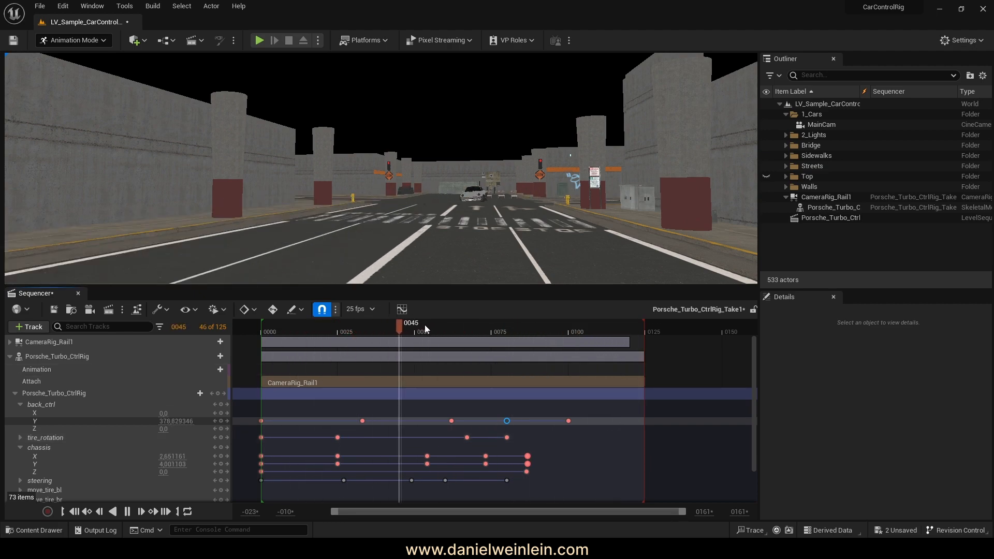
{"action": "key", "text": "space"}
{"action": "left_click", "coordinate": [507, 337]}
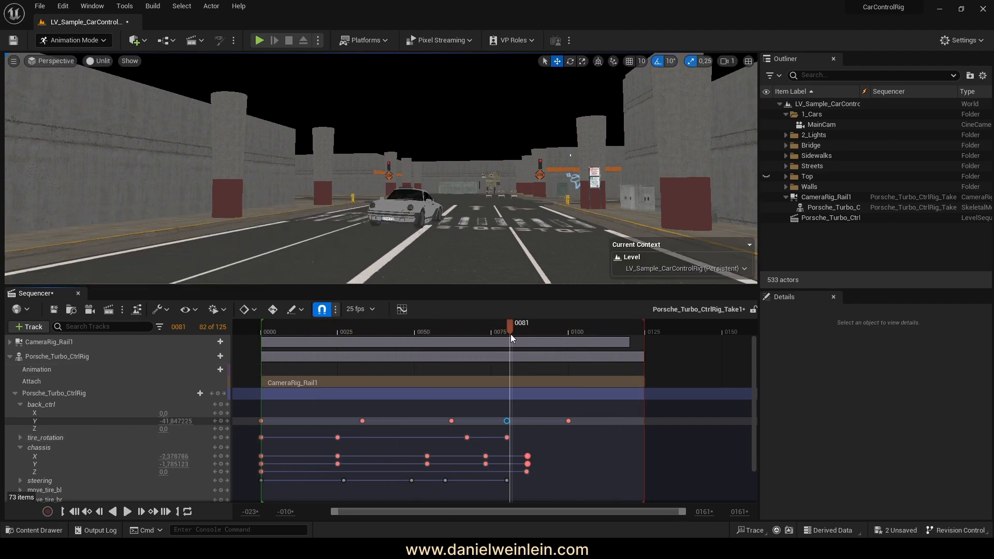
{"action": "left_click", "coordinate": [127, 512]}
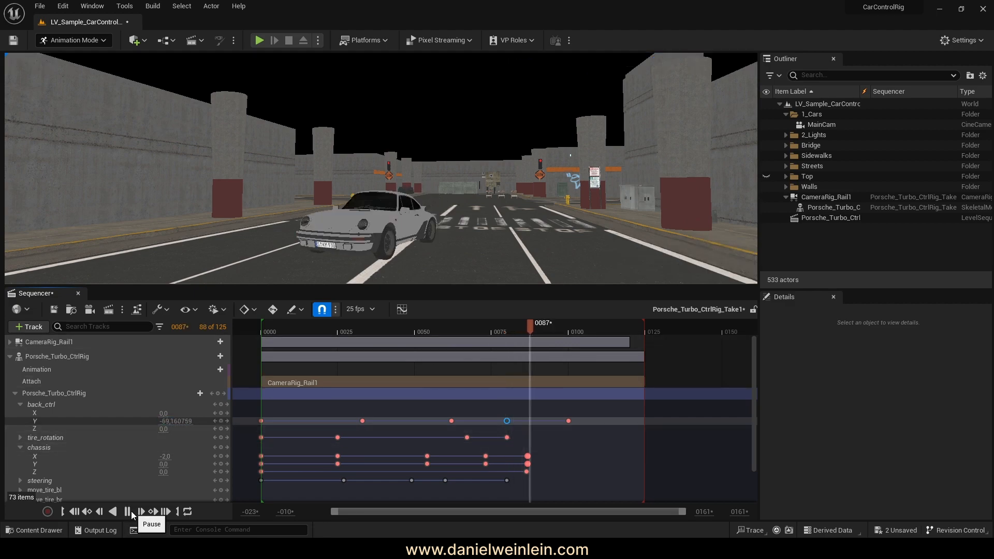
Move the last back_ctrl Y key back to frame 90, testing it at frames 94 and 86 in playback.
{"action": "left_click_drag", "start_coordinate": [569, 421], "coordinate": [550, 423]}
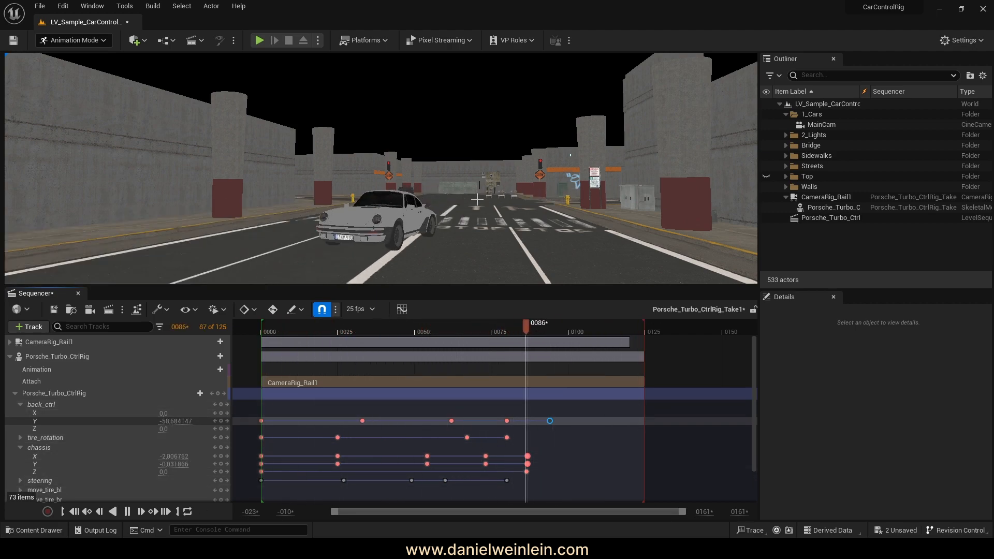
{"action": "left_click_drag", "start_coordinate": [474, 328], "coordinate": [528, 346]}
{"action": "left_click_drag", "start_coordinate": [550, 421], "coordinate": [526, 422]}
{"action": "key", "text": "space"}
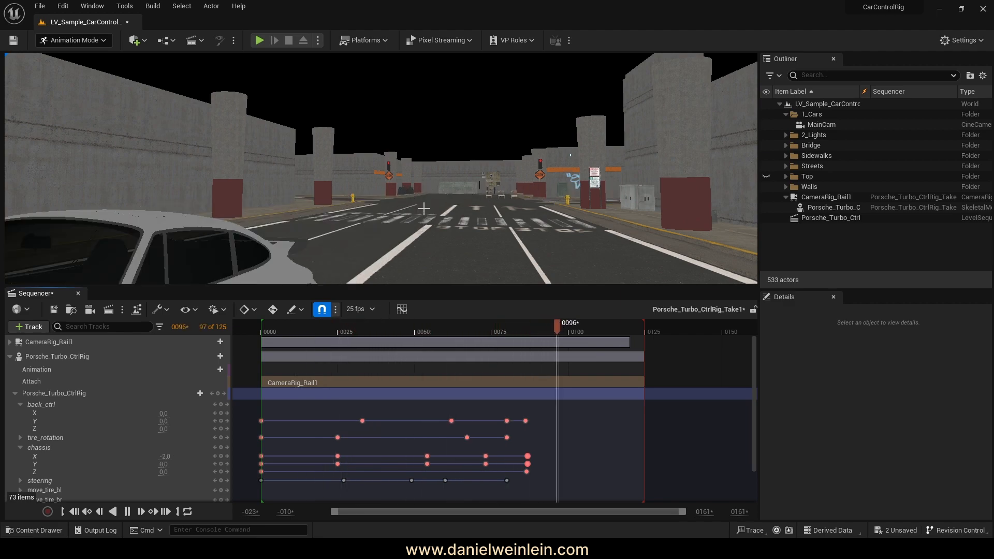
{"action": "left_click_drag", "start_coordinate": [539, 422], "coordinate": [540, 422]}
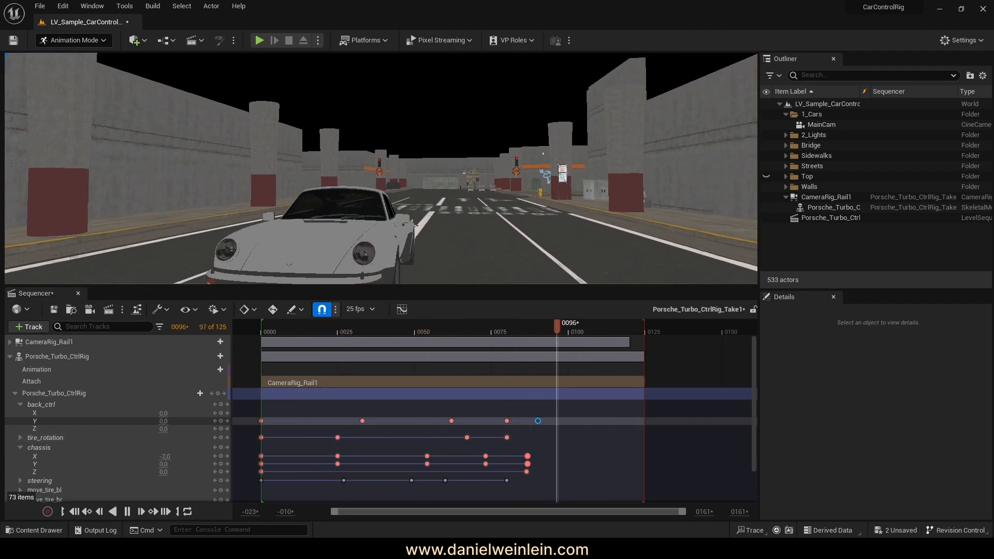
{"action": "key", "text": "space"}
Collapse the Porsche_Turbo_CtrlRig control tracks and play the sequence in Lit view mode with an enlarged viewport.
{"action": "left_click", "coordinate": [15, 393]}
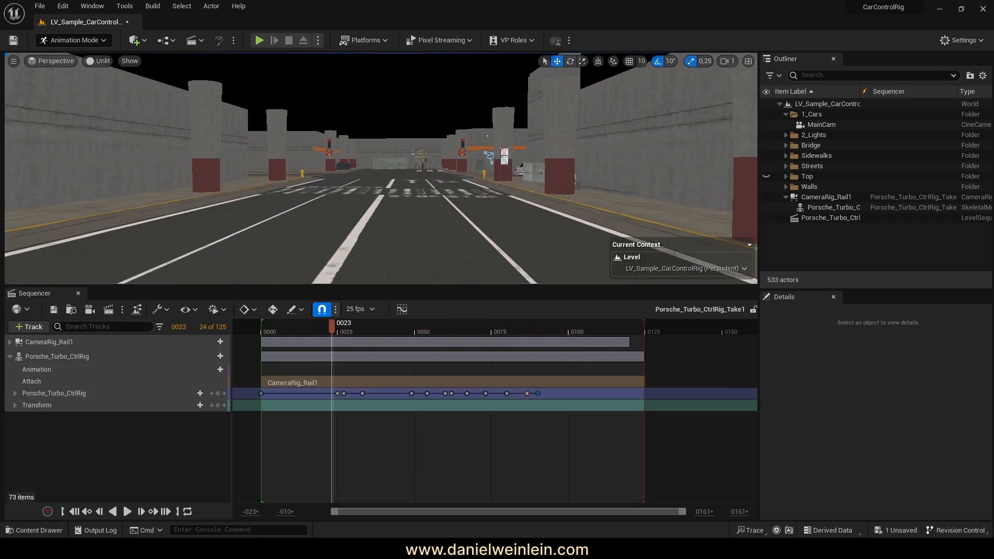
{"action": "key", "text": "alt+4"}
{"action": "left_click_drag", "start_coordinate": [57, 285], "coordinate": [57, 399]}
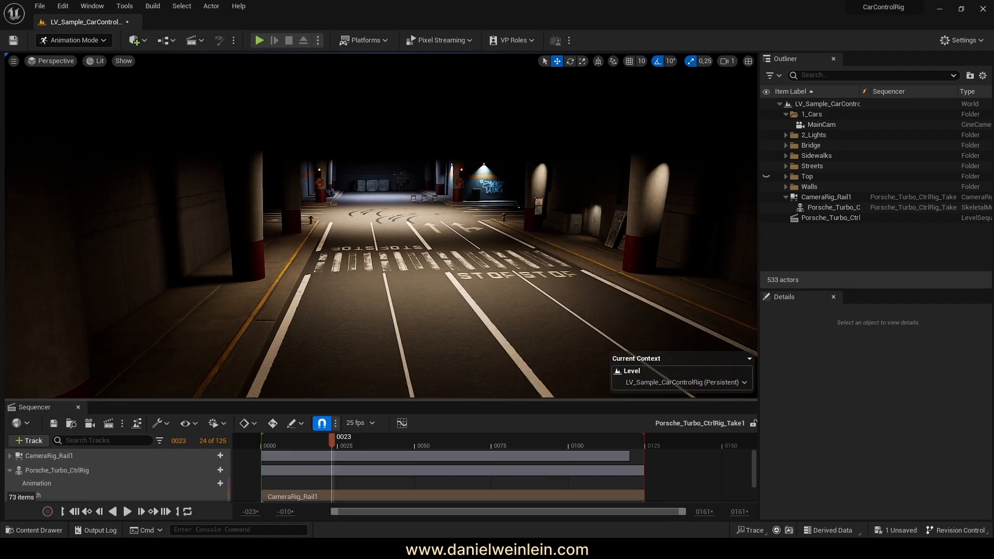
{"action": "key", "text": "space"}
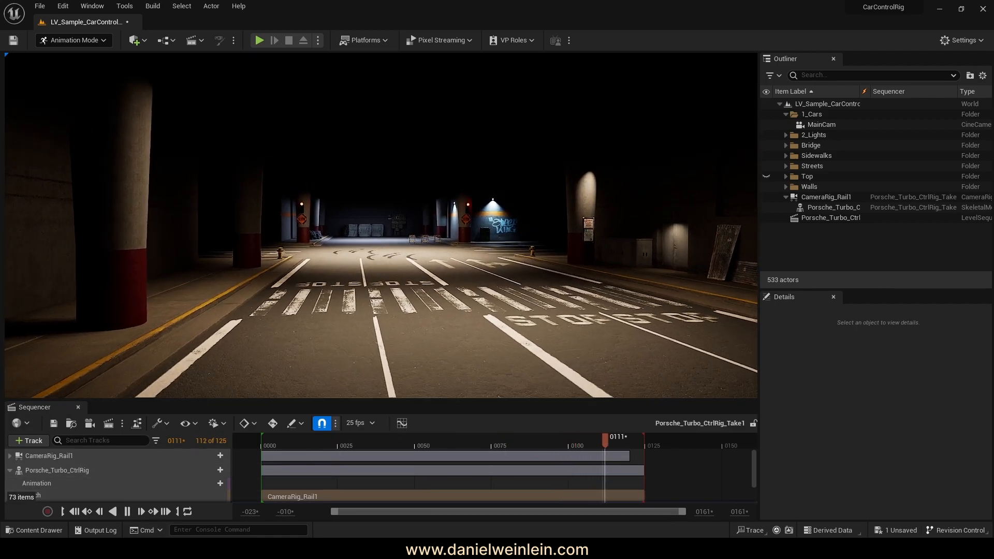
Make the Top folder visible and review the lit animation, scrubbing to frame 50.
{"action": "left_click", "coordinate": [767, 177]}
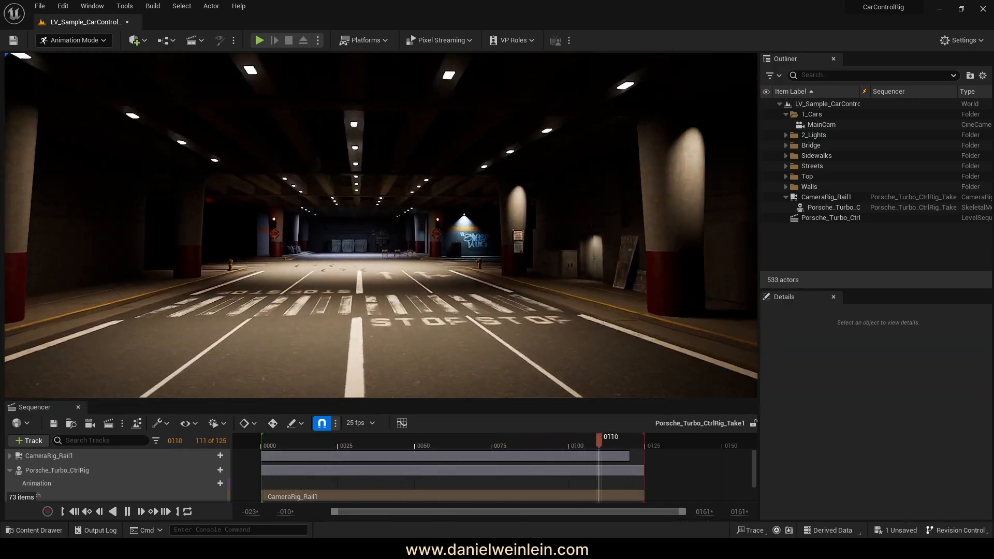
{"action": "left_click", "coordinate": [127, 512]}
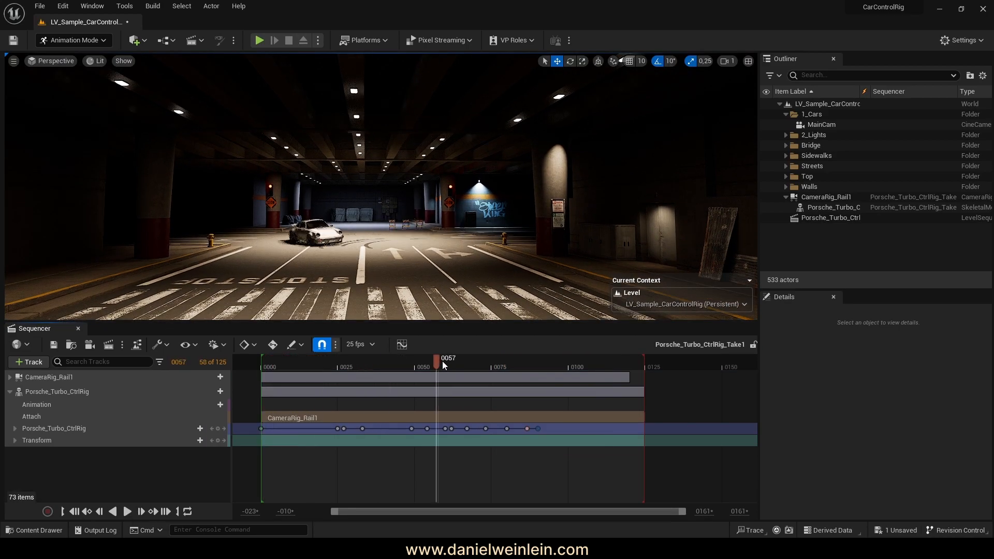
{"action": "left_click_drag", "start_coordinate": [266, 368], "coordinate": [415, 367]}
Switch the viewport to Unlit and view the car's front end closely at frame 92.
{"action": "left_click", "coordinate": [95, 61]}
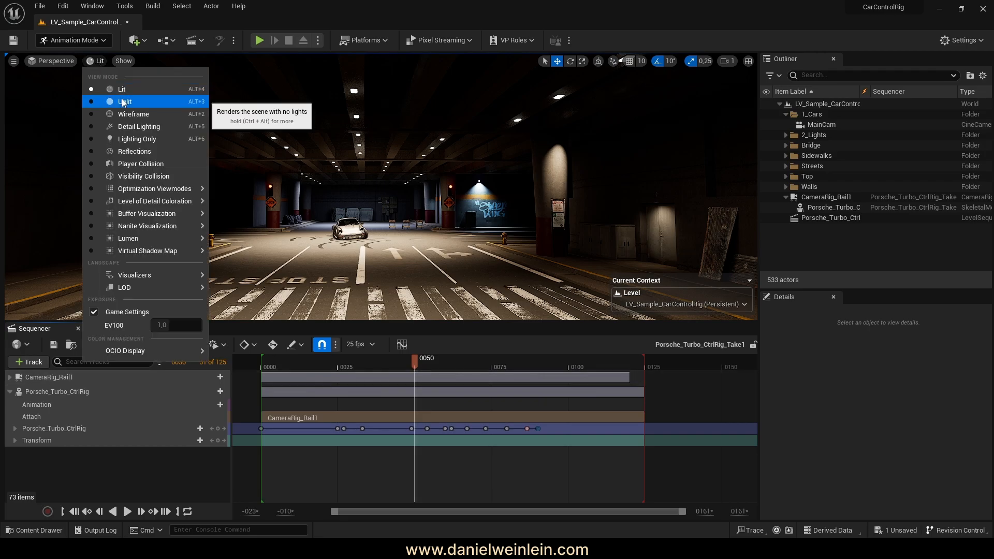
{"action": "left_click", "coordinate": [112, 98]}
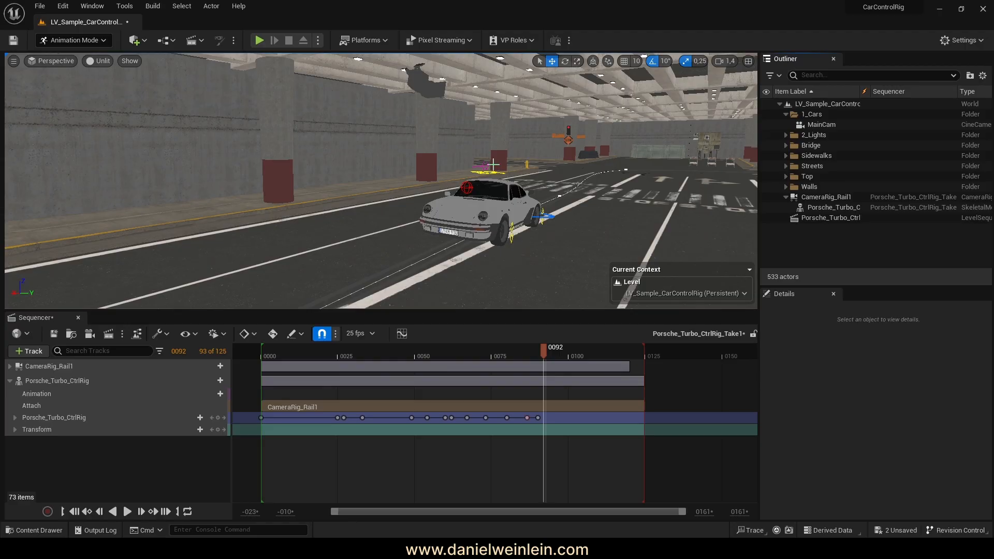
{"action": "left_click_drag", "start_coordinate": [476, 179], "coordinate": [450, 181], "text": "alt"}
{"action": "right_click_drag", "start_coordinate": [451, 181], "coordinate": [461, 199]}
Add a Spot Light component to the Porsche_Turbo_CtrlRig actor.
{"action": "left_click", "coordinate": [849, 207]}
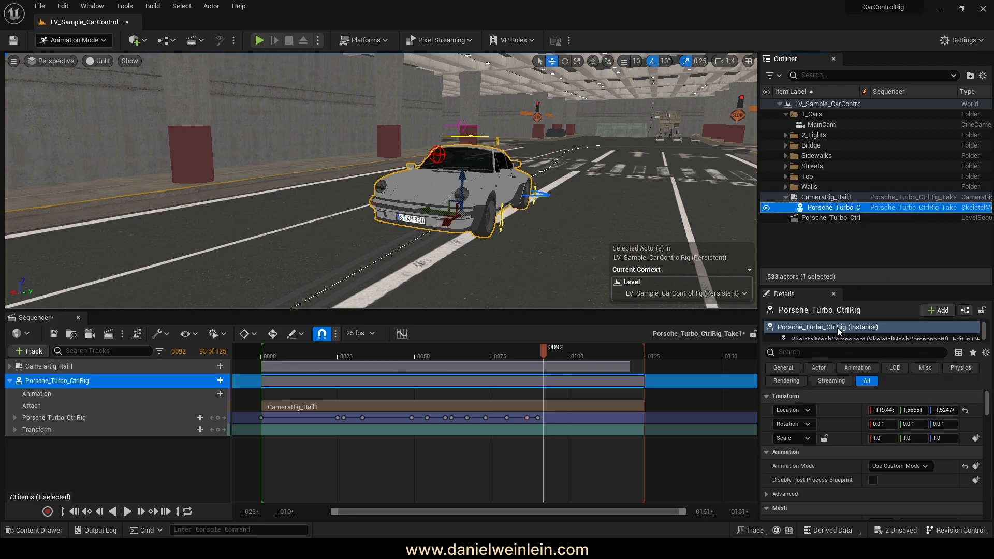
{"action": "left_click_drag", "start_coordinate": [782, 343], "coordinate": [787, 411]}
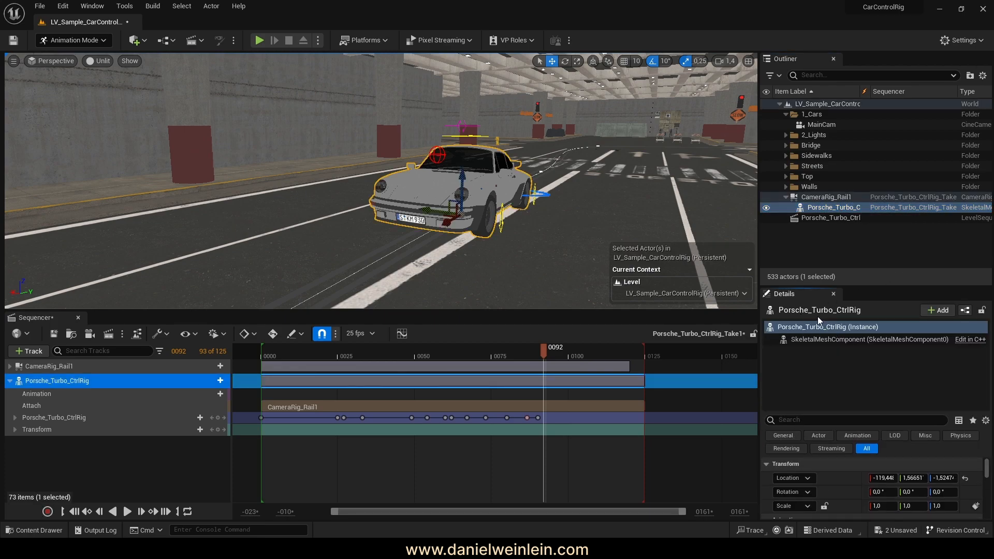
{"action": "left_click", "coordinate": [933, 313]}
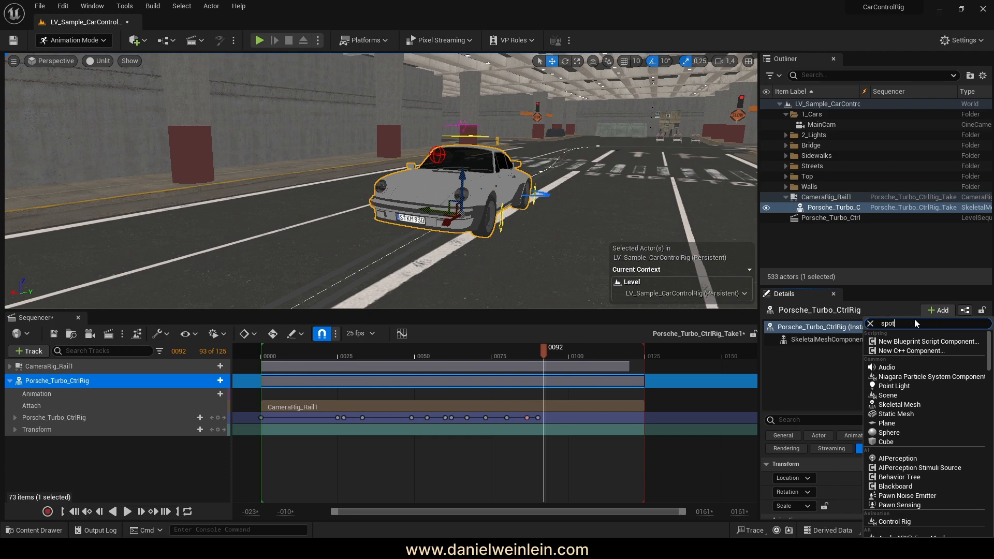
{"action": "left_click", "coordinate": [896, 343]}
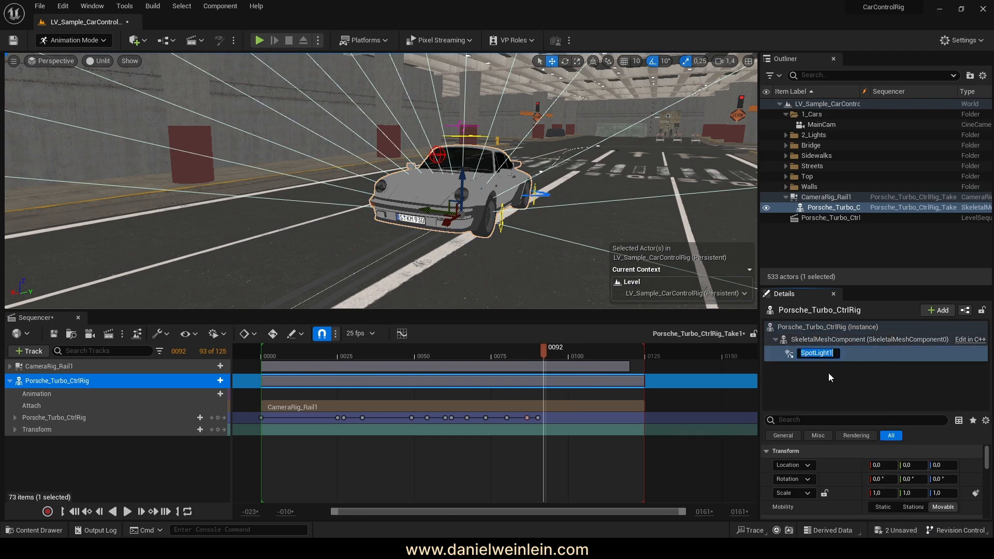
Move the spotlight to the car's front, at about 187.3 on X and 73.7 on Z.
{"action": "right_click_drag", "start_coordinate": [439, 210], "coordinate": [397, 183]}
{"action": "key", "text": "w"}
{"action": "key", "text": "a"}
{"action": "key", "text": "s"}
{"action": "key", "text": "d"}
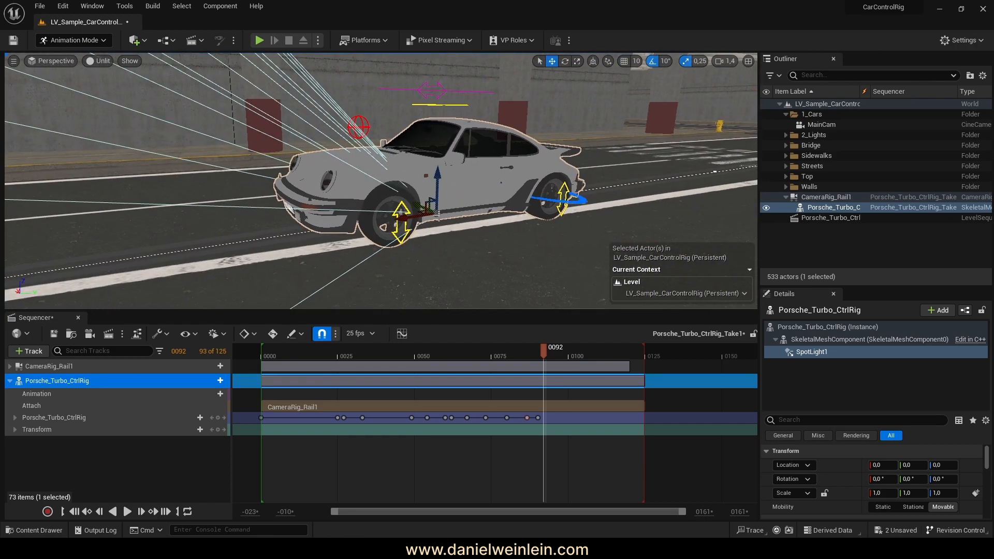
{"action": "left_click_drag", "start_coordinate": [416, 215], "coordinate": [254, 218]}
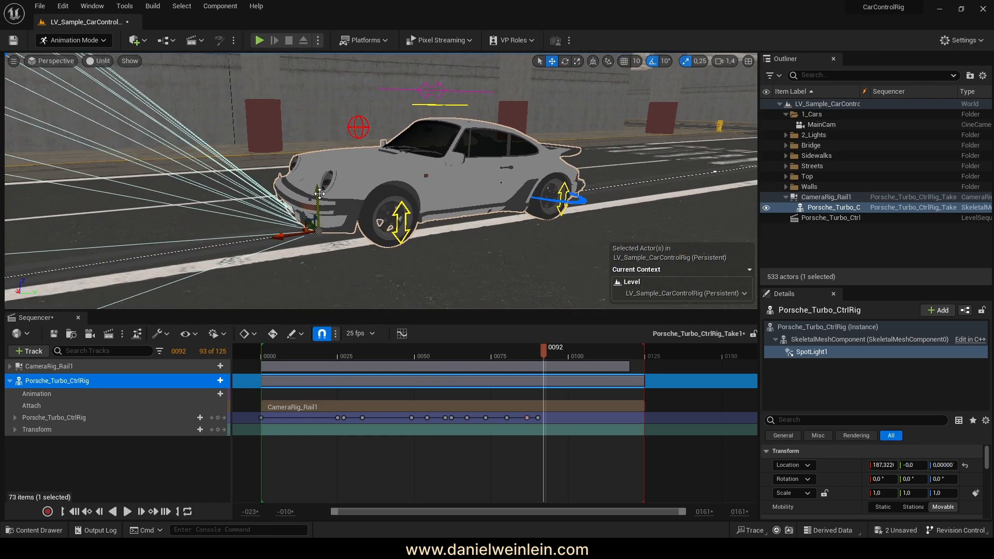
{"action": "left_click_drag", "start_coordinate": [320, 193], "coordinate": [322, 136]}
Align the spotlight with one headlight, at about 199 on X, -73.7 on Y and 80.7 on Z.
{"action": "key", "text": "a"}
{"action": "right_click_drag", "start_coordinate": [323, 136], "coordinate": [409, 138]}
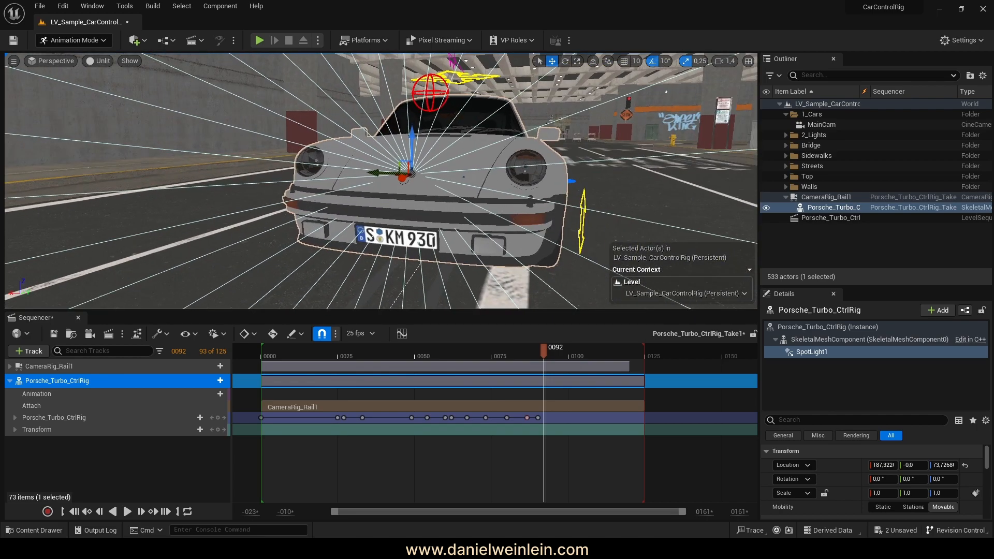
{"action": "left_click_drag", "start_coordinate": [370, 173], "coordinate": [484, 178]}
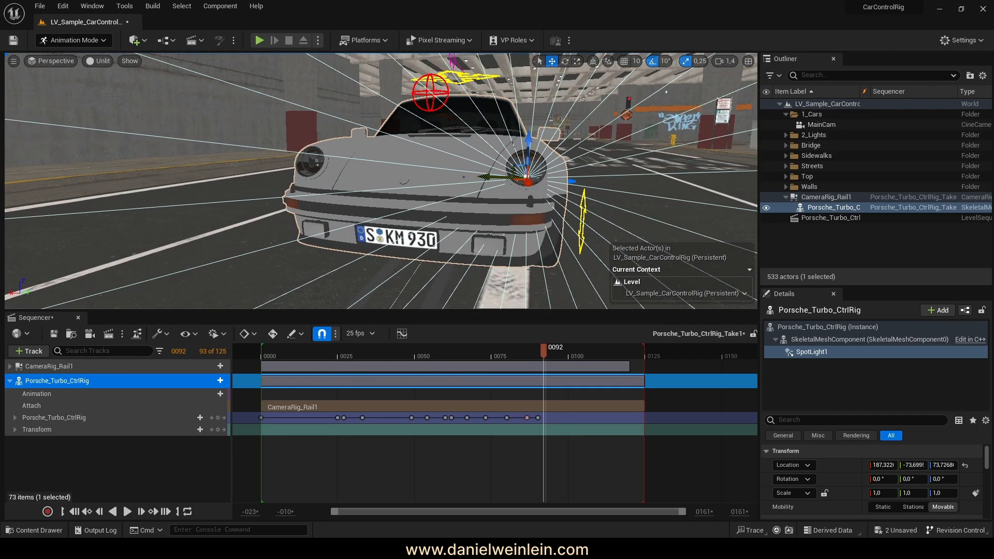
{"action": "left_click_drag", "start_coordinate": [528, 142], "coordinate": [529, 129]}
{"action": "right_click_drag", "start_coordinate": [528, 130], "coordinate": [406, 133]}
{"action": "key", "text": "d"}
{"action": "scroll", "coordinate": [425, 150], "scroll_direction": "down", "scroll_amount": 4}
{"action": "key", "text": "s"}
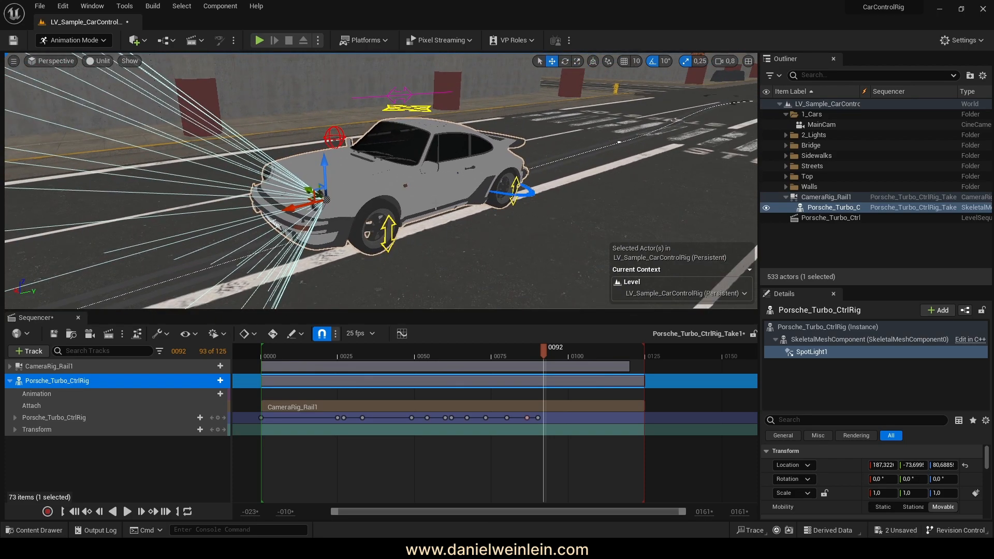
{"action": "left_click_drag", "start_coordinate": [289, 209], "coordinate": [278, 211]}
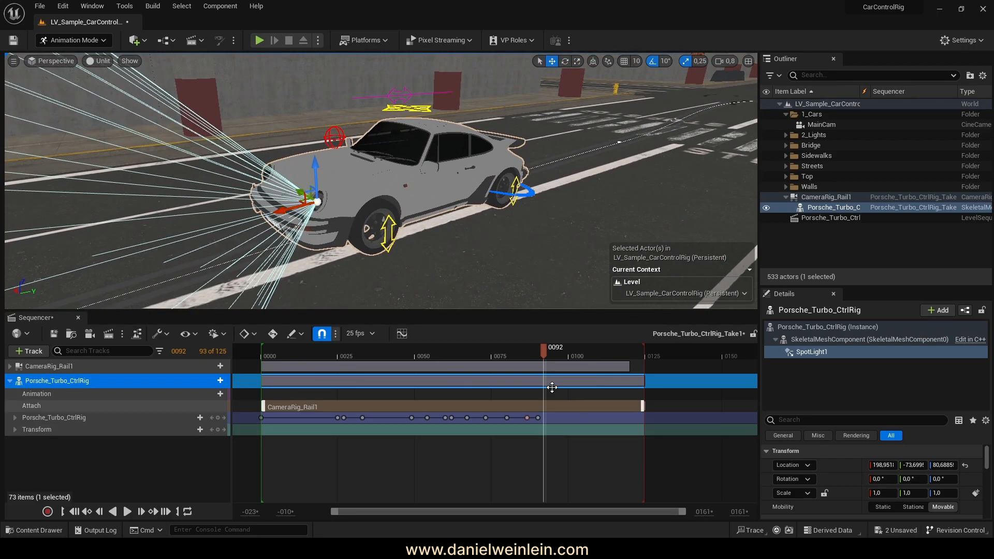
Inspect the spotlight's placement on the car at frame 84 from the other side, and clear the selection.
{"action": "left_click_drag", "start_coordinate": [542, 350], "coordinate": [519, 349]}
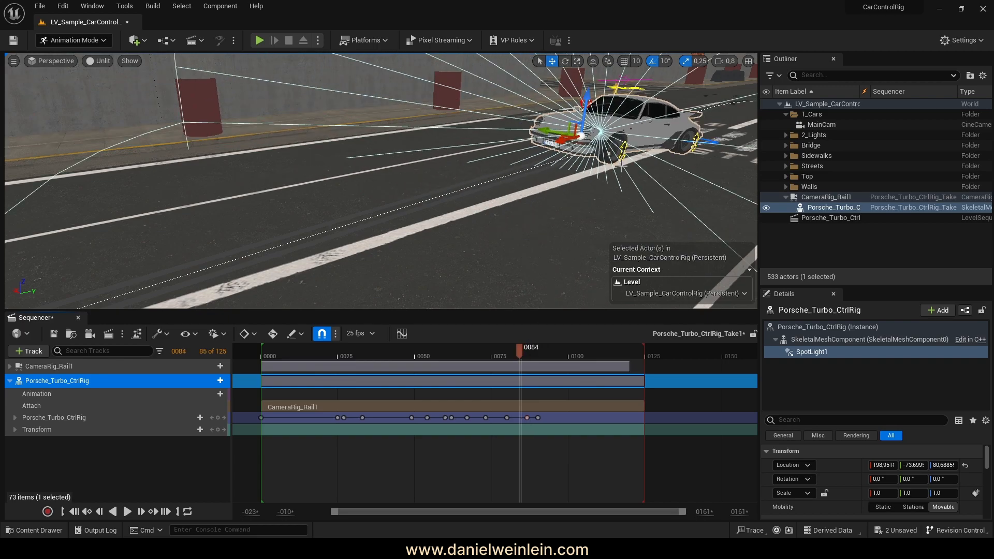
{"action": "key", "text": "a"}
{"action": "right_click_drag", "start_coordinate": [621, 167], "coordinate": [749, 154]}
{"action": "key", "text": "w"}
{"action": "key", "text": "a"}
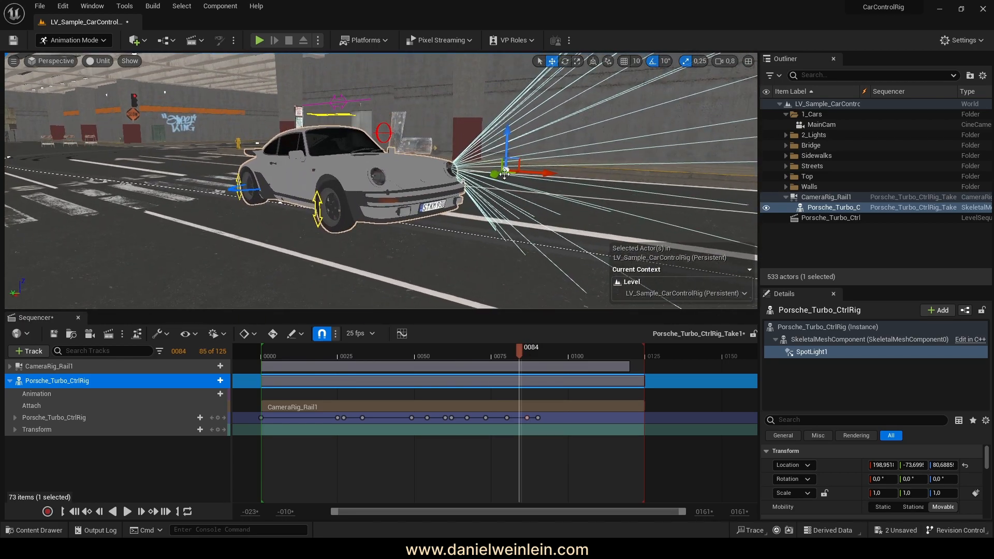
{"action": "left_click", "coordinate": [926, 230]}
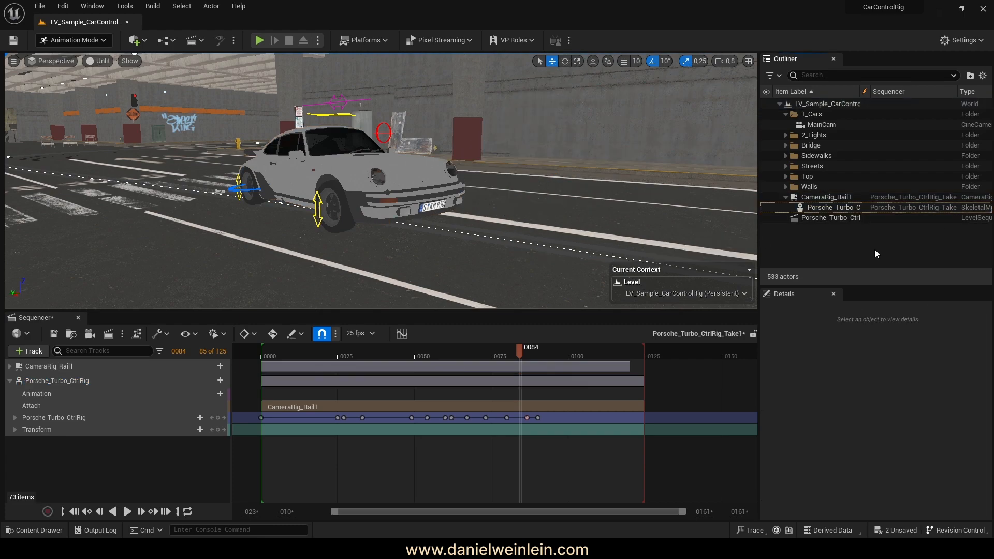
Examine the car's spotlight cone at frame 39 from close up, from a distance and from the side.
{"action": "left_click", "coordinate": [859, 208]}
{"action": "left_click_drag", "start_coordinate": [535, 353], "coordinate": [383, 356]}
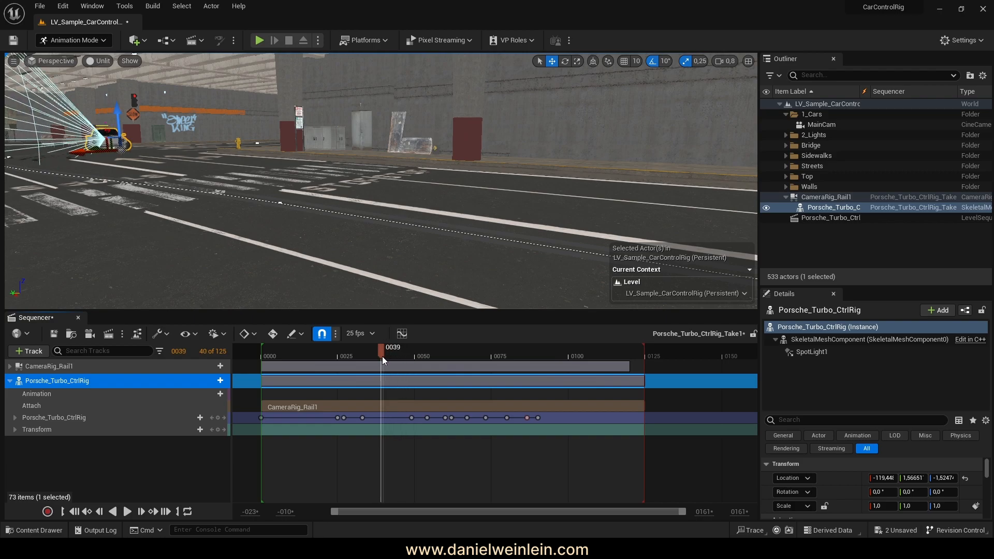
{"action": "scroll", "coordinate": [381, 181], "scroll_direction": "up", "scroll_amount": 1}
{"action": "mouse_move", "coordinate": [382, 181]}
{"action": "right_mouse_down"}
{"action": "mouse_move", "coordinate": [322, 187]}
{"action": "mouse_move", "coordinate": [270, 233]}
{"action": "mouse_move", "coordinate": [371, 207]}
{"action": "mouse_move", "coordinate": [352, 181]}
{"action": "mouse_move", "coordinate": [305, 171]}
{"action": "mouse_move", "coordinate": [368, 188]}
{"action": "right_mouse_up"}
{"action": "scroll", "coordinate": [381, 182], "scroll_direction": "down", "scroll_amount": 1}
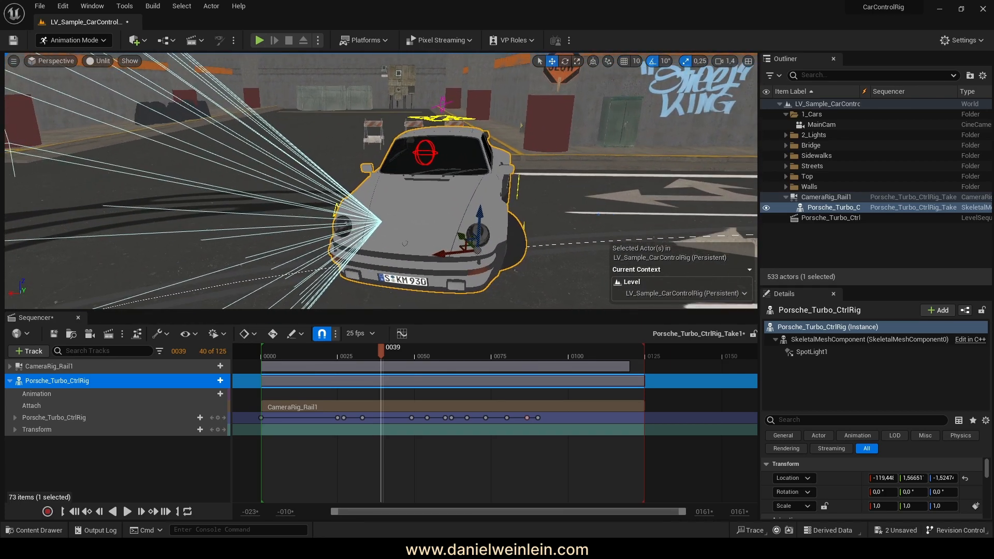
{"action": "key", "text": "s"}
{"action": "right_click_drag", "start_coordinate": [454, 214], "coordinate": [495, 239]}
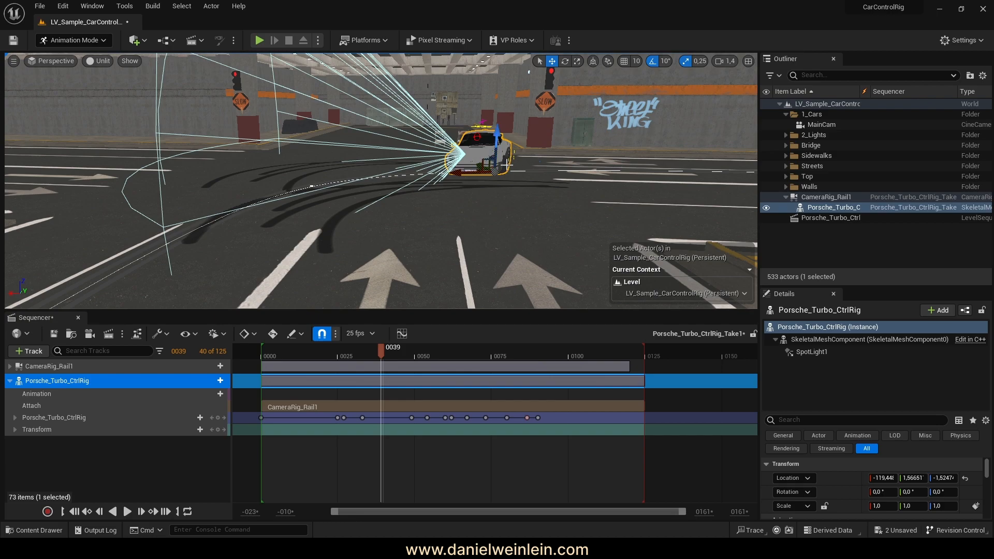
{"action": "key", "text": "f"}
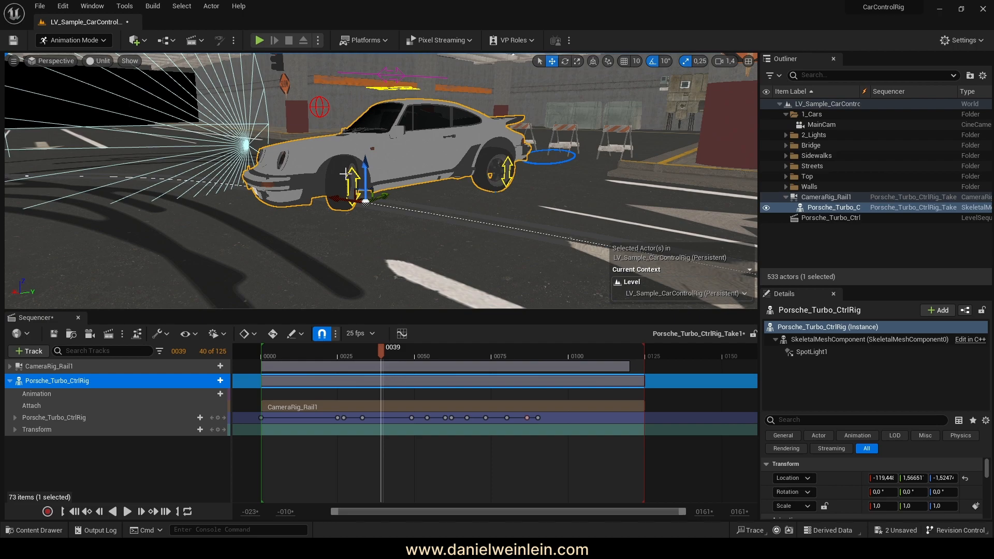
{"action": "right_click_drag", "start_coordinate": [345, 174], "coordinate": [425, 175]}
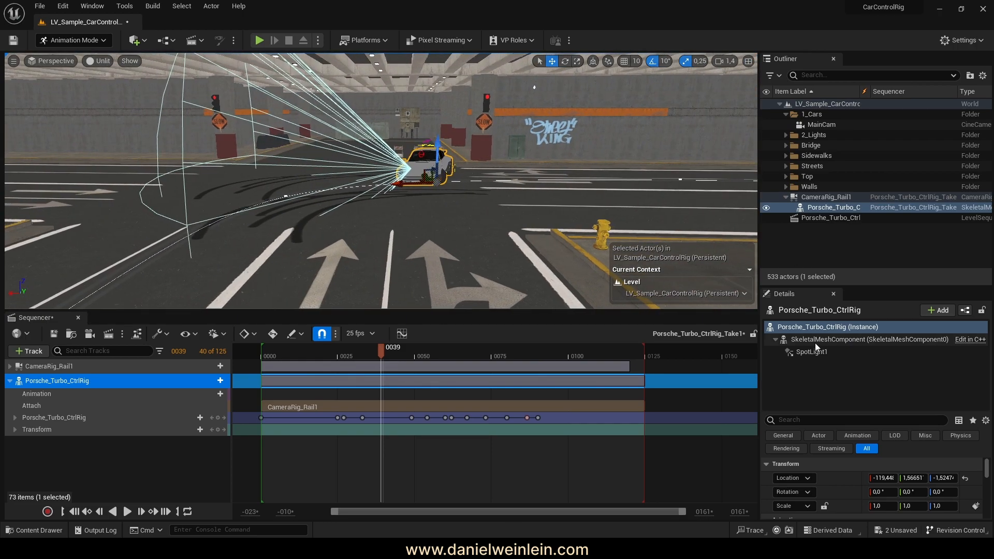
Delete the SpotLight1 component from the Porsche_Turbo_CtrlRig actor and clear the selection.
{"action": "left_click", "coordinate": [804, 356]}
{"action": "key", "text": "Delete"}
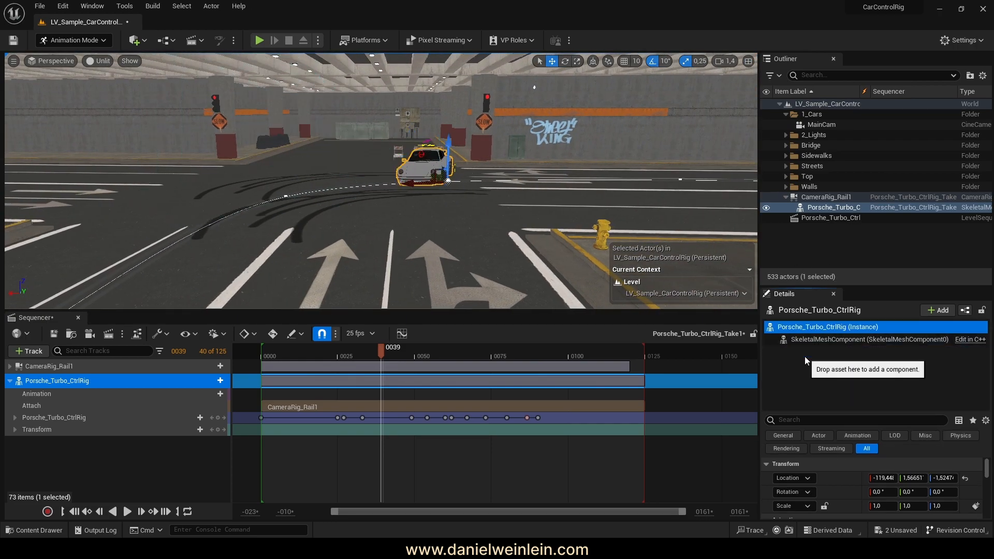
{"action": "left_click_drag", "start_coordinate": [803, 288], "coordinate": [802, 355]}
{"action": "left_click", "coordinate": [865, 259]}
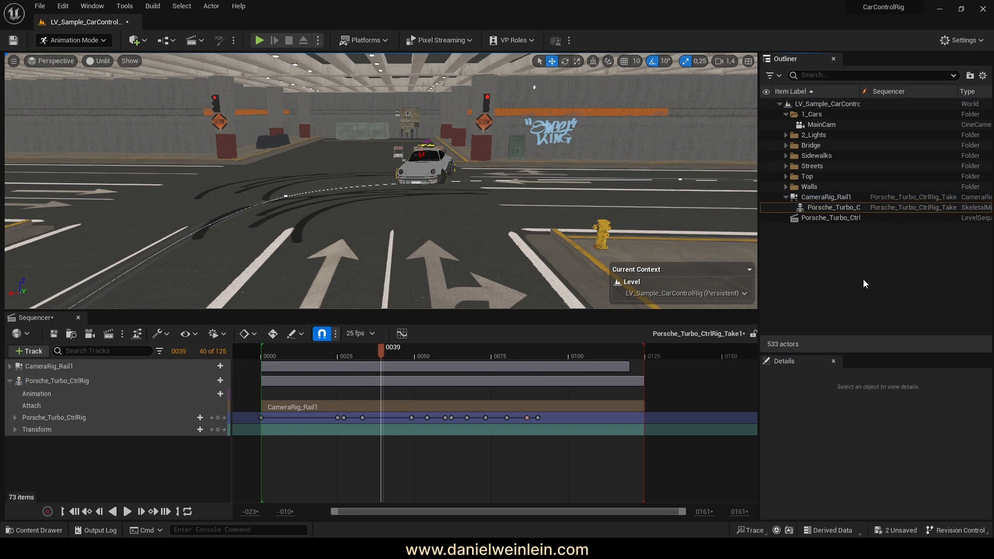
Go to frame 90 and place a standalone Spot Light actor in the level near the car.
{"action": "left_click_drag", "start_coordinate": [390, 355], "coordinate": [511, 358]}
{"action": "right_click_drag", "start_coordinate": [383, 157], "coordinate": [265, 133]}
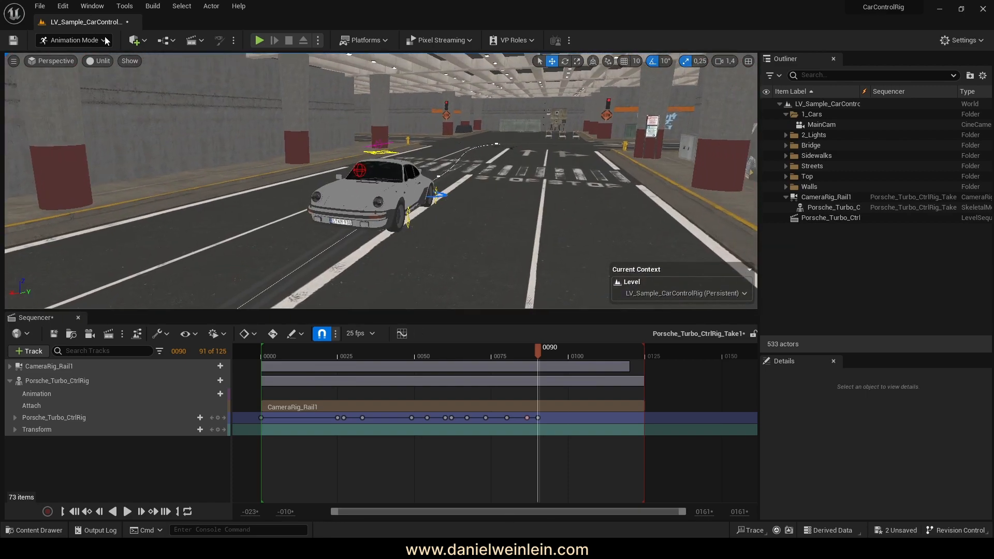
{"action": "left_click", "coordinate": [134, 39]}
{"action": "mouse_move", "coordinate": [188, 136]}
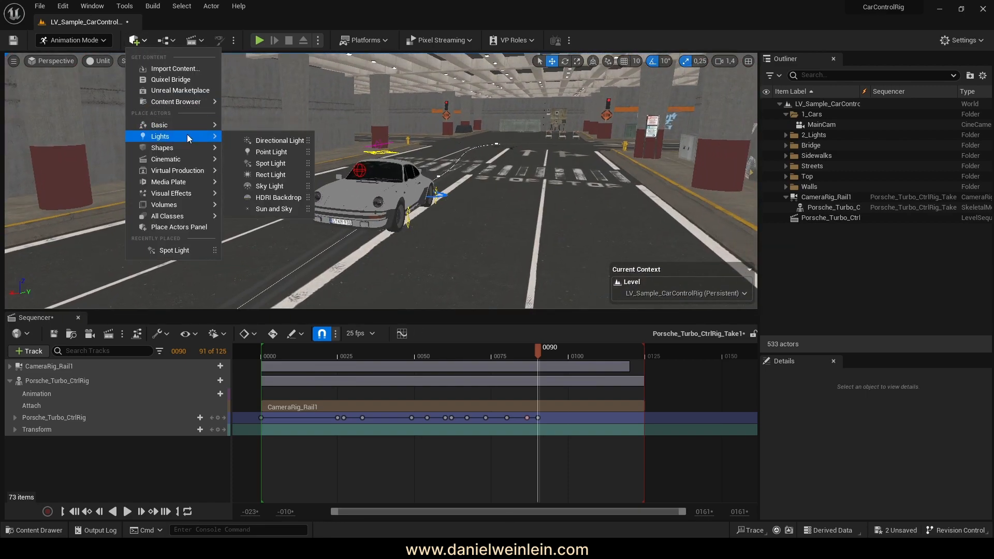
{"action": "left_click", "coordinate": [268, 162]}
{"action": "left_click", "coordinate": [135, 40]}
{"action": "left_click", "coordinate": [134, 40]}
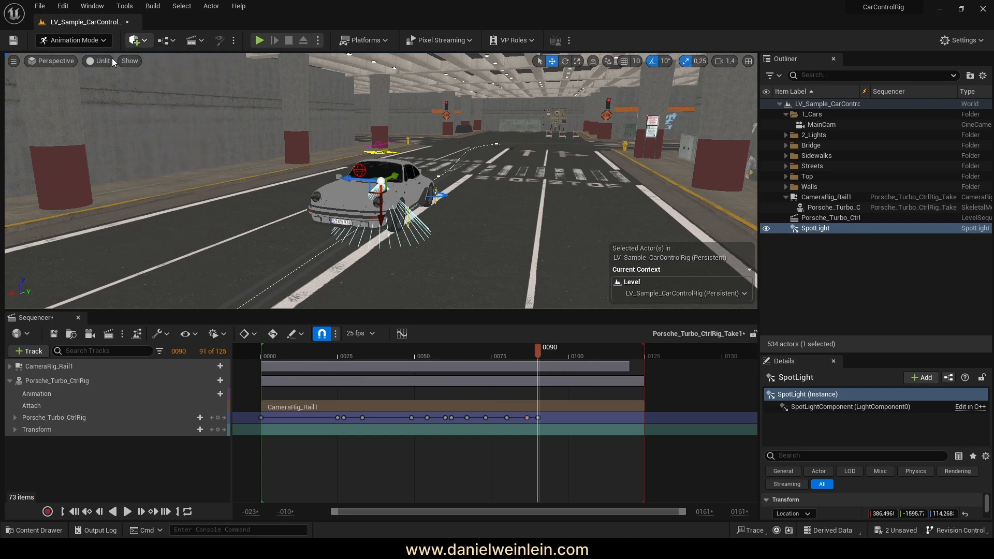
Switch the viewport to Lit shading and view the car with the new spotlight.
{"action": "left_click", "coordinate": [112, 61]}
{"action": "left_click", "coordinate": [119, 89]}
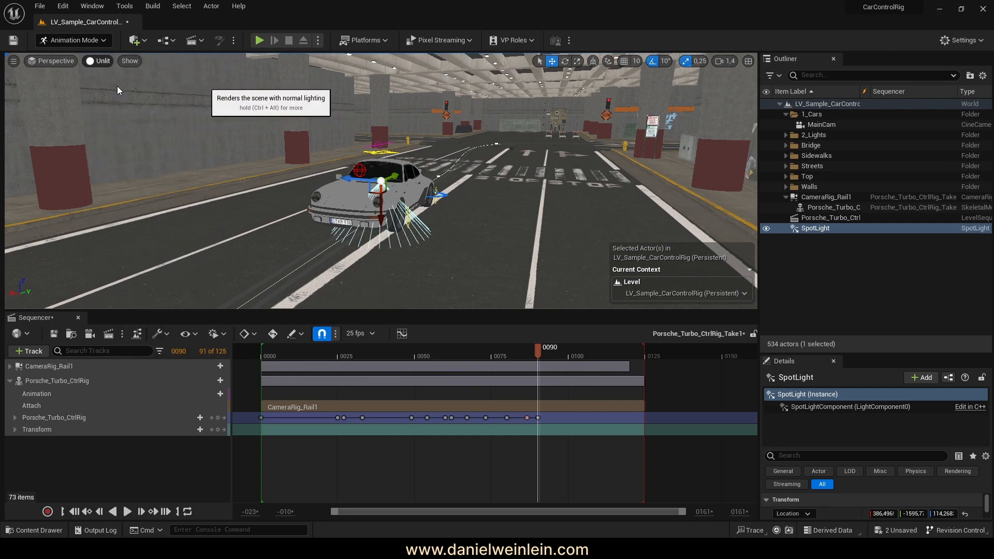
{"action": "key", "text": "w"}
{"action": "mouse_move", "coordinate": [340, 182]}
{"action": "right_mouse_down"}
{"action": "mouse_move", "coordinate": [306, 204]}
{"action": "mouse_move", "coordinate": [347, 197]}
{"action": "right_mouse_up"}
Rename the new spotlight actor as SpotLight_L.
{"action": "left_click", "coordinate": [822, 230]}
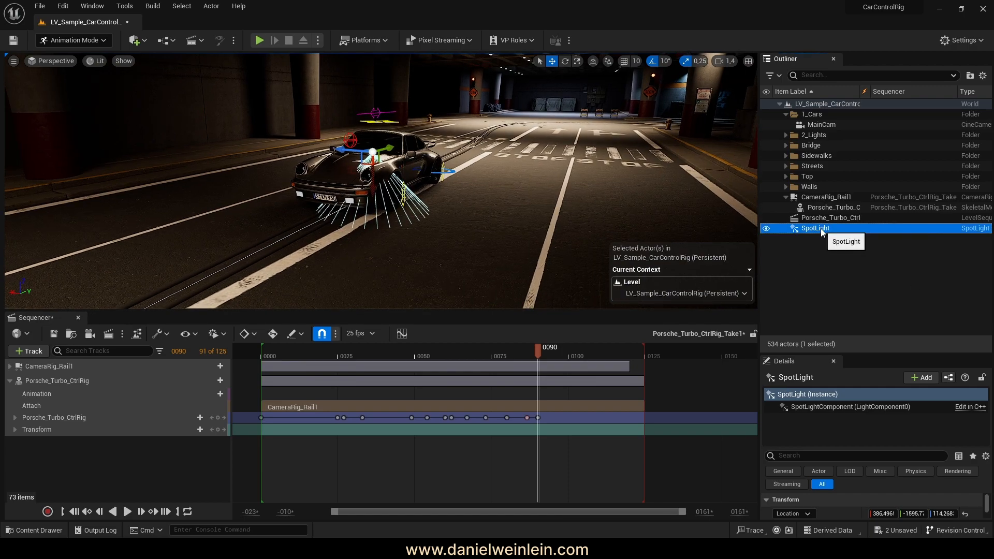
{"action": "type", "text": "_"}
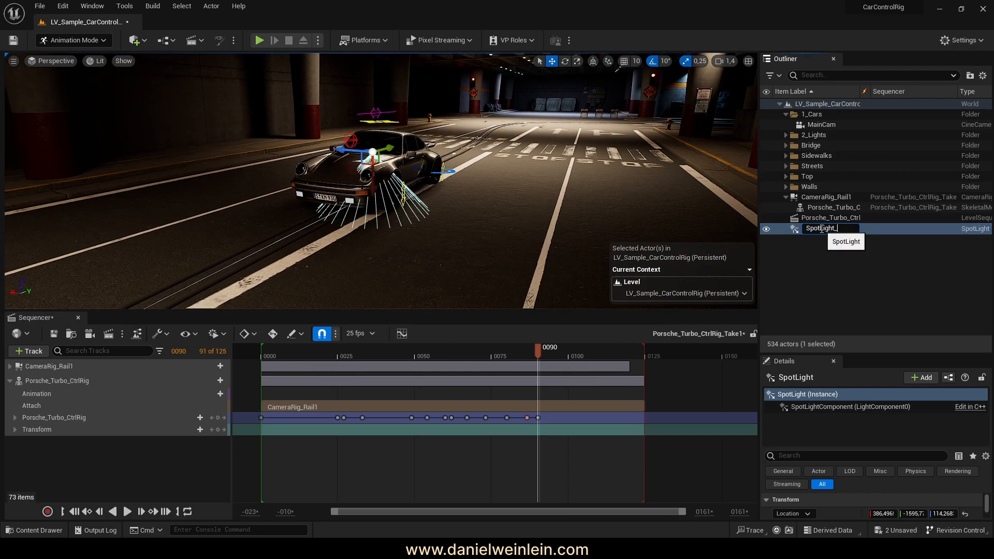
{"action": "type", "text": "L"}
{"action": "key", "text": "Return"}
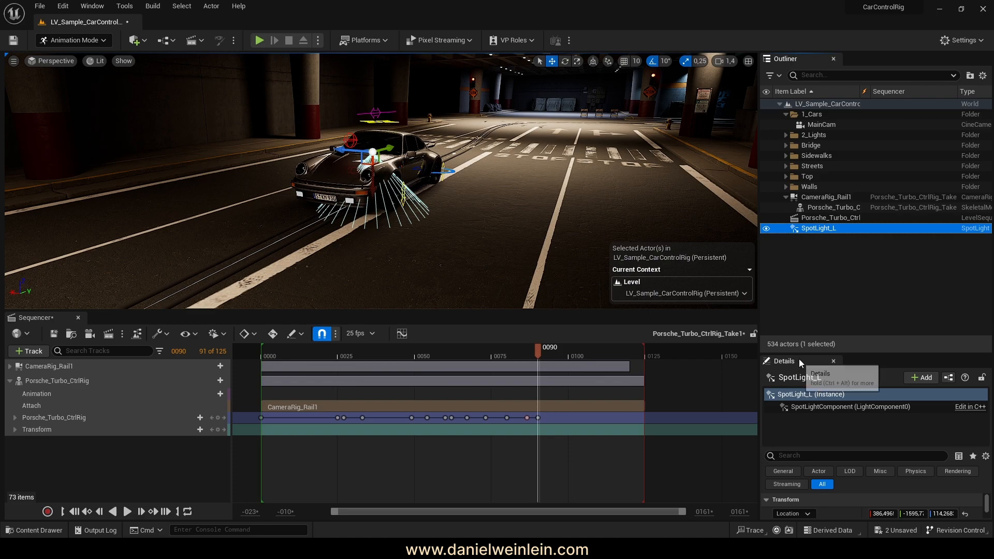
Set SpotLight_L's intensity to 160 cd, attenuation radius to 4000, inner cone angle to 20 and outer cone angle to 40.
{"action": "left_click_drag", "start_coordinate": [810, 354], "coordinate": [809, 257]}
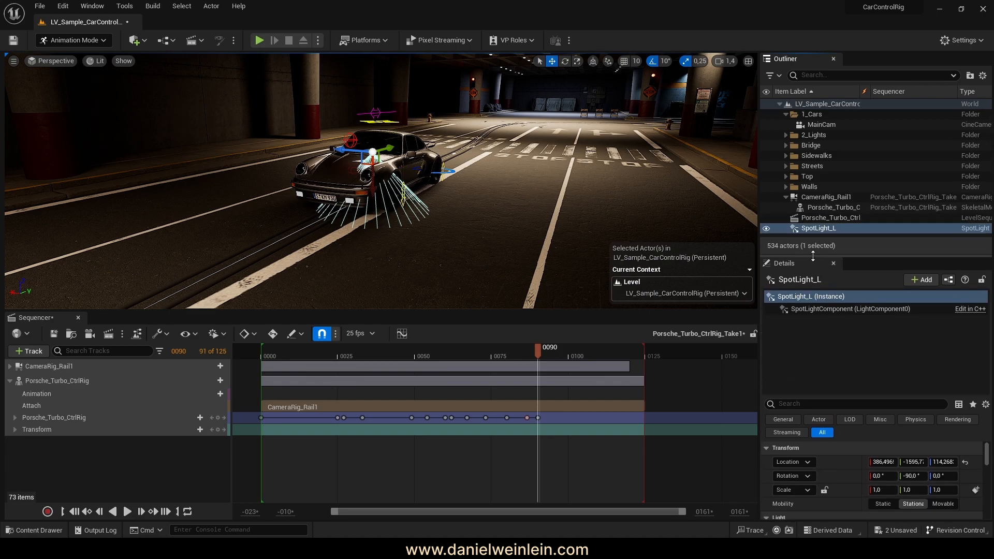
{"action": "left_click_drag", "start_coordinate": [791, 395], "coordinate": [791, 288]}
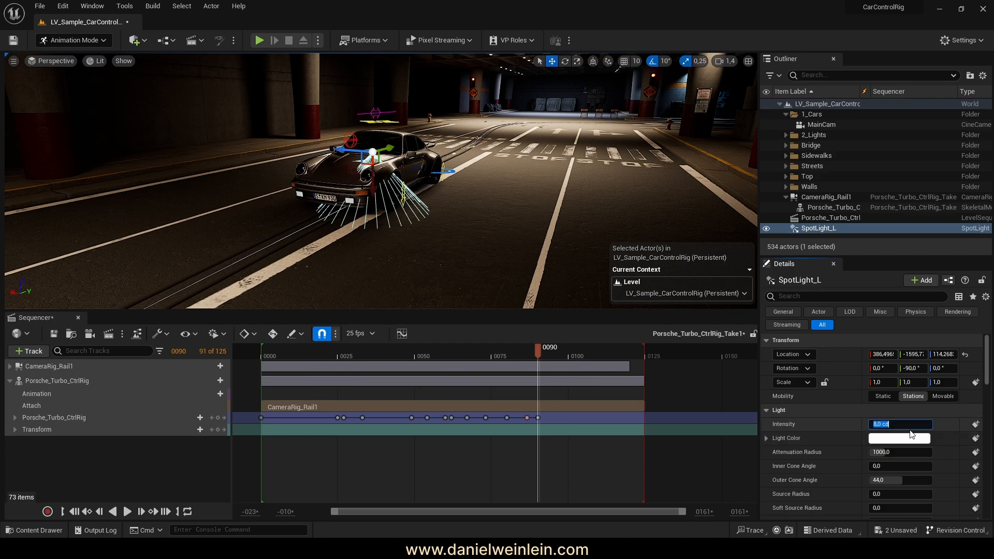
{"action": "left_click", "coordinate": [899, 452]}
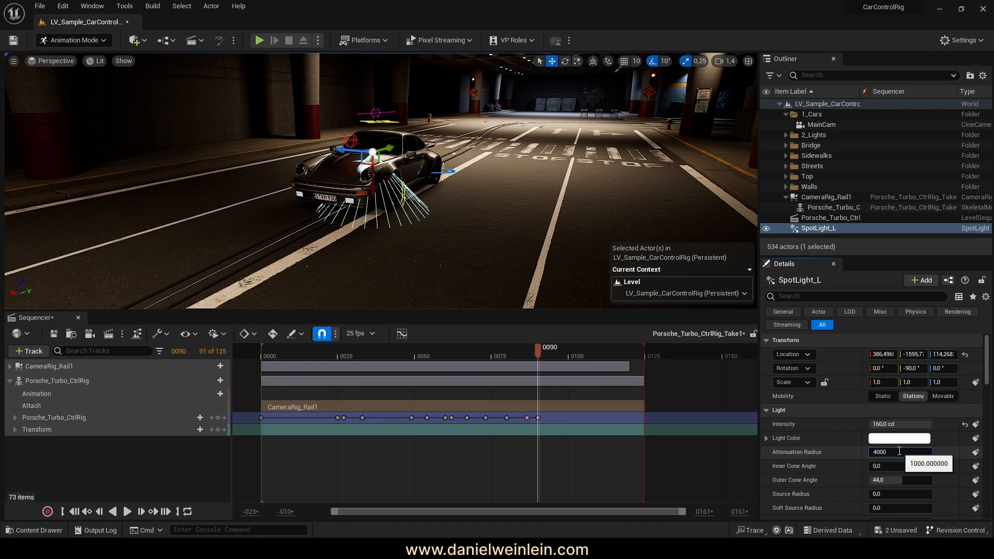
{"action": "left_click", "coordinate": [898, 468]}
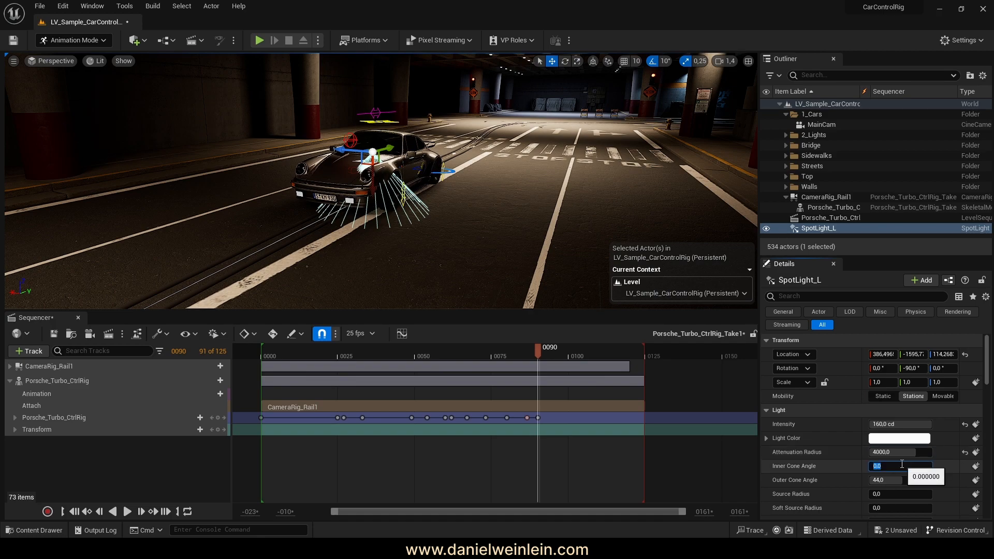
{"action": "left_click", "coordinate": [889, 480]}
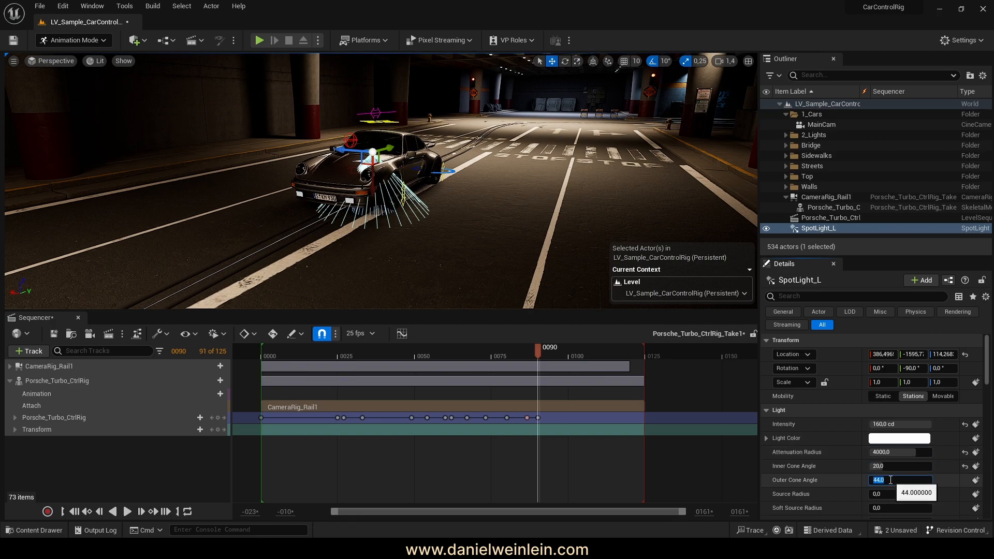
{"action": "key", "text": "Return"}
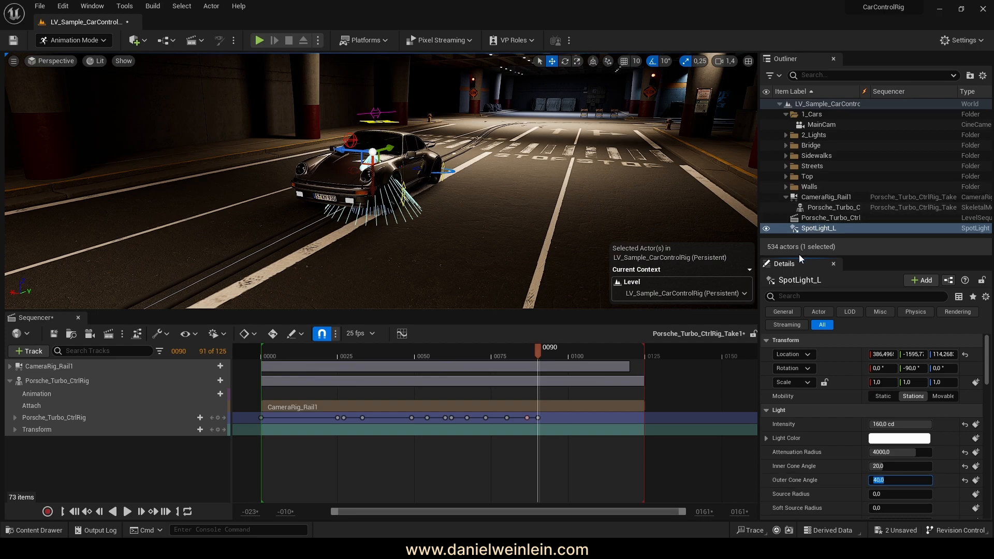
Duplicate SpotLight_L, rename the copy SpotLight_R and clear the selection.
{"action": "left_click_drag", "start_coordinate": [800, 254], "coordinate": [799, 297]}
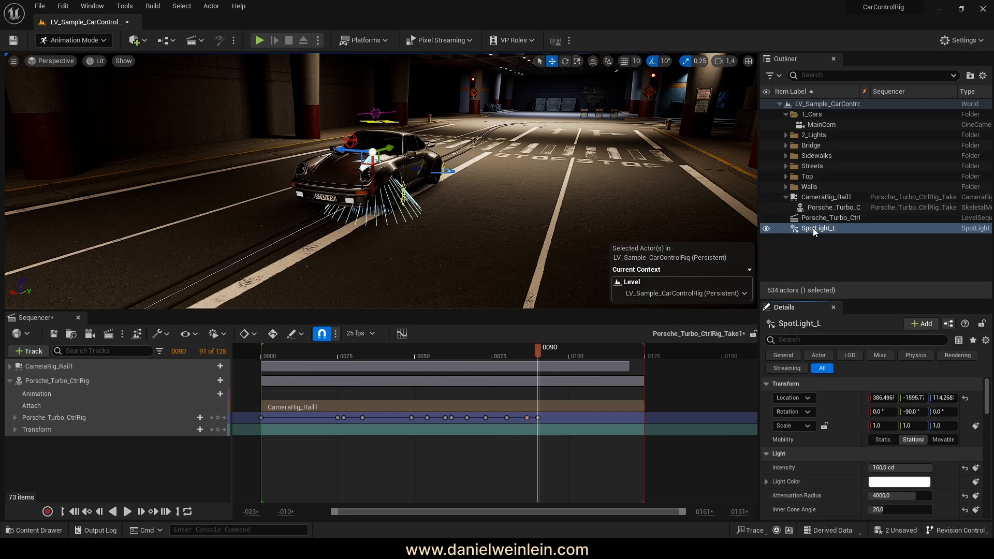
{"action": "key", "text": "ctrl+d"}
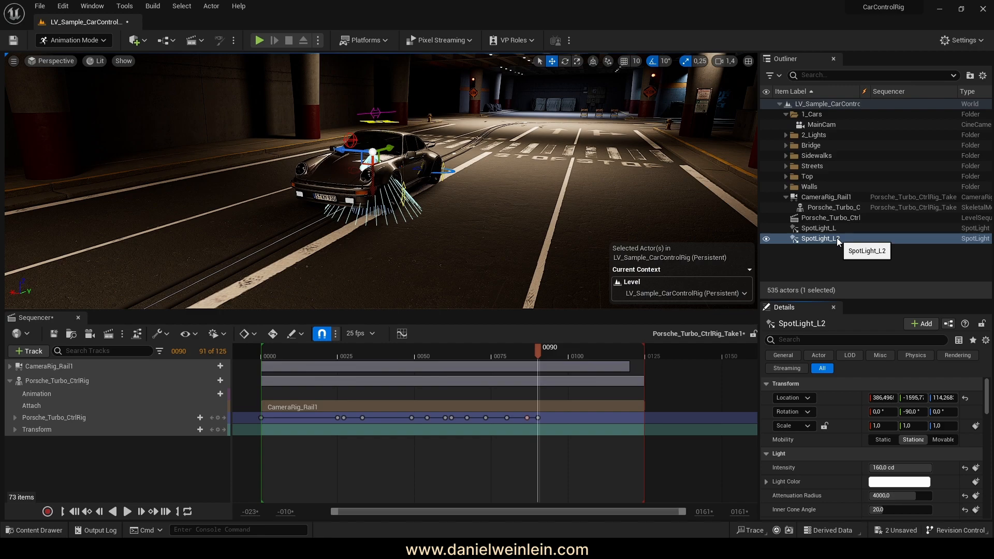
{"action": "key", "text": "F2"}
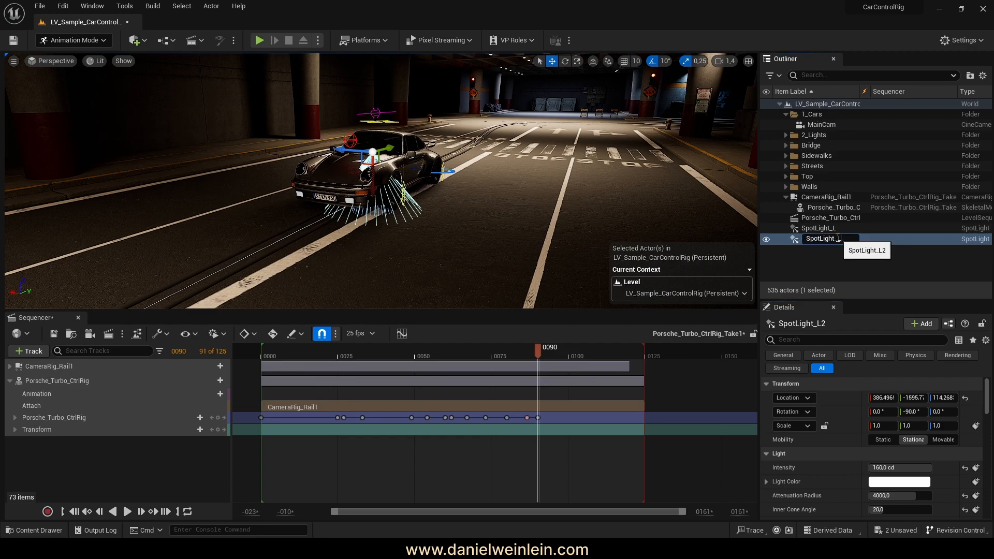
{"action": "type", "text": "SpotLight_R"}
{"action": "key", "text": "Return"}
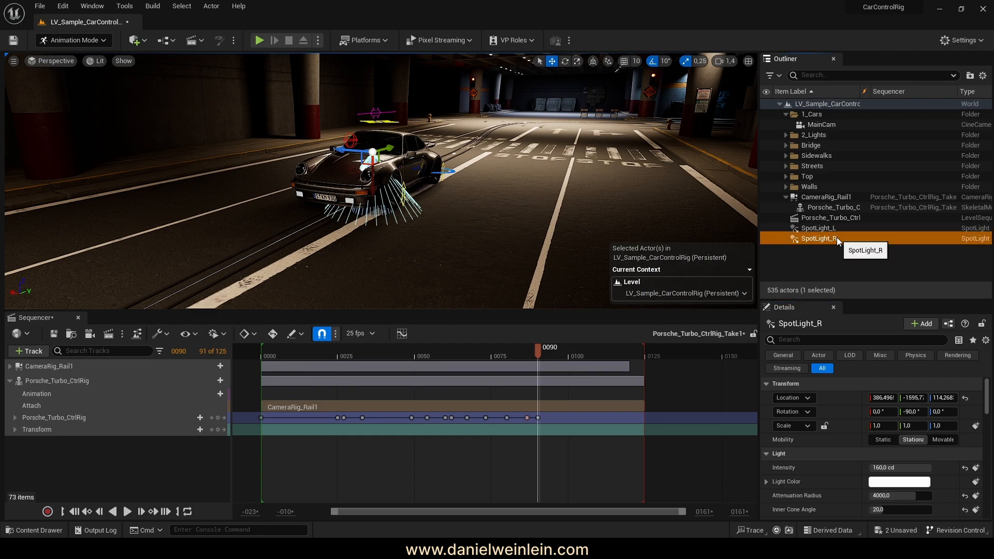
{"action": "left_click", "coordinate": [858, 273]}
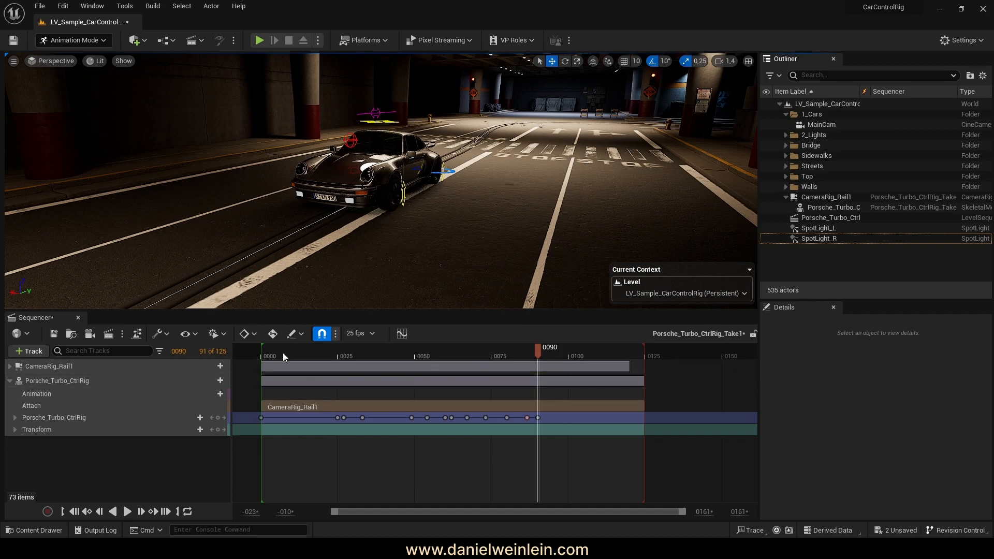
Return the sequence to frame 0, bring the car into close view and switch the viewport to Unlit shading.
{"action": "left_click_drag", "start_coordinate": [296, 352], "coordinate": [263, 358]}
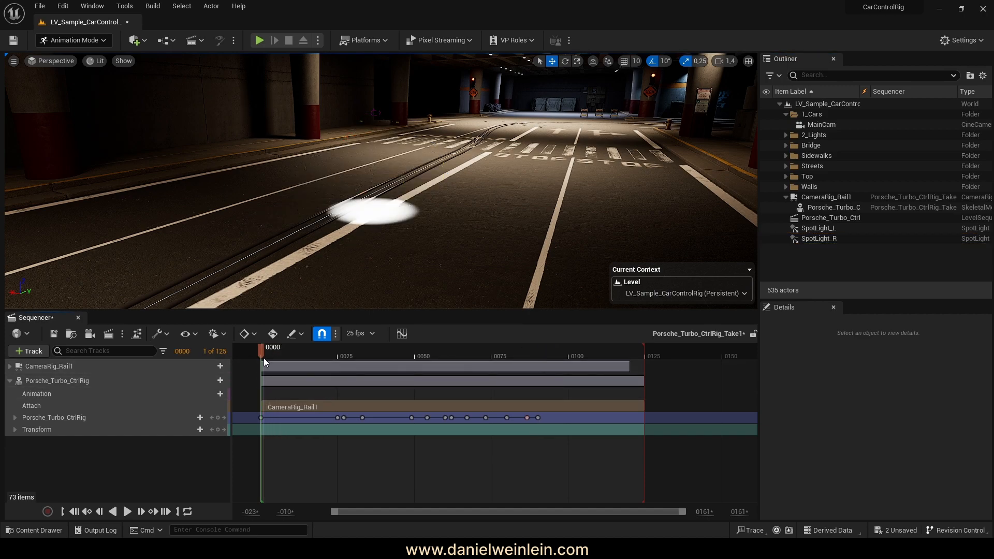
{"action": "key", "text": "w"}
{"action": "scroll", "coordinate": [477, 193], "scroll_direction": "up", "scroll_amount": 3}
{"action": "right_click_drag", "start_coordinate": [477, 193], "coordinate": [518, 194]}
{"action": "key", "text": "w"}
{"action": "left_click", "coordinate": [98, 62]}
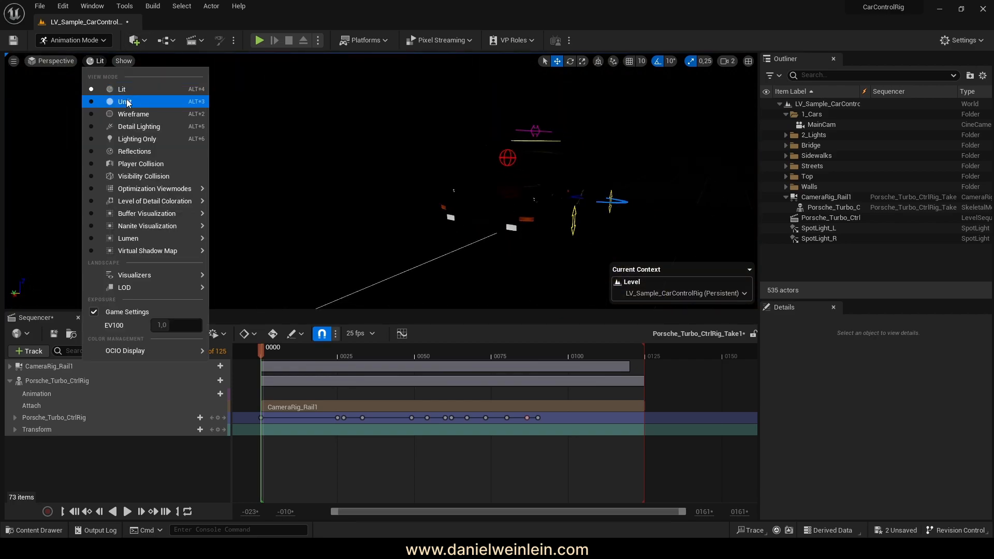
{"action": "left_click", "coordinate": [127, 101]}
{"action": "right_click_drag", "start_coordinate": [135, 107], "coordinate": [116, 256]}
{"action": "key", "text": "w"}
{"action": "scroll", "coordinate": [139, 252], "scroll_direction": "down", "scroll_amount": 4}
{"action": "key", "text": "w"}
{"action": "scroll", "coordinate": [98, 290], "scroll_direction": "down", "scroll_amount": 1}
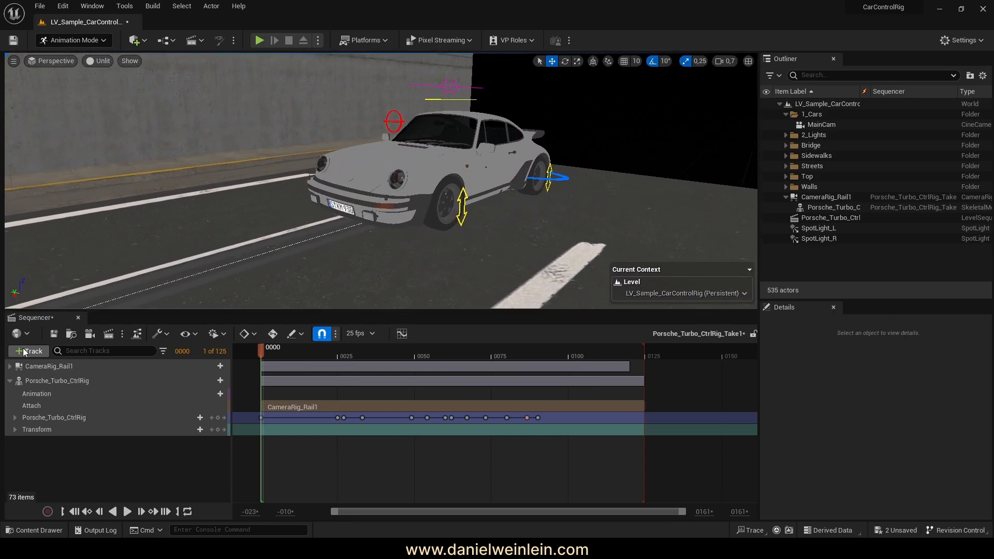
Add the SpotLight_L actor to the level sequence as a track.
{"action": "left_click", "coordinate": [24, 352]}
{"action": "mouse_move", "coordinate": [139, 169]}
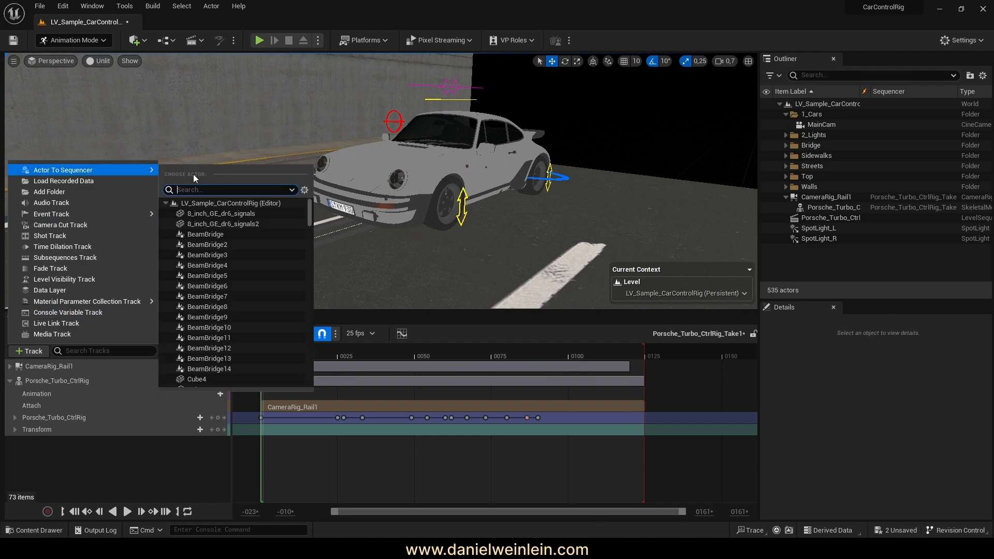
{"action": "type", "text": "spot"}
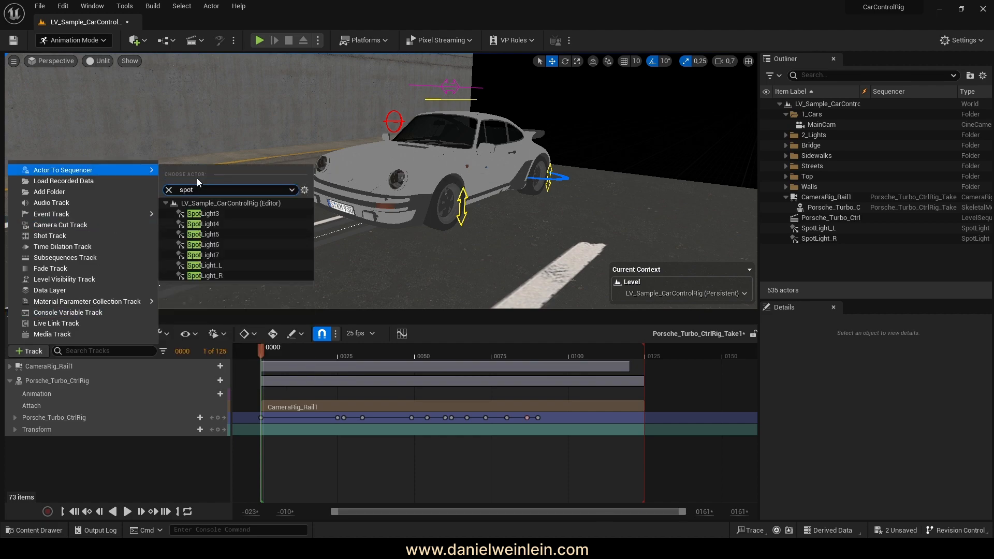
{"action": "left_click", "coordinate": [292, 266]}
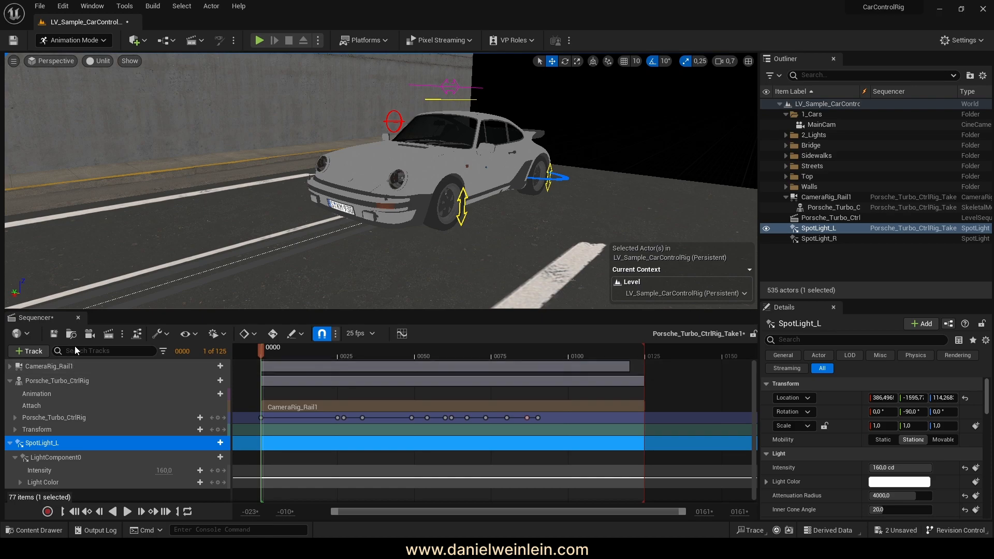
Add the SpotLight_R actor to the level sequence and save the sequence.
{"action": "left_click", "coordinate": [44, 351]}
{"action": "mouse_move", "coordinate": [132, 170]}
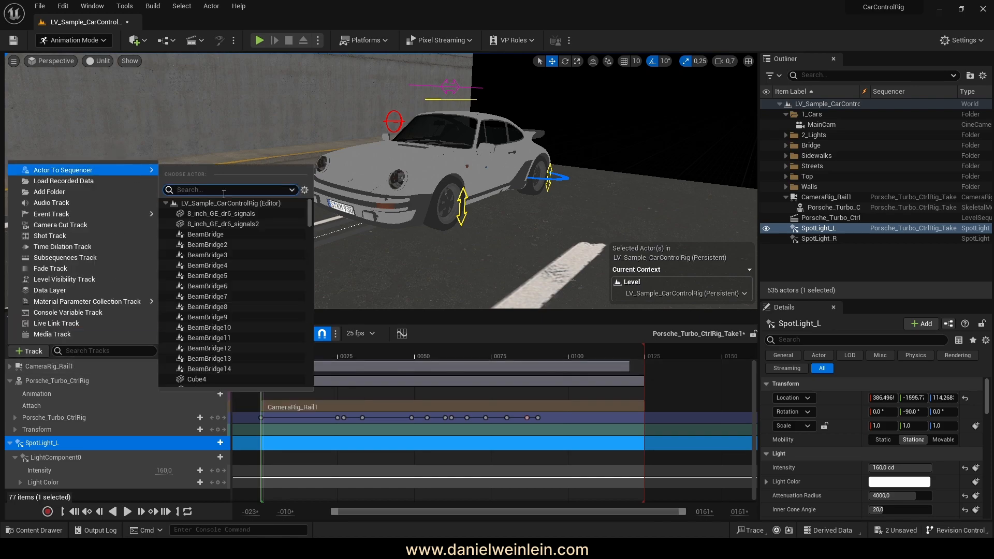
{"action": "type", "text": "spot"}
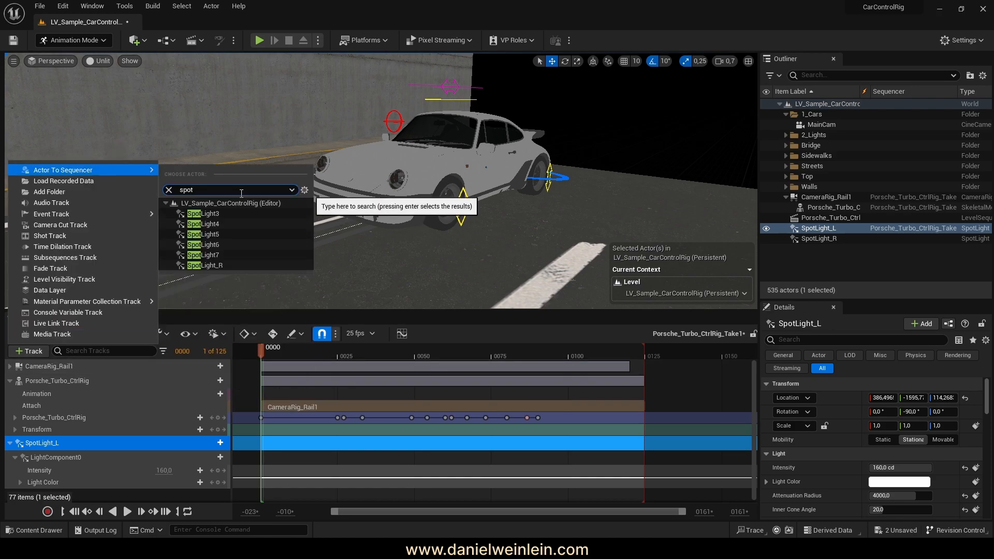
{"action": "left_click", "coordinate": [210, 265]}
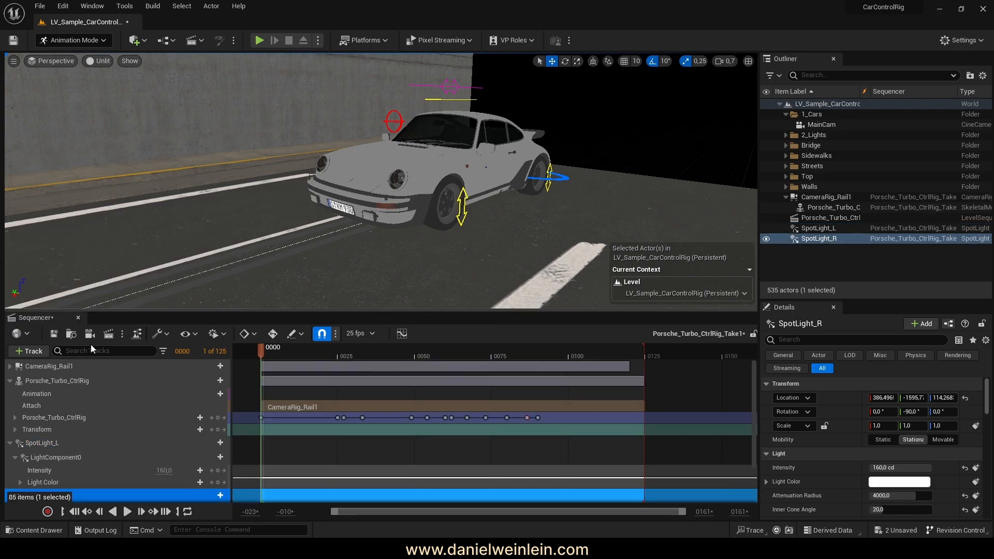
{"action": "left_click", "coordinate": [51, 333]}
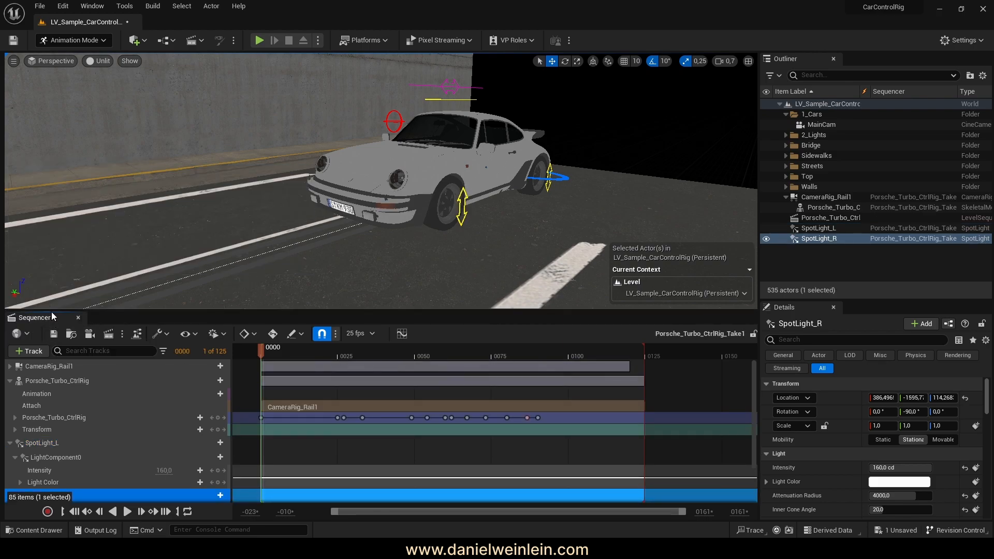
Enlarge the sequence track area, collapse all tracks and attach SpotLight_L to the chassis bone of Porsche_Turbo_CtrlRig.
{"action": "left_click_drag", "start_coordinate": [55, 312], "coordinate": [55, 177]}
{"action": "left_click", "coordinate": [201, 338]}
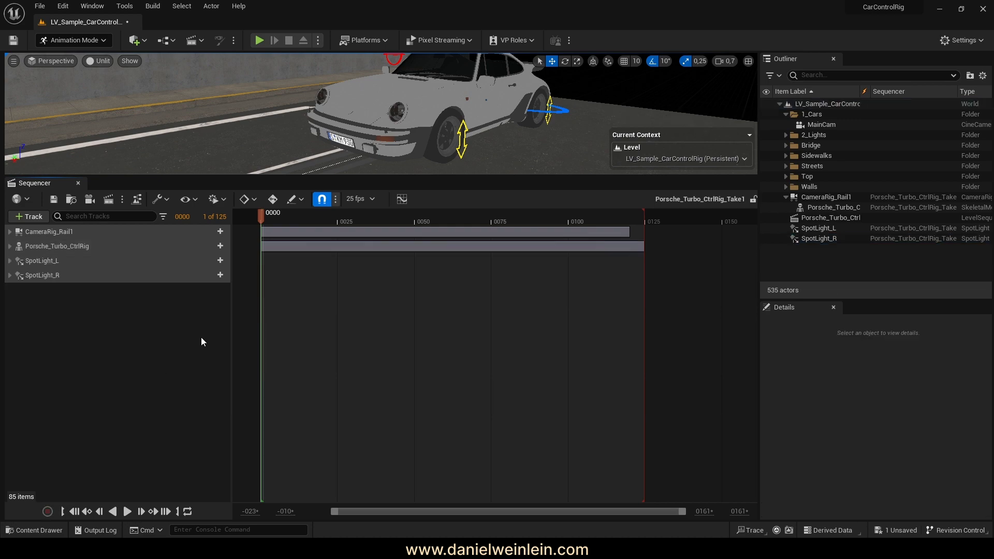
{"action": "left_click", "coordinate": [220, 261]}
{"action": "mouse_move", "coordinate": [231, 288]}
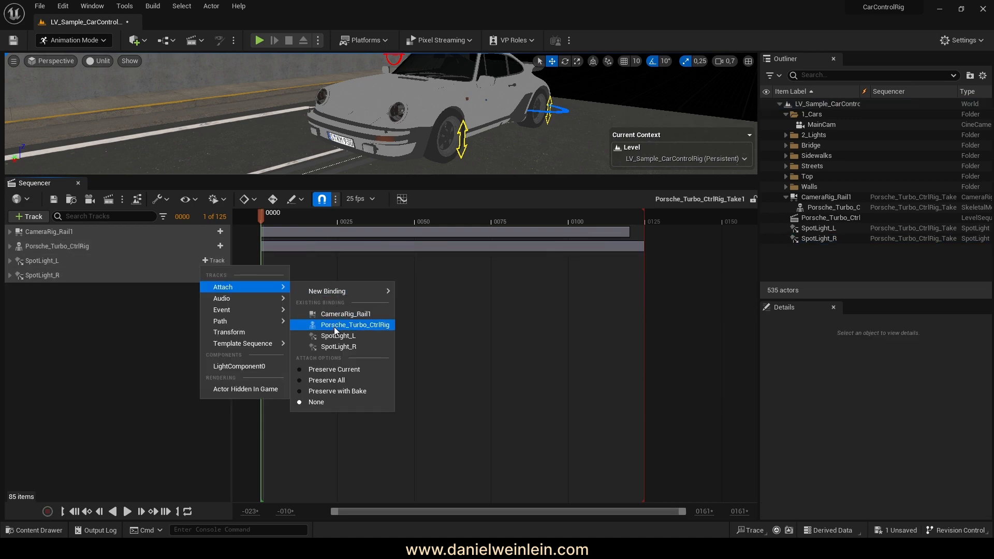
{"action": "left_click", "coordinate": [369, 325]}
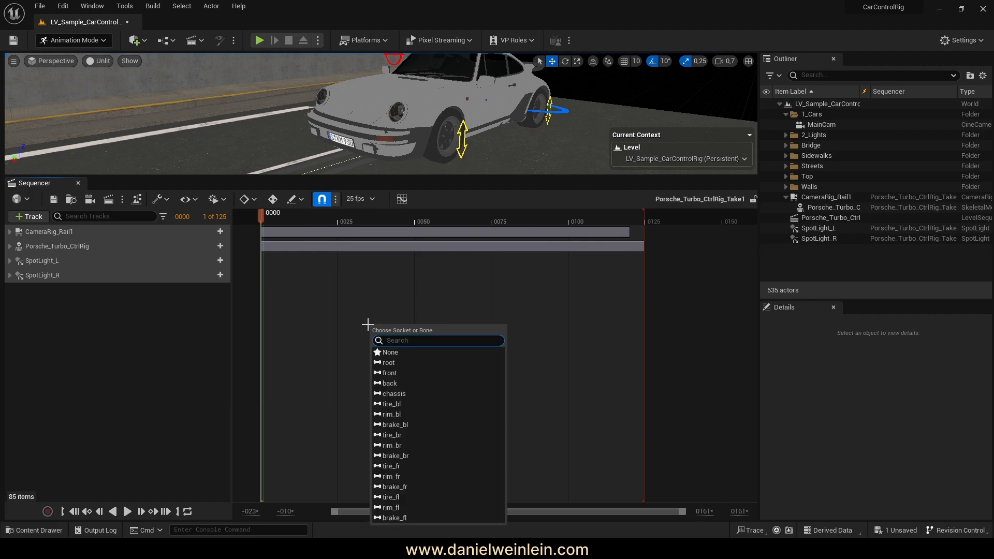
{"action": "left_click", "coordinate": [392, 393]}
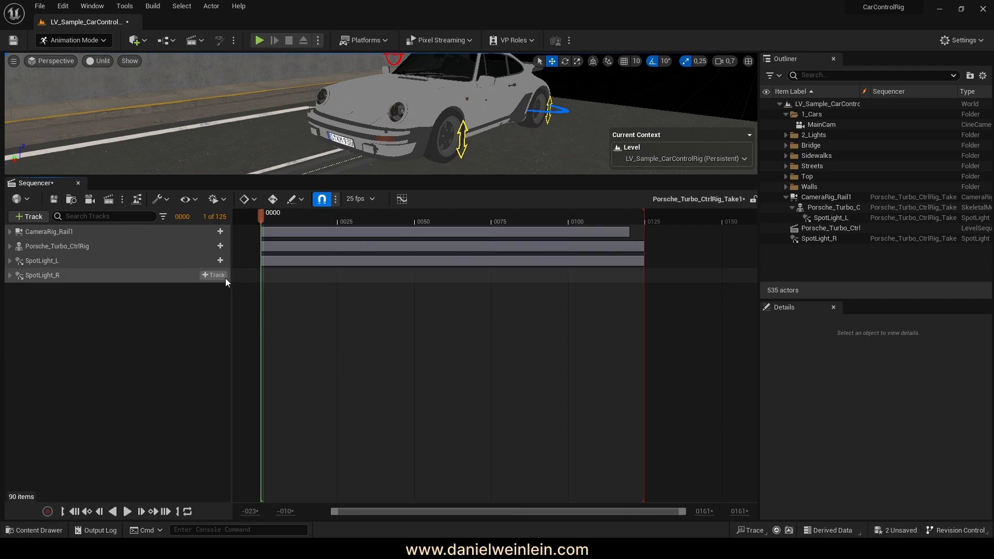
Attach SpotLight_R to the chassis bone of Porsche_Turbo_CtrlRig and enlarge the viewport again.
{"action": "left_click", "coordinate": [211, 275]}
{"action": "mouse_move", "coordinate": [238, 299]}
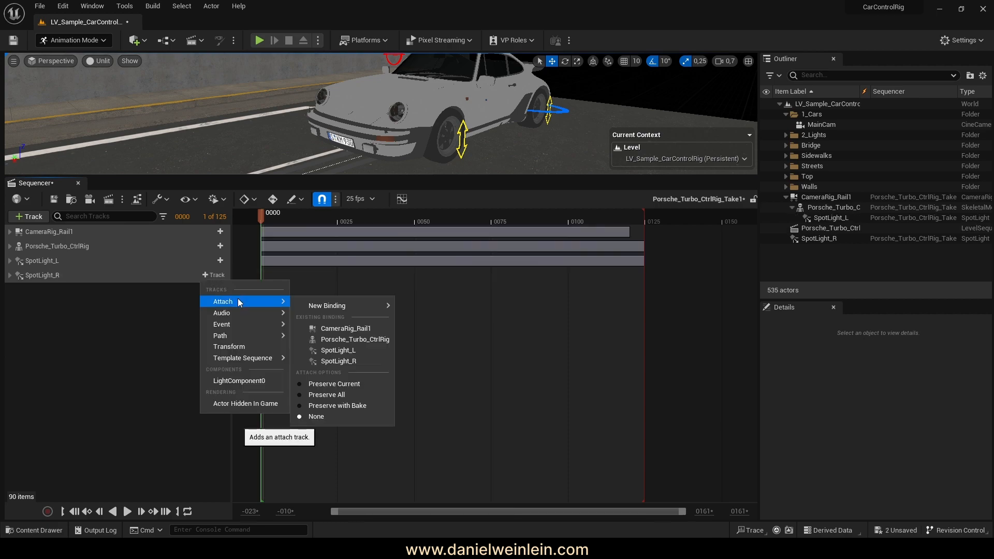
{"action": "left_click", "coordinate": [336, 339]}
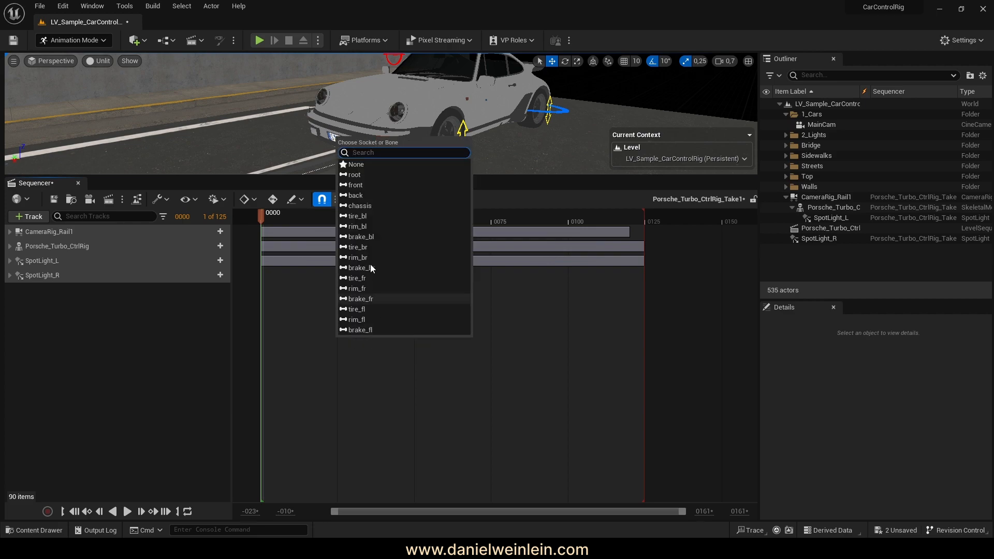
{"action": "left_click", "coordinate": [367, 206]}
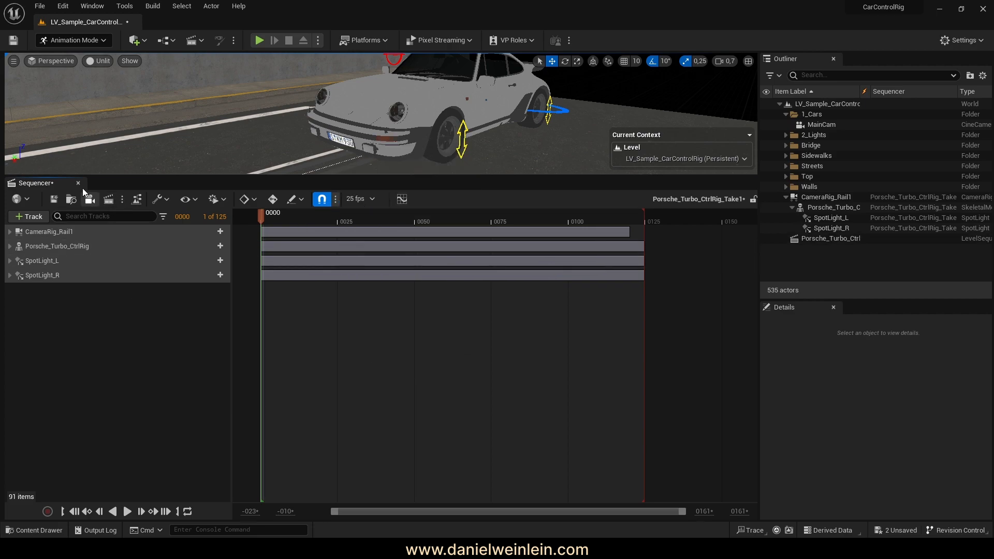
{"action": "left_click_drag", "start_coordinate": [72, 177], "coordinate": [71, 292]}
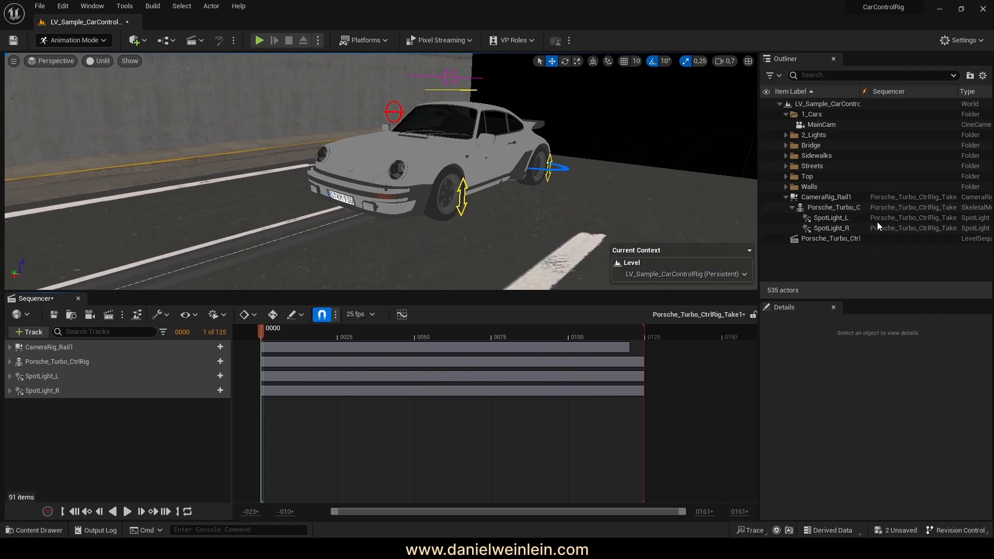
{"action": "left_click", "coordinate": [824, 218]}
{"action": "left_click", "coordinate": [827, 227], "text": "ctrl"}
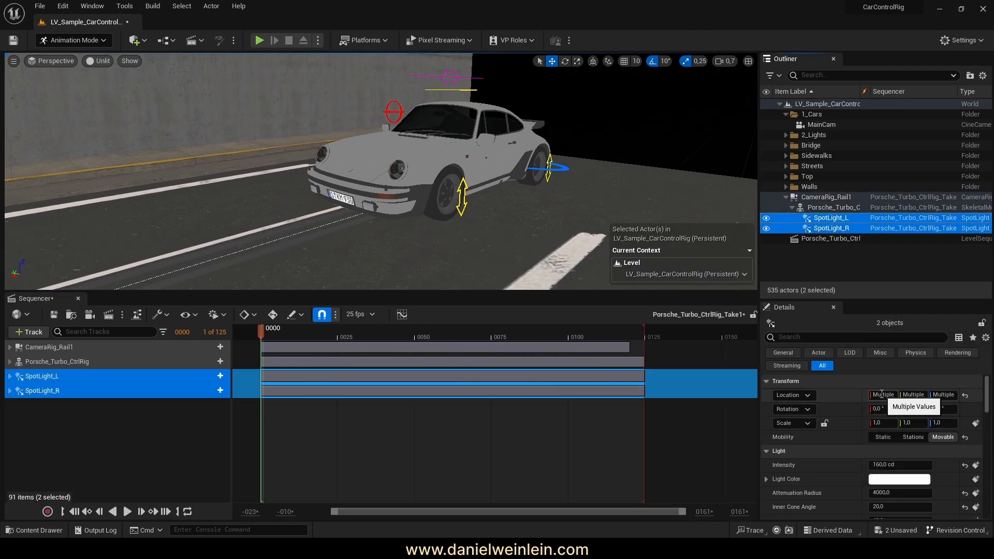
{"action": "left_click", "coordinate": [883, 394]}
{"action": "left_click", "coordinate": [849, 261]}
Set all location and rotation values of SpotLight_L to 0.
{"action": "left_click", "coordinate": [830, 218]}
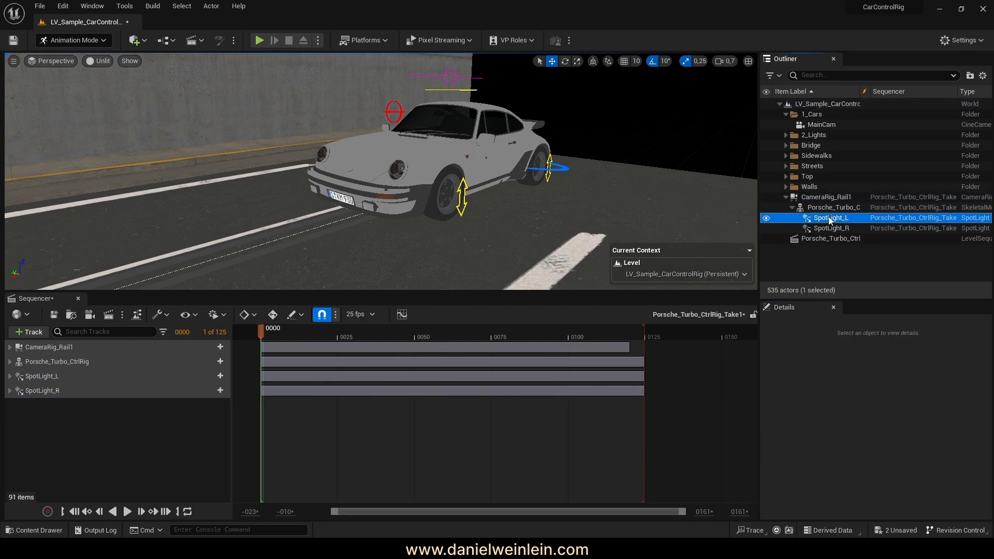
{"action": "left_click", "coordinate": [886, 397]}
{"action": "left_click", "coordinate": [917, 412]}
{"action": "type", "text": "0"}
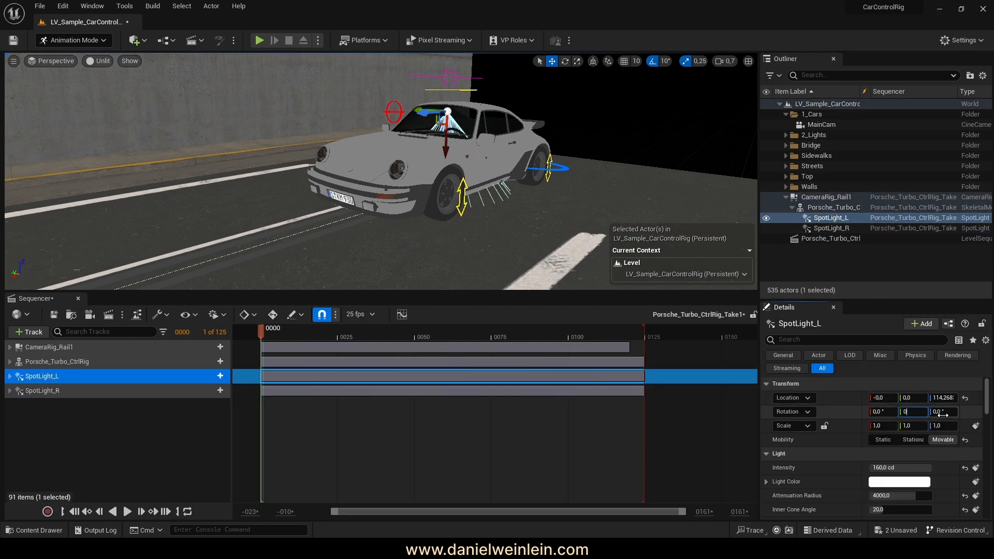
{"action": "left_click", "coordinate": [942, 413]}
{"action": "type", "text": "0"}
{"action": "key", "text": "Return"}
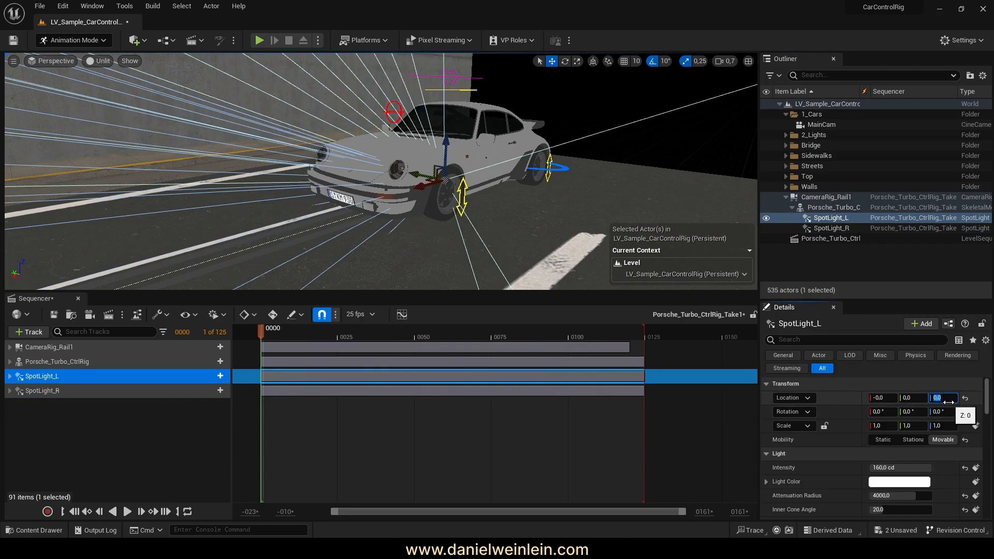
Zero out SpotLight_R's location and rotation on every axis and clear the selection.
{"action": "left_click", "coordinate": [831, 228]}
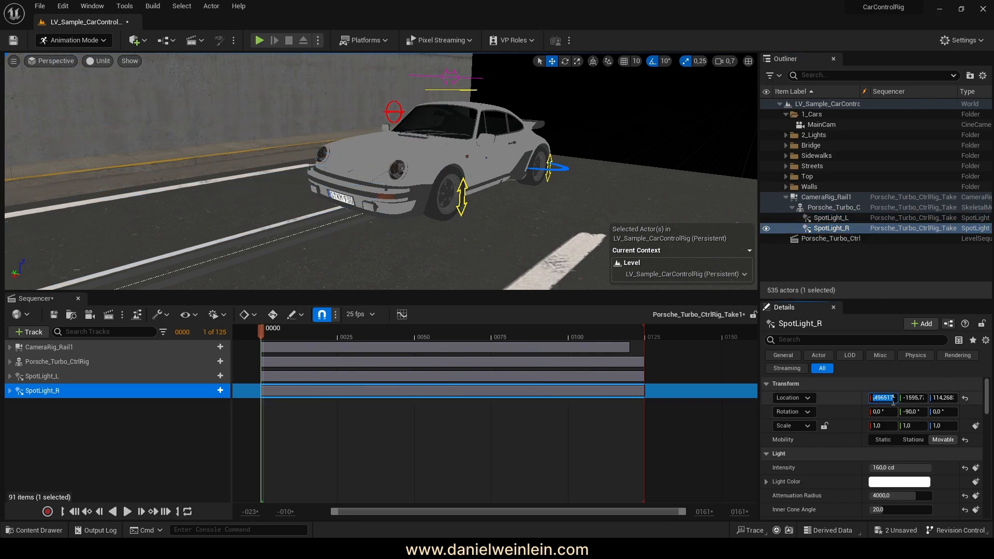
{"action": "left_click", "coordinate": [920, 411]}
{"action": "type", "text": "0"}
{"action": "left_click", "coordinate": [918, 397]}
{"action": "type", "text": "0"}
{"action": "left_click", "coordinate": [947, 398]}
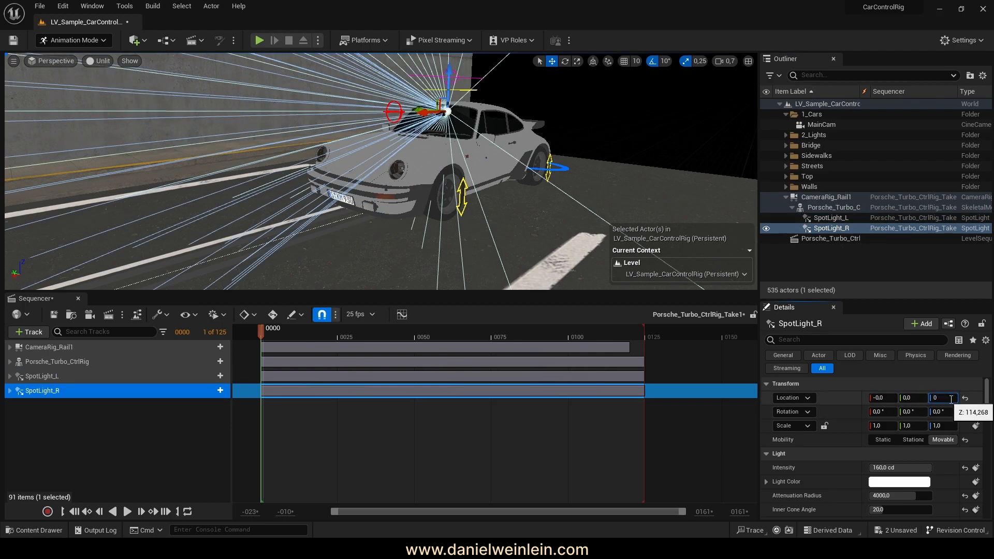
{"action": "type", "text": "0"}
{"action": "key", "text": "Return"}
{"action": "left_click", "coordinate": [842, 269]}
Move SpotLight_R forward, sideways and up towards the car's right headlight, to about X 192, Y 78, Z 55.
{"action": "left_click", "coordinate": [824, 226]}
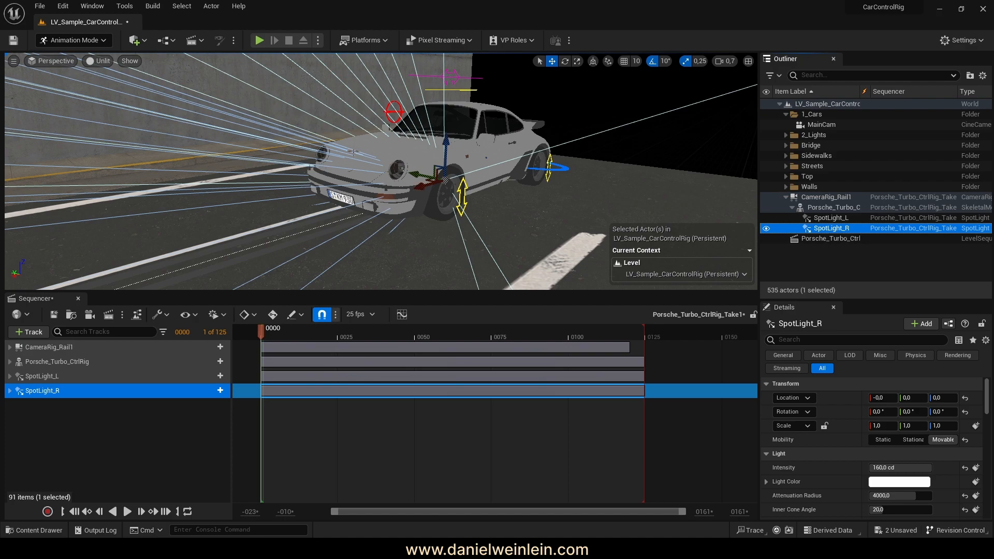
{"action": "right_click_drag", "start_coordinate": [414, 171], "coordinate": [516, 175]}
{"action": "left_click_drag", "start_coordinate": [403, 185], "coordinate": [258, 228]}
{"action": "left_click_drag", "start_coordinate": [286, 193], "coordinate": [287, 123]}
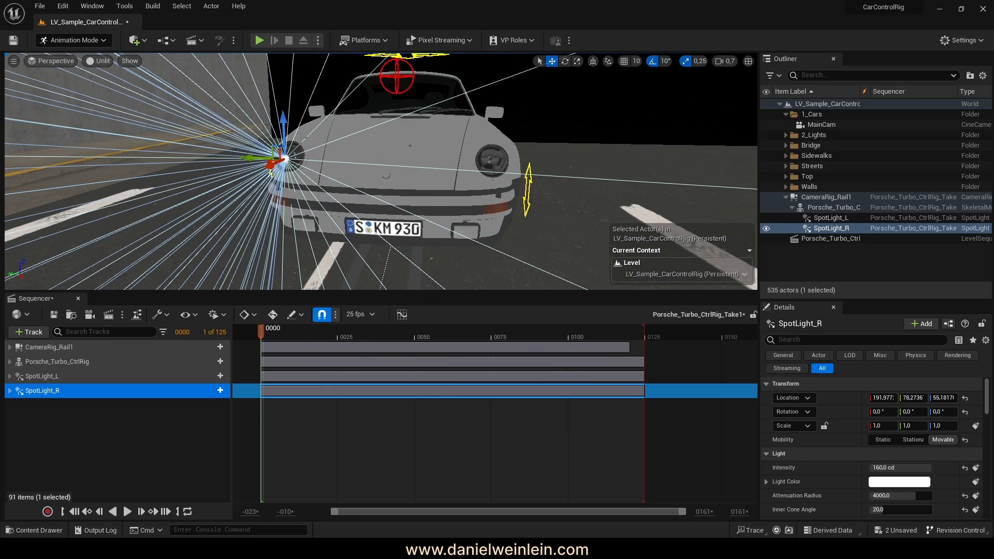
Fine-tune SpotLight_R so it sits centred in the right headlight, at about X 196, Y 72, Z 59.
{"action": "right_click_drag", "start_coordinate": [288, 129], "coordinate": [440, 130]}
{"action": "right_click_drag", "start_coordinate": [332, 140], "coordinate": [356, 137]}
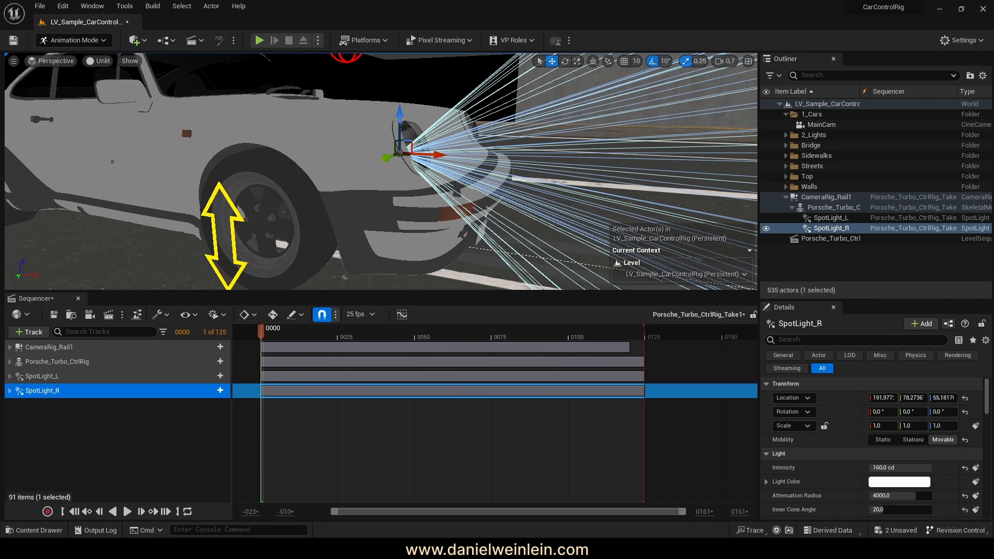
{"action": "left_click_drag", "start_coordinate": [386, 157], "coordinate": [400, 152]}
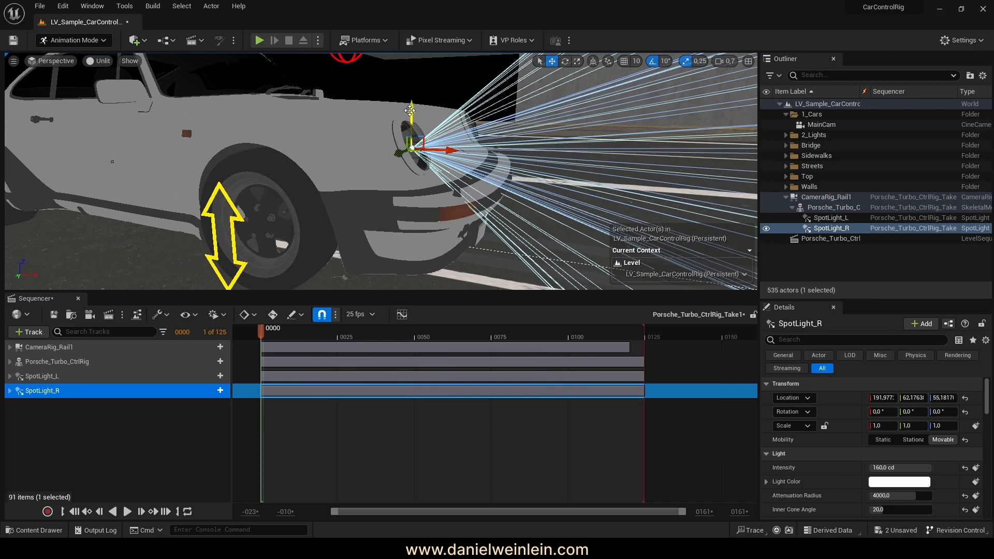
{"action": "left_click_drag", "start_coordinate": [410, 110], "coordinate": [410, 102]}
{"action": "left_click_drag", "start_coordinate": [450, 142], "coordinate": [461, 143]}
{"action": "right_click_drag", "start_coordinate": [461, 143], "coordinate": [342, 136]}
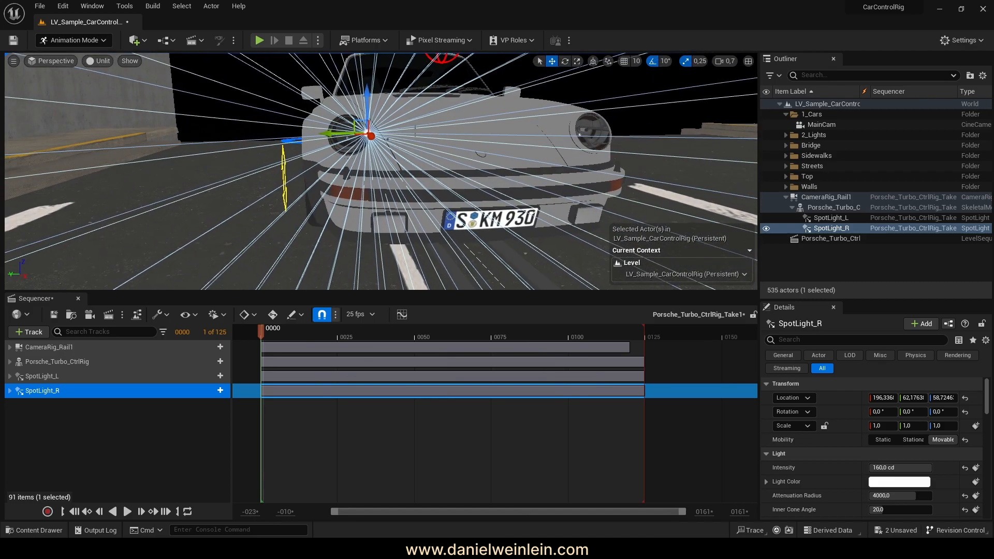
{"action": "left_click_drag", "start_coordinate": [342, 136], "coordinate": [323, 138]}
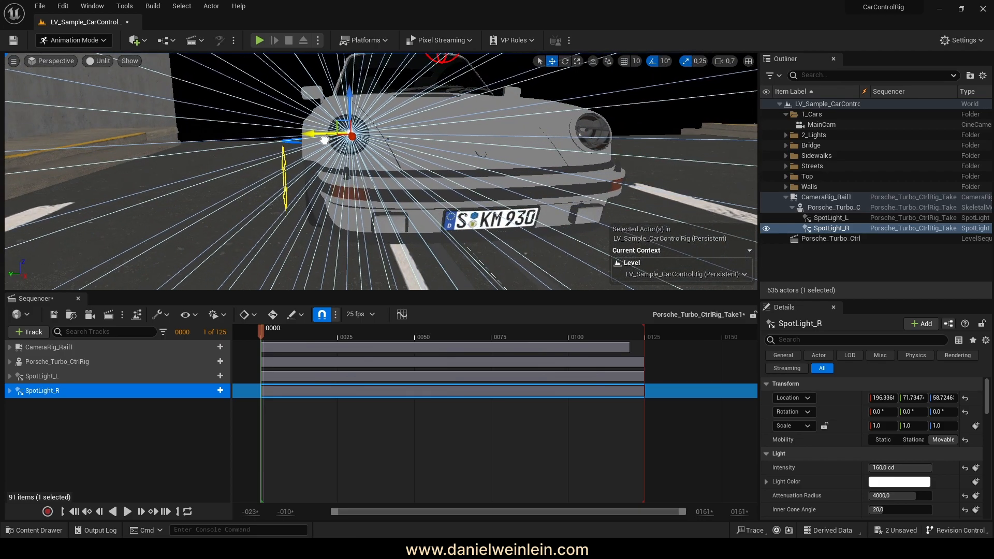
Copy SpotLight_R's location to SpotLight_L and shift SpotLight_L sideways onto the car's left headlight, at Y about -74.
{"action": "right_click_drag", "start_coordinate": [323, 139], "coordinate": [243, 162]}
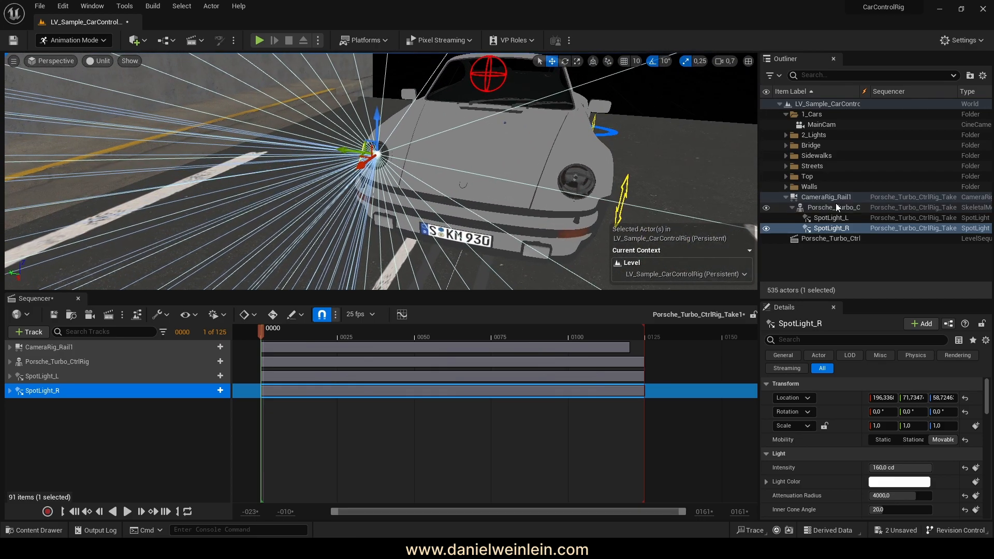
{"action": "right_click", "coordinate": [839, 396]}
{"action": "left_click", "coordinate": [859, 407]}
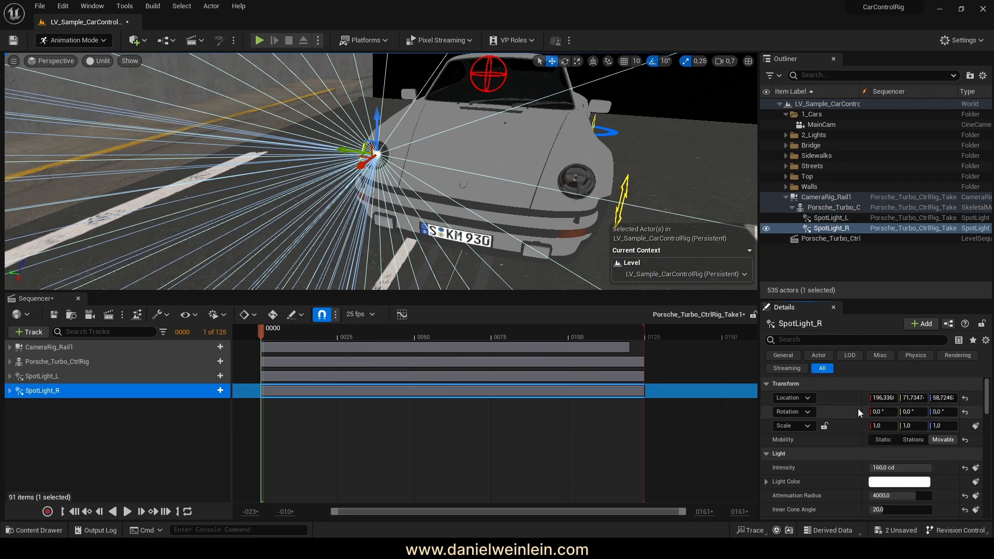
{"action": "left_click", "coordinate": [827, 218]}
{"action": "right_click", "coordinate": [834, 398]}
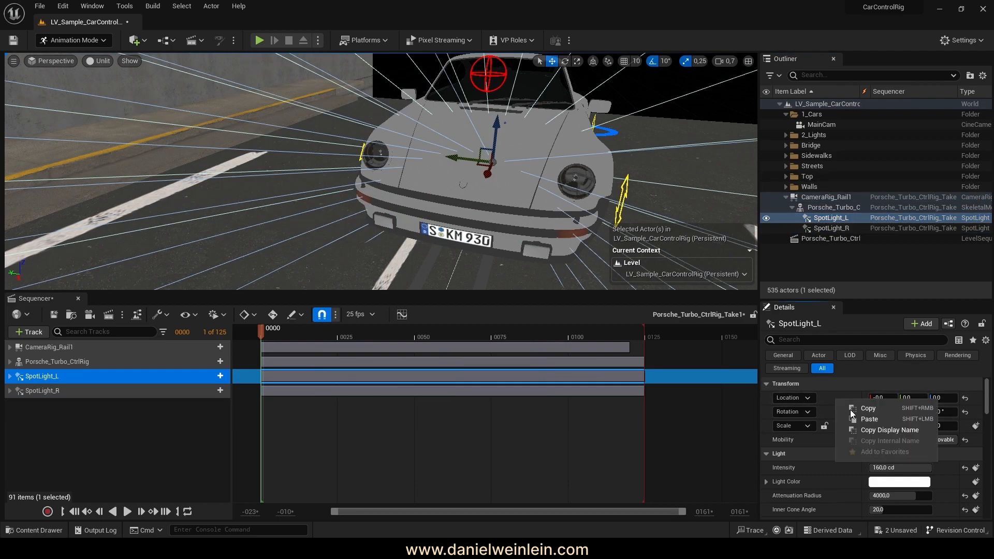
{"action": "left_click", "coordinate": [862, 418]}
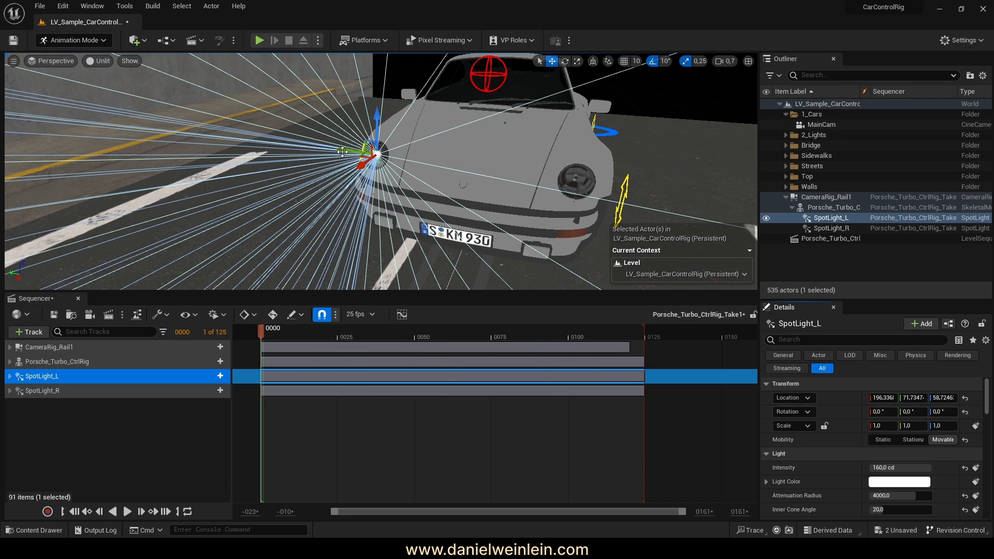
{"action": "left_click_drag", "start_coordinate": [346, 147], "coordinate": [537, 180]}
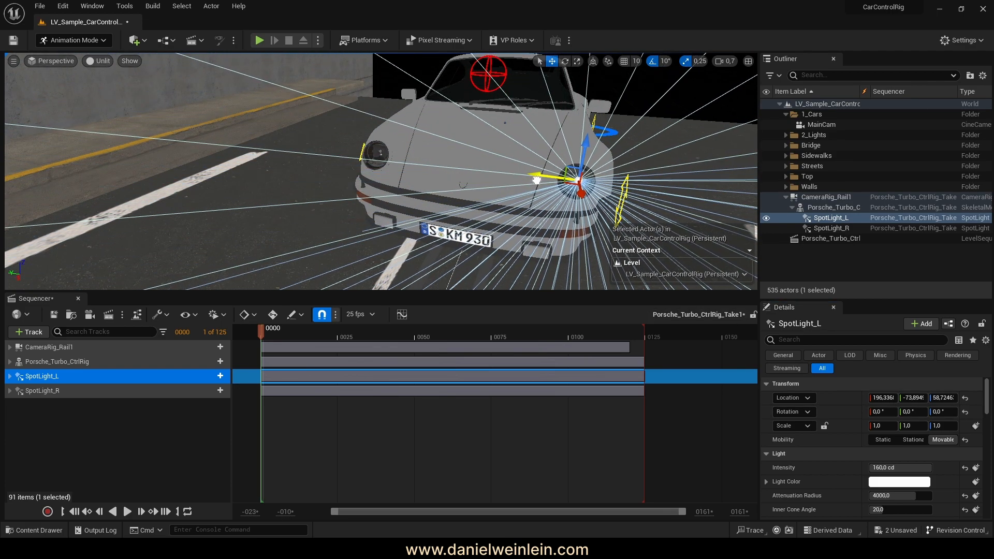
{"action": "left_click", "coordinate": [860, 261]}
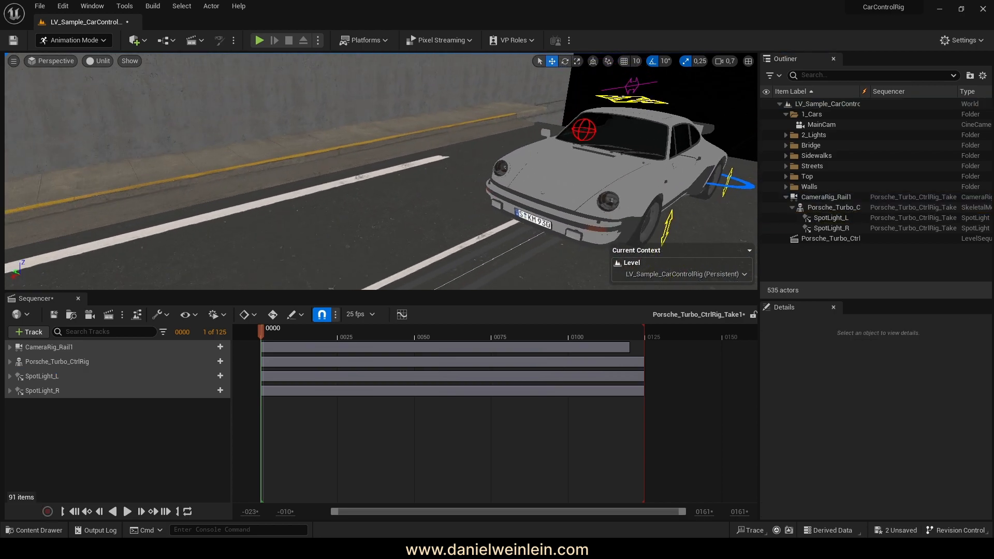
Switch the viewport to Lit shading and play the sequence to check the headlights, stopping at frame 63.
{"action": "left_click", "coordinate": [98, 60]}
{"action": "left_click", "coordinate": [106, 91]}
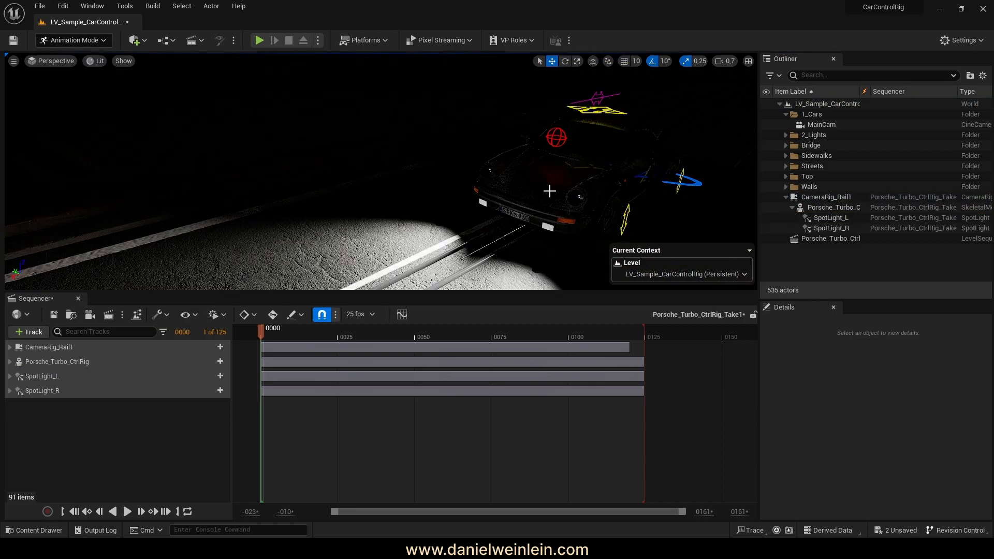
{"action": "key", "text": "s"}
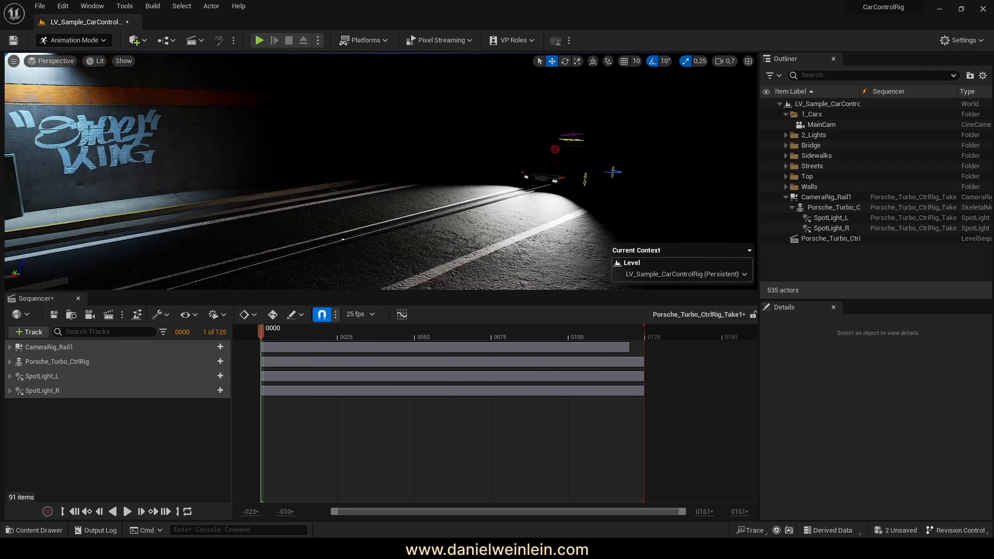
{"action": "key", "text": "s"}
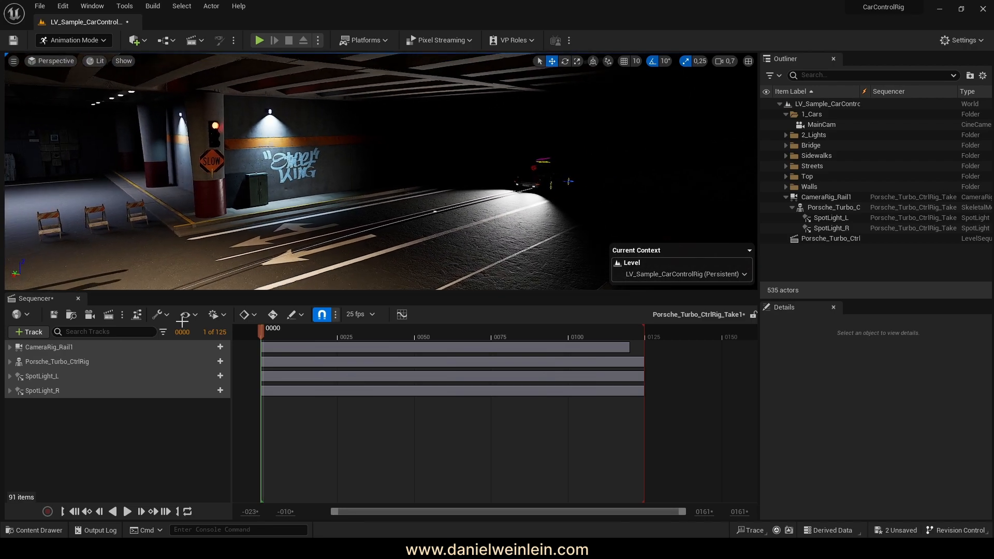
{"action": "left_click", "coordinate": [128, 512]}
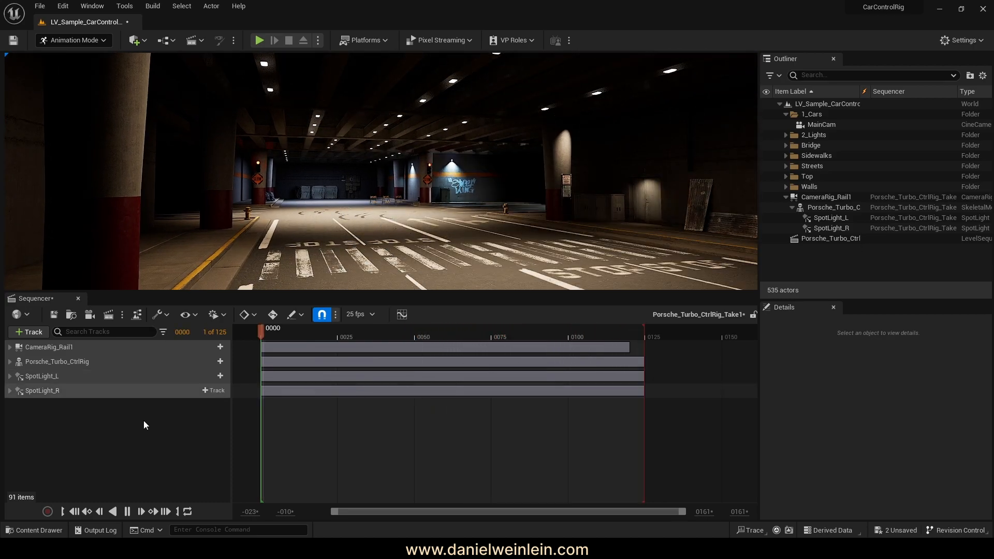
{"action": "left_click", "coordinate": [128, 512]}
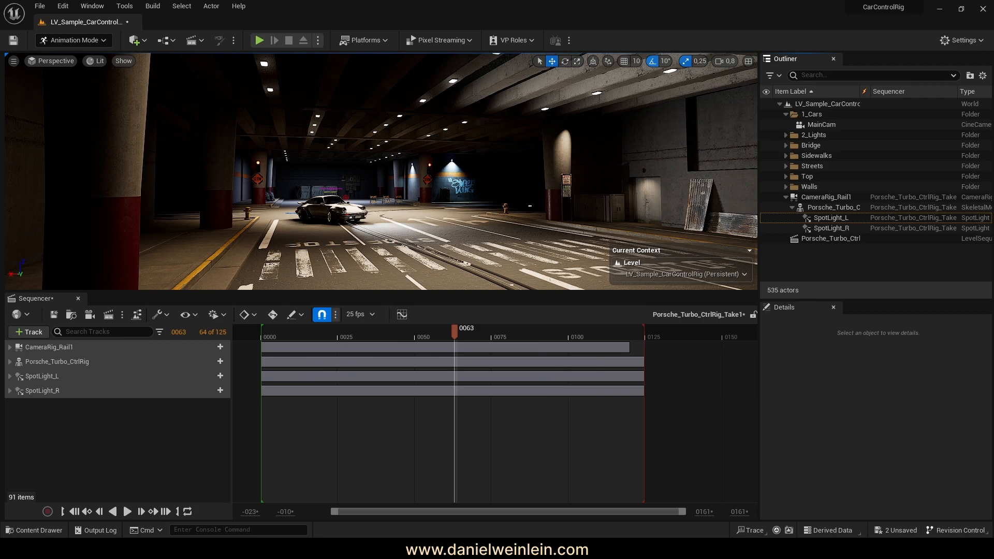
Convert the SpotLight_L and SpotLight_R bindings in the sequence to spawnables.
{"action": "key", "text": "w"}
{"action": "mouse_move", "coordinate": [327, 195]}
{"action": "right_mouse_down"}
{"action": "mouse_move", "coordinate": [311, 195]}
{"action": "mouse_move", "coordinate": [328, 195]}
{"action": "right_mouse_up"}
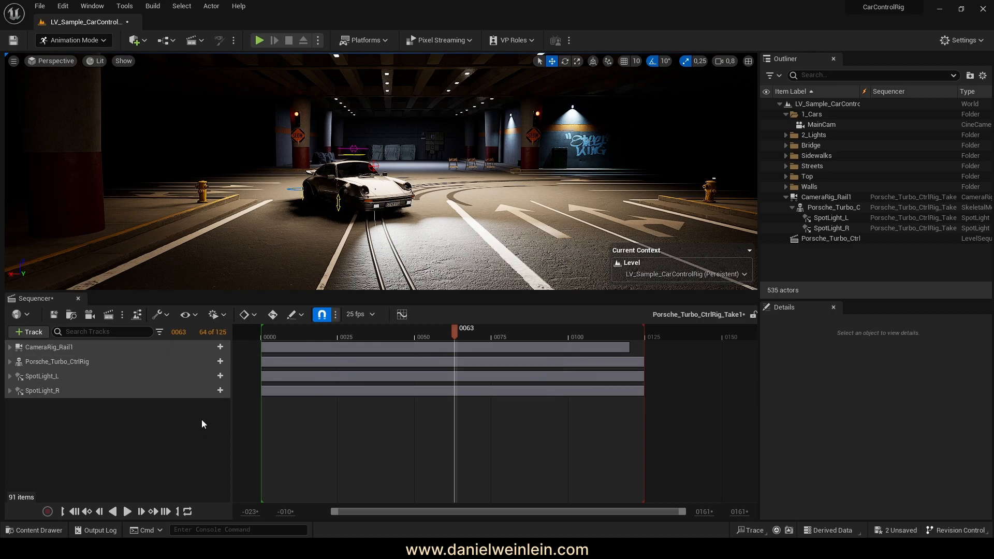
{"action": "right_click", "coordinate": [37, 378]}
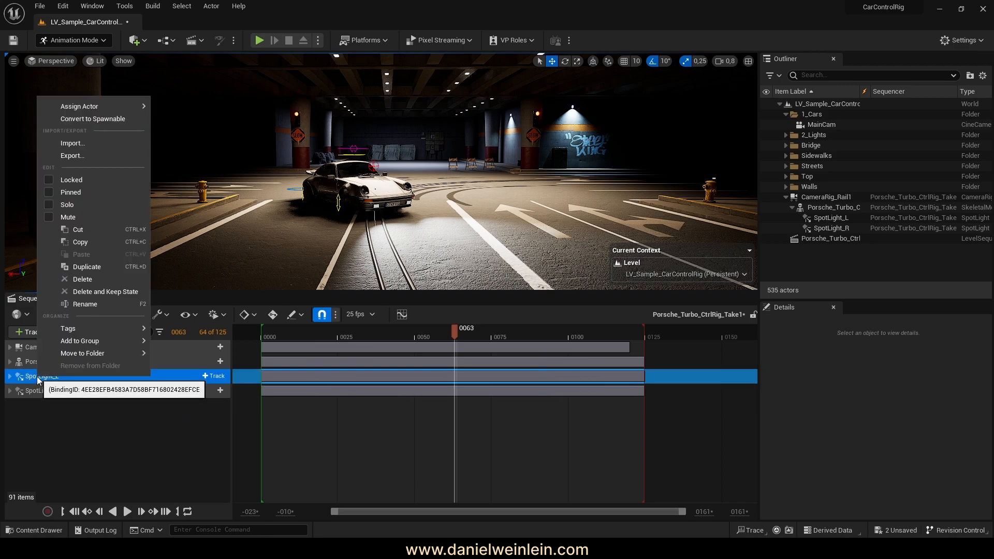
{"action": "left_click", "coordinate": [106, 118]}
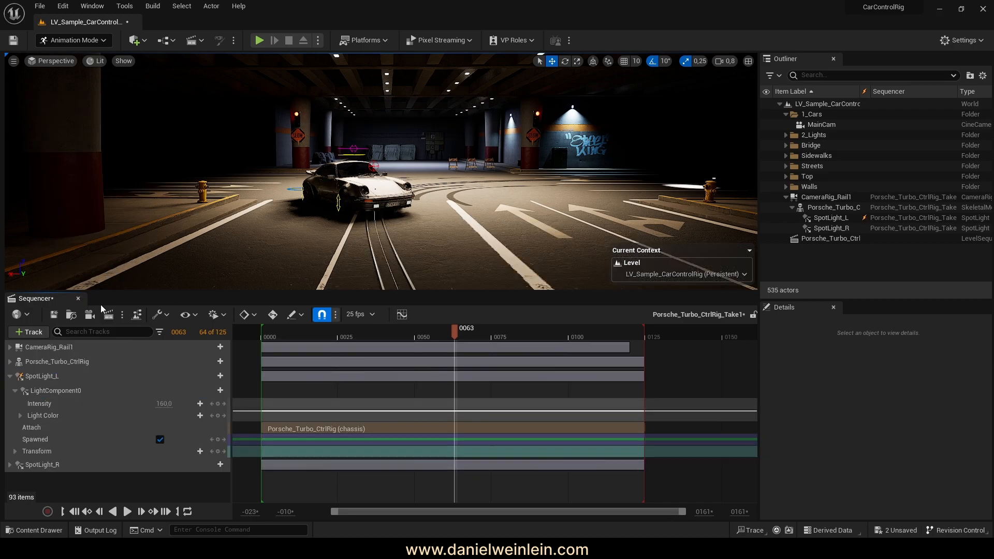
{"action": "right_click", "coordinate": [42, 466]}
{"action": "left_click", "coordinate": [101, 209]}
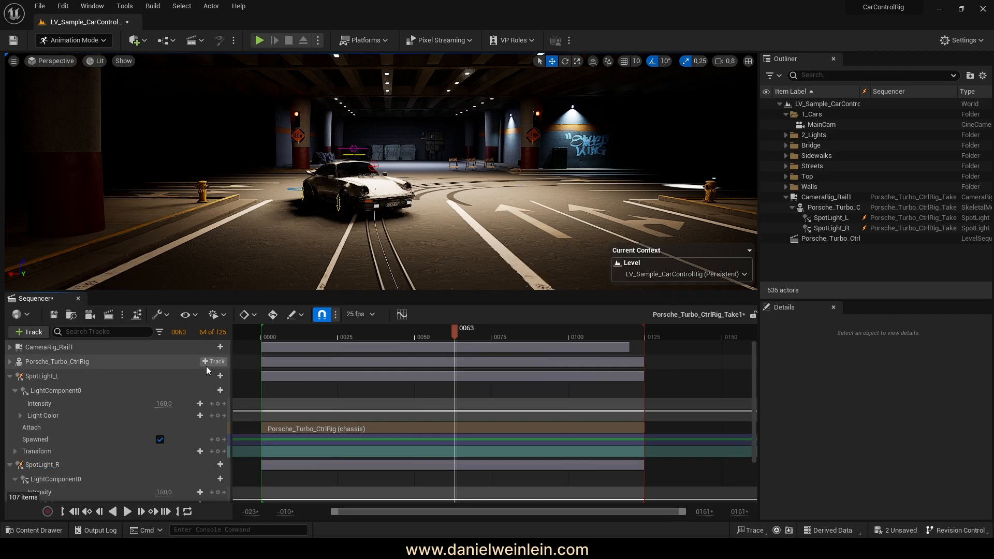
Return the sequence to frame 0 and switch the viewport to Unlit shading for a clear view of the car.
{"action": "left_click_drag", "start_coordinate": [350, 334], "coordinate": [260, 332]}
{"action": "right_click_drag", "start_coordinate": [342, 228], "coordinate": [441, 228]}
{"action": "key", "text": "w"}
{"action": "scroll", "coordinate": [461, 228], "scroll_direction": "up", "scroll_amount": 1}
{"action": "scroll", "coordinate": [460, 227], "scroll_direction": "up", "scroll_amount": 1}
{"action": "left_click", "coordinate": [95, 60]}
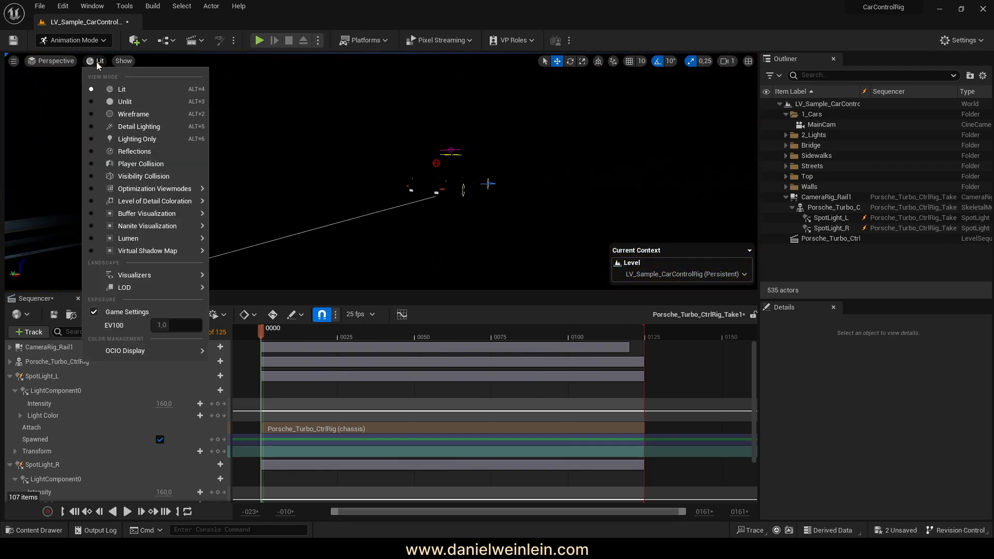
{"action": "left_click", "coordinate": [120, 100]}
{"action": "key", "text": "w"}
{"action": "right_click_drag", "start_coordinate": [444, 235], "coordinate": [473, 250]}
Reset SpotLight_L relative to the chassis by setting its location and rotation to 0 on all axes.
{"action": "left_click", "coordinate": [833, 219]}
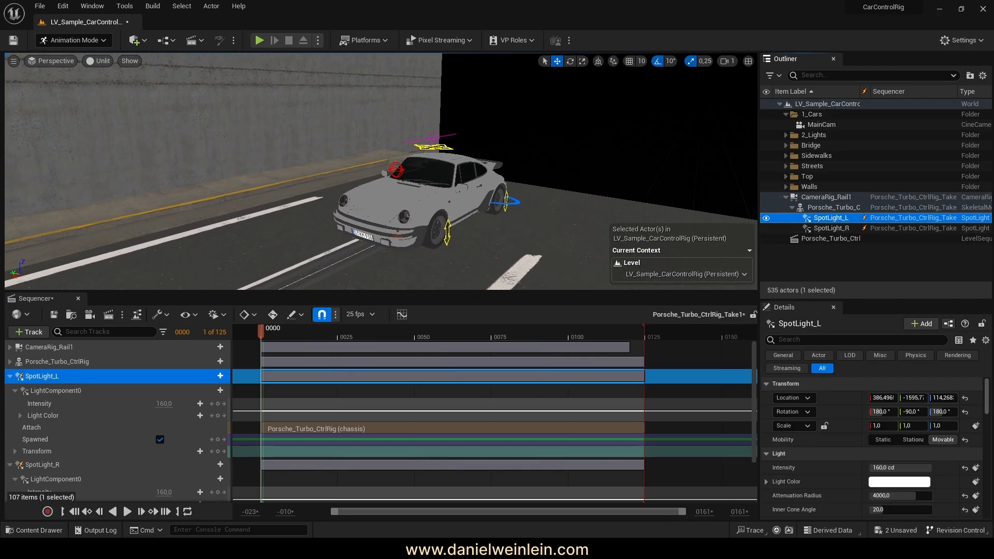
{"action": "right_click_drag", "start_coordinate": [518, 207], "coordinate": [486, 204]}
{"action": "key", "text": "q"}
{"action": "key", "text": "a"}
{"action": "key", "text": "d"}
{"action": "mouse_move", "coordinate": [399, 220]}
{"action": "right_mouse_down"}
{"action": "mouse_move", "coordinate": [484, 215]}
{"action": "mouse_move", "coordinate": [399, 220]}
{"action": "right_mouse_up"}
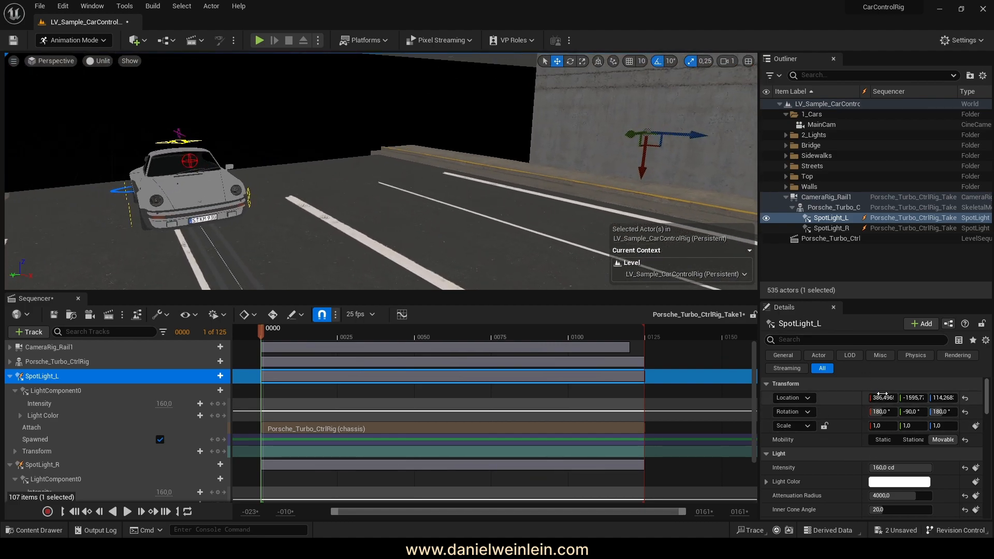
{"action": "left_click", "coordinate": [885, 413]}
{"action": "type", "text": "0"}
{"action": "left_click", "coordinate": [915, 413]}
{"action": "type", "text": "0"}
{"action": "left_click", "coordinate": [916, 398]}
{"action": "type", "text": "0"}
{"action": "left_click", "coordinate": [945, 398]}
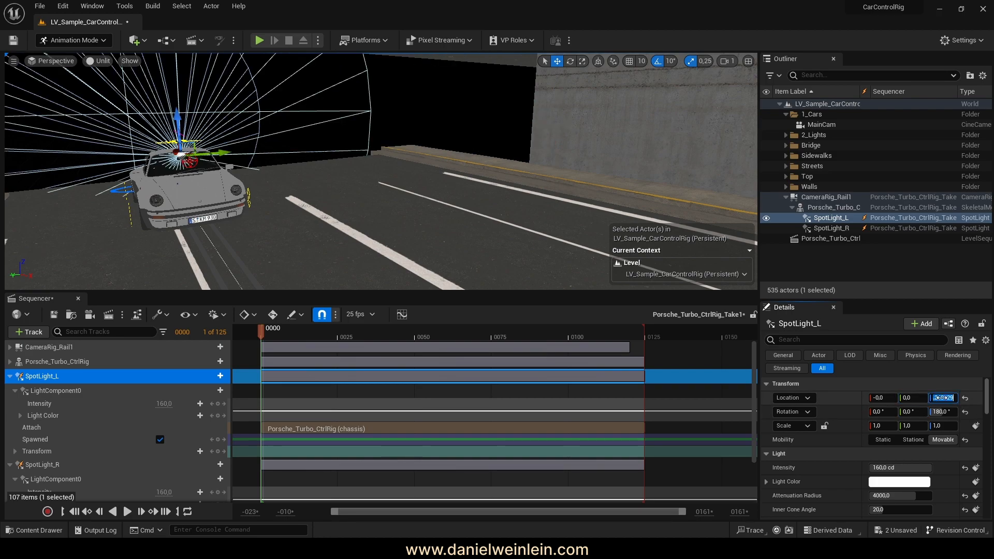
{"action": "type", "text": "0"}
{"action": "key", "text": "Return"}
{"action": "left_click", "coordinate": [842, 264]}
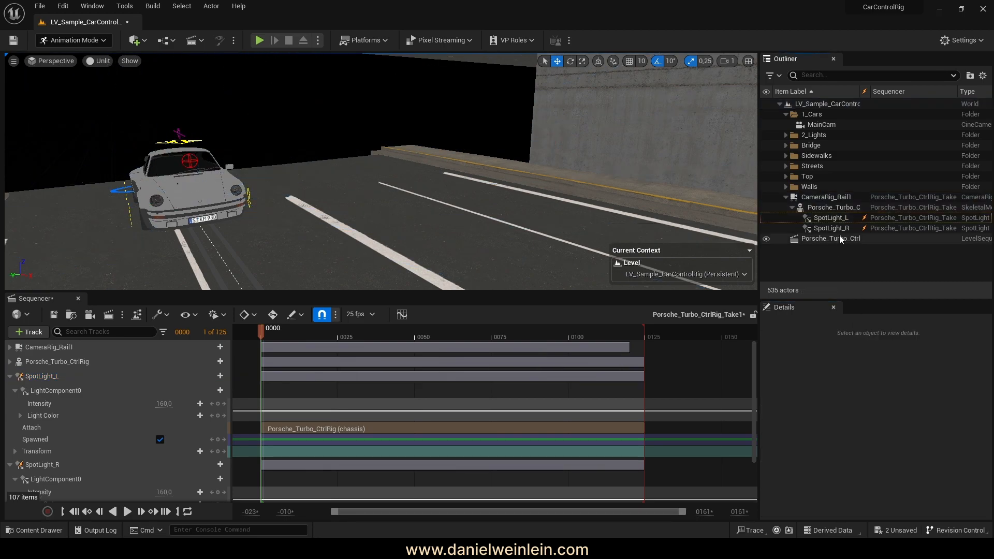
Set SpotLight_R's location and rotation to 0 on all axes.
{"action": "left_click", "coordinate": [842, 228]}
{"action": "left_click", "coordinate": [916, 412]}
{"action": "type", "text": "0"}
{"action": "left_click", "coordinate": [945, 412]}
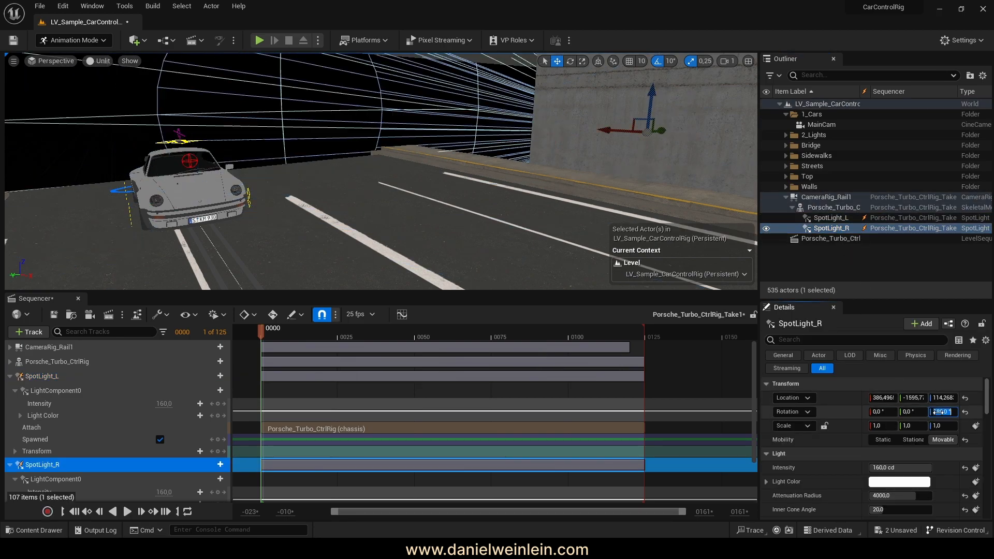
{"action": "type", "text": "0"}
{"action": "left_click", "coordinate": [945, 399]}
{"action": "type", "text": "0"}
{"action": "left_click", "coordinate": [918, 399]}
{"action": "type", "text": "0"}
{"action": "left_click", "coordinate": [886, 398]}
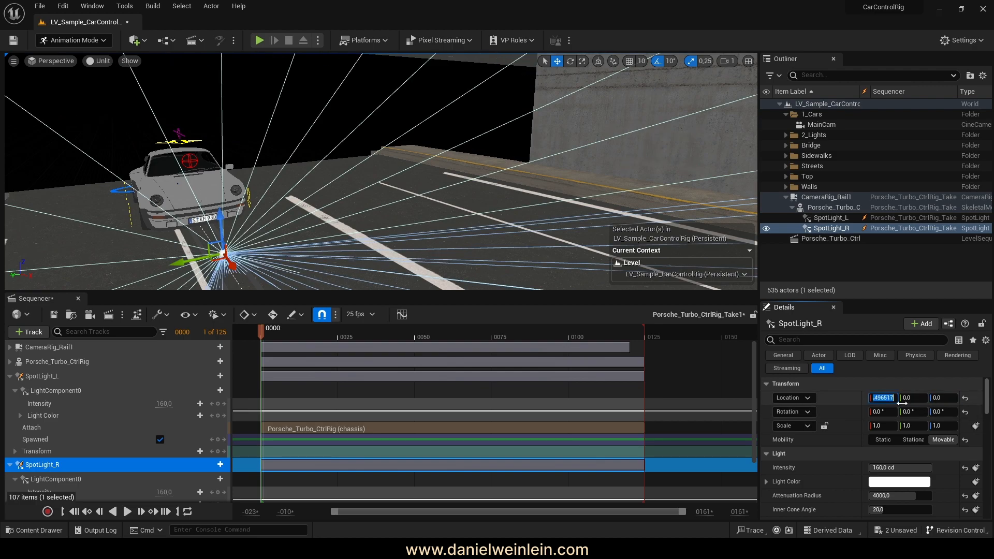
{"action": "type", "text": "0"}
{"action": "key", "text": "Return"}
Move SpotLight_R forward and up into the car's right headlight, at about X 208, Y 73, Z 60.
{"action": "right_click_drag", "start_coordinate": [382, 171], "coordinate": [352, 199]}
{"action": "right_click_drag", "start_coordinate": [235, 168], "coordinate": [290, 155]}
{"action": "left_click_drag", "start_coordinate": [340, 177], "coordinate": [357, 239]}
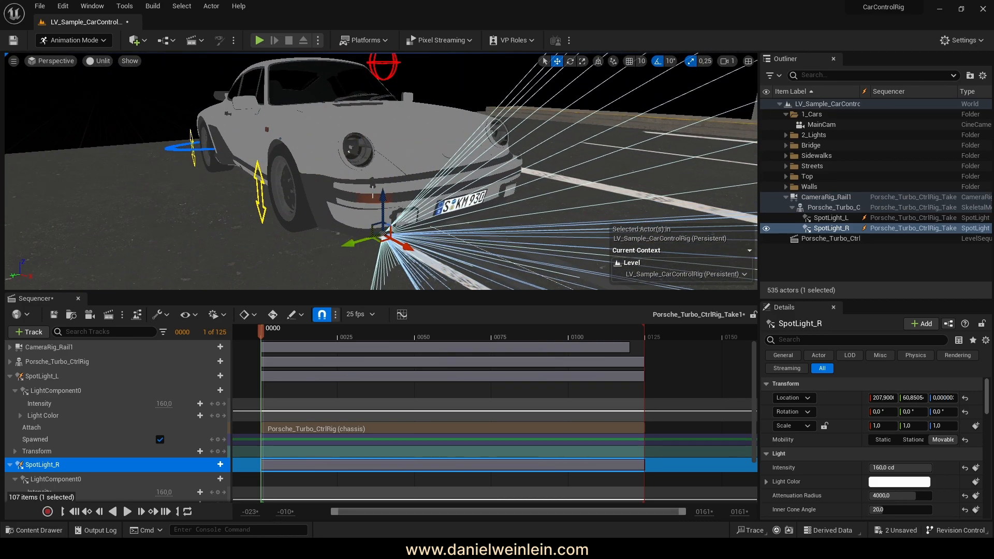
{"action": "left_click_drag", "start_coordinate": [383, 205], "coordinate": [369, 105]}
{"action": "right_click_drag", "start_coordinate": [369, 105], "coordinate": [295, 107]}
{"action": "right_click_drag", "start_coordinate": [368, 145], "coordinate": [374, 146]}
{"action": "left_click_drag", "start_coordinate": [345, 139], "coordinate": [326, 142]}
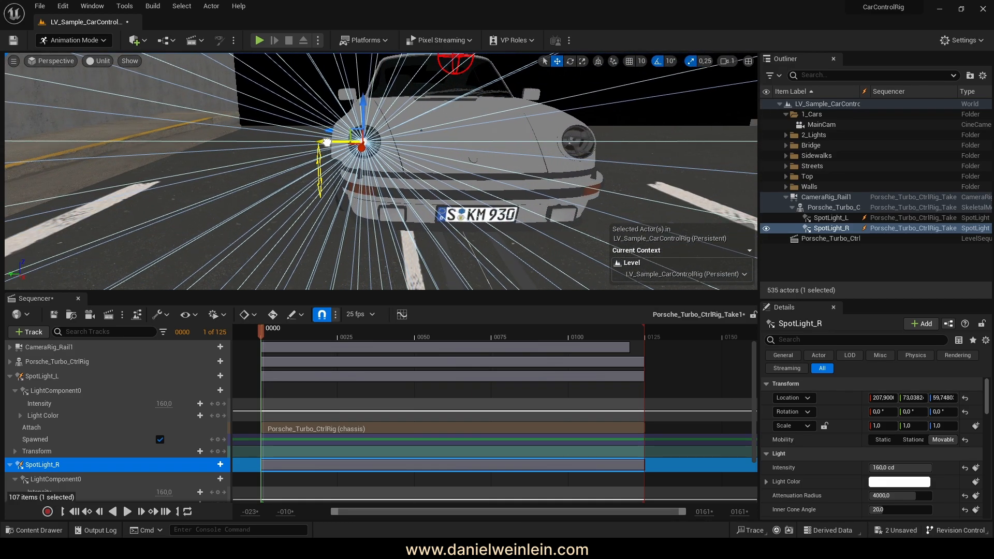
Copy SpotLight_R's location to SpotLight_L, shift SpotLight_L sideways onto the car's left headlight, and deselect it.
{"action": "right_click", "coordinate": [841, 398]}
{"action": "left_click", "coordinate": [861, 406]}
{"action": "left_click", "coordinate": [826, 217]}
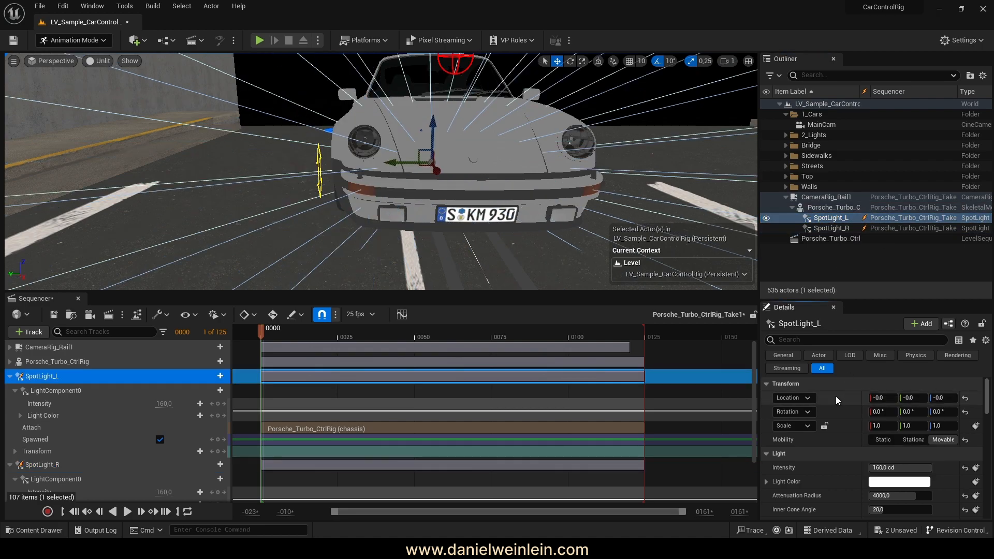
{"action": "right_click", "coordinate": [839, 400]}
{"action": "left_click", "coordinate": [861, 417]}
{"action": "left_click_drag", "start_coordinate": [330, 142], "coordinate": [551, 141]}
{"action": "left_click", "coordinate": [870, 265]}
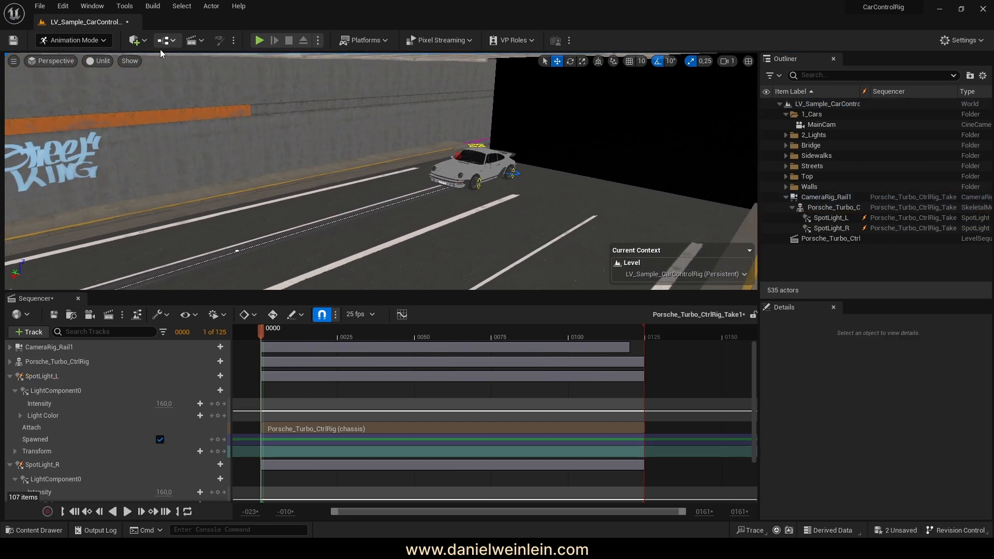
Switch the viewport back to Lit shading and play the sequence to check the spawned headlights, stopping at frame 68.
{"action": "left_click", "coordinate": [99, 60]}
{"action": "left_click", "coordinate": [114, 89]}
{"action": "mouse_move", "coordinate": [382, 171]}
{"action": "right_mouse_down"}
{"action": "mouse_move", "coordinate": [365, 173]}
{"action": "mouse_move", "coordinate": [370, 160]}
{"action": "right_mouse_up"}
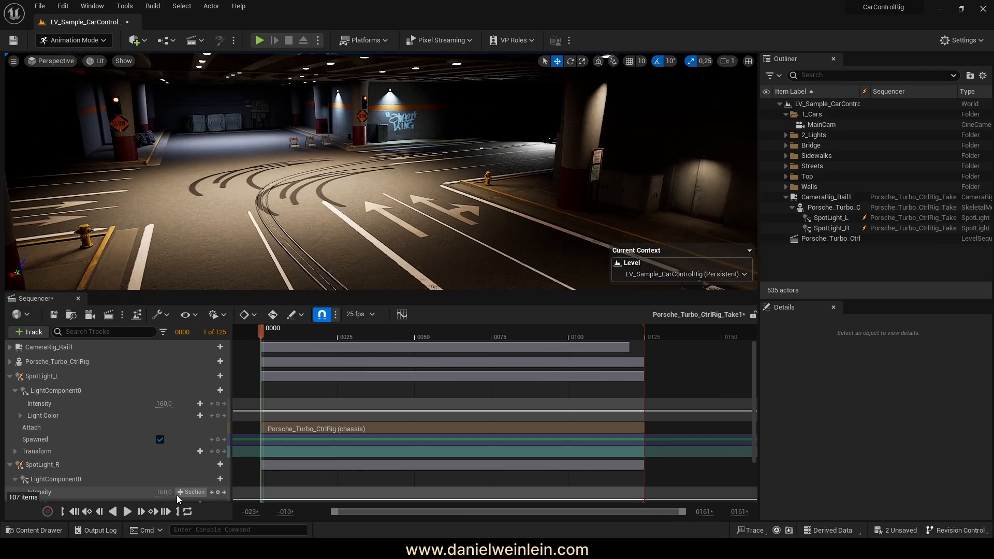
{"action": "left_click", "coordinate": [128, 512]}
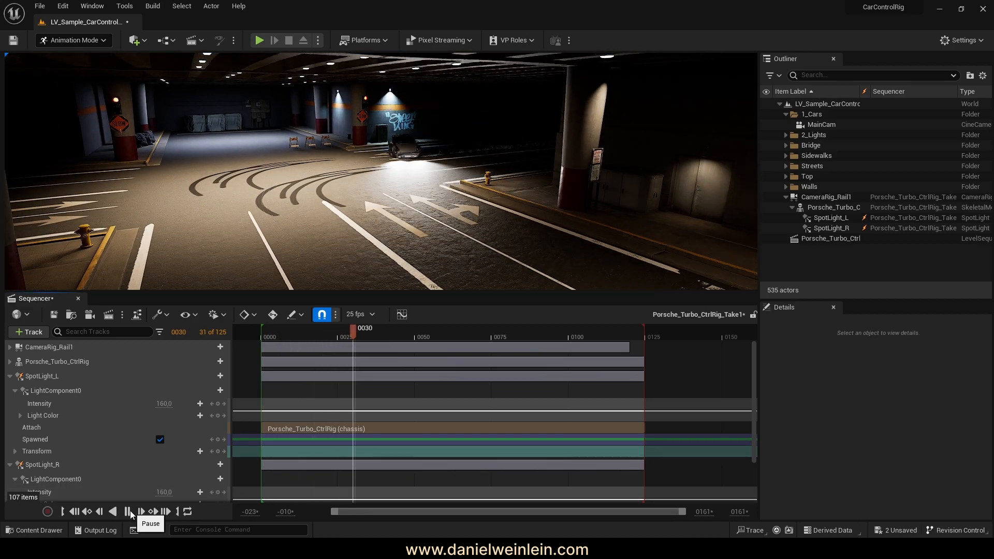
{"action": "left_click", "coordinate": [127, 512]}
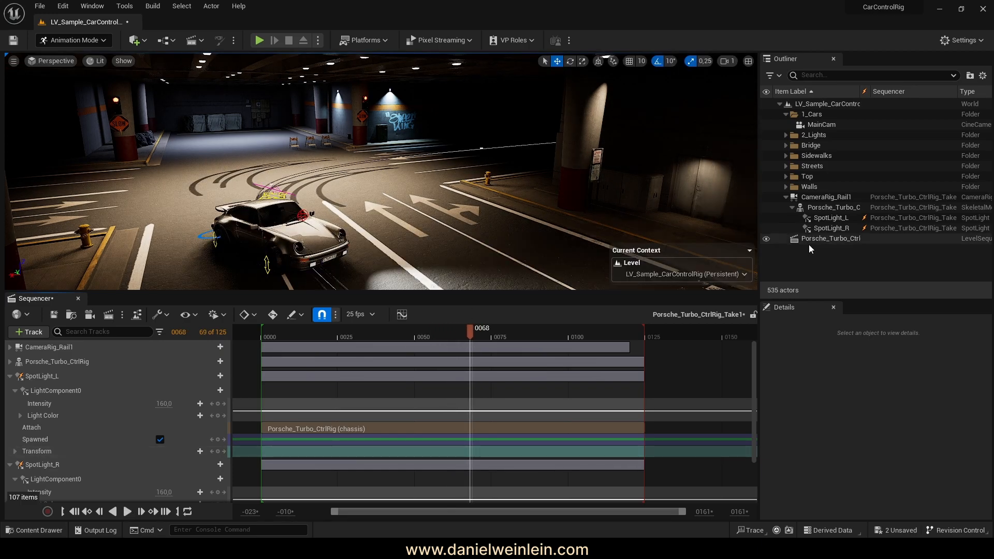
Frame the car from farther ahead on the road and enlarge the viewport by shrinking the Sequencer area.
{"action": "key", "text": "s"}
{"action": "right_click_drag", "start_coordinate": [381, 171], "coordinate": [364, 155]}
{"action": "key", "text": "d"}
{"action": "key", "text": "w"}
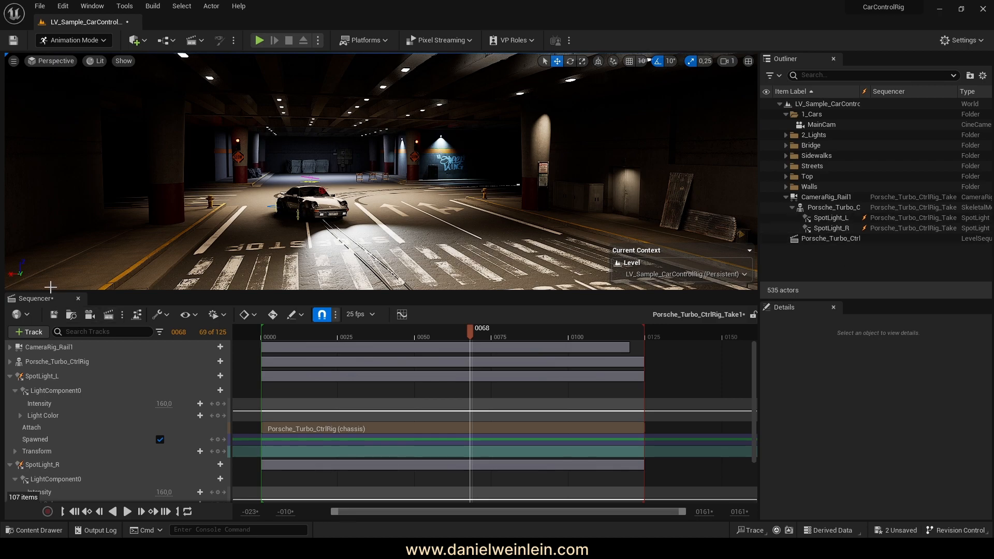
{"action": "left_click_drag", "start_coordinate": [51, 286], "coordinate": [166, 505]}
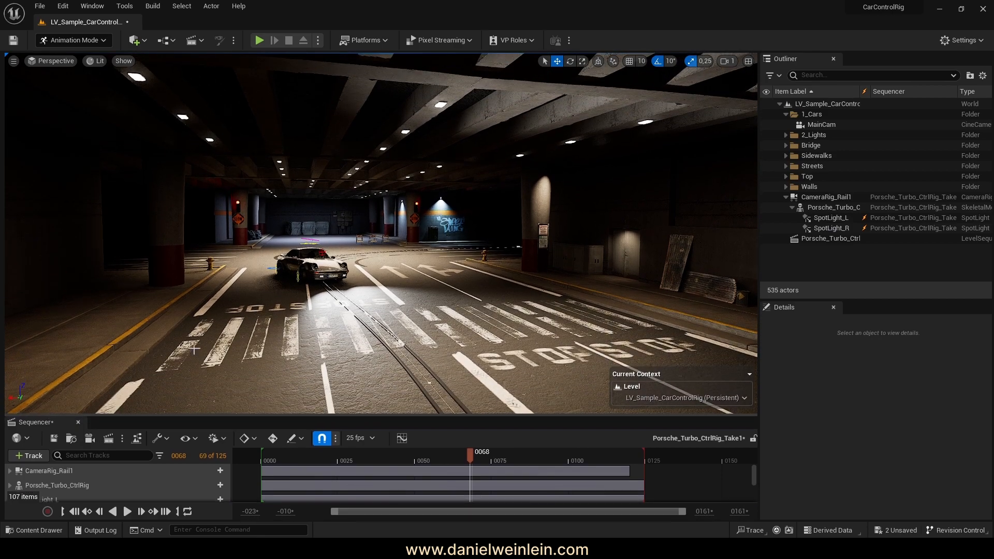